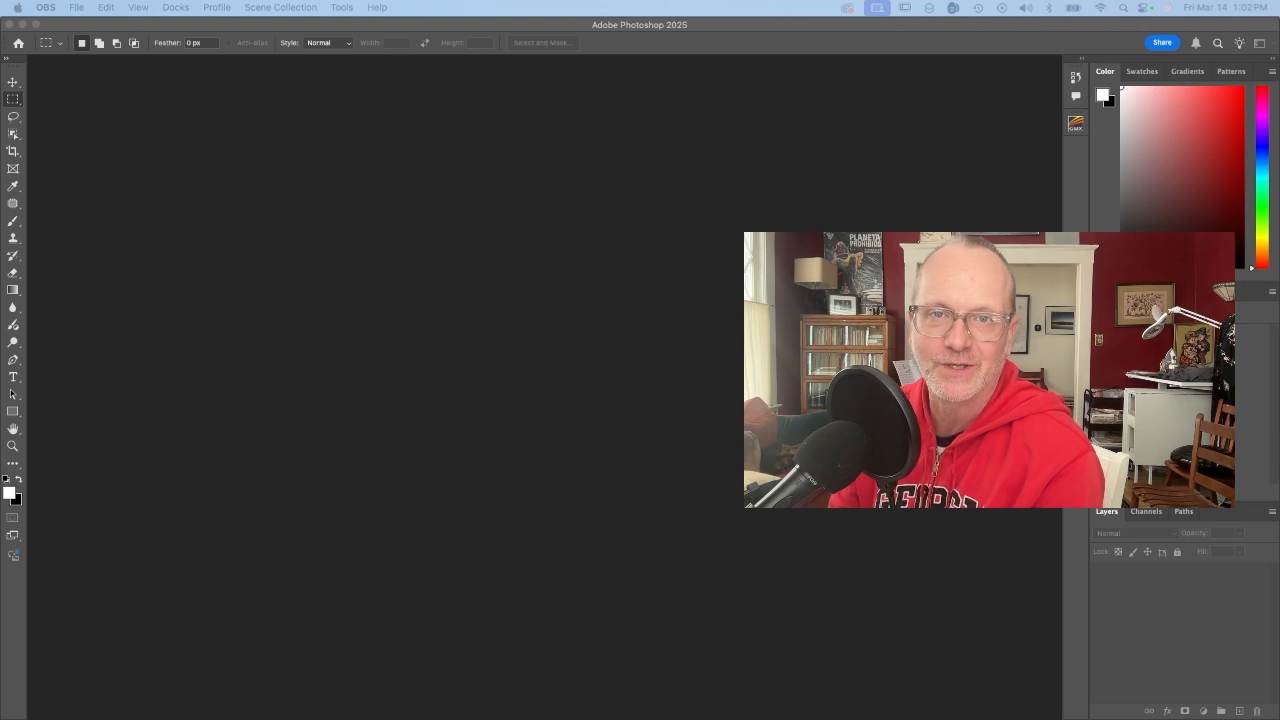
# Open the raw photo DSC02503.ARW from the 100MSDCF folder in Camera Raw.
pyautogui.click(134, 7)
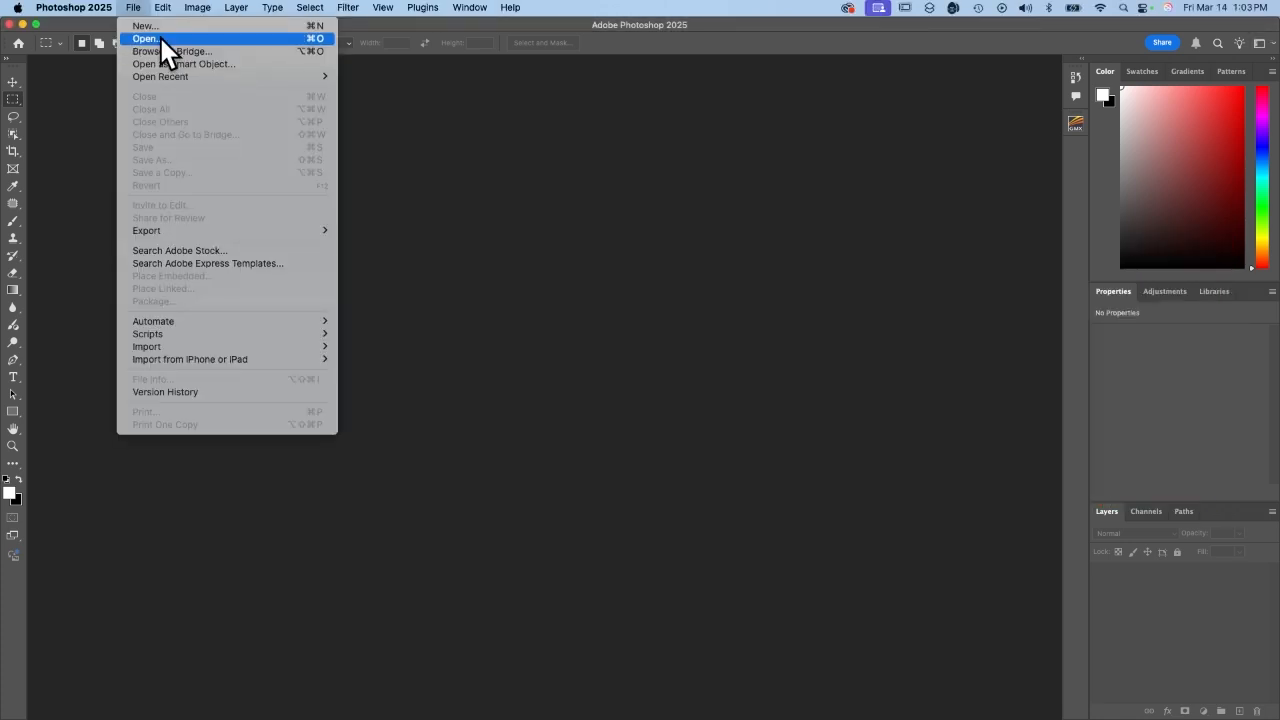
pyautogui.click(157, 37)
pyautogui.scroll(-3, 616, 210)
pyautogui.scroll(-2, 616, 210)
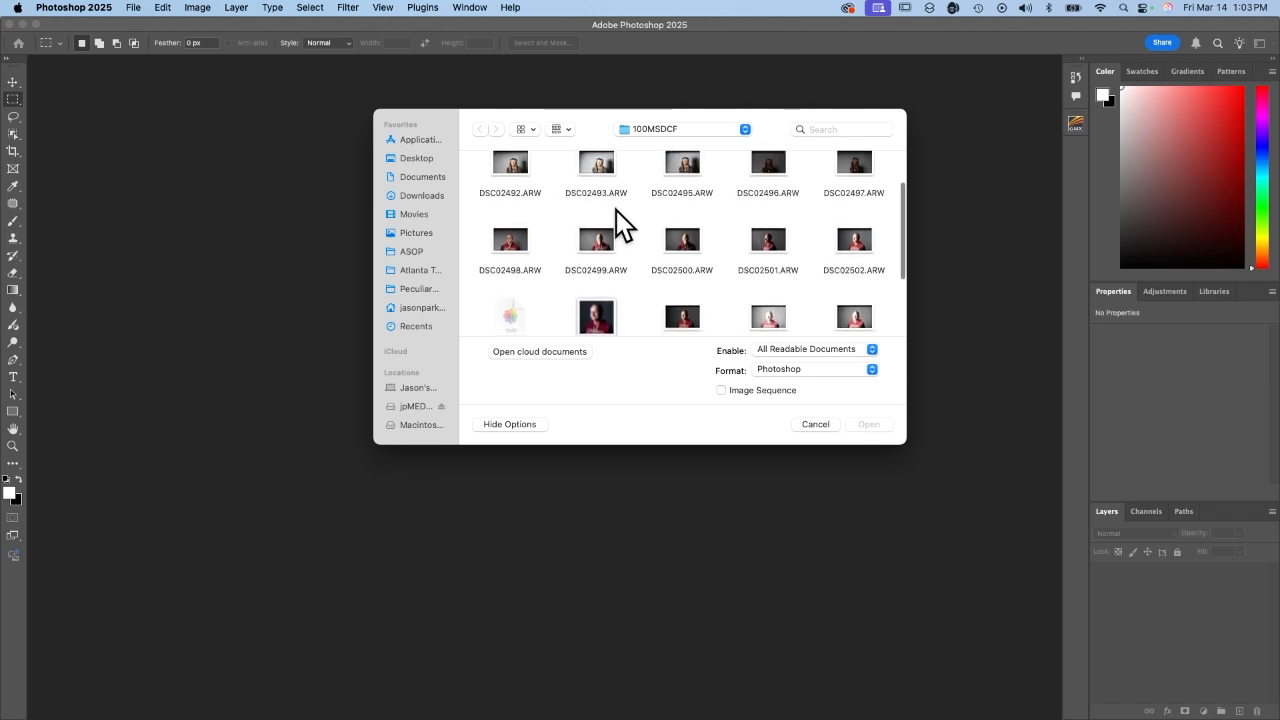
pyautogui.scroll(1, 616, 210)
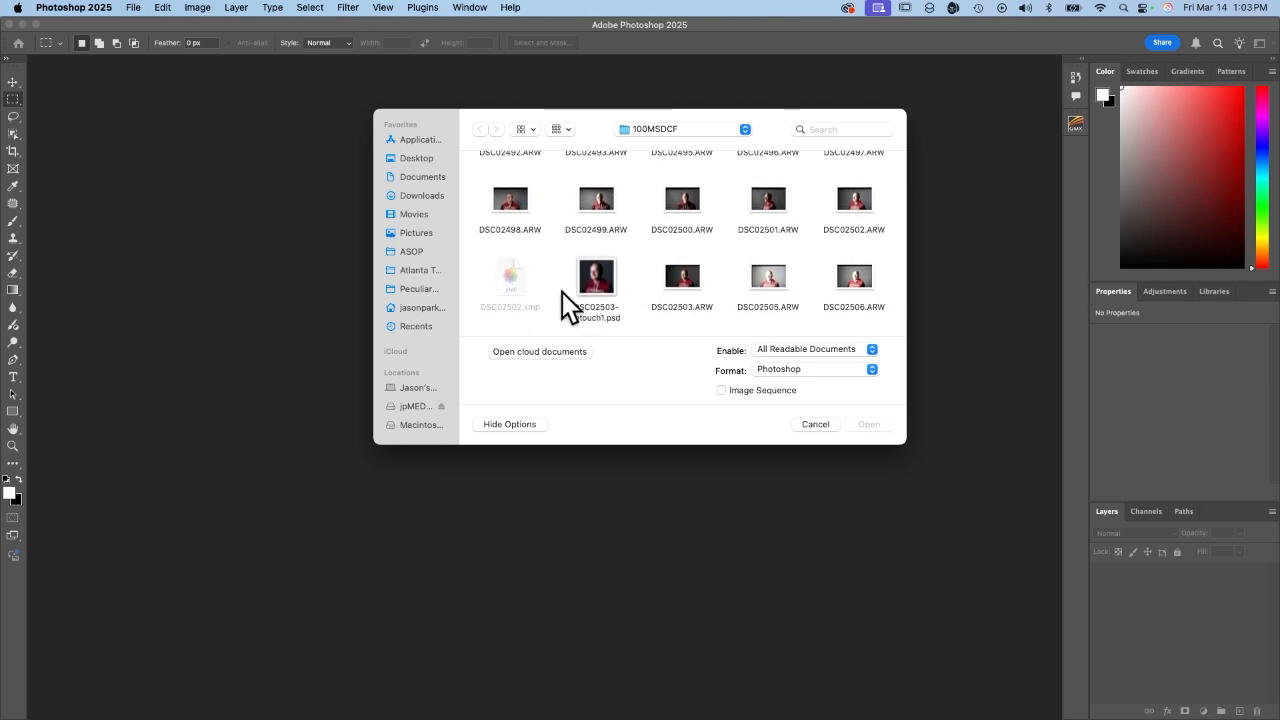
pyautogui.doubleClick(675, 284)
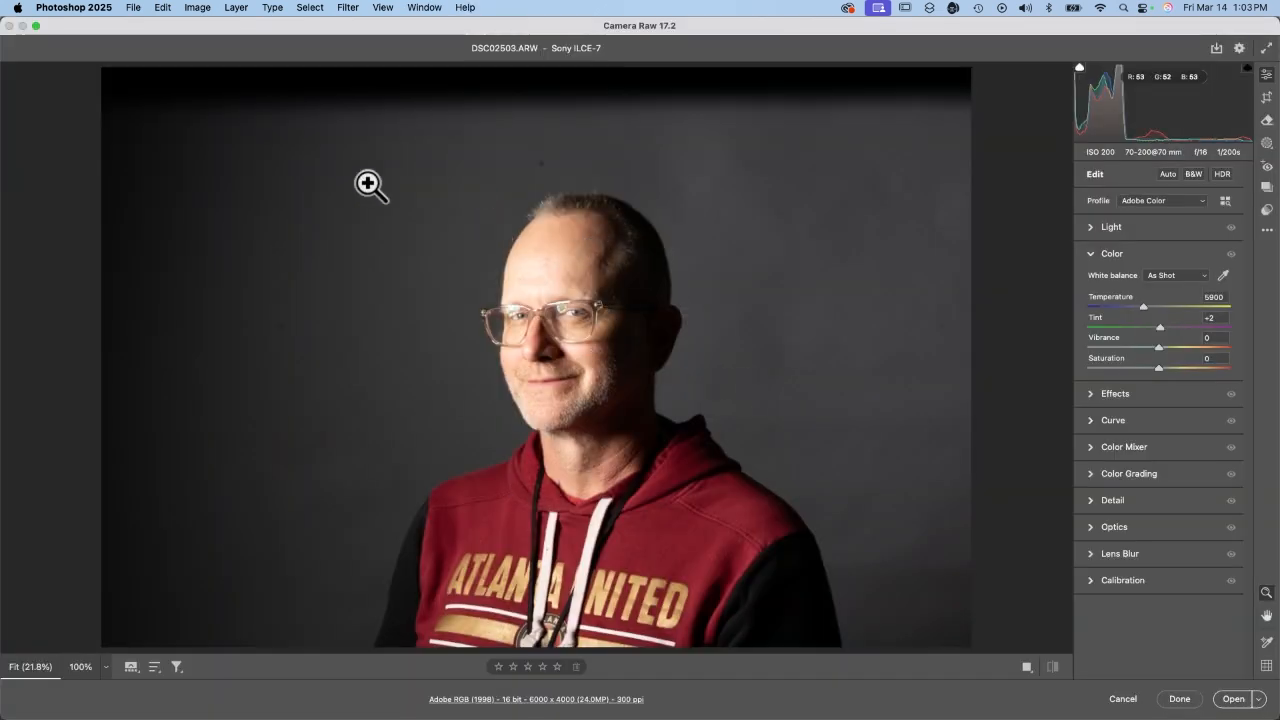
# Examine the portrait's skin, forehead, glasses and beard at 100% and compare with the full view.
pyautogui.click(575, 332)
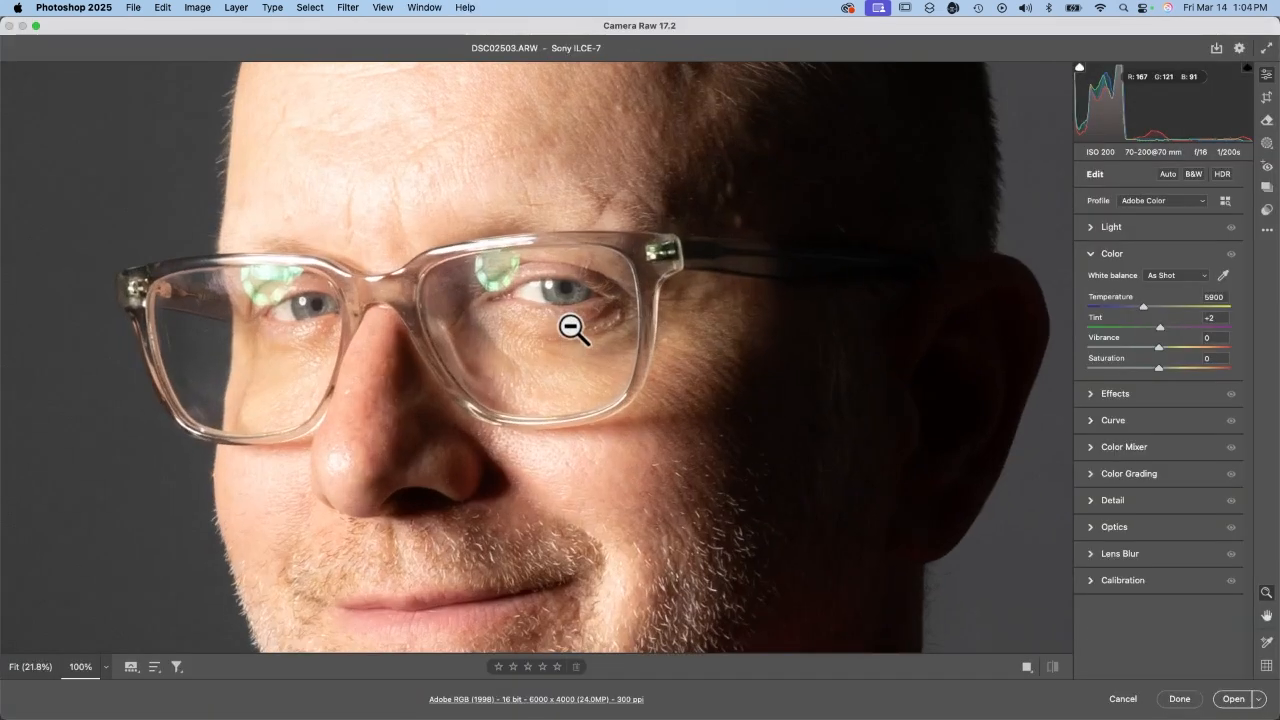
pyautogui.scroll(5, 520, 303)
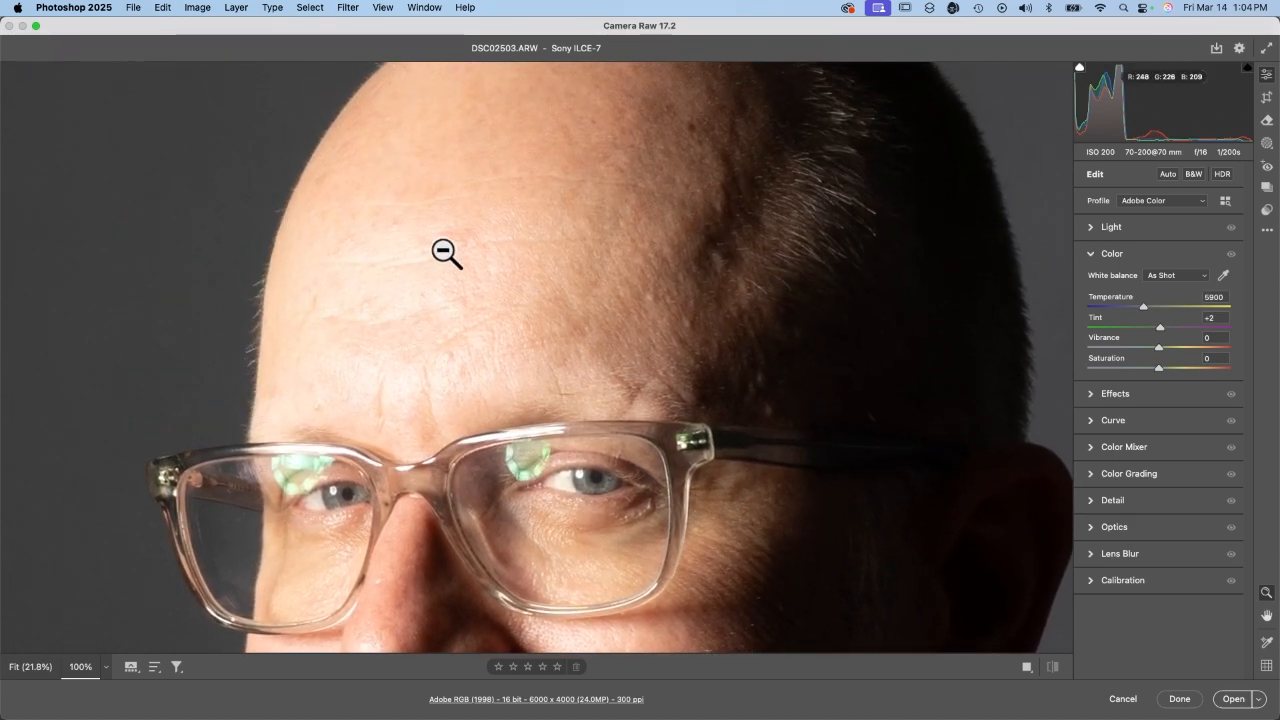
pyautogui.scroll(-5, 475, 225)
pyautogui.scroll(-5, 477, 222)
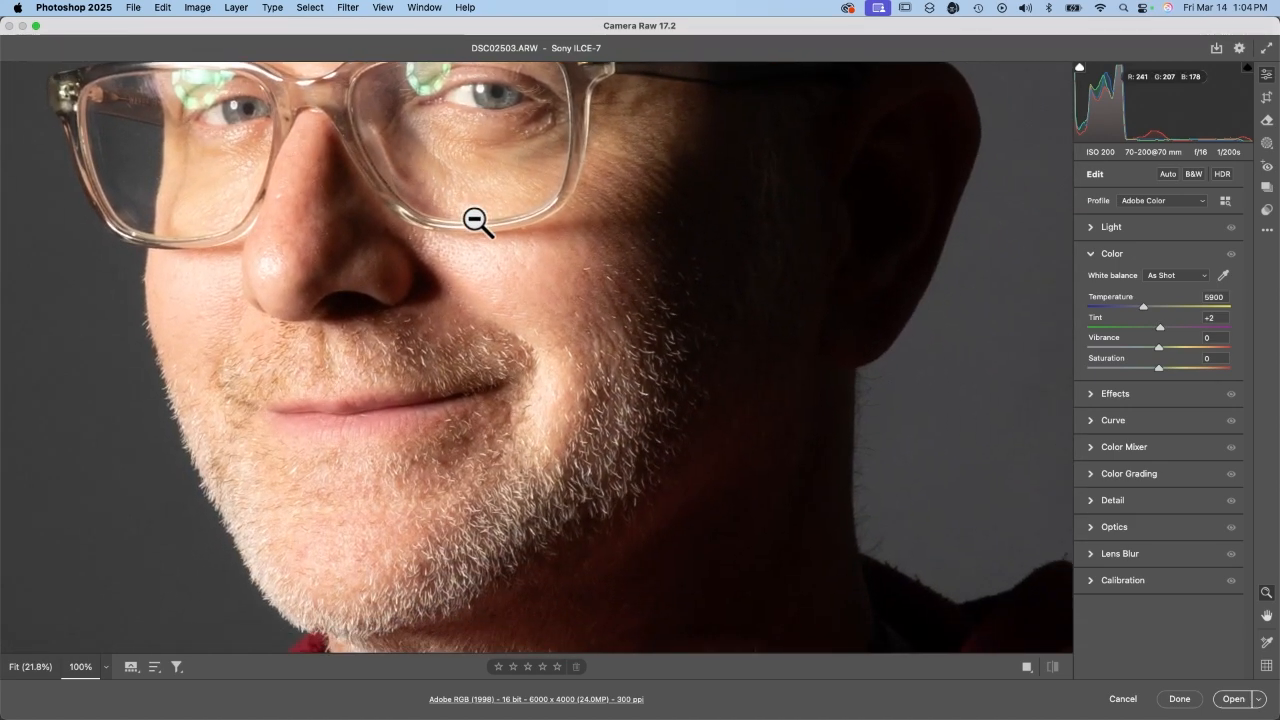
pyautogui.scroll(-3, 477, 222)
pyautogui.scroll(10, 477, 222)
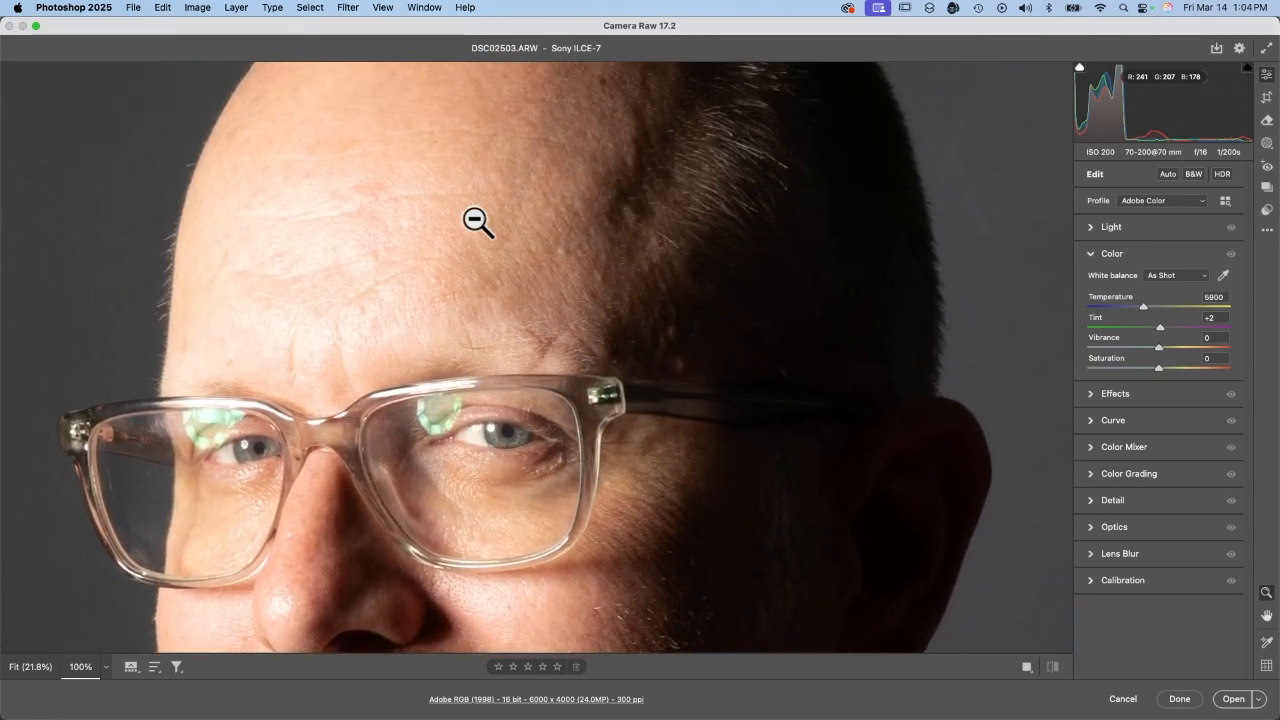
pyautogui.scroll(3, 477, 222)
pyautogui.click(477, 222)
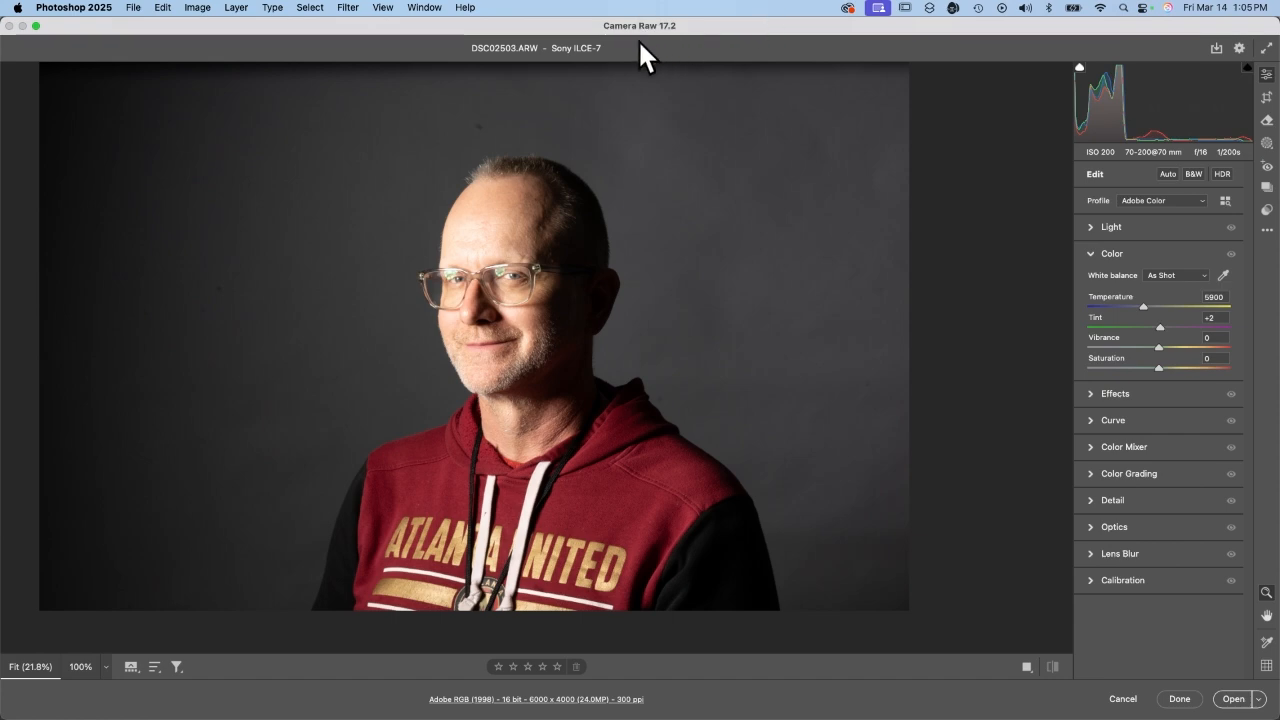
pyautogui.click(558, 331)
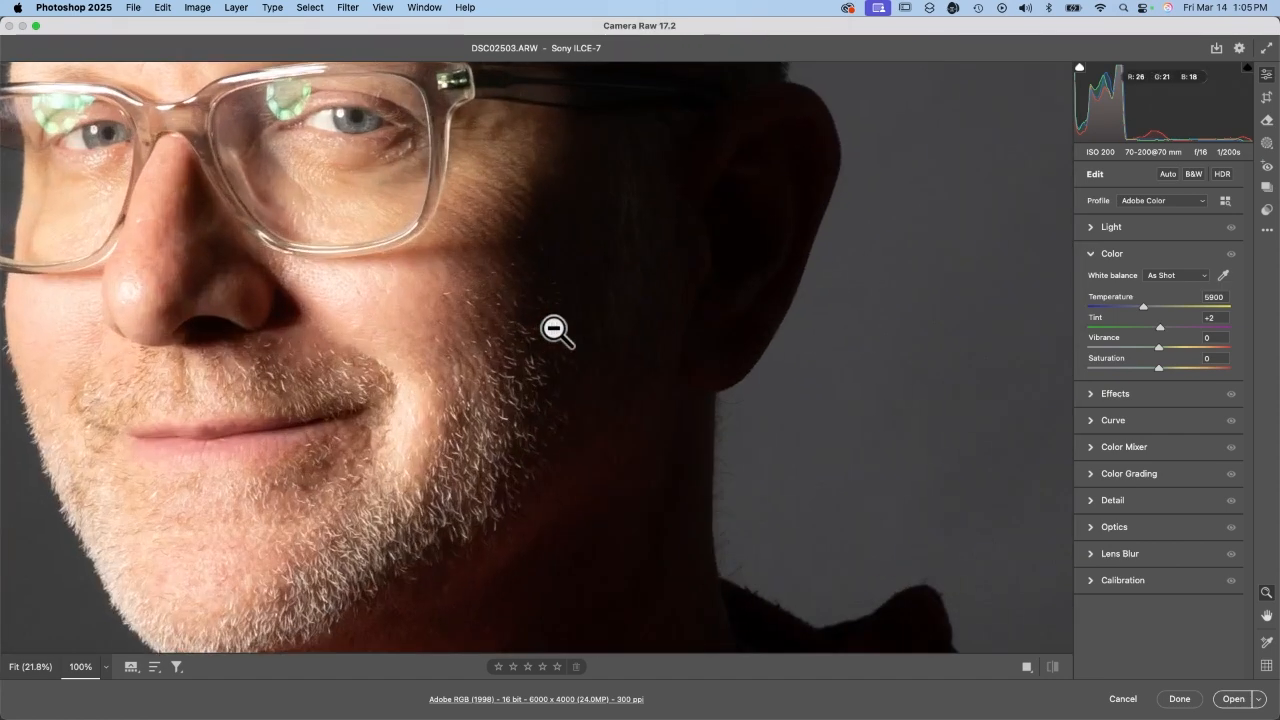
pyautogui.keyDown('alt'); pyautogui.click(557, 329); pyautogui.keyUp('alt')
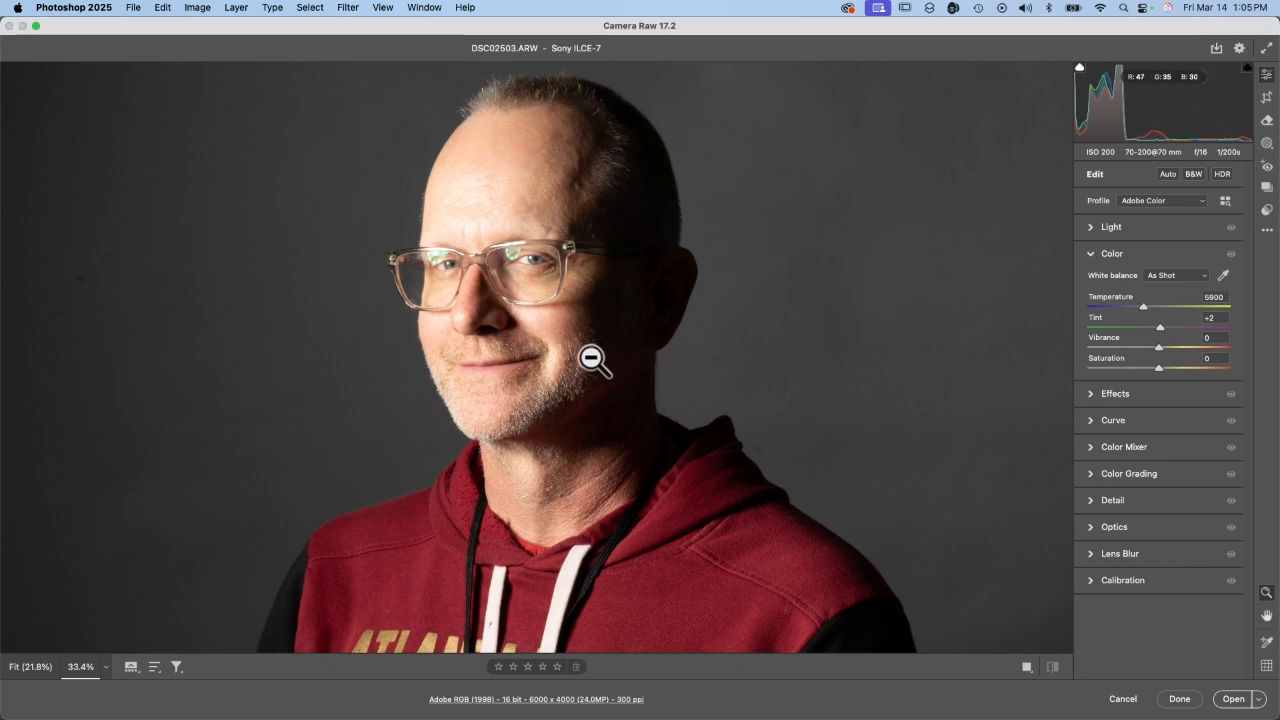
# Try the Auto adjustment on the portrait and turn it off again.
pyautogui.click(1168, 174)
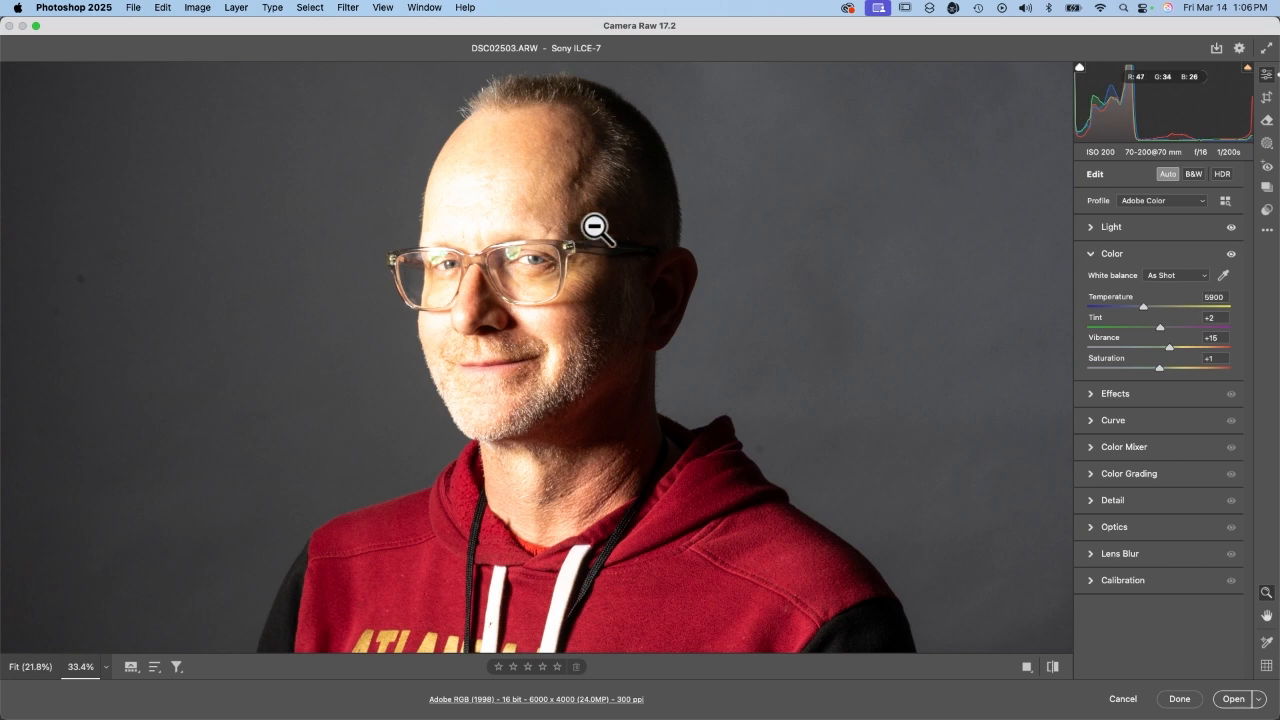
pyautogui.click(1166, 173)
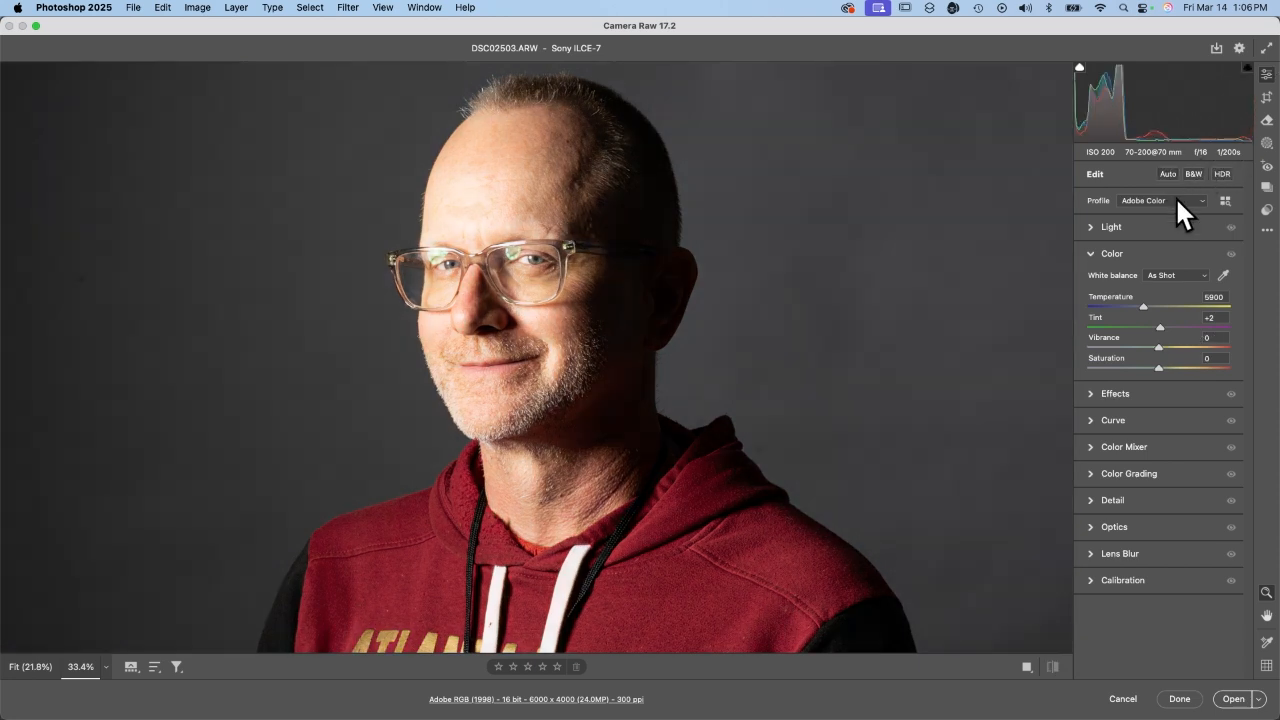
# Compare the Adobe Portrait and Adobe Landscape profiles on the portrait and leave the profile on Adobe Landscape.
pyautogui.click(1176, 200)
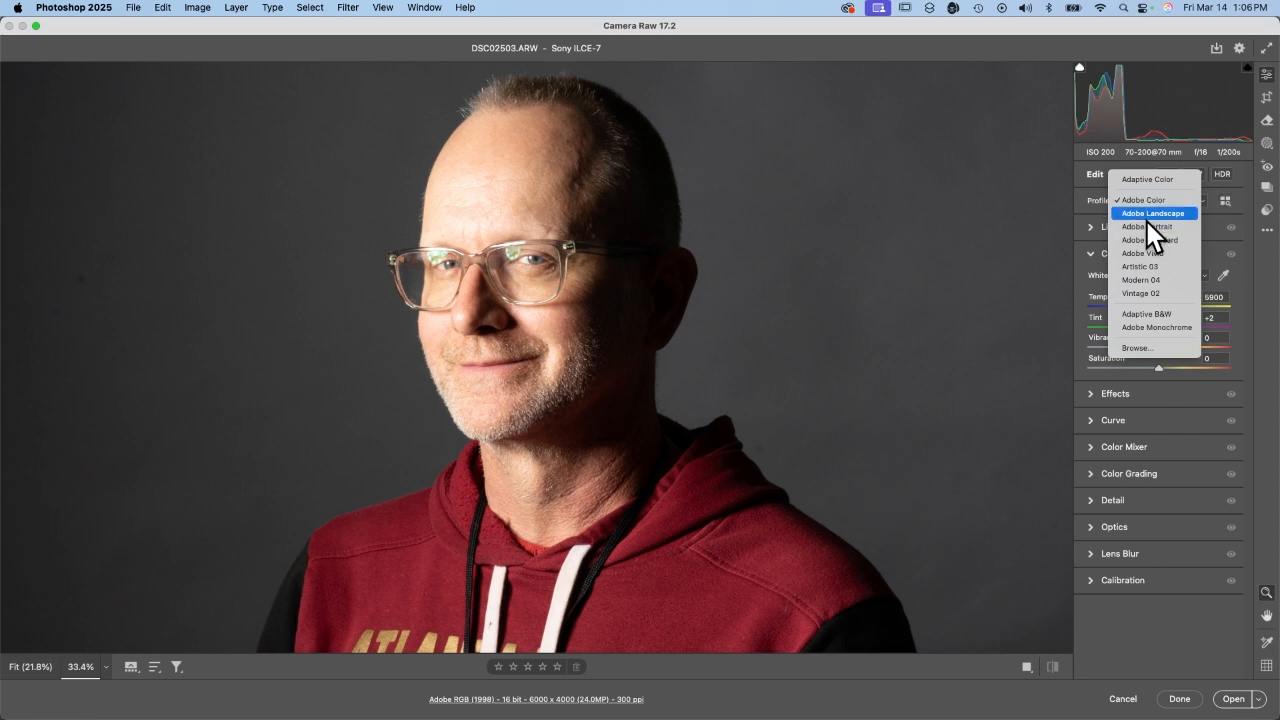
pyautogui.click(1146, 227)
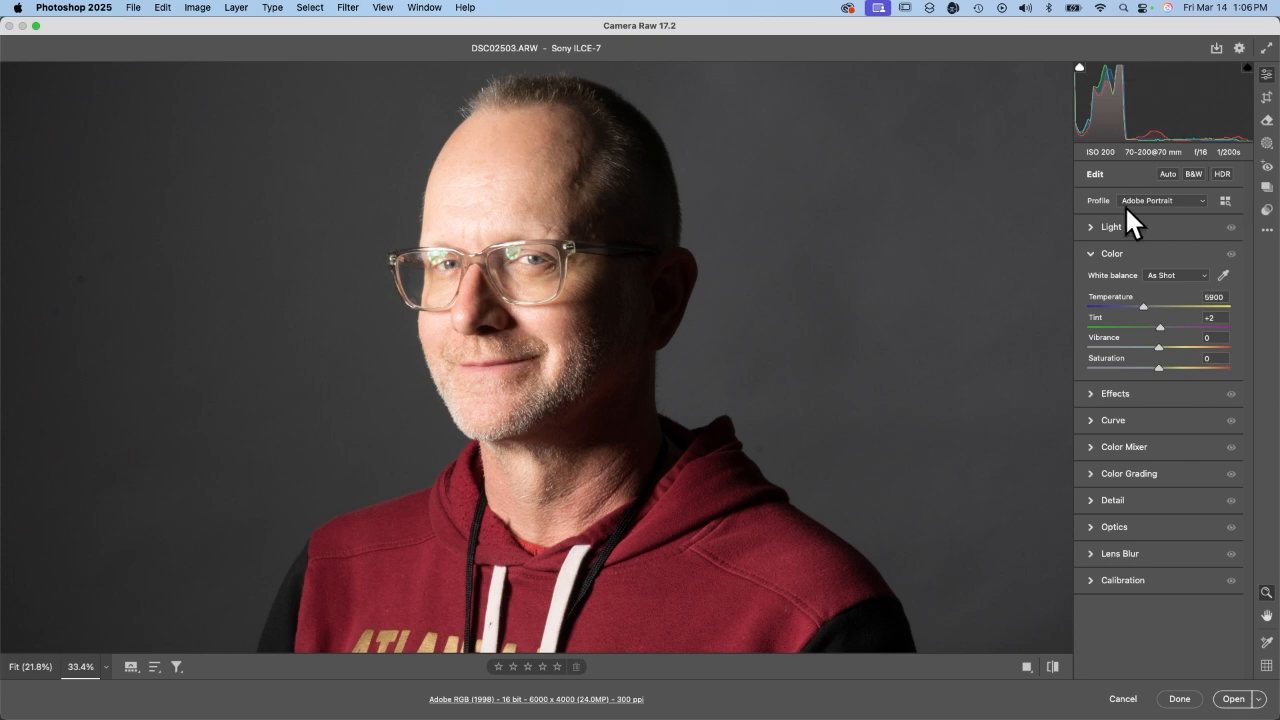
pyautogui.click(1176, 200)
pyautogui.click(1173, 187)
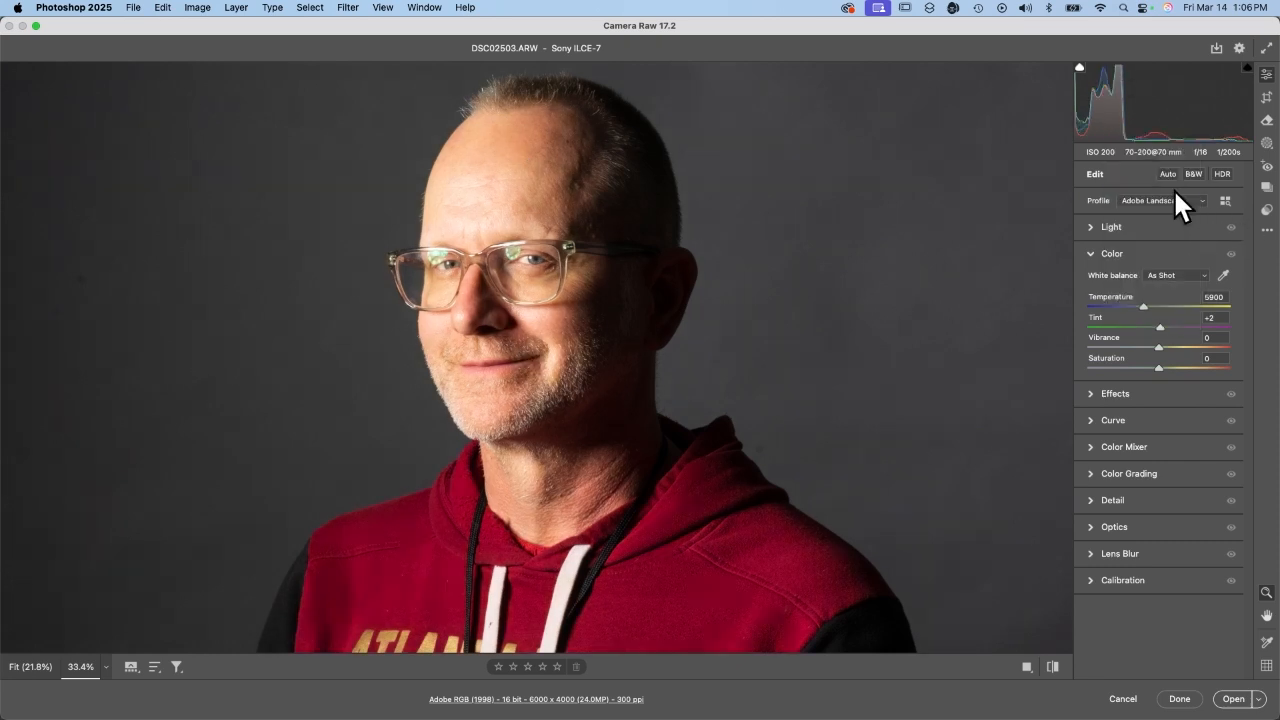
pyautogui.click(1177, 201)
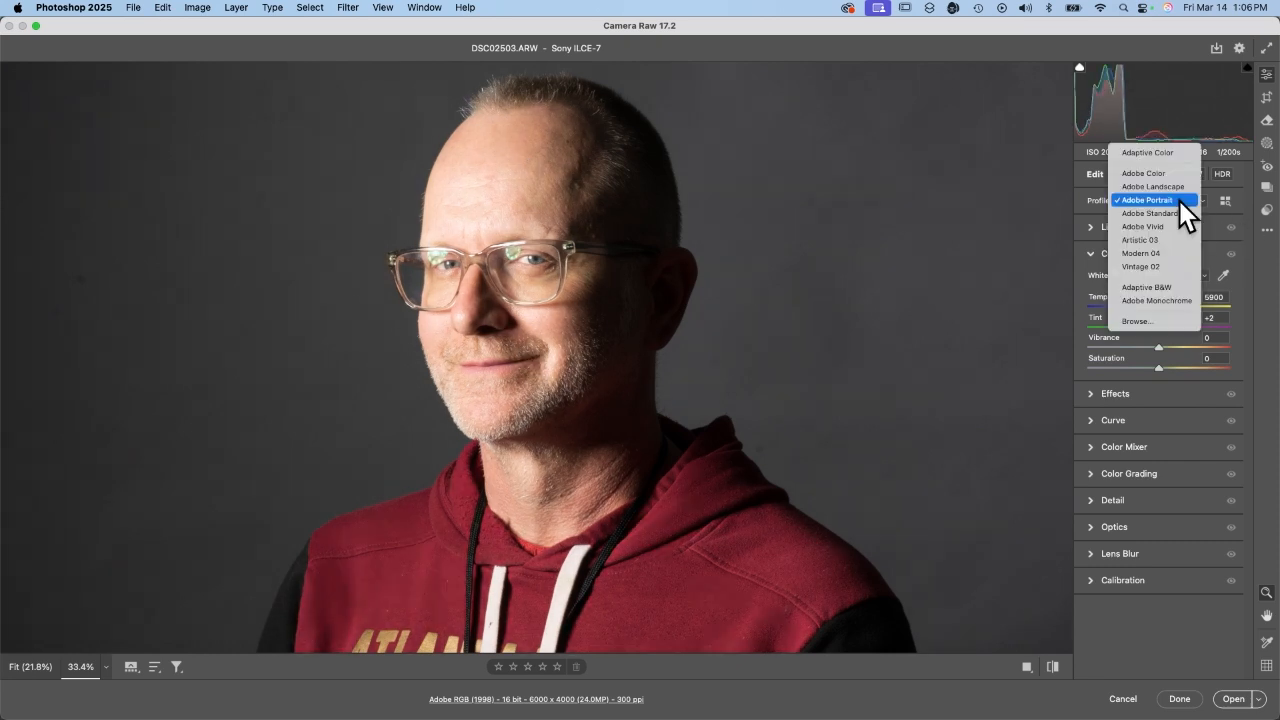
pyautogui.click(1177, 194)
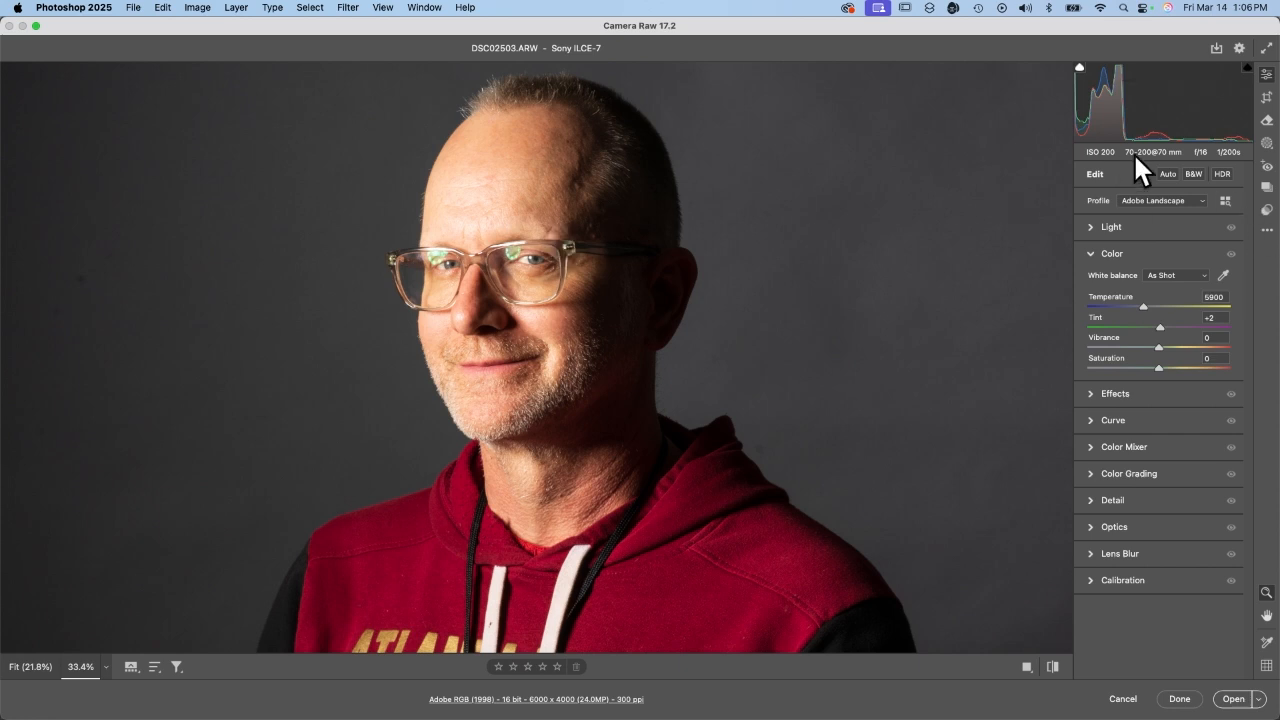
# Try the Auto, B&W and HDR edits on the portrait one after another, turning each off again.
pyautogui.click(1169, 170)
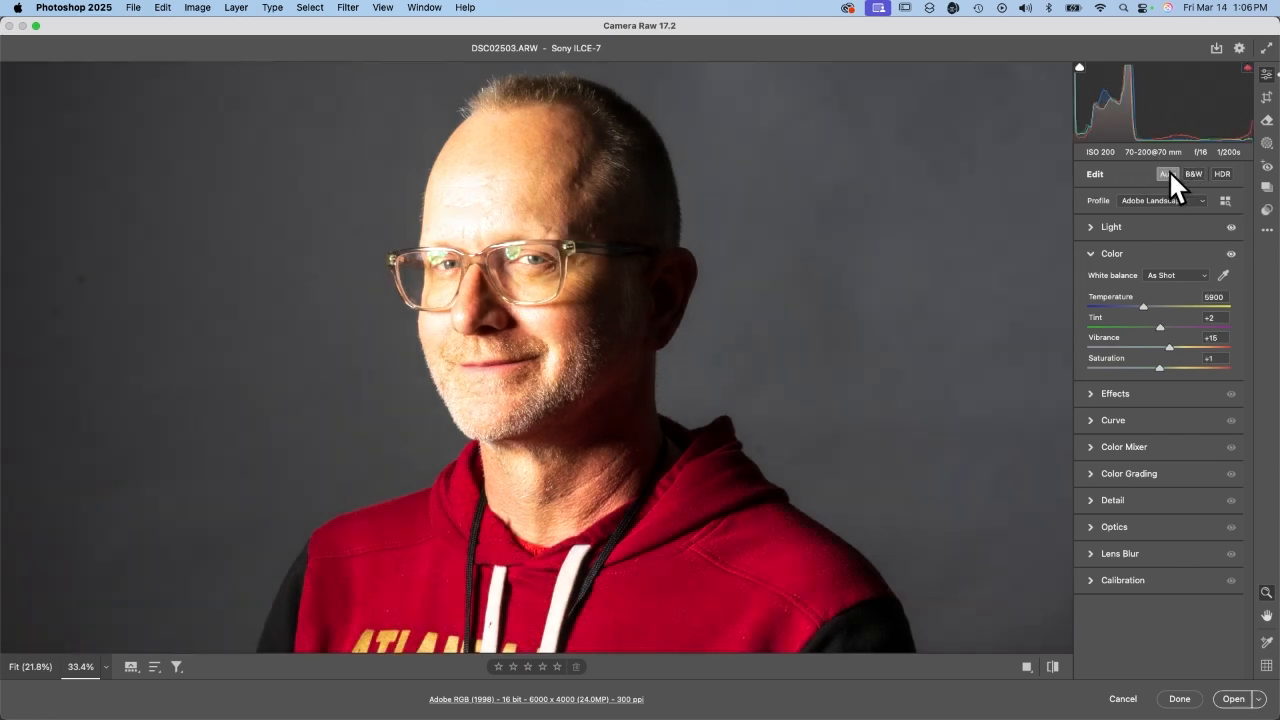
pyautogui.click(1169, 170)
pyautogui.click(1193, 172)
pyautogui.click(1193, 172)
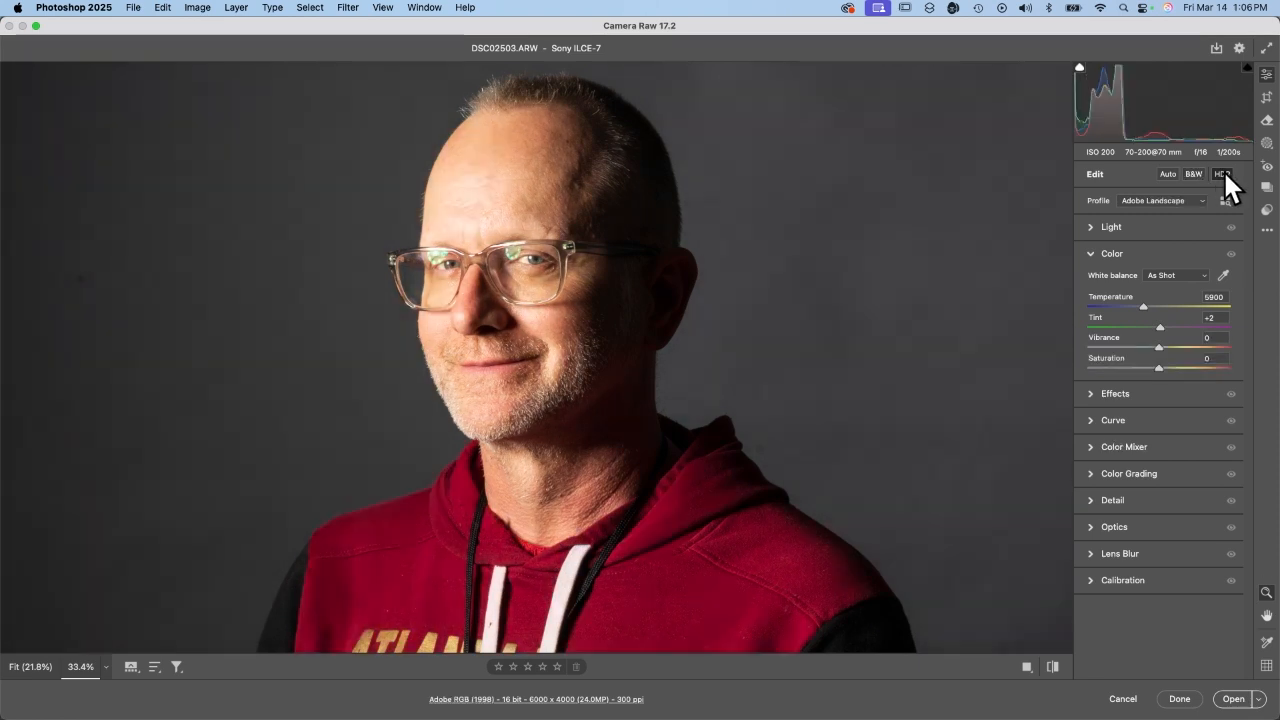
pyautogui.click(1223, 172)
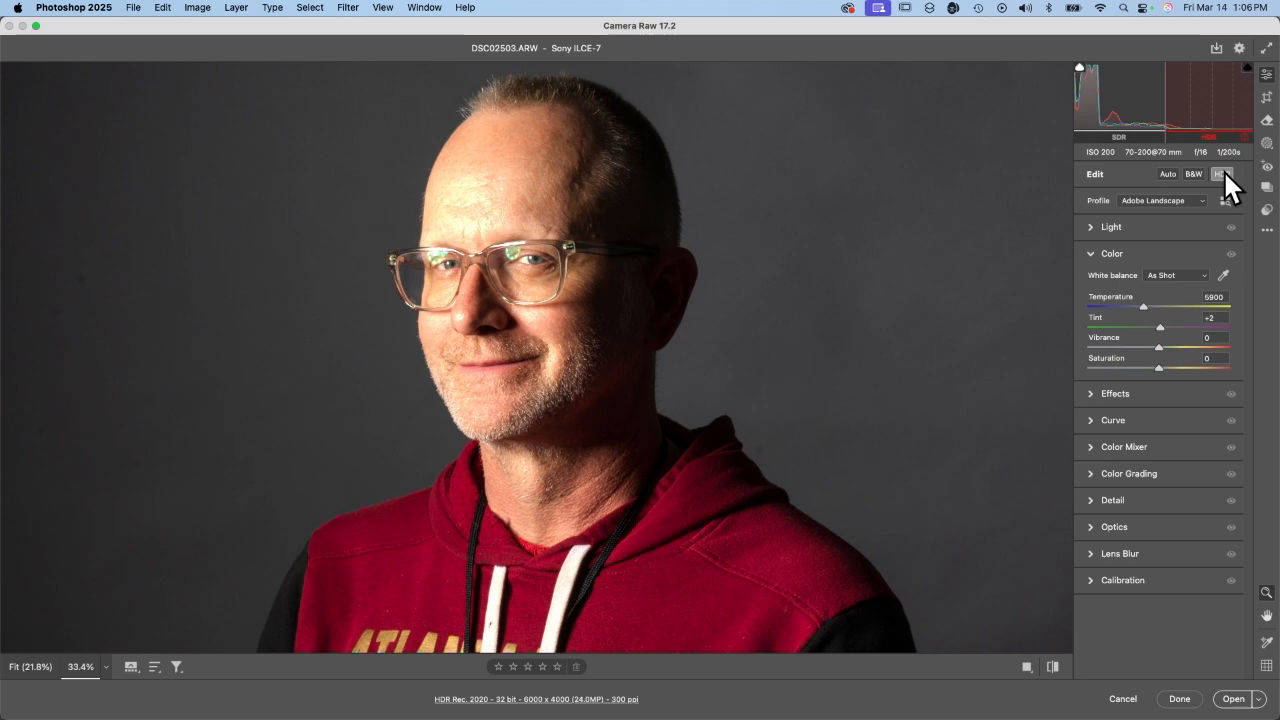
pyautogui.click(1223, 172)
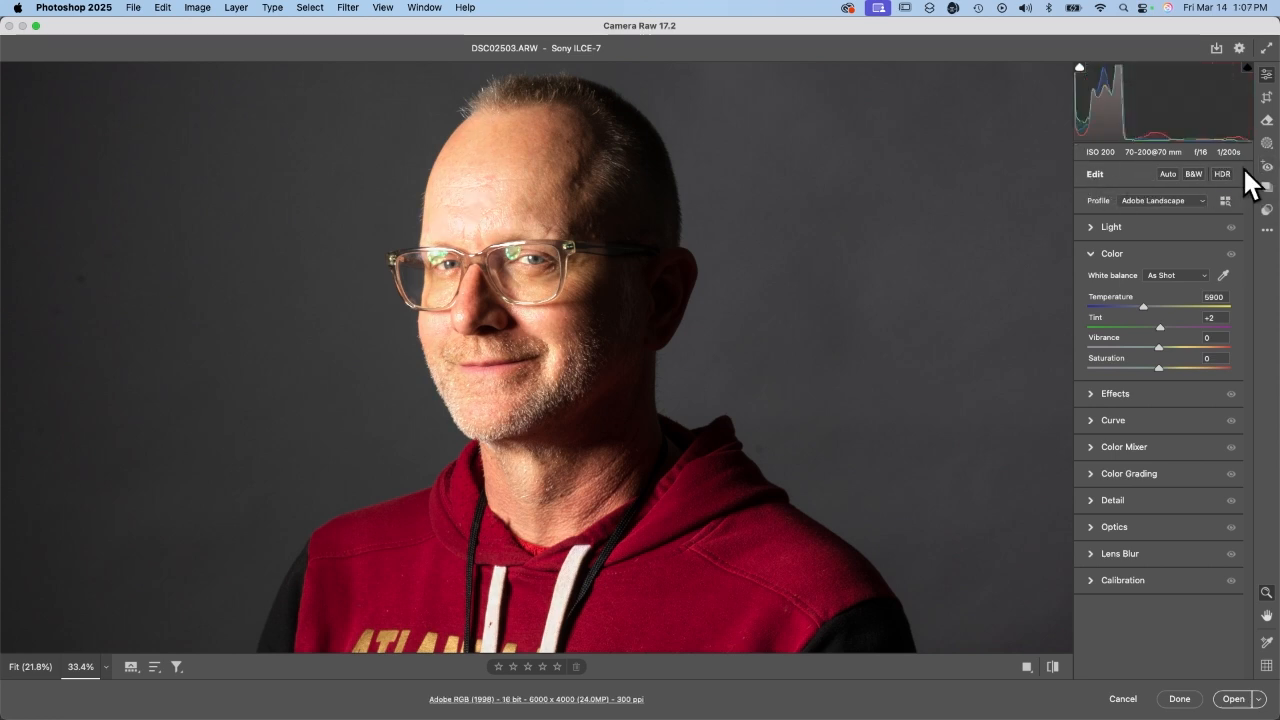
# Switch the profile to Adobe Portrait for comparison and return it to Adobe Landscape.
pyautogui.click(1200, 198)
pyautogui.click(1173, 211)
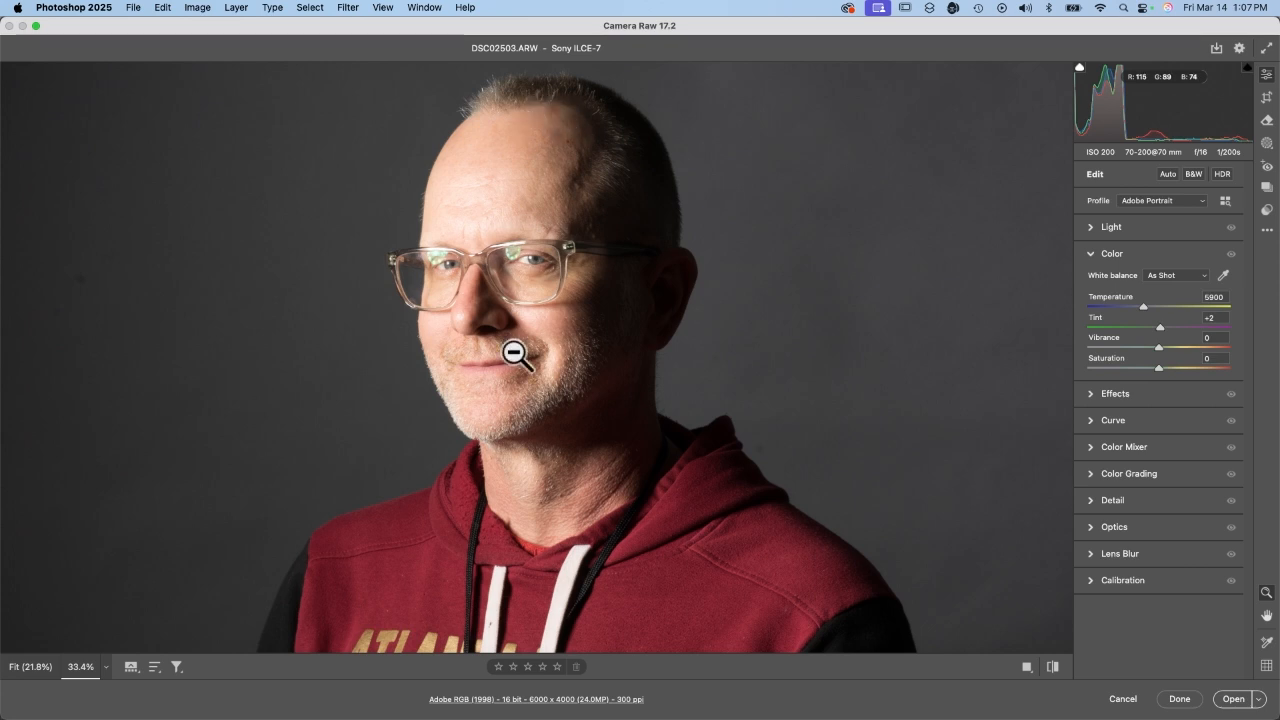
pyautogui.click(1198, 198)
pyautogui.click(1183, 191)
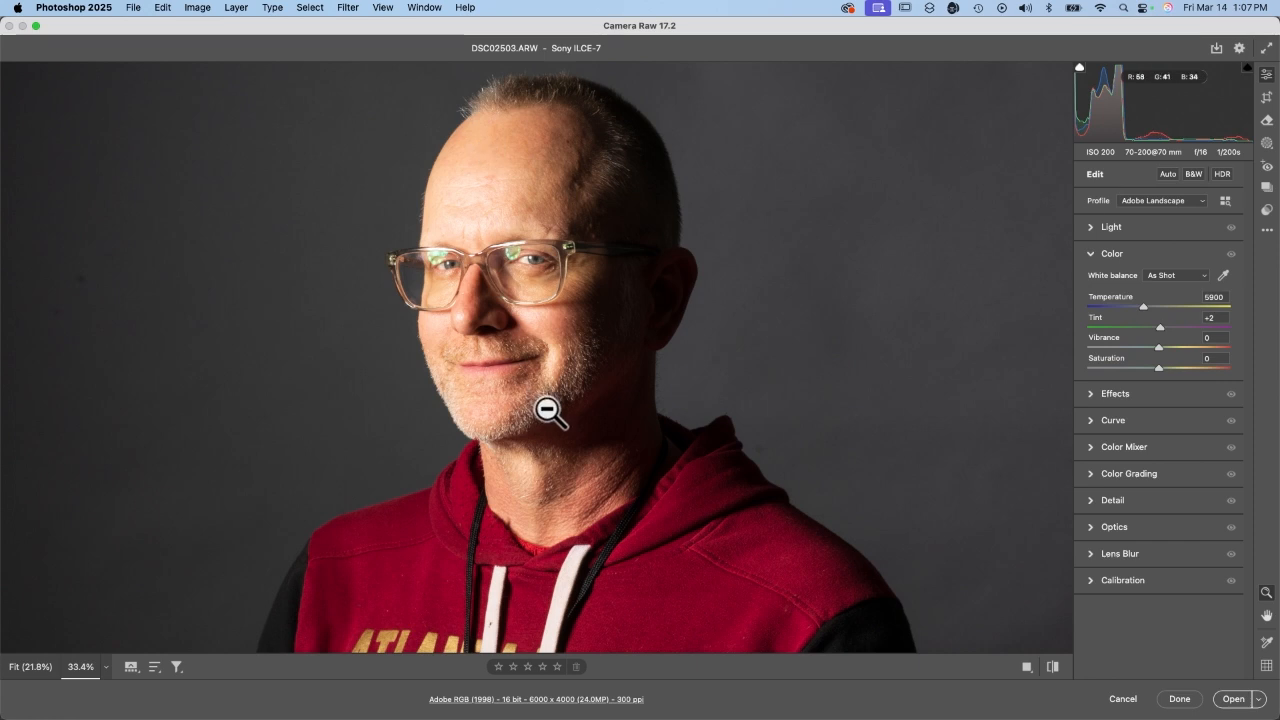
# Compare the Auto and Daylight white balance presets on the portrait by switching between them.
pyautogui.click(1197, 280)
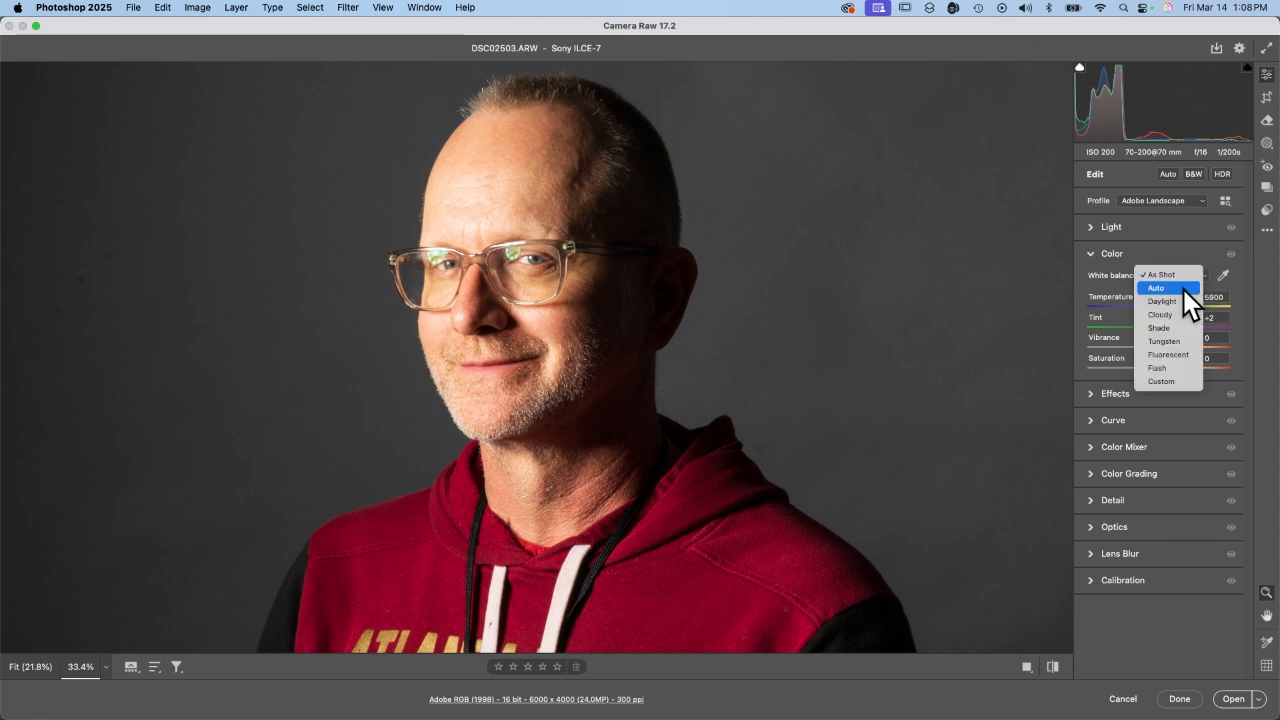
pyautogui.click(1183, 289)
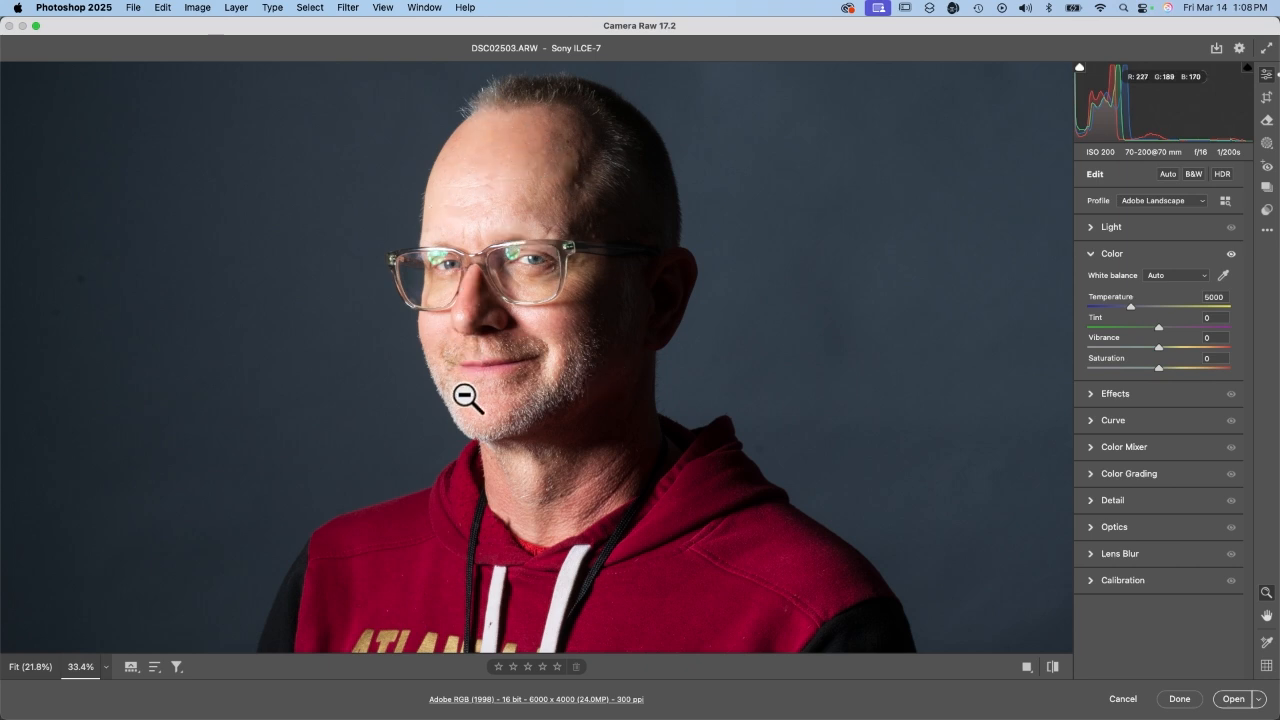
pyautogui.click(1176, 276)
pyautogui.click(1163, 288)
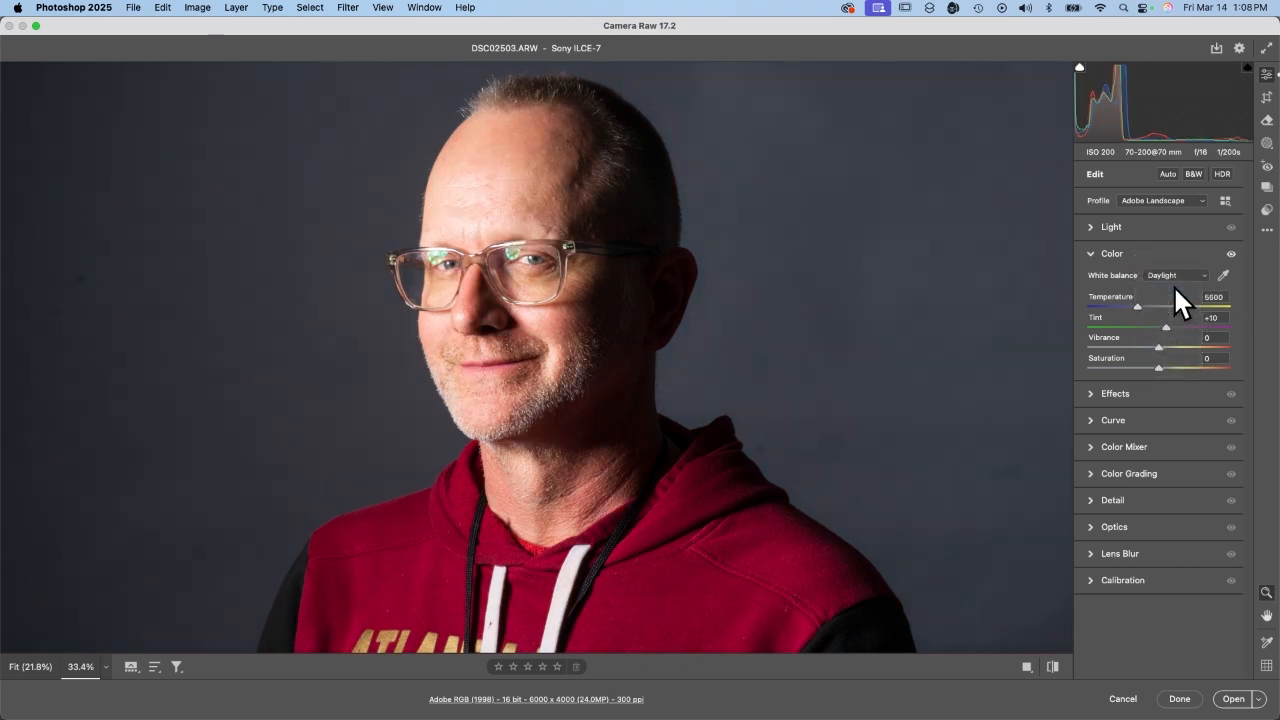
pyautogui.click(1205, 276)
pyautogui.click(1195, 263)
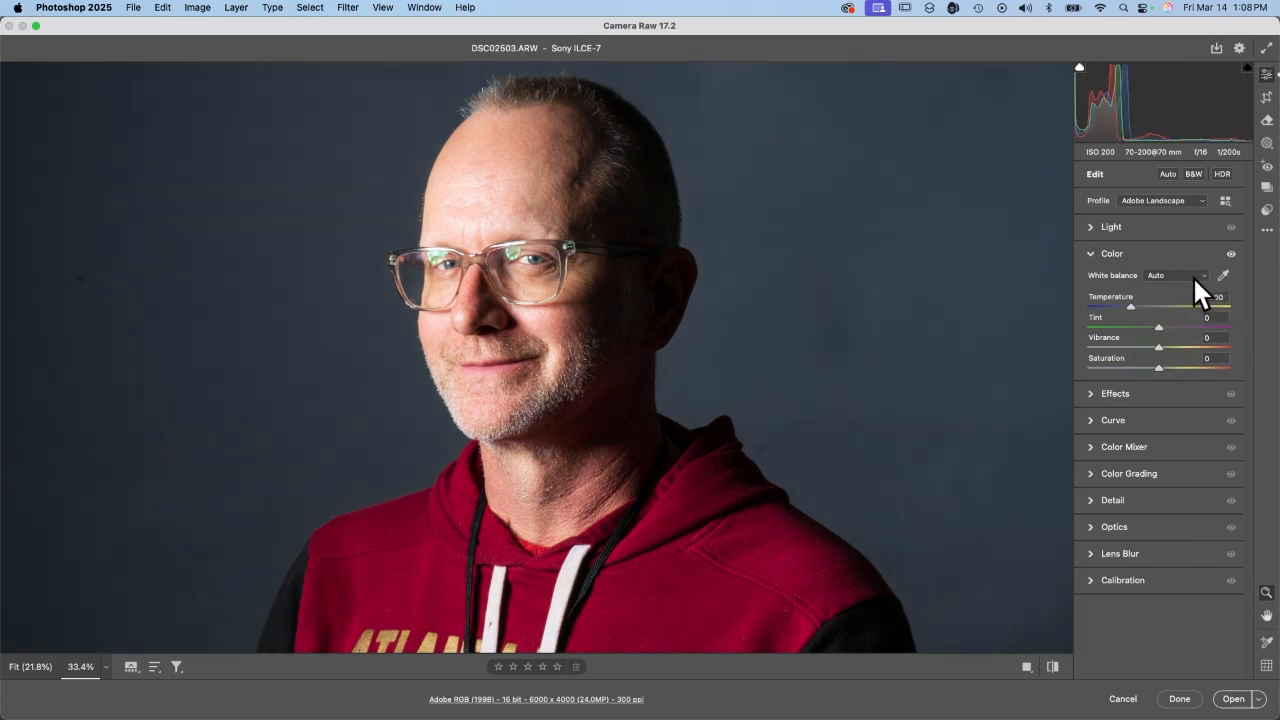
pyautogui.click(1193, 276)
pyautogui.click(1188, 290)
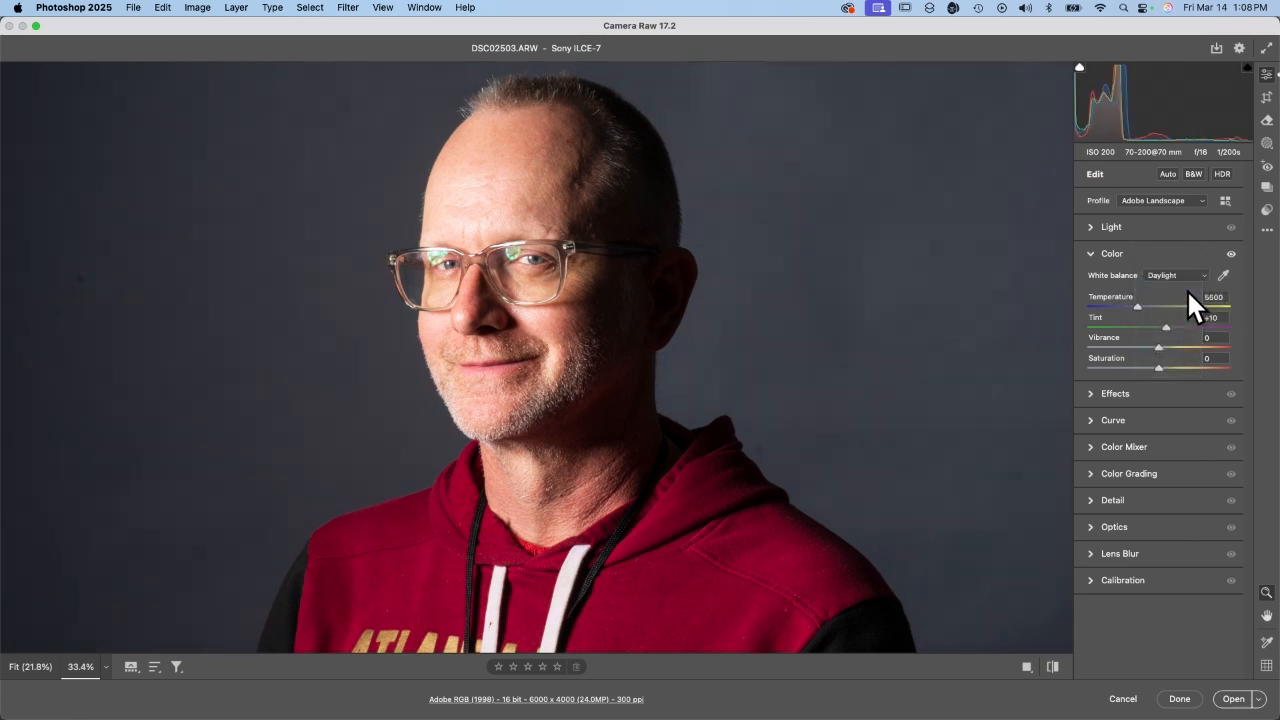
# Try the Cloudy, Shade and Fluorescent white balance presets on the portrait.
pyautogui.click(1201, 273)
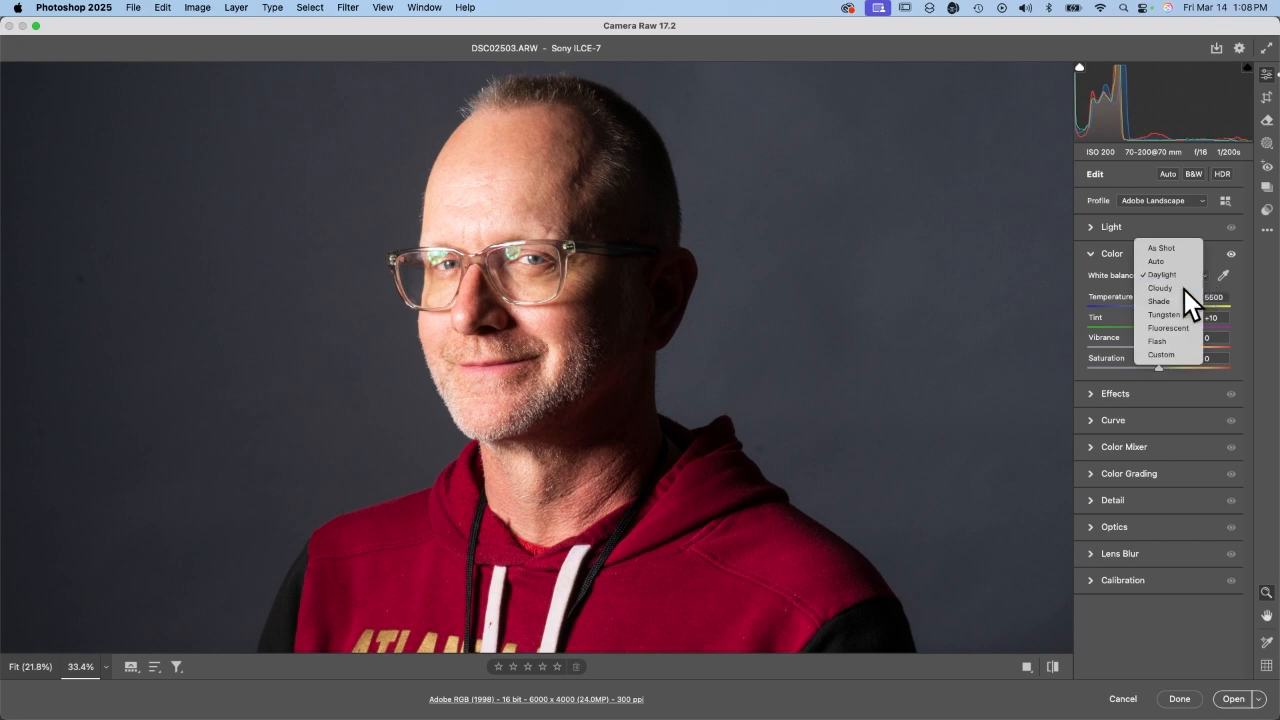
pyautogui.click(1184, 289)
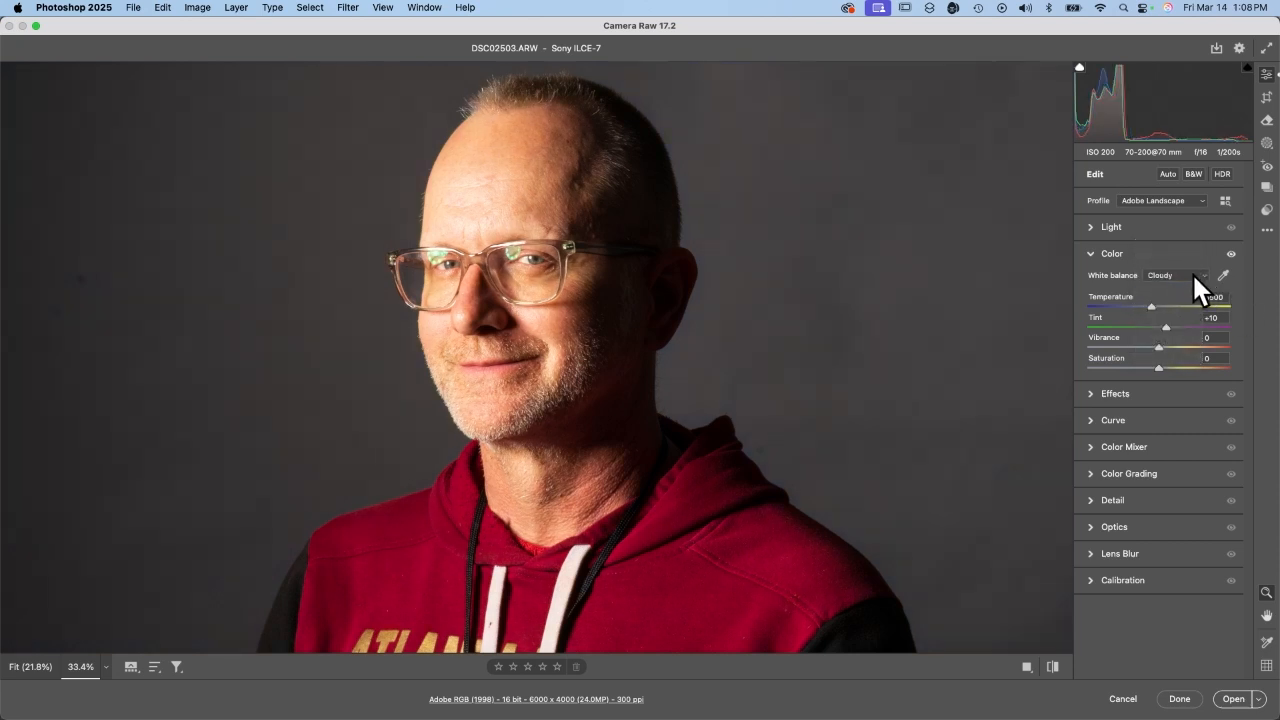
pyautogui.click(1192, 272)
pyautogui.click(1183, 287)
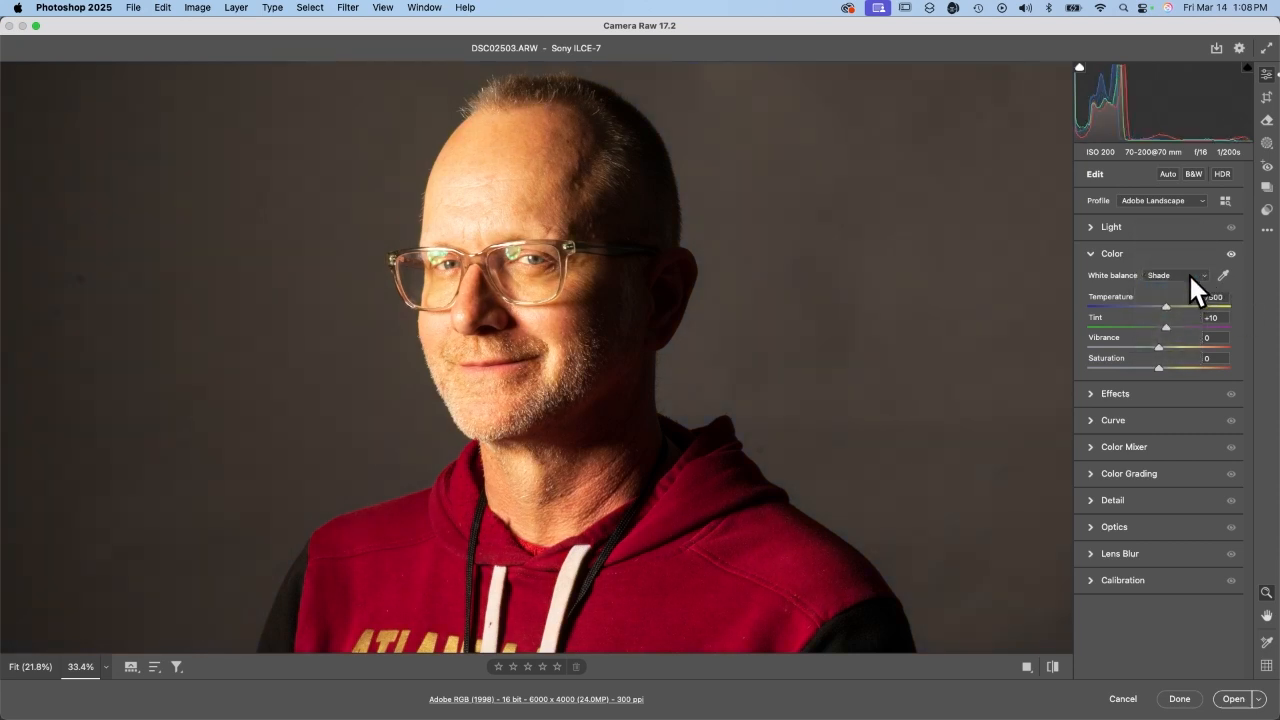
pyautogui.click(1190, 272)
pyautogui.click(1183, 287)
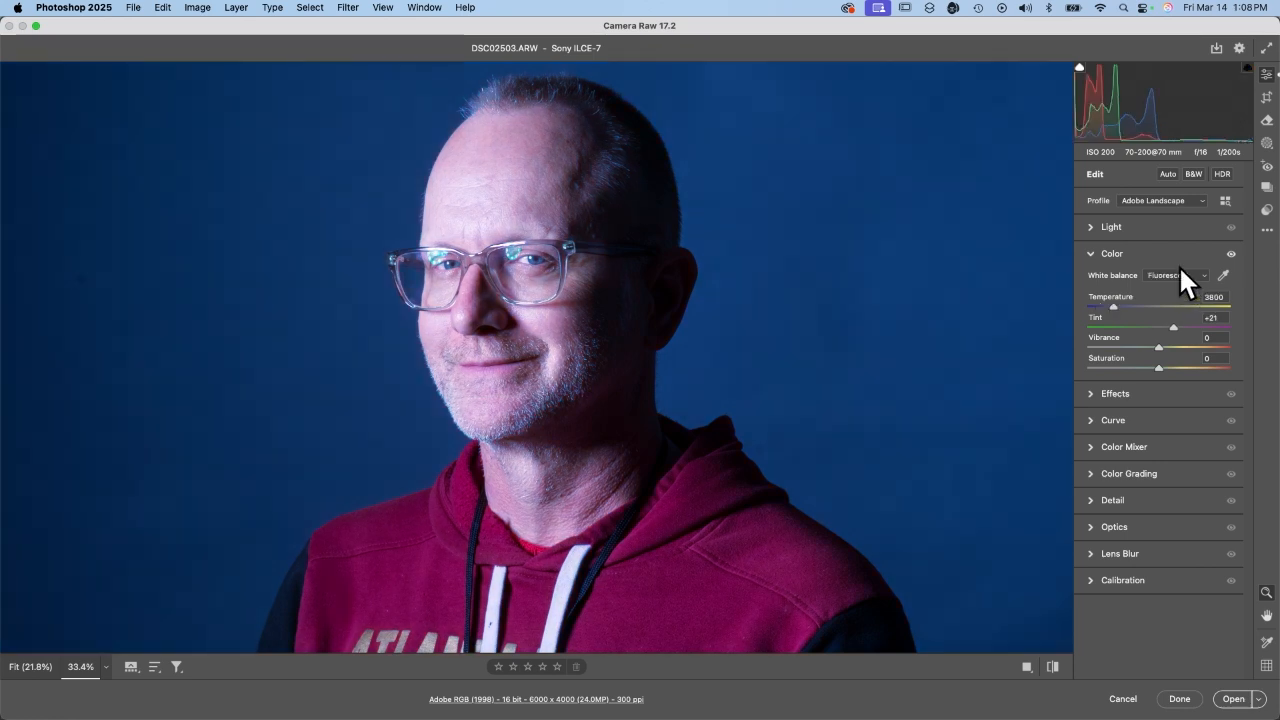
# Set the portrait's white balance to the Flash preset.
pyautogui.click(1171, 273)
pyautogui.click(1160, 289)
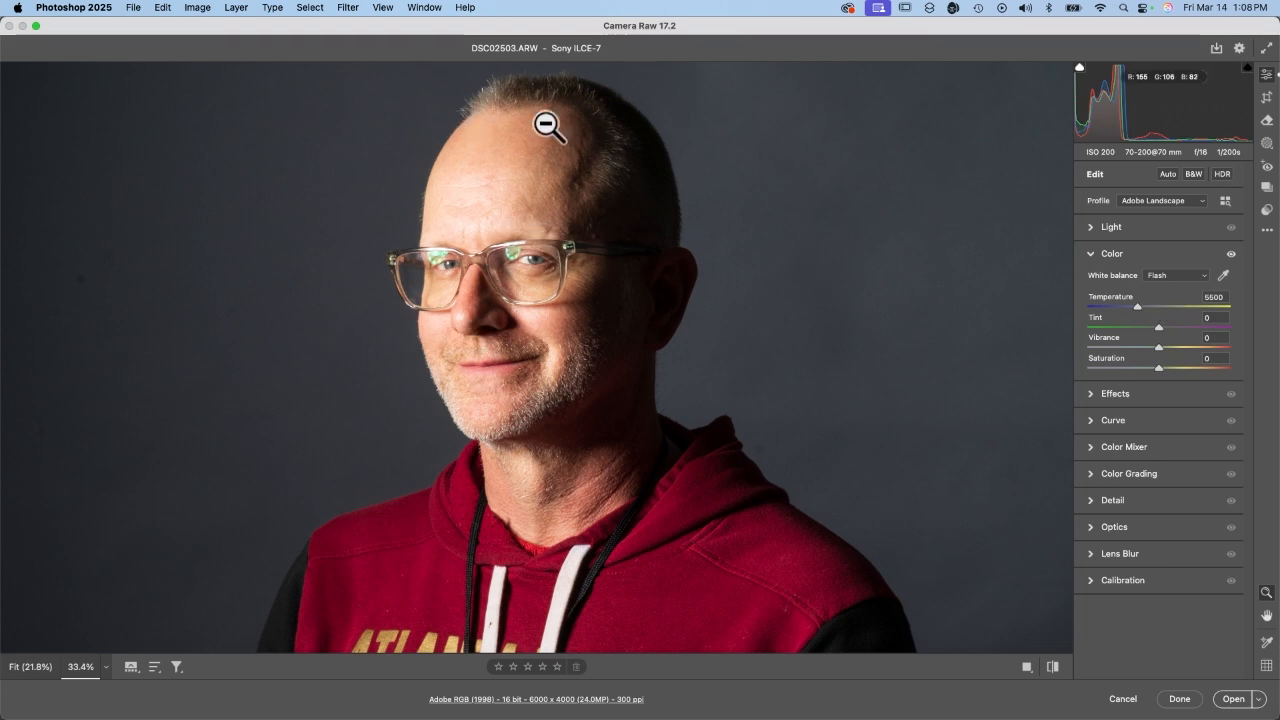
# Set the portrait's white balance to the Auto preset and open the raw image in Photoshop.
pyautogui.click(1180, 276)
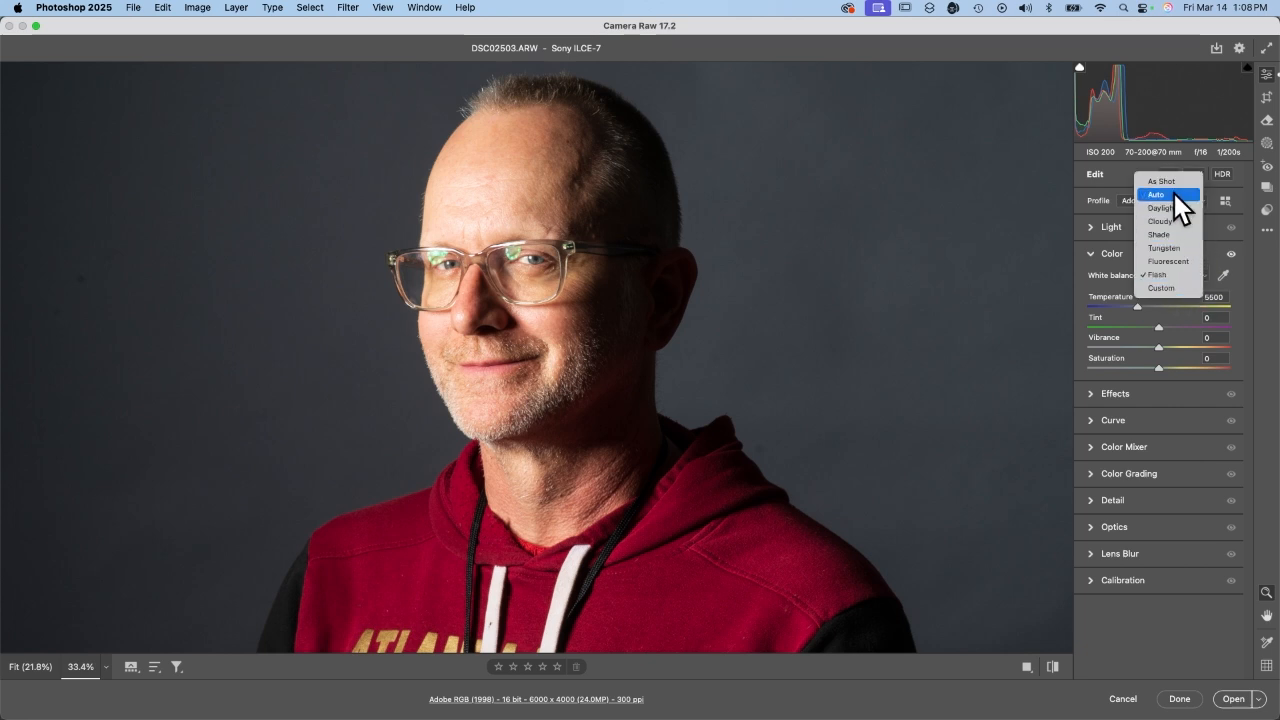
pyautogui.click(1170, 196)
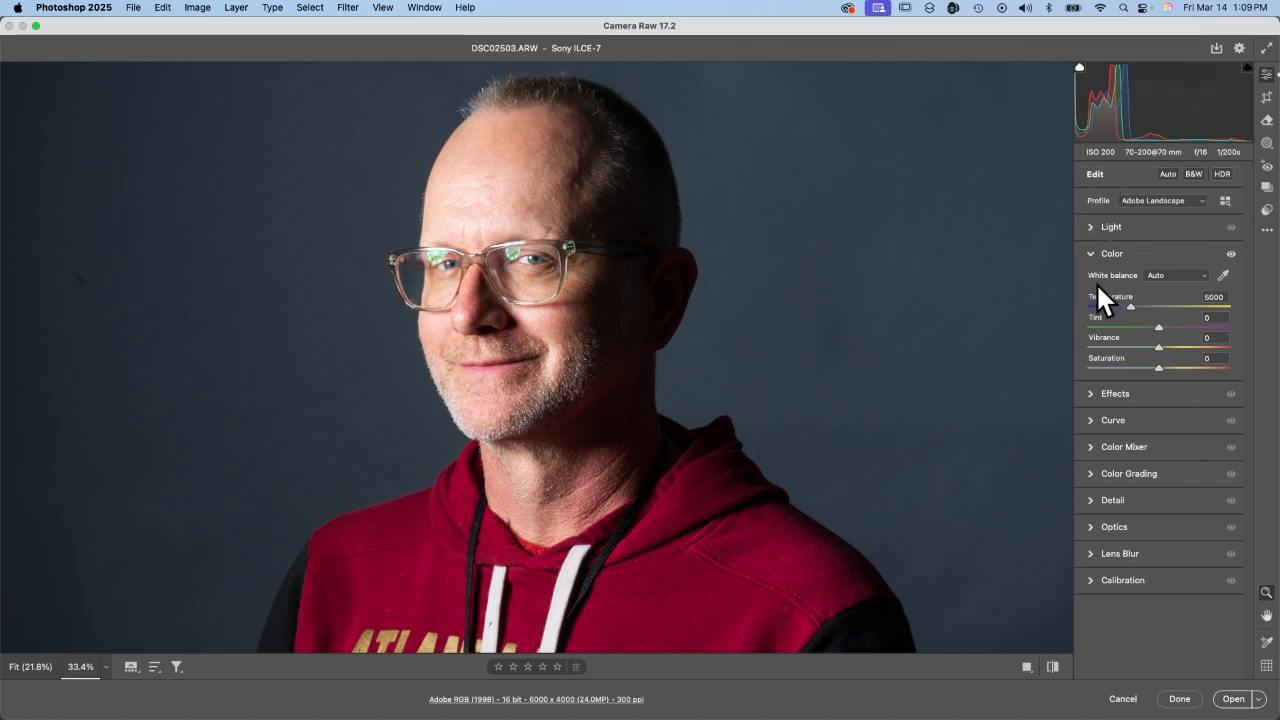
pyautogui.click(1234, 699)
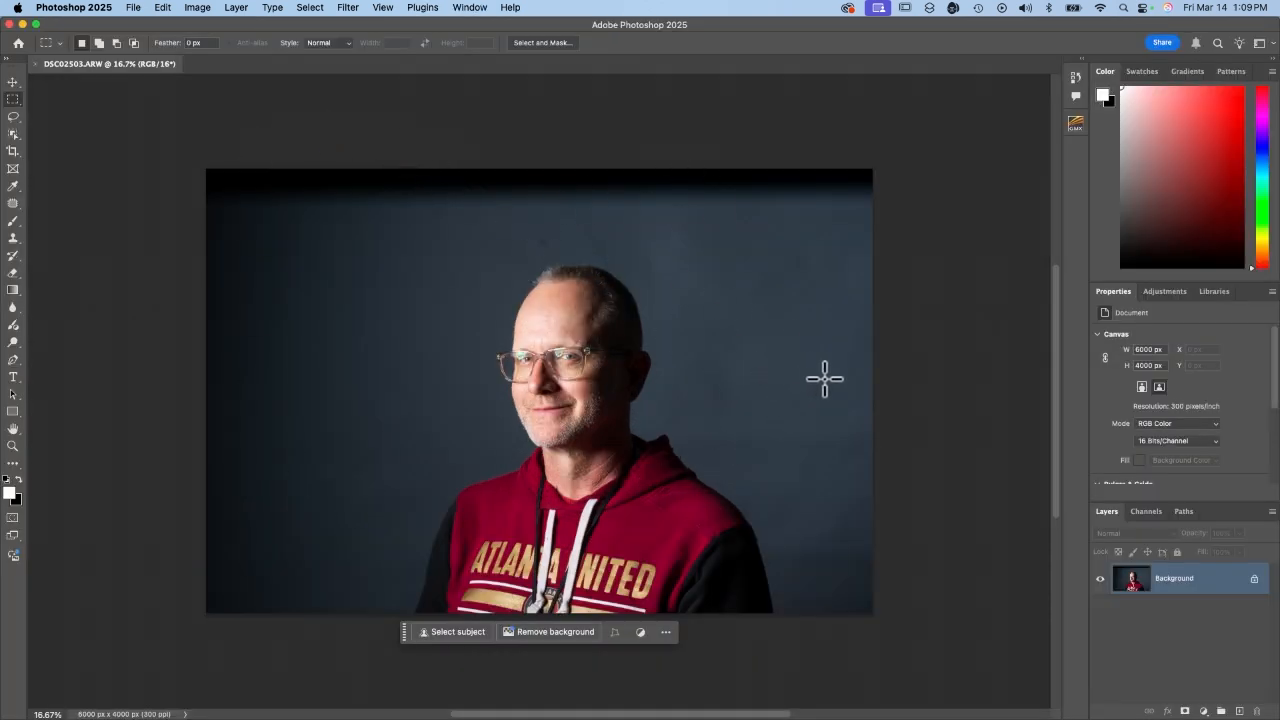
# Activate the Crop tool and set its aspect ratio to 1:1 (Square).
pyautogui.press('super+equal')
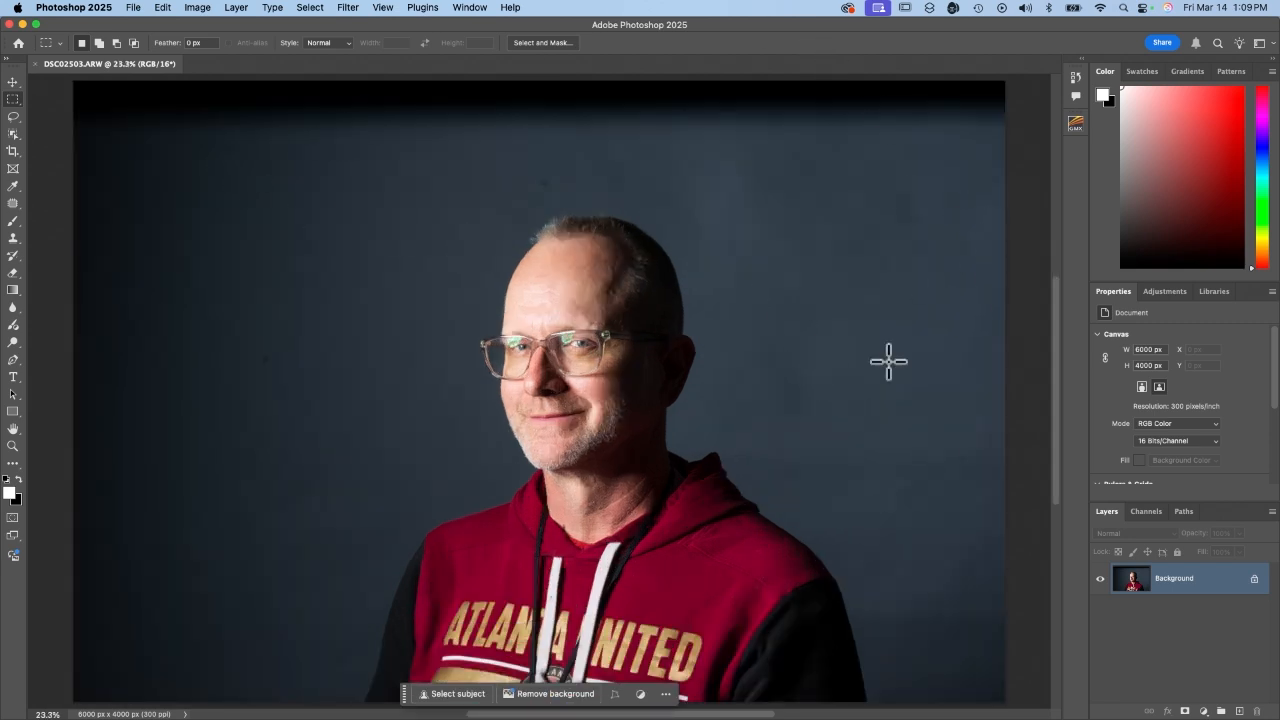
pyautogui.scroll(-3, 531, 443)
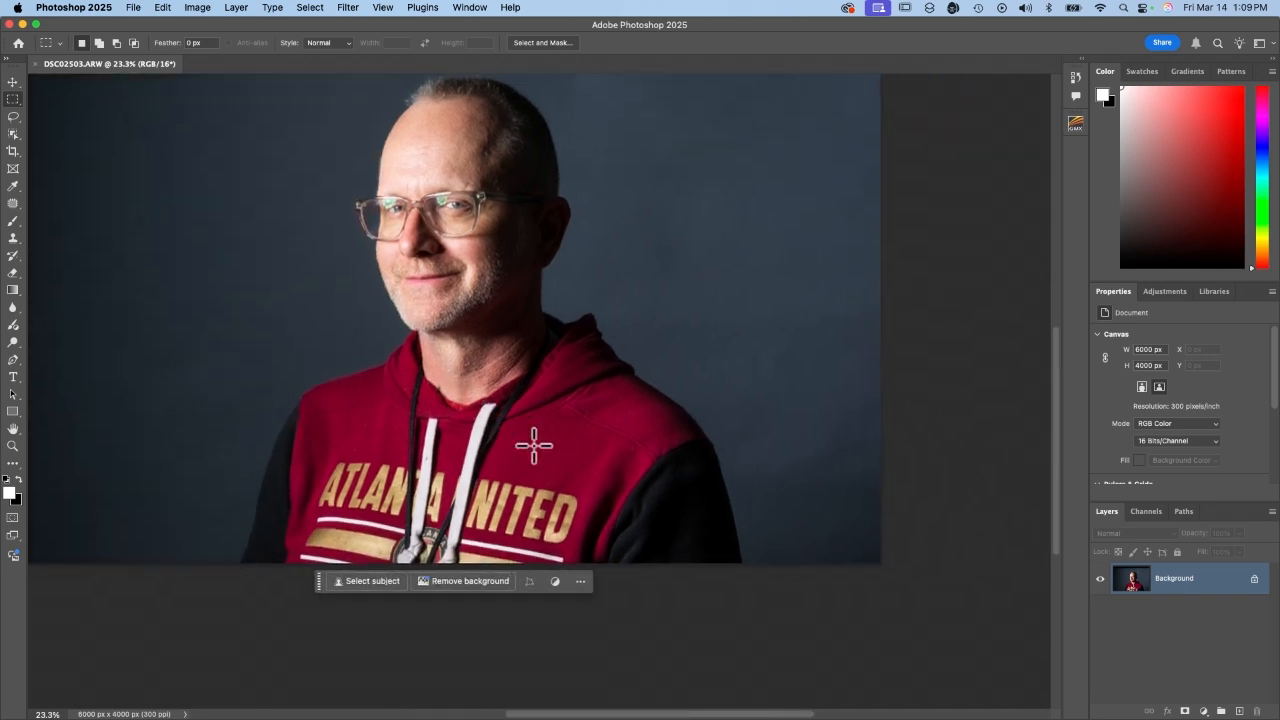
pyautogui.scroll(3, 531, 443)
pyautogui.hscroll(-2, 531, 443)
pyautogui.hscroll(2, 533, 445)
pyautogui.scroll(-1, 533, 445)
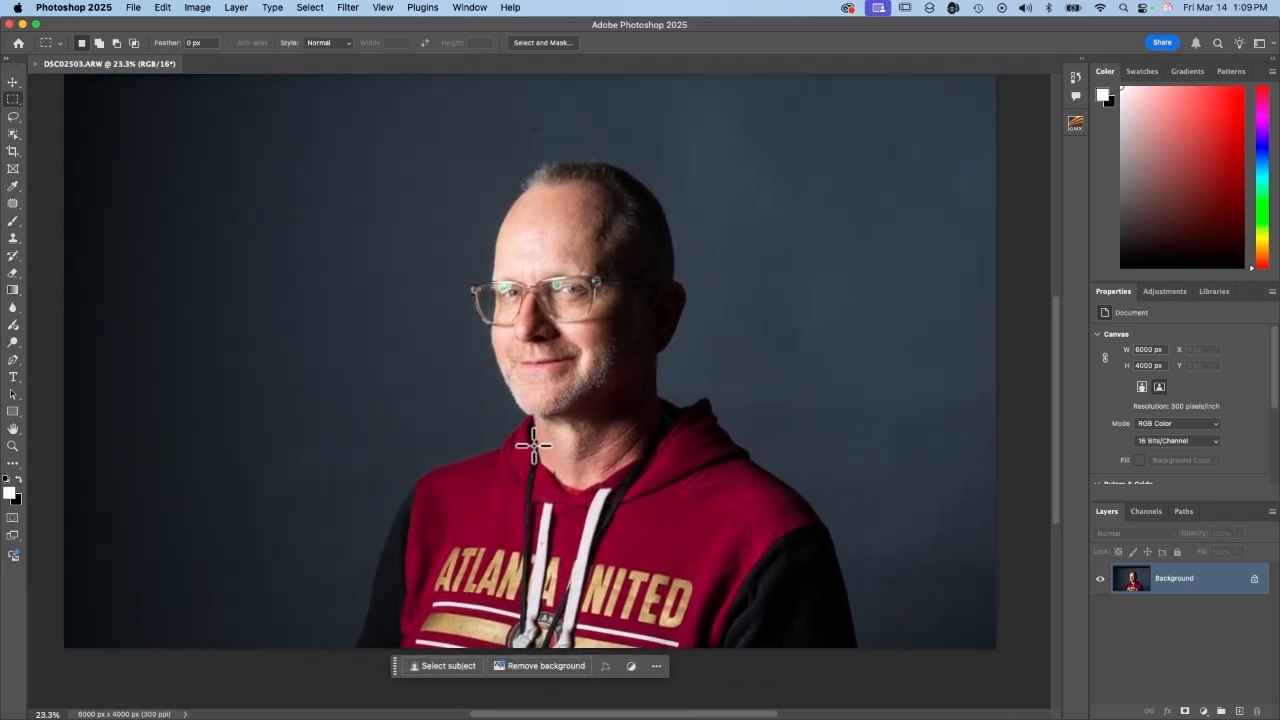
pyautogui.press('c')
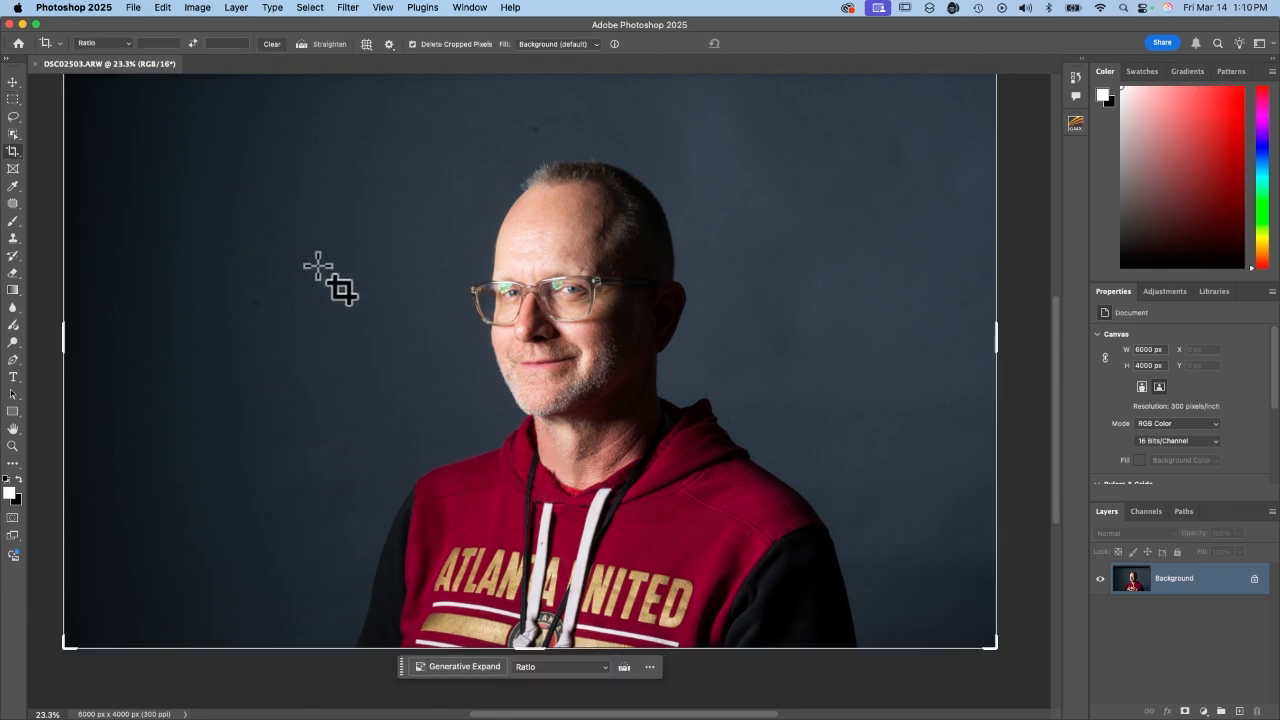
pyautogui.click(128, 43)
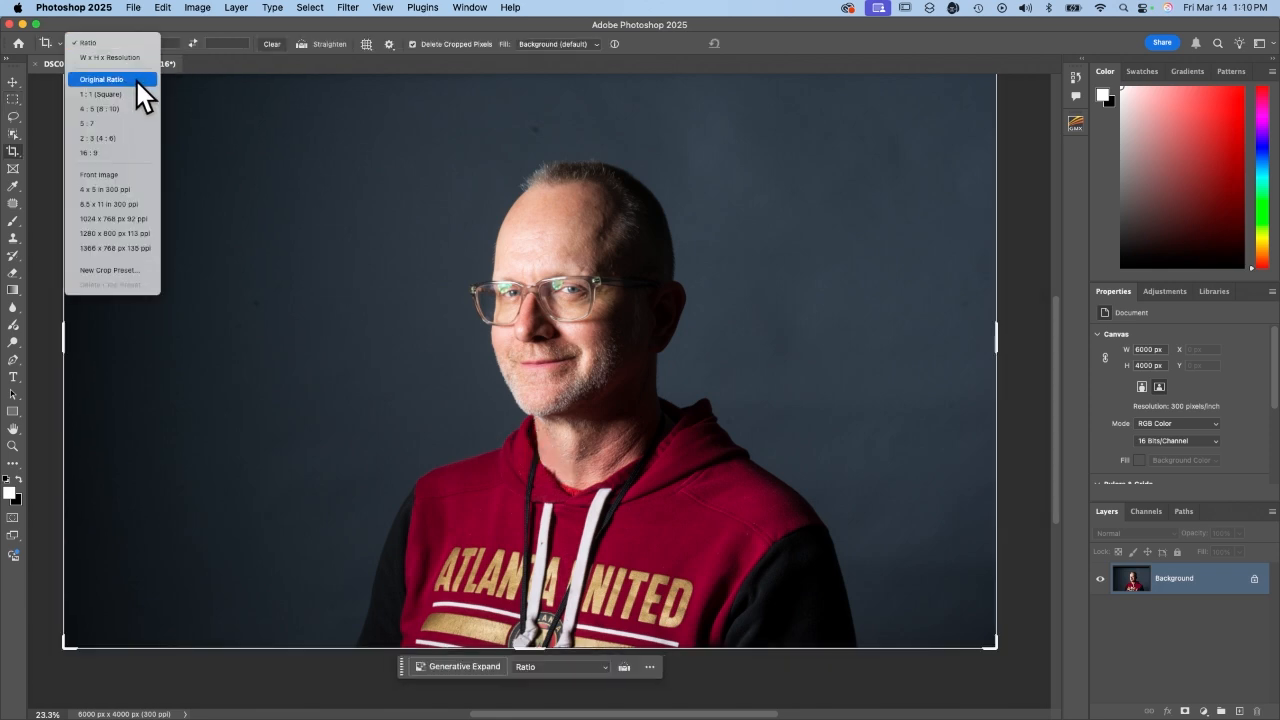
pyautogui.click(101, 94)
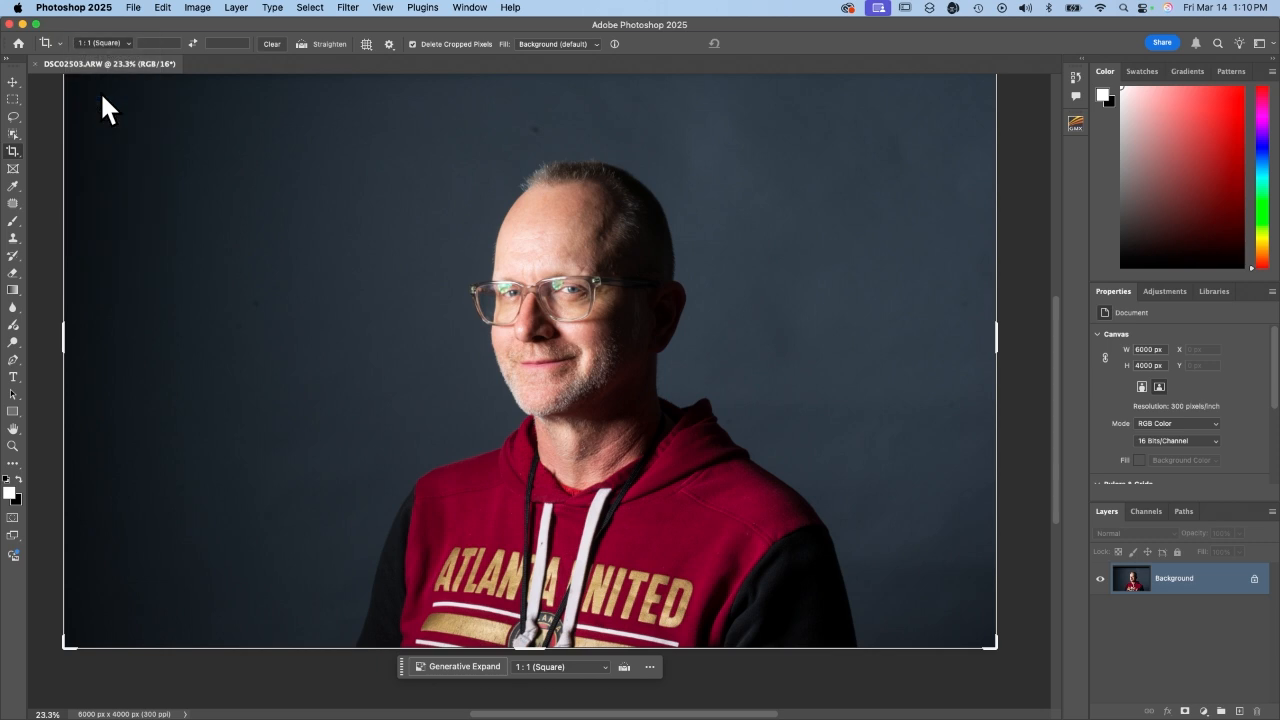
# Crop the portrait to a square of about 3400 px around the man's head and upper body, excluding the dark band above.
pyautogui.moveTo(405, 193); pyautogui.dragTo(484, 254)
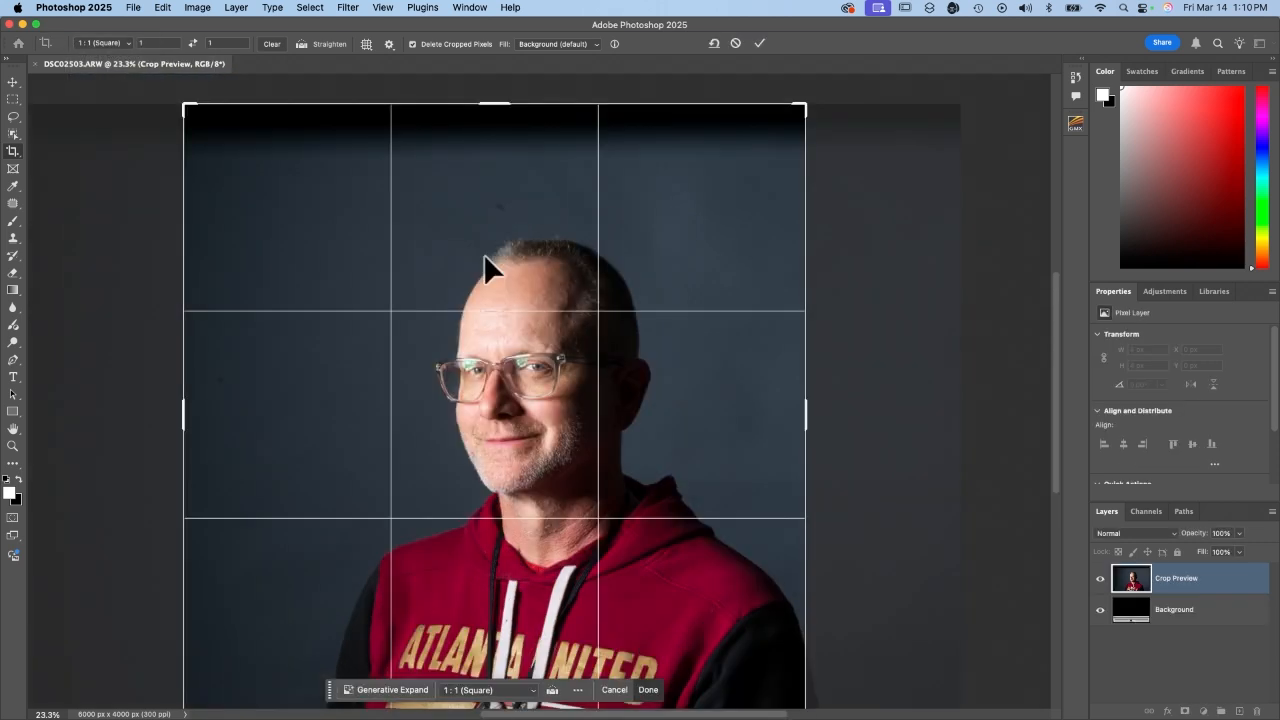
pyautogui.press('super+minus')
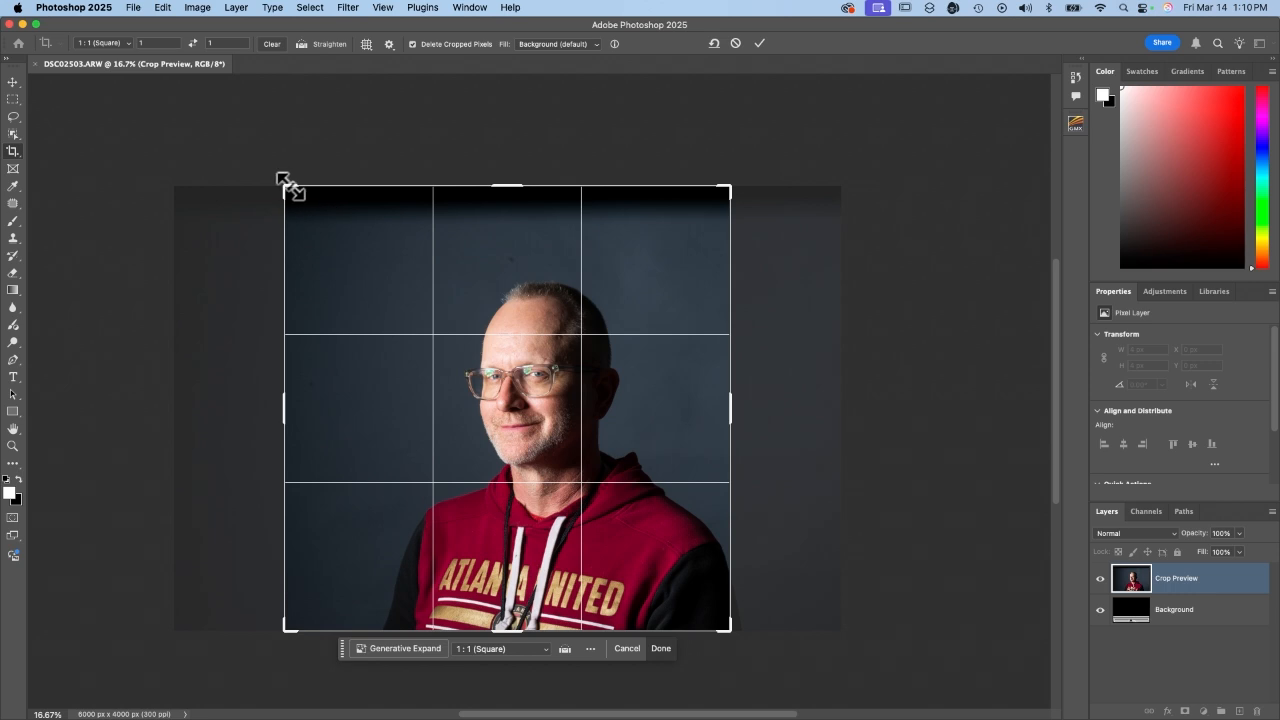
pyautogui.moveTo(287, 186); pyautogui.dragTo(330, 211)
pyautogui.moveTo(489, 376)
pyautogui.mouseDown()
pyautogui.moveTo(500, 397)
pyautogui.moveTo(455, 390)
pyautogui.moveTo(503, 390)
pyautogui.mouseUp()
pyautogui.moveTo(545, 436); pyautogui.dragTo(521, 427)
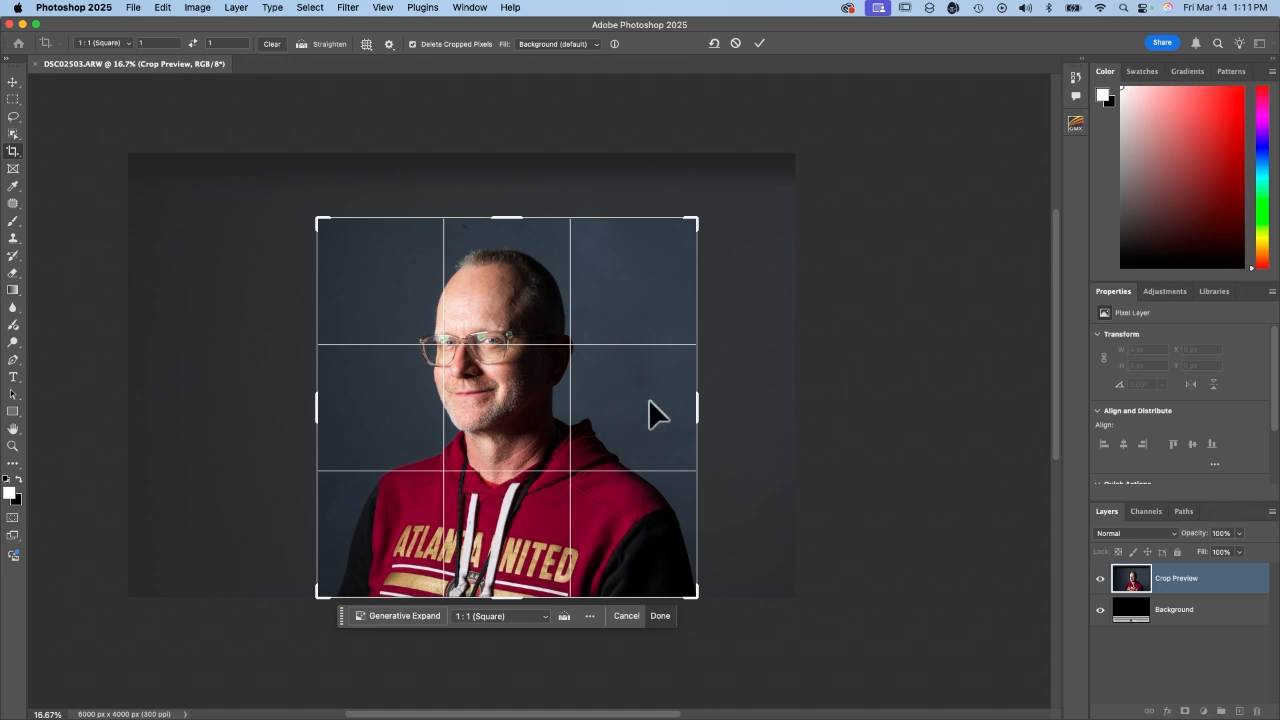
pyautogui.press('Return')
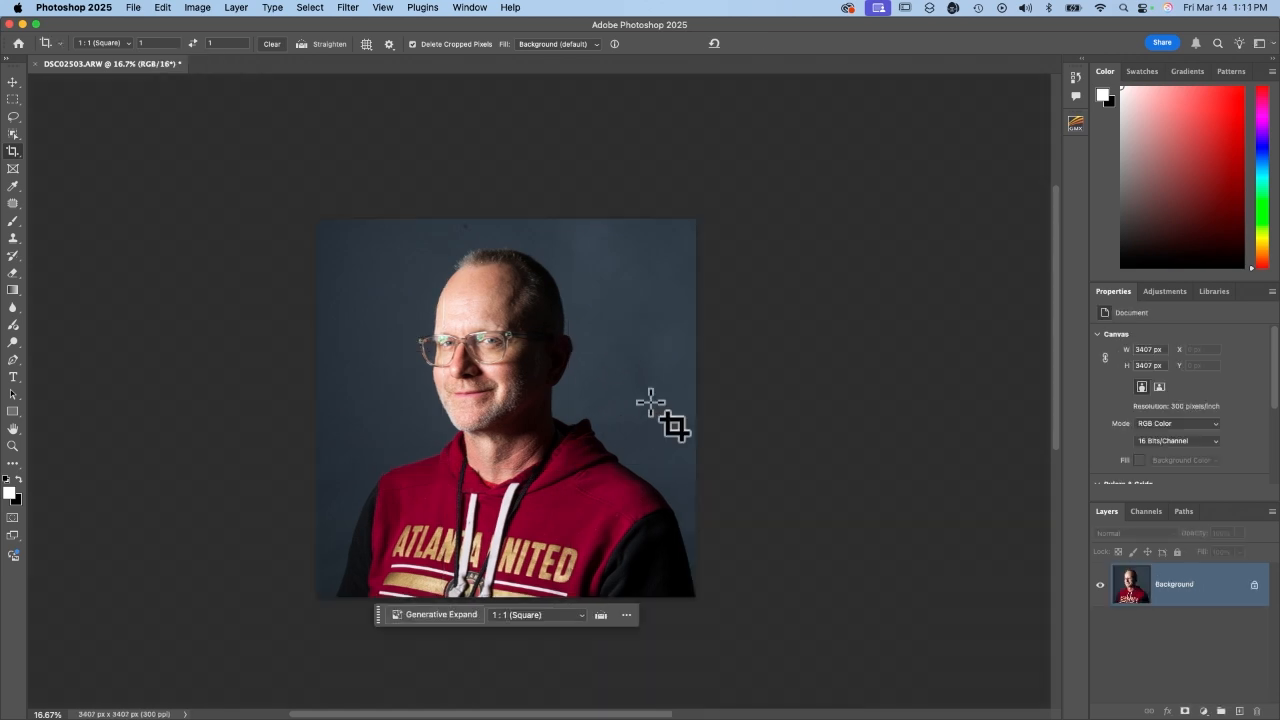
# Save the cropped portrait in Photoshop format as frequency-separation-tutorial.psd.
pyautogui.press('super')
pyautogui.scroll(3, 650, 402)
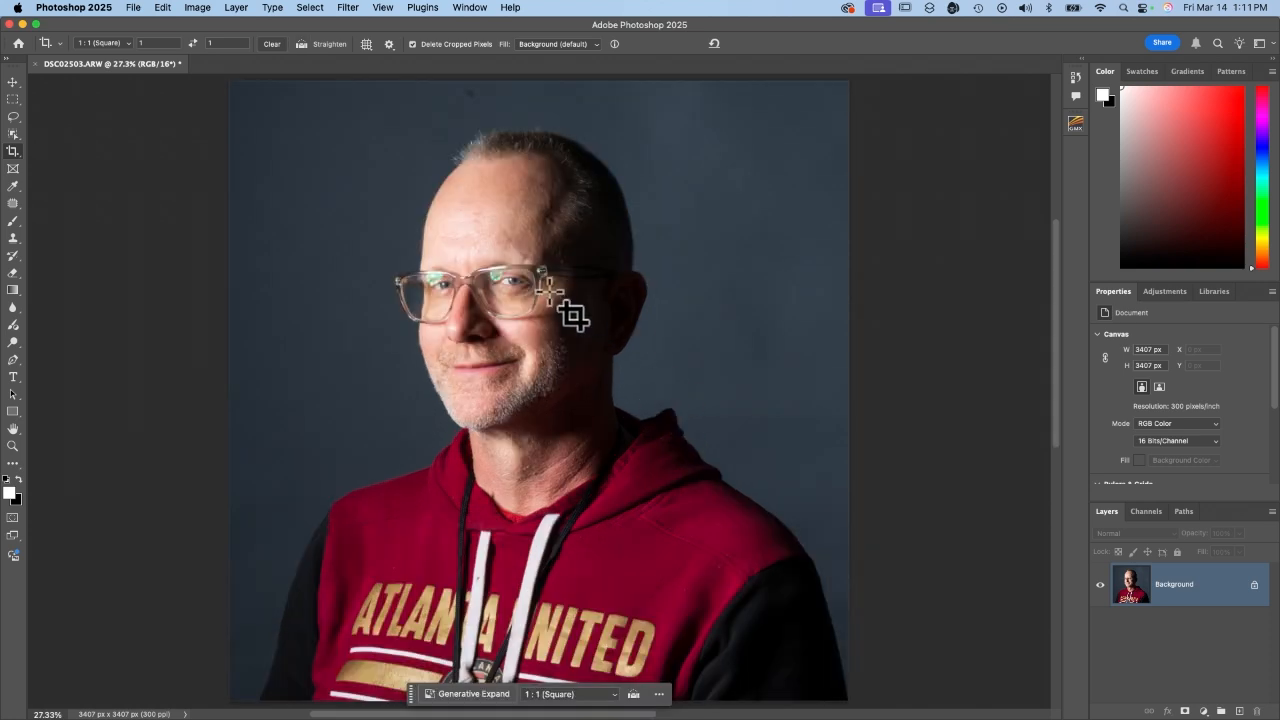
pyautogui.press('super+s')
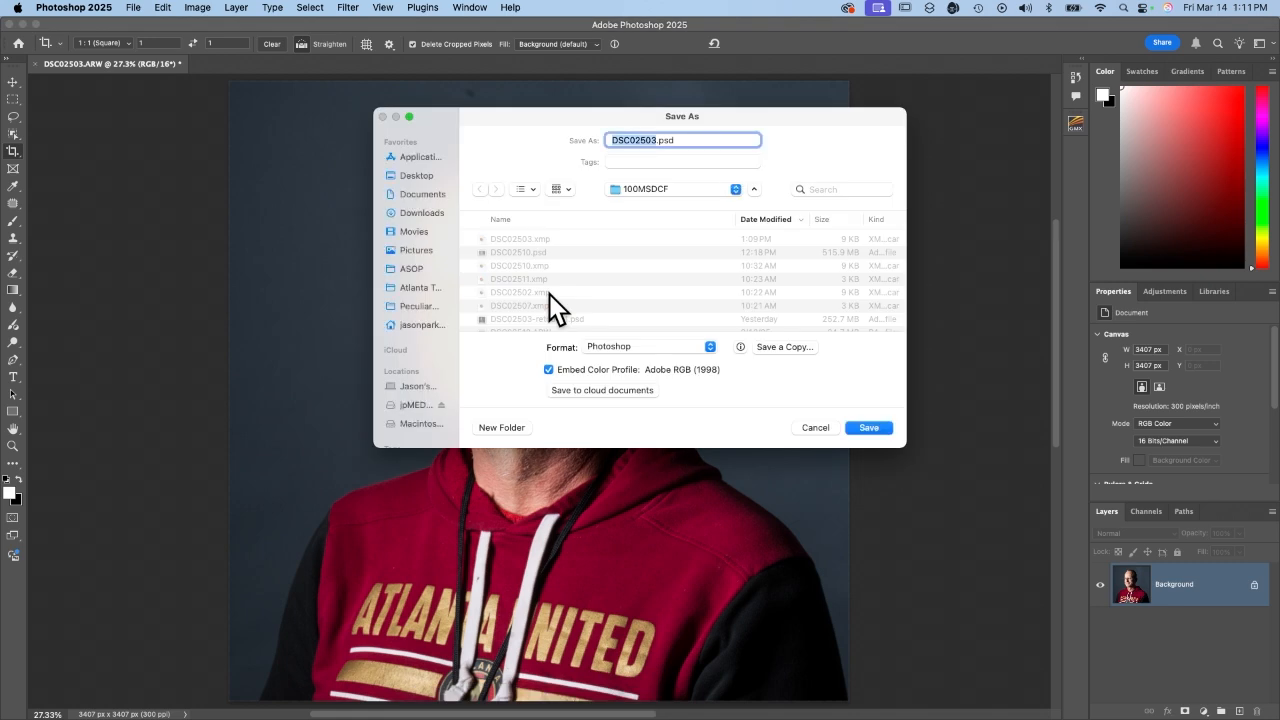
pyautogui.write('frequency-separation-tutorial')
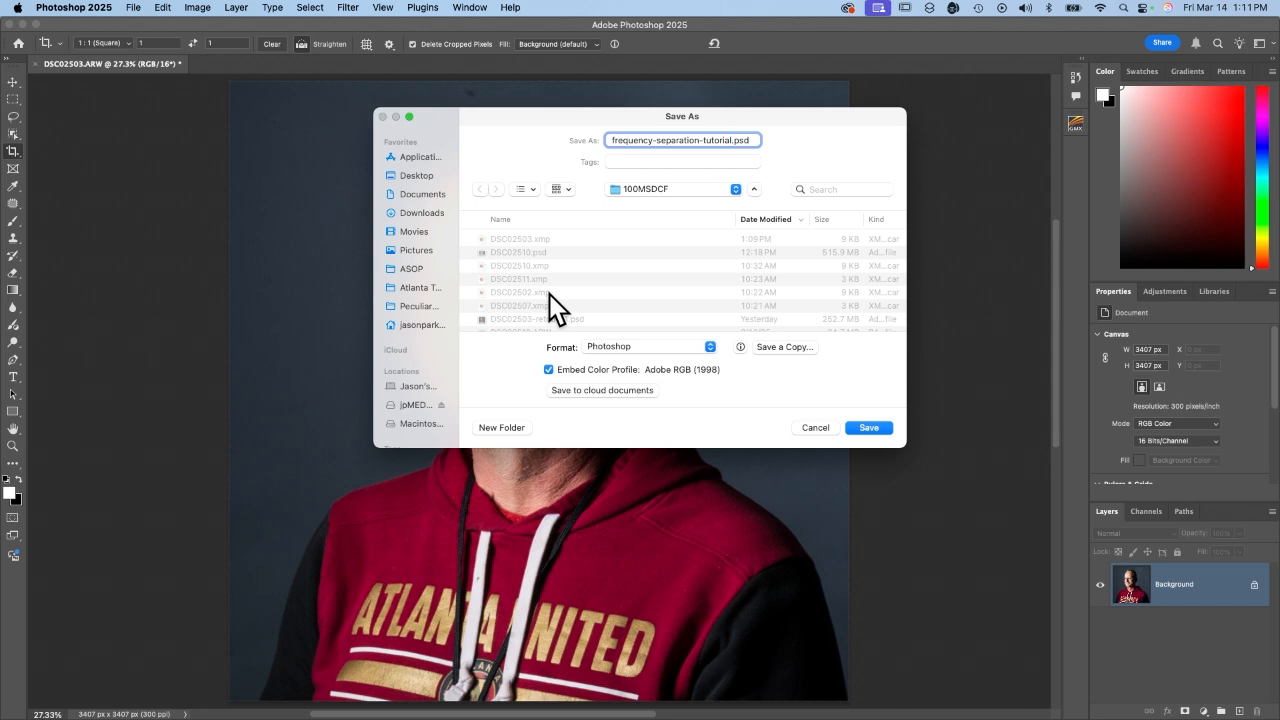
pyautogui.click(880, 432)
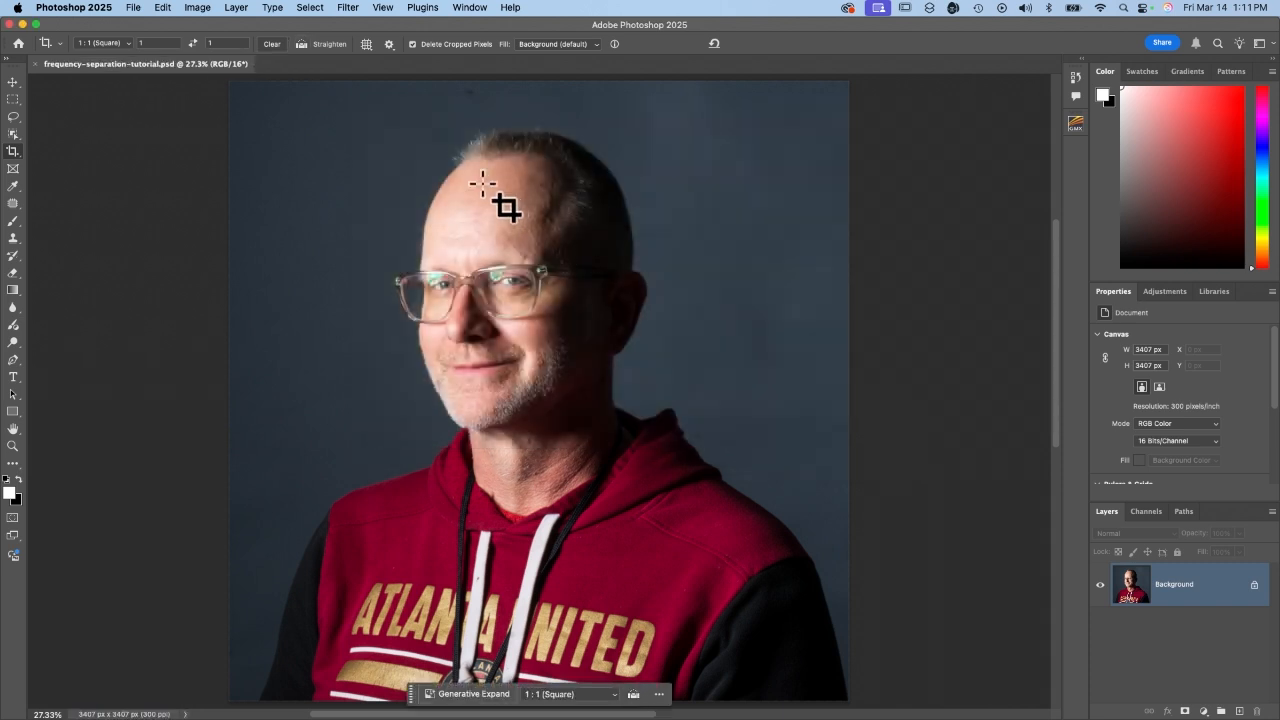
# Examine the skin texture and blemishes on the forehead and around the eyes at up to 200% magnification.
pyautogui.press('super')
pyautogui.scroll(3, 482, 183)
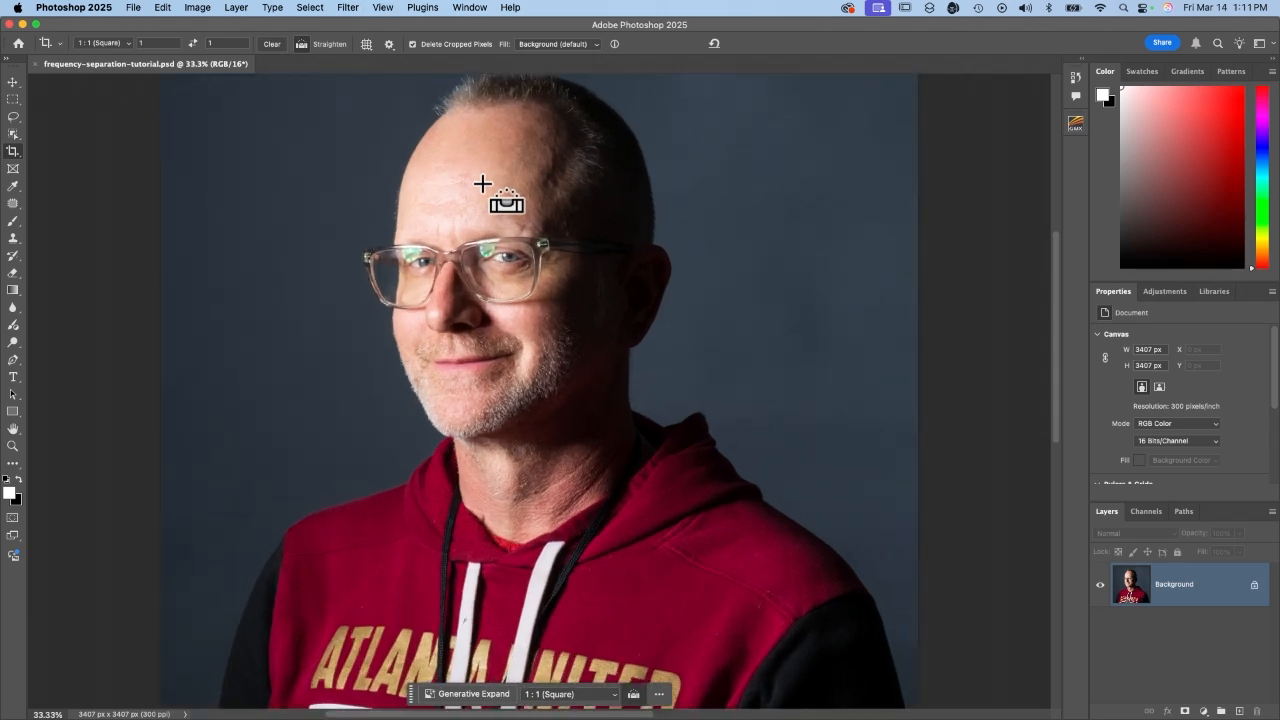
pyautogui.scroll(-3, 482, 183)
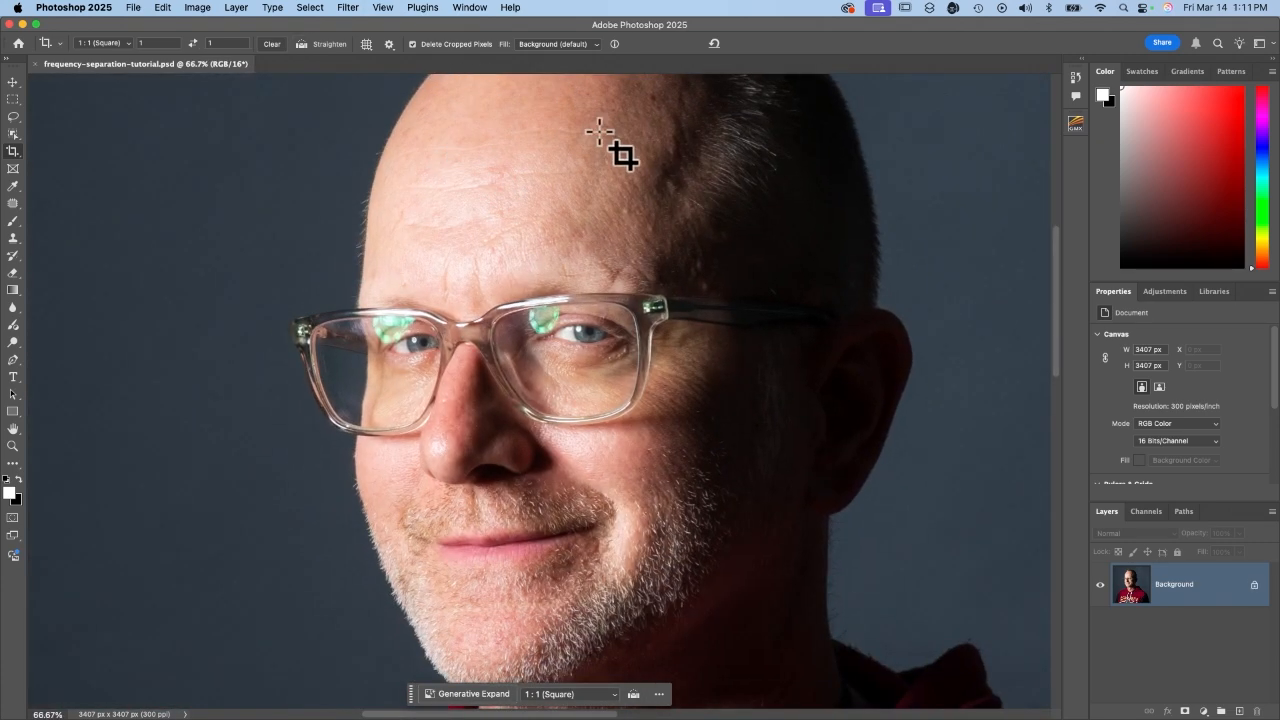
pyautogui.hscroll(2, 453, 195)
pyautogui.scroll(1, 453, 195)
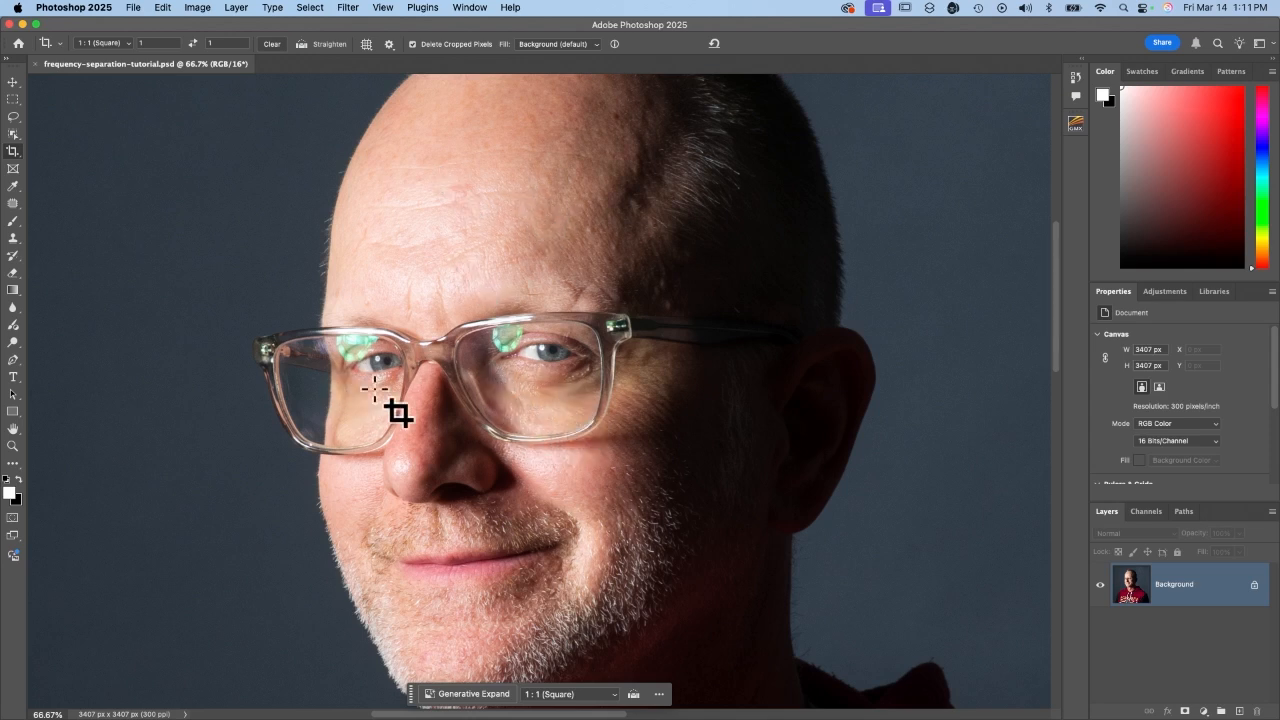
pyautogui.hscroll(1, 445, 265)
pyautogui.scroll(1, 445, 265)
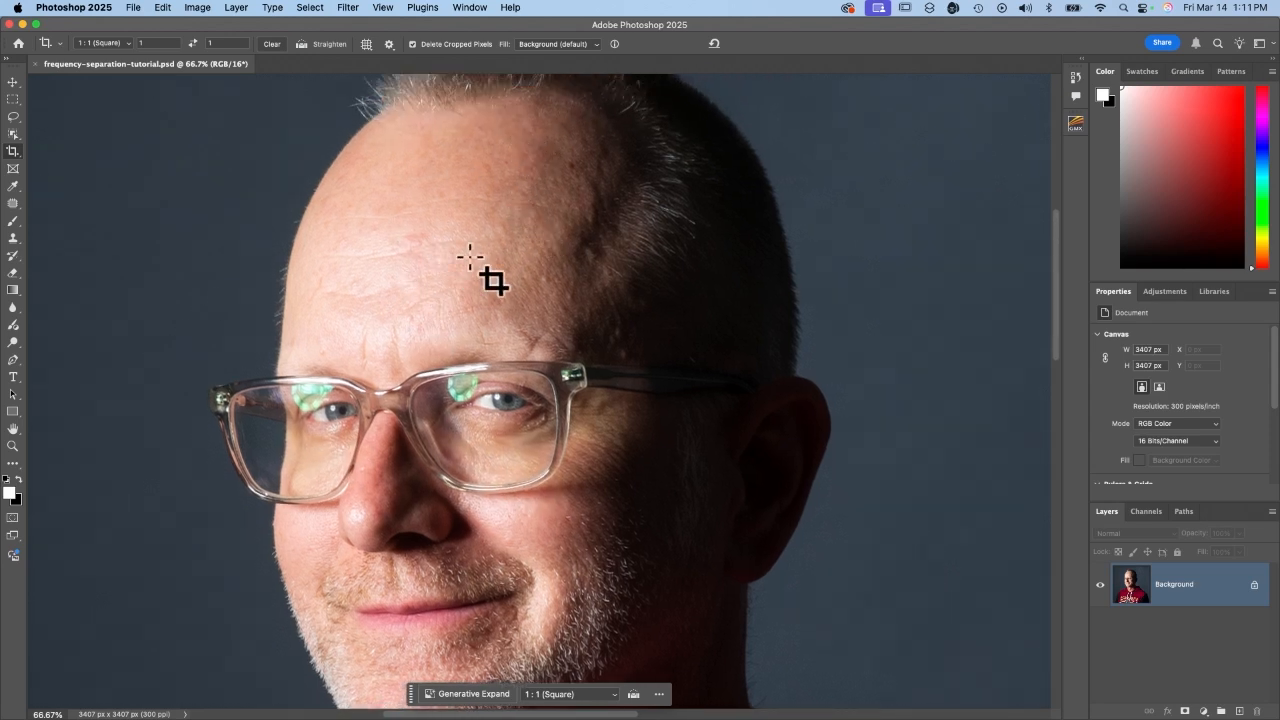
pyautogui.hscroll(1, 467, 254)
pyautogui.scroll(-1, 467, 254)
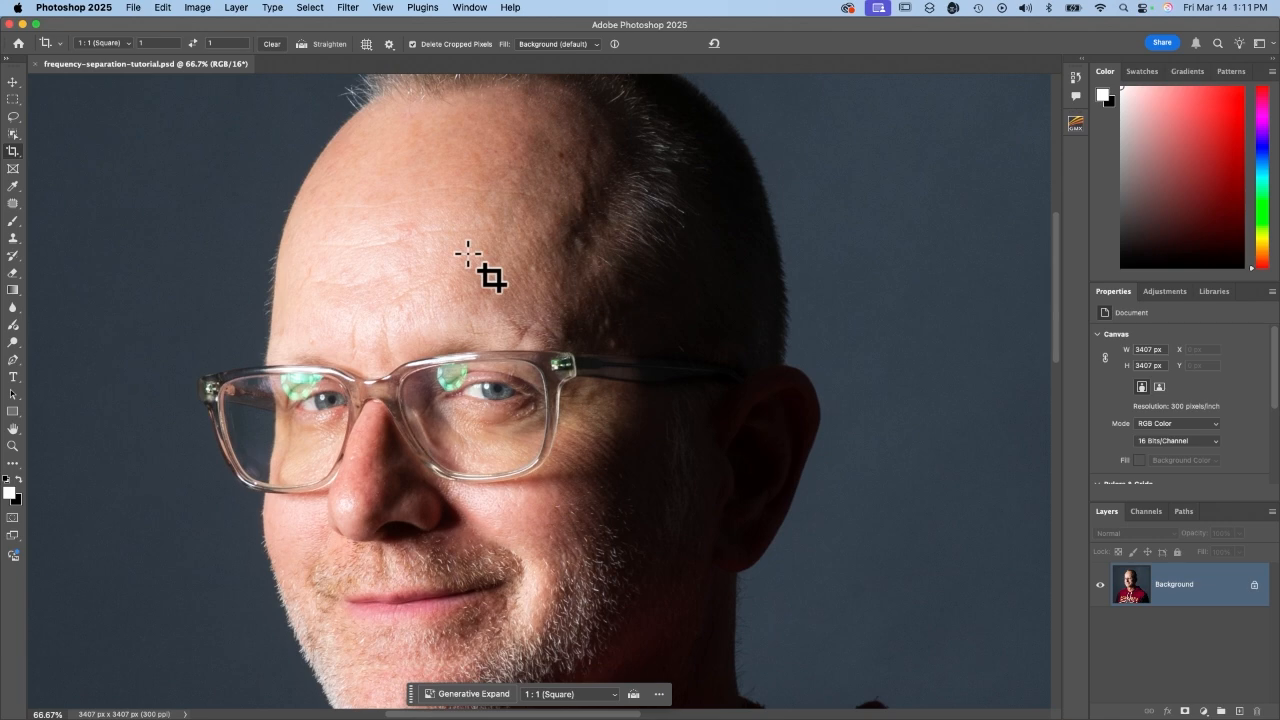
pyautogui.scroll(3, 467, 254)
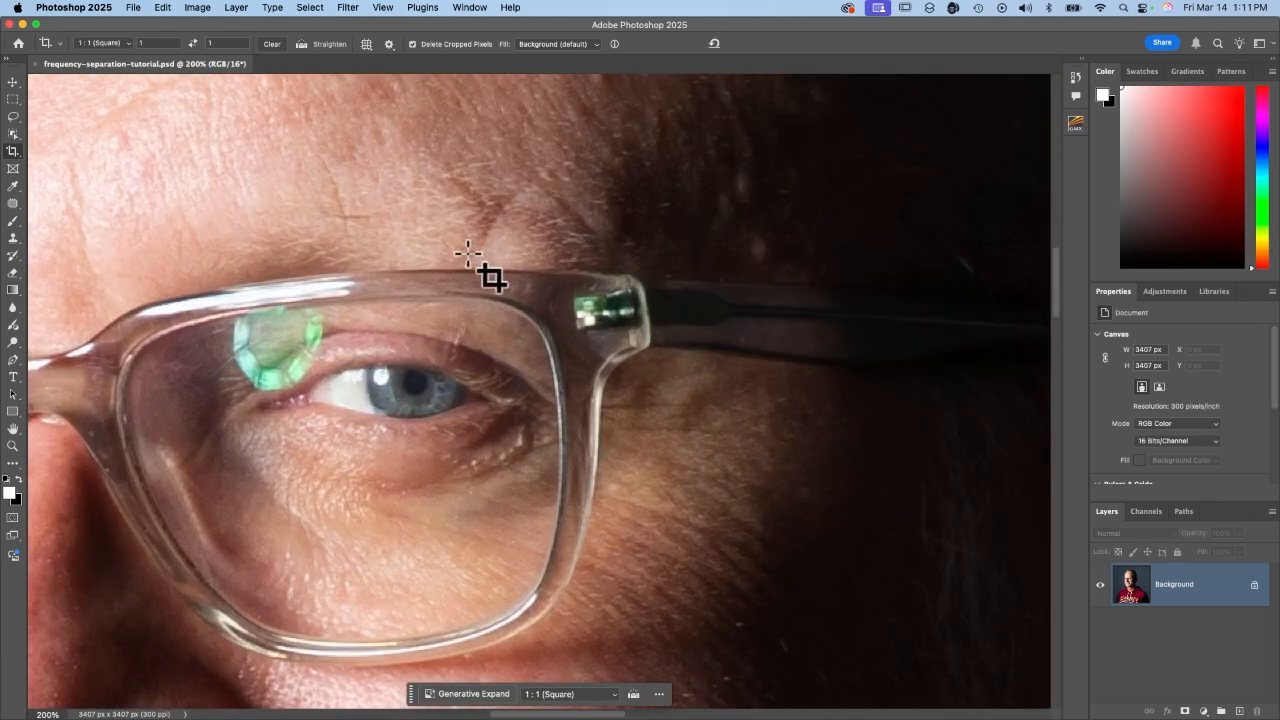
pyautogui.scroll(-3, 467, 254)
pyautogui.hscroll(1, 467, 254)
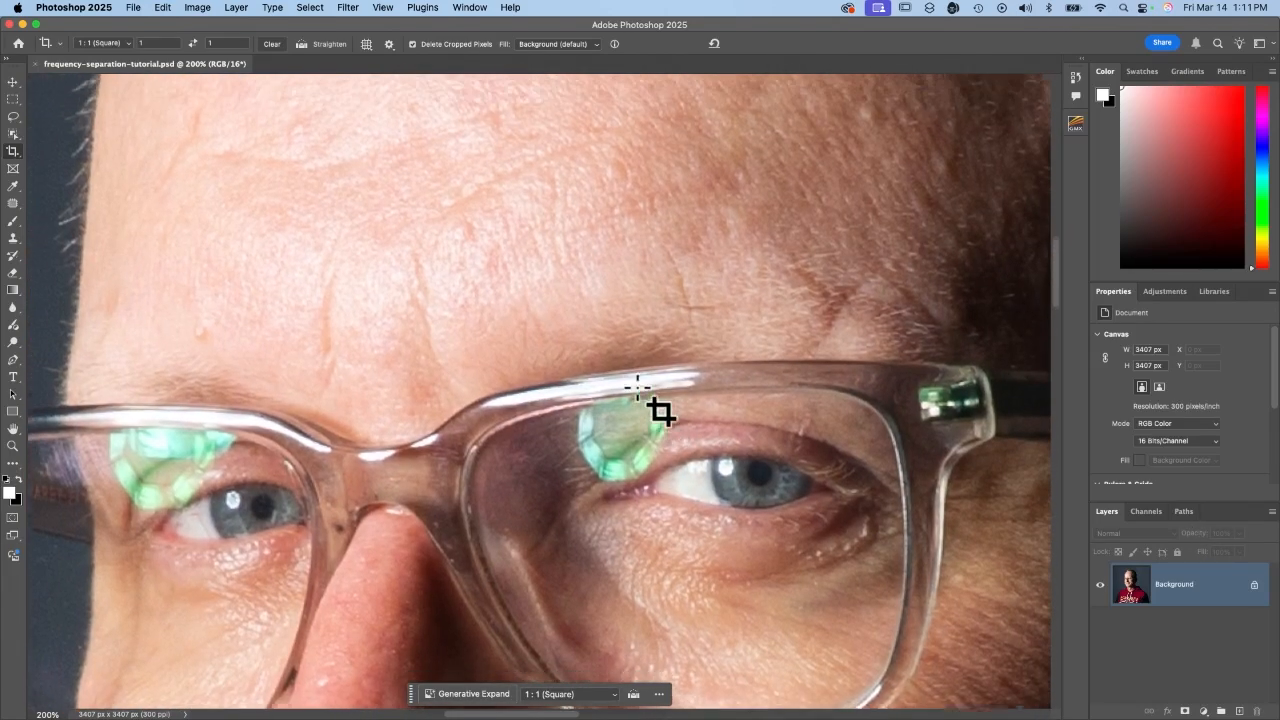
pyautogui.hscroll(-1, 637, 388)
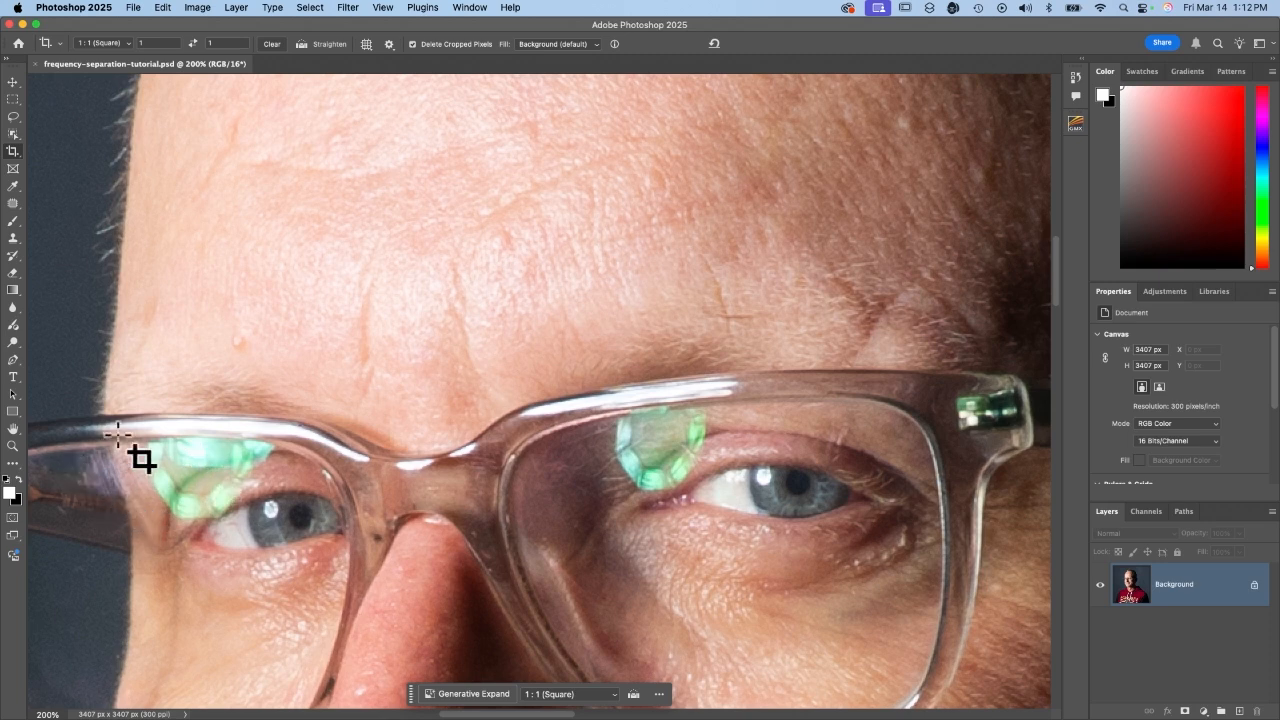
pyautogui.scroll(1, 443, 293)
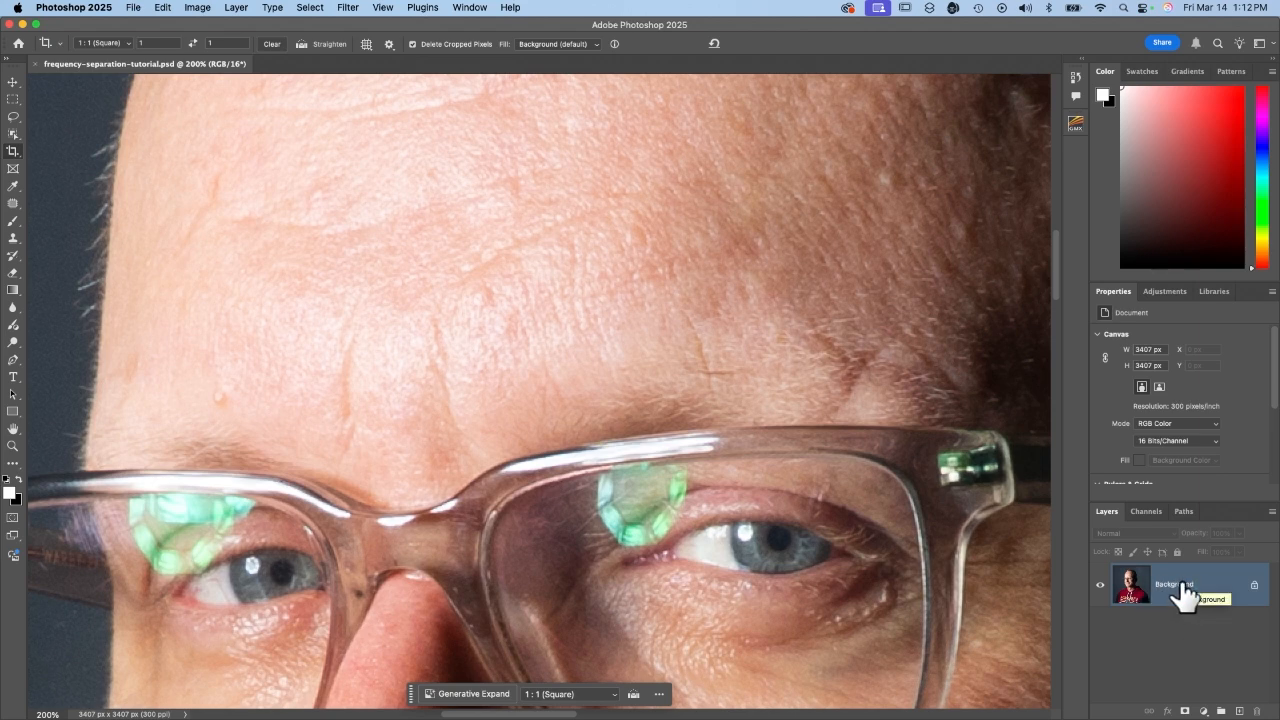
# Duplicate the Background layer as a layer named "working" and hide the original Background layer.
pyautogui.moveTo(1143, 594); pyautogui.dragTo(1238, 710)
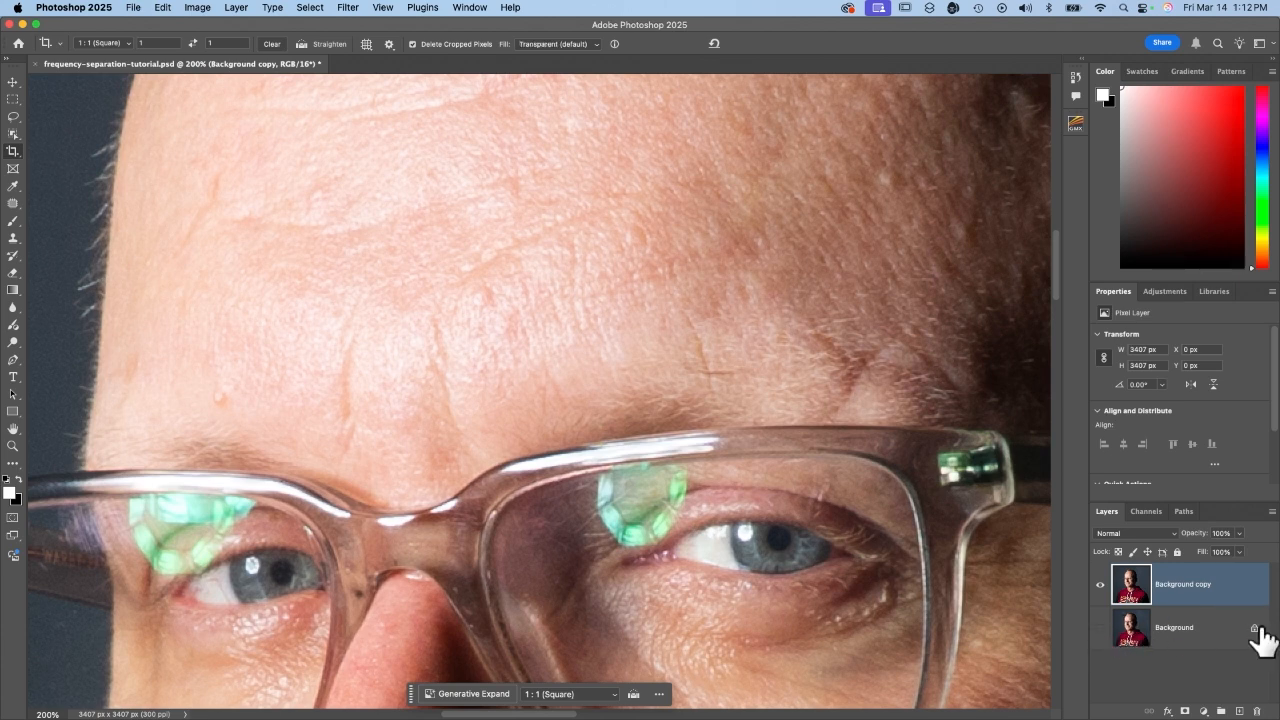
pyautogui.doubleClick(1187, 585)
pyautogui.write('working')
pyautogui.press('Return')
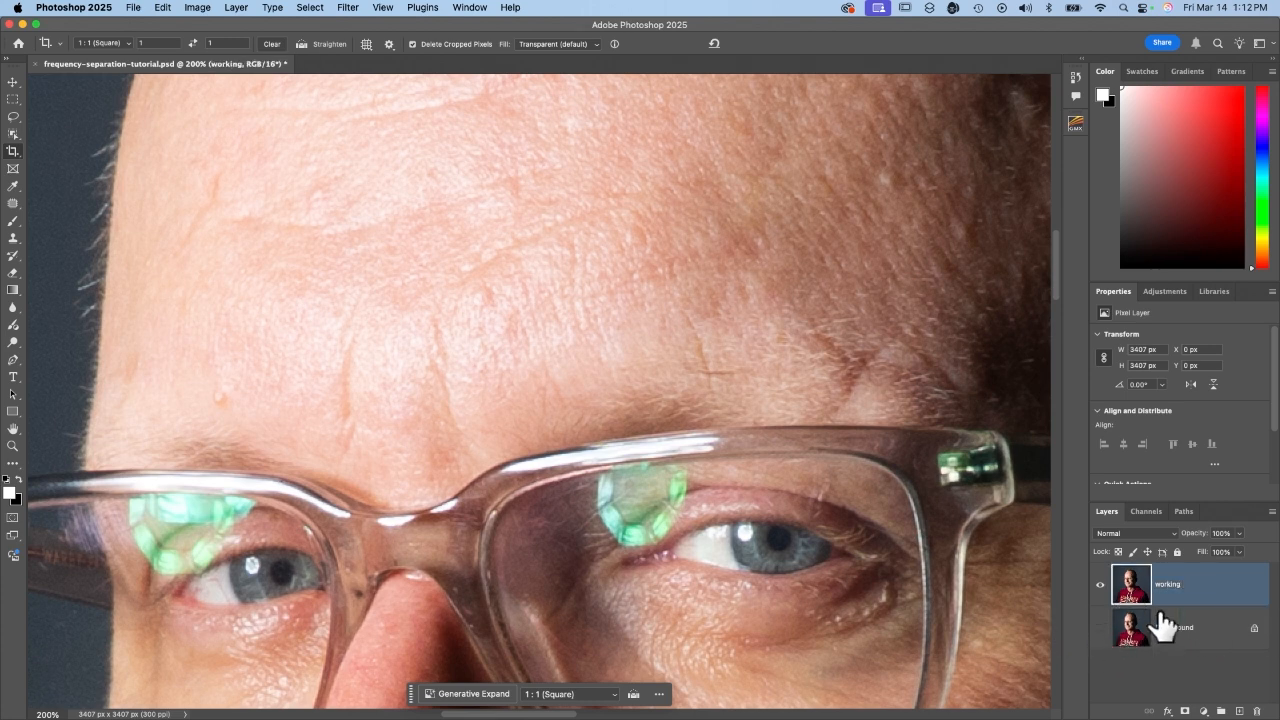
# Add an empty layer named "blemishes" above the working layer.
pyautogui.scroll(3, 693, 341)
pyautogui.press('super+minus')
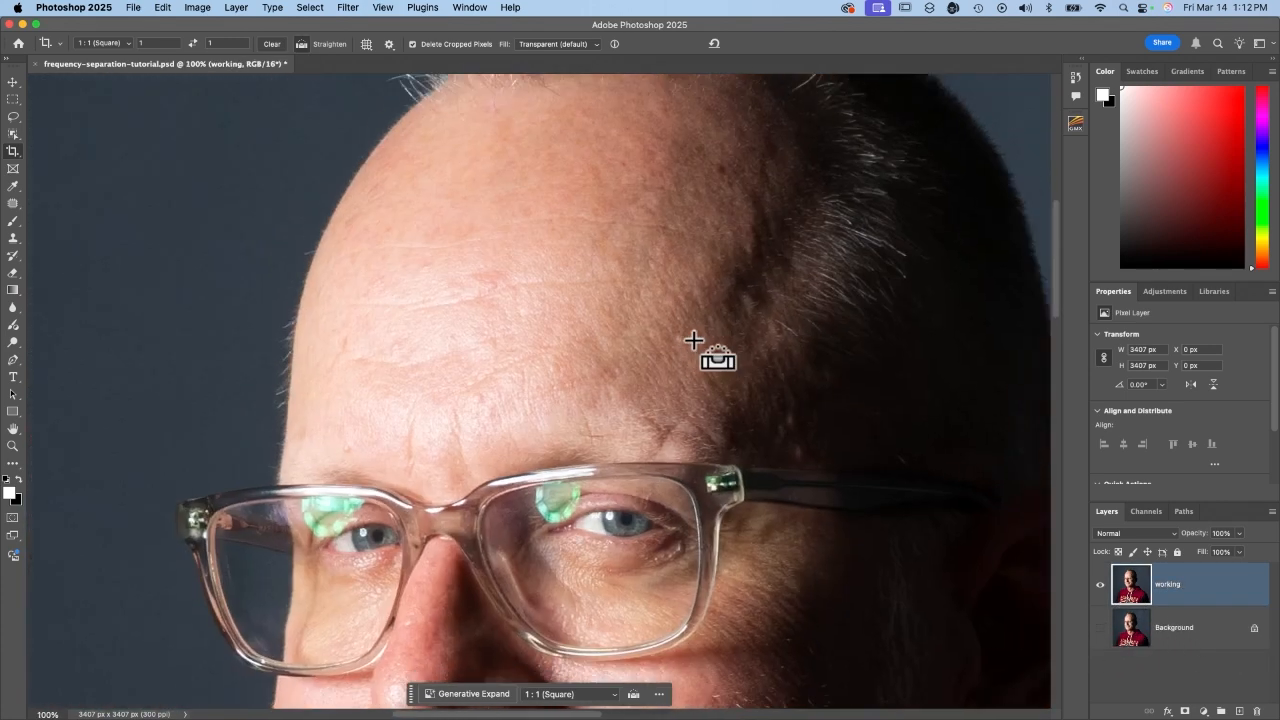
pyautogui.hscroll(3, 693, 341)
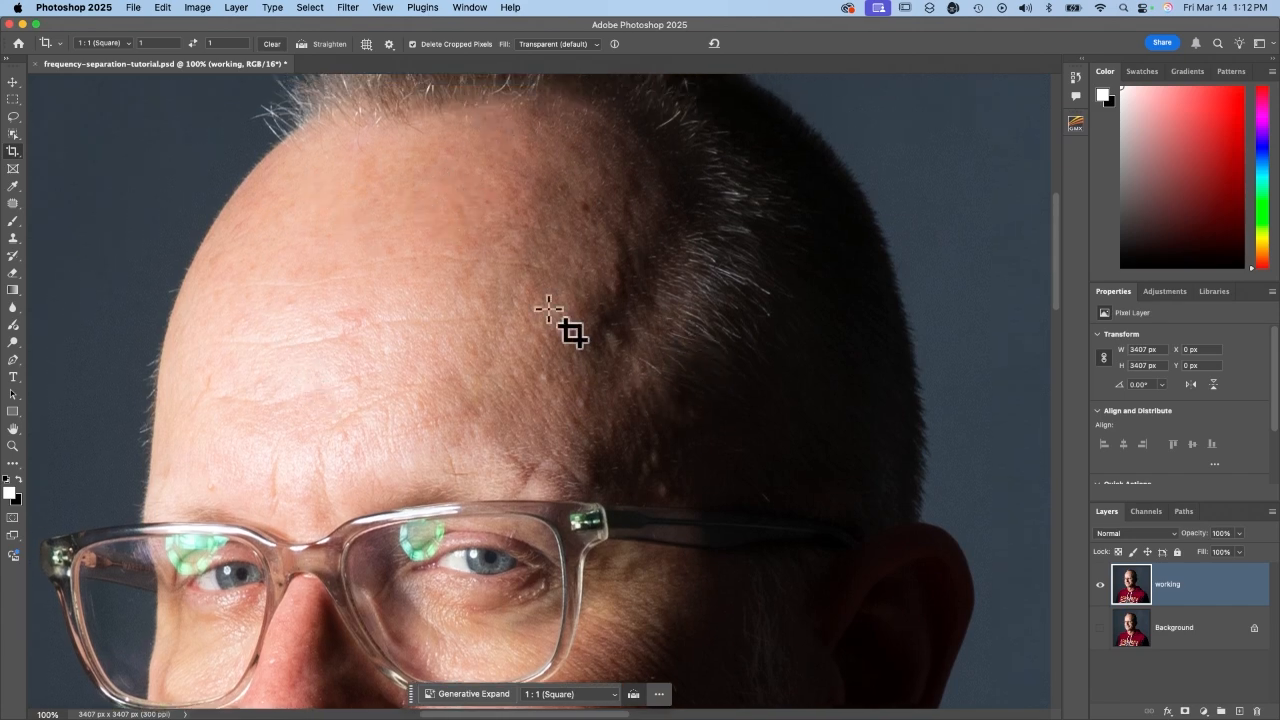
pyautogui.click(1239, 711)
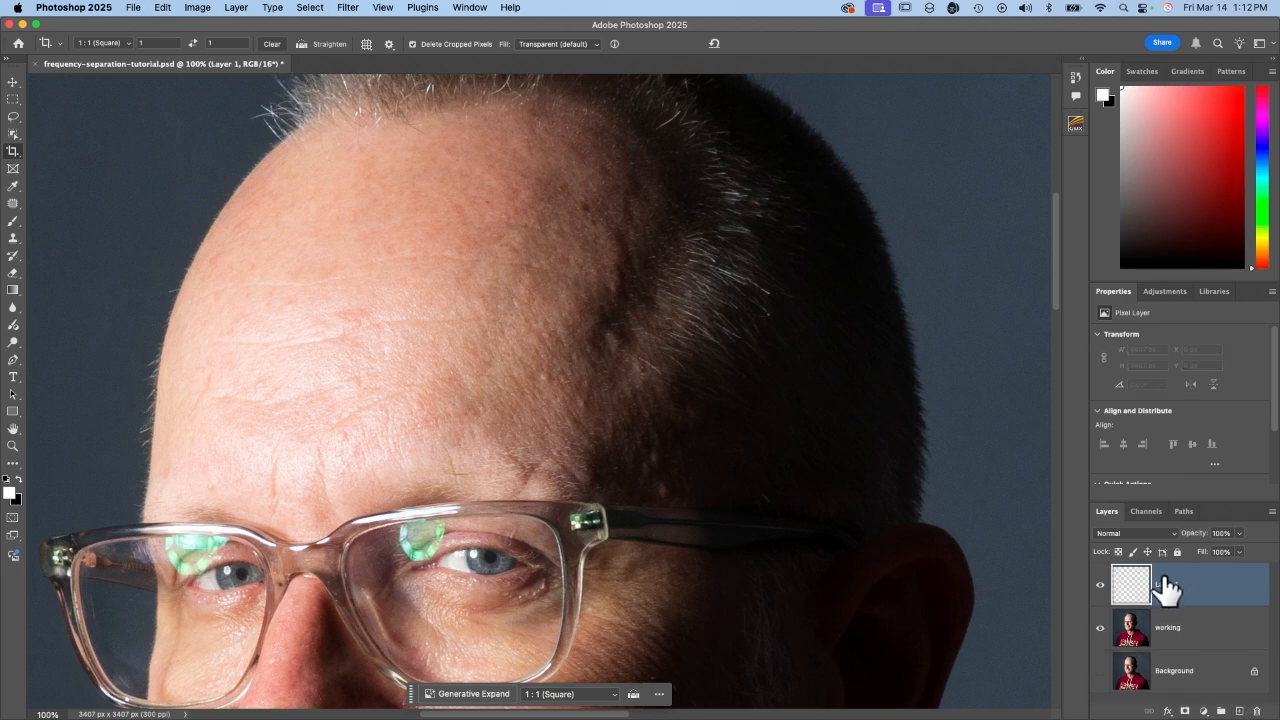
pyautogui.doubleClick(1165, 584)
pyautogui.write('blemishes')
pyautogui.press('Return')
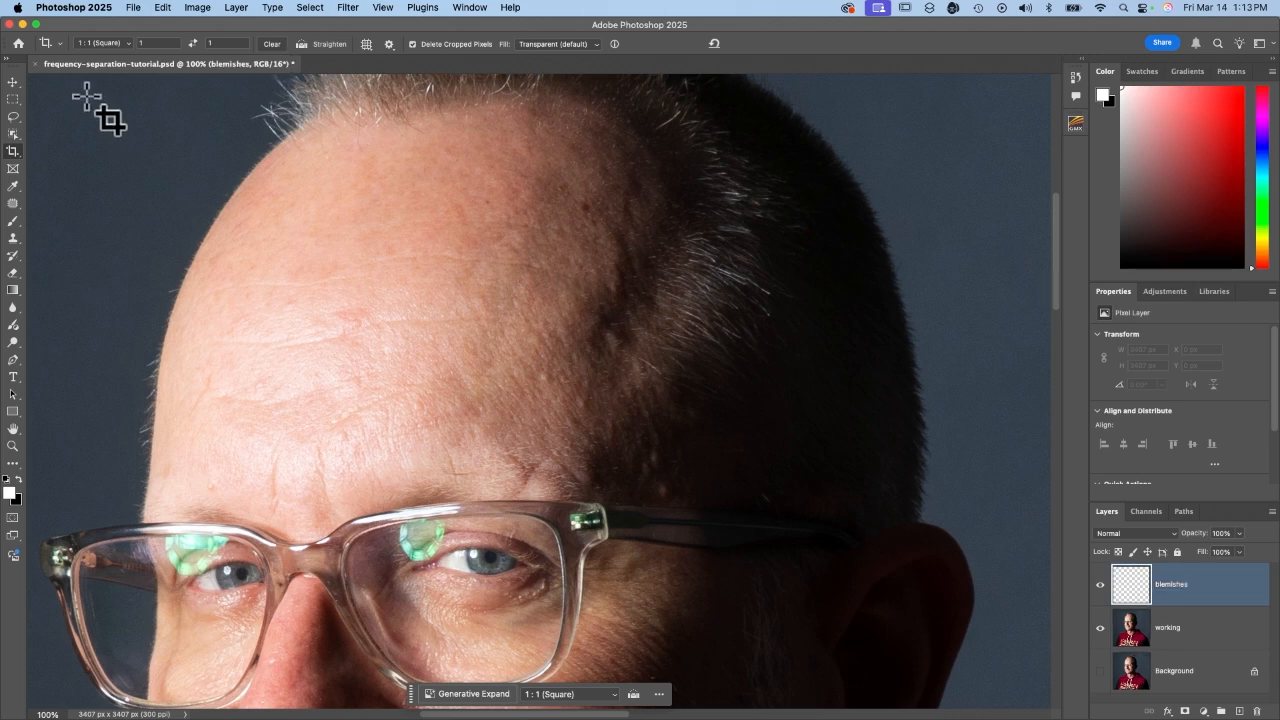
# Try a Content-Aware Spot Healing Brush stroke on the middle of the forehead and show the document history.
pyautogui.click(13, 205)
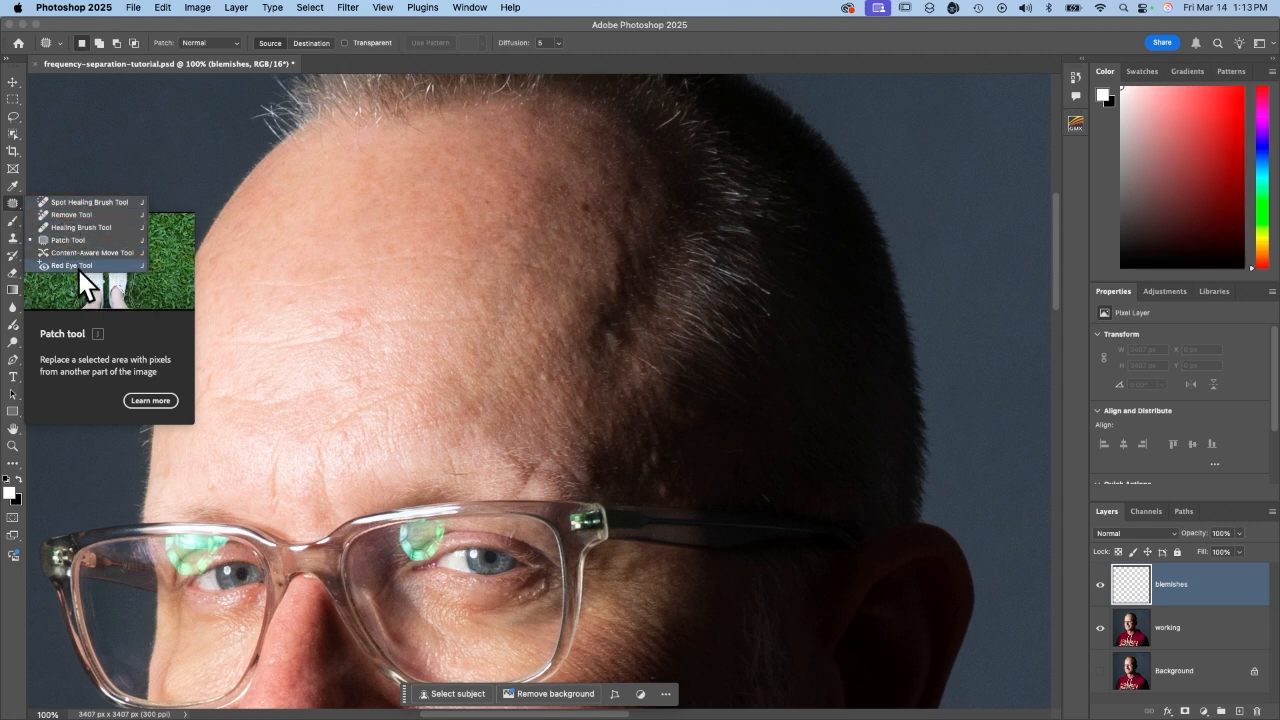
pyautogui.click(62, 201)
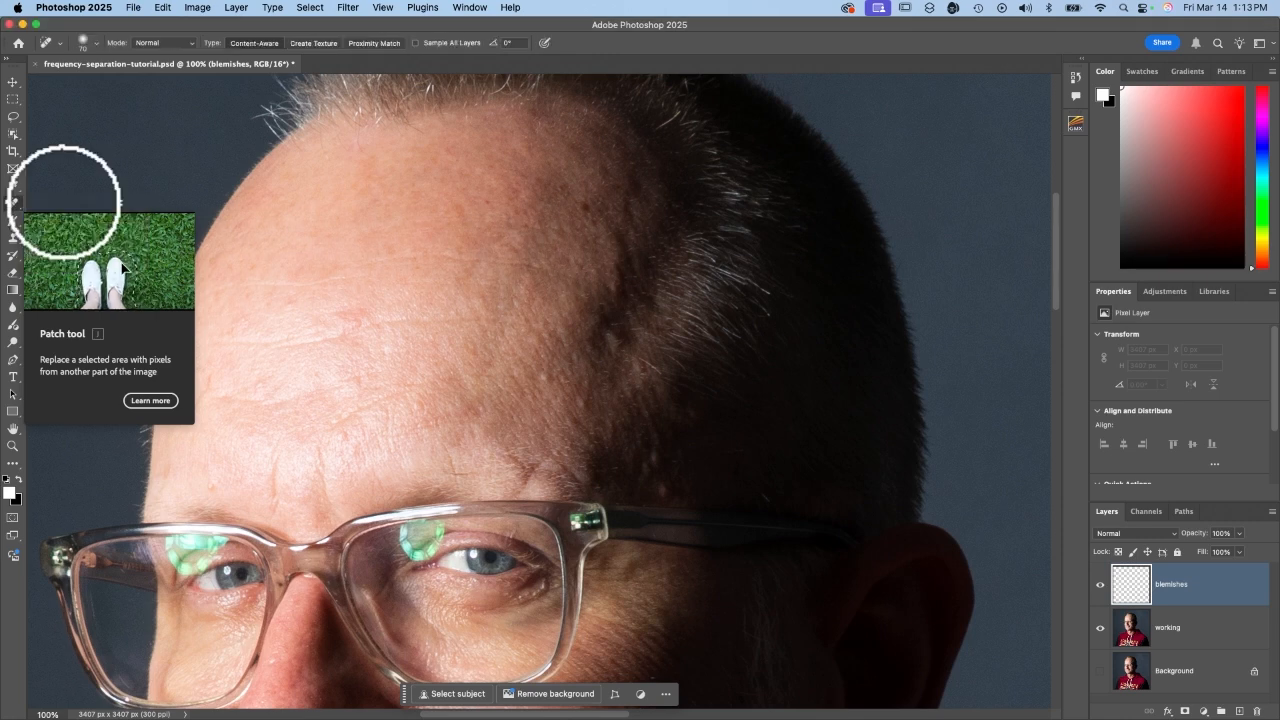
pyautogui.click(96, 41)
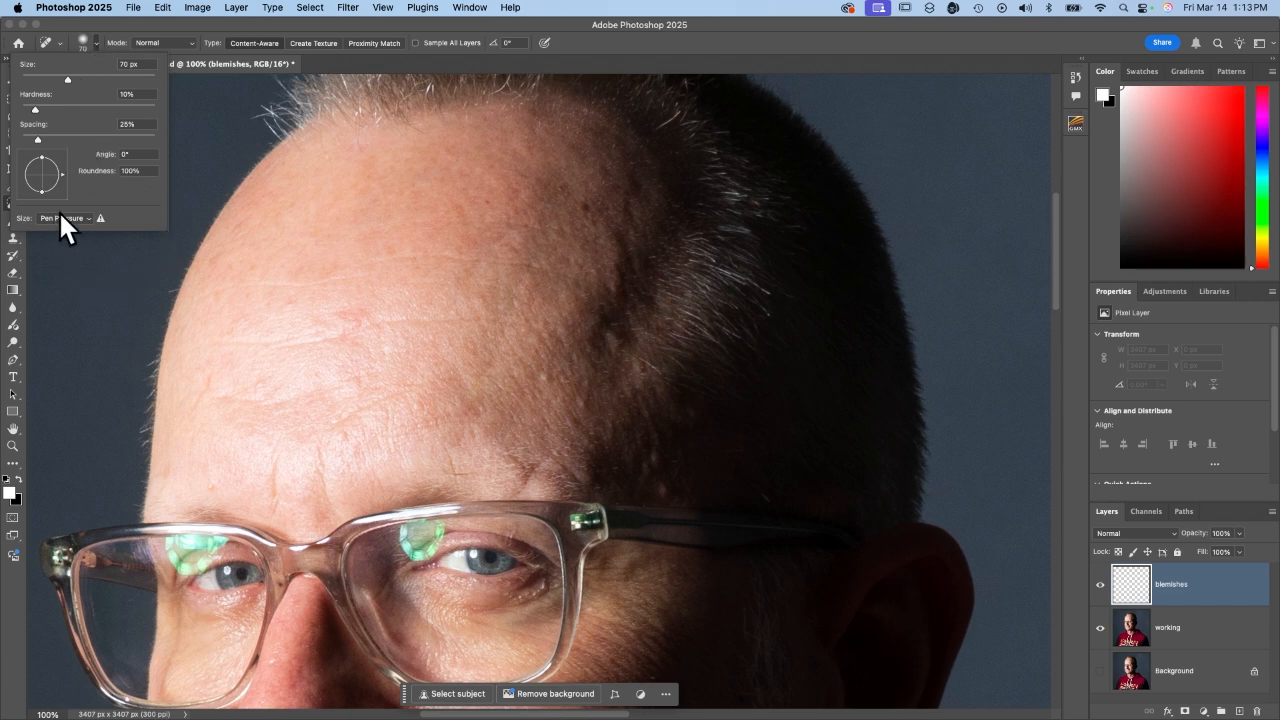
pyautogui.click(494, 257)
pyautogui.moveTo(494, 257)
pyautogui.mouseDown()
pyautogui.moveTo(257, 286)
pyautogui.moveTo(397, 297)
pyautogui.moveTo(470, 322)
pyautogui.mouseUp()
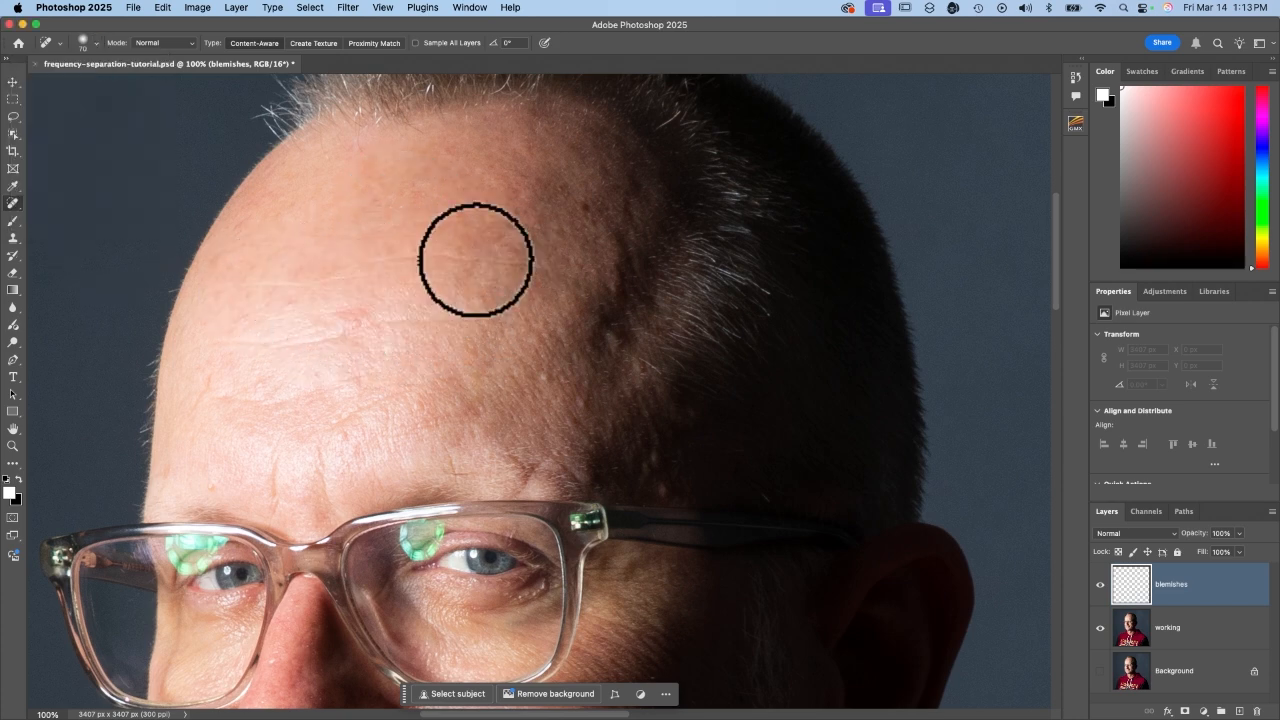
pyautogui.click(1075, 78)
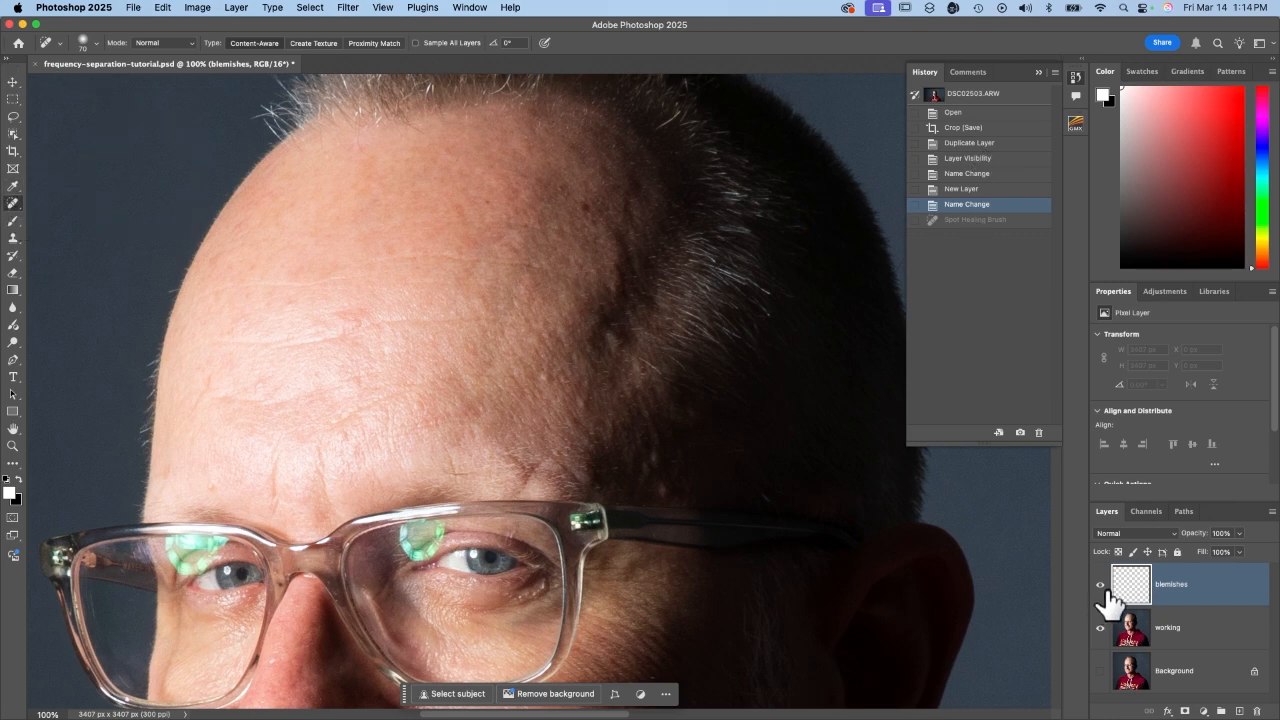
# Try healing the horizontal forehead crease with the Content-Aware Spot Healing Brush sampling all layers.
pyautogui.click(414, 43)
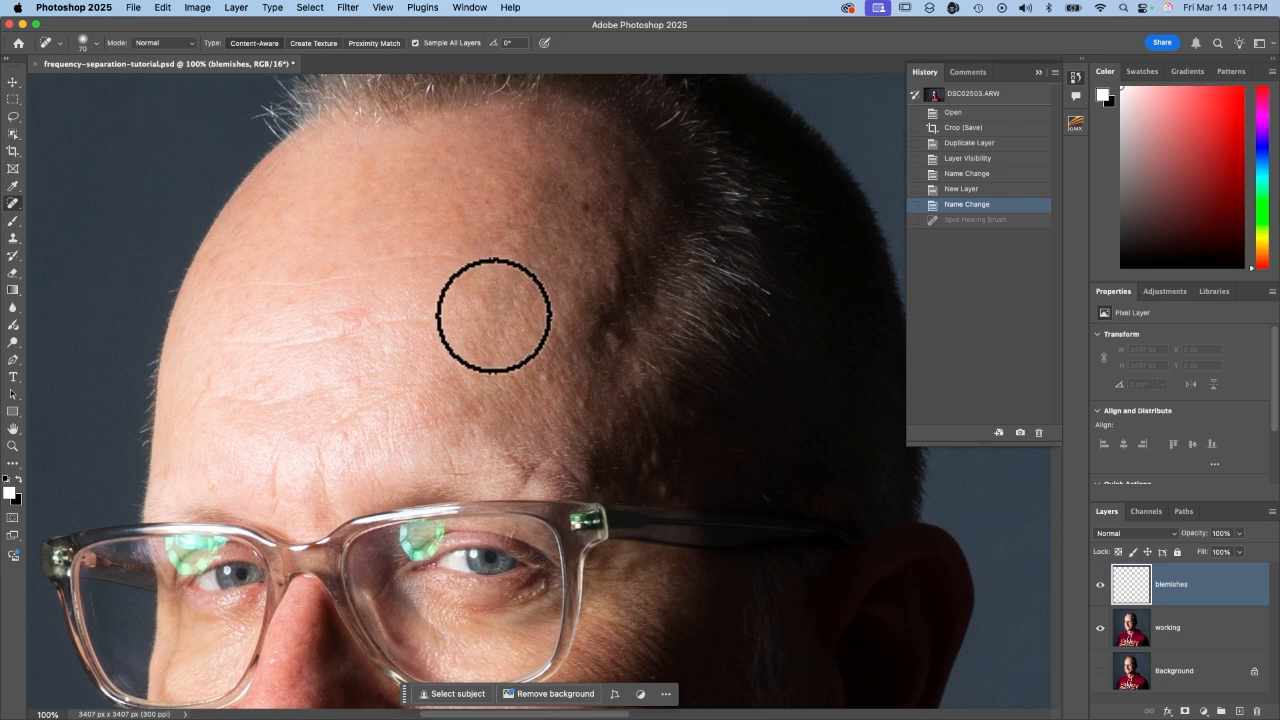
pyautogui.moveTo(493, 315)
pyautogui.mouseDown()
pyautogui.moveTo(346, 318)
pyautogui.moveTo(346, 340)
pyautogui.moveTo(217, 345)
pyautogui.mouseUp()
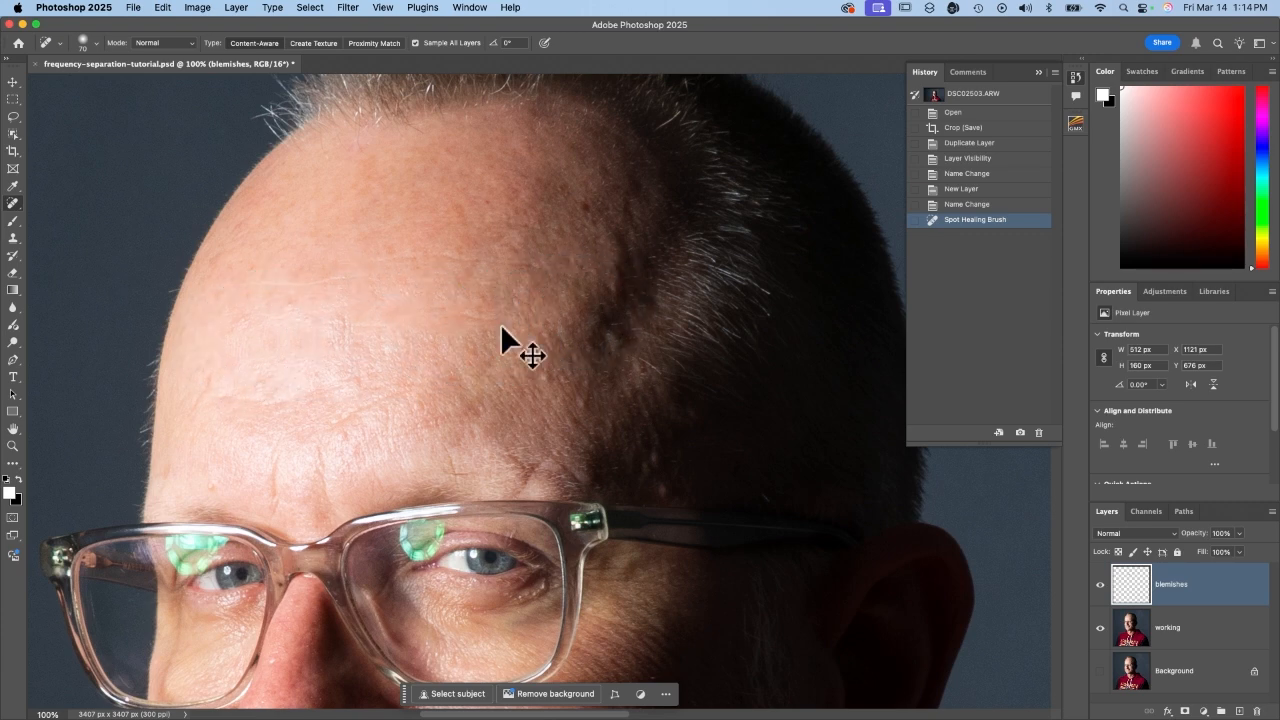
pyautogui.press('super+z')
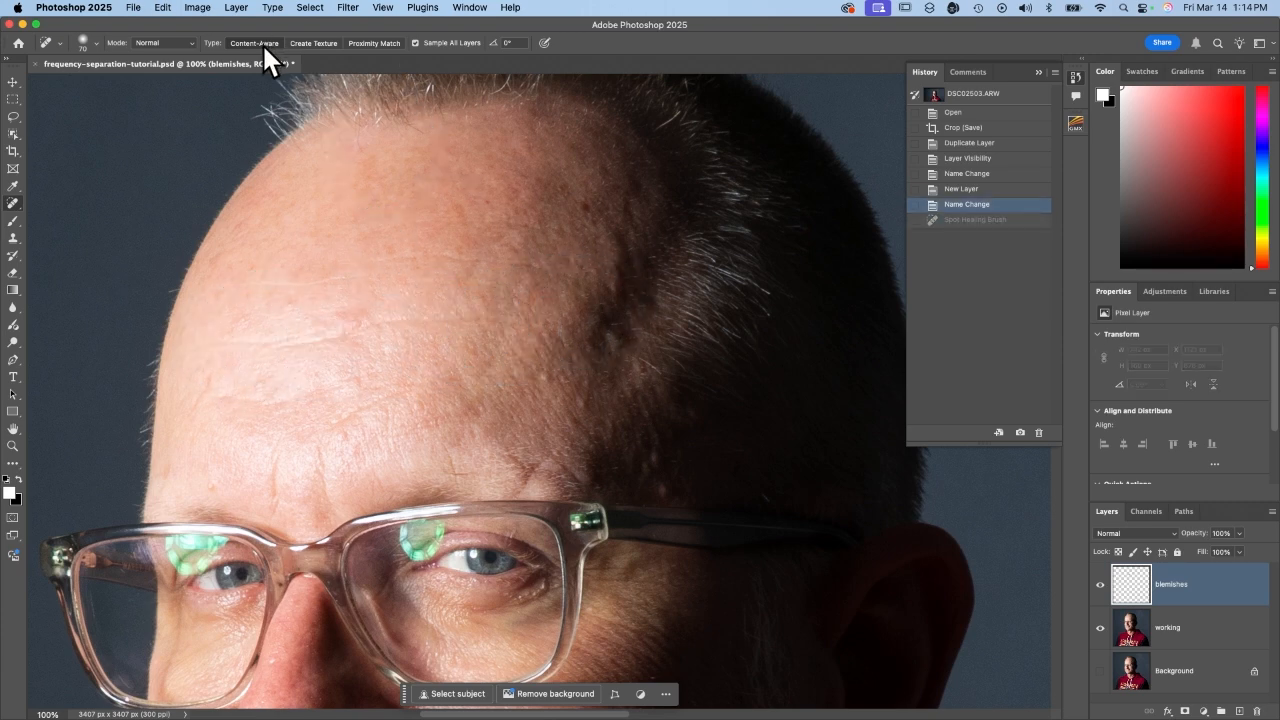
# Try healing the same forehead crease with the Spot Healing Brush set to Proximity Match and a 35 px brush.
pyautogui.click(373, 43)
pyautogui.press('[')
pyautogui.press('[')
pyautogui.press('[')
pyautogui.press('[')
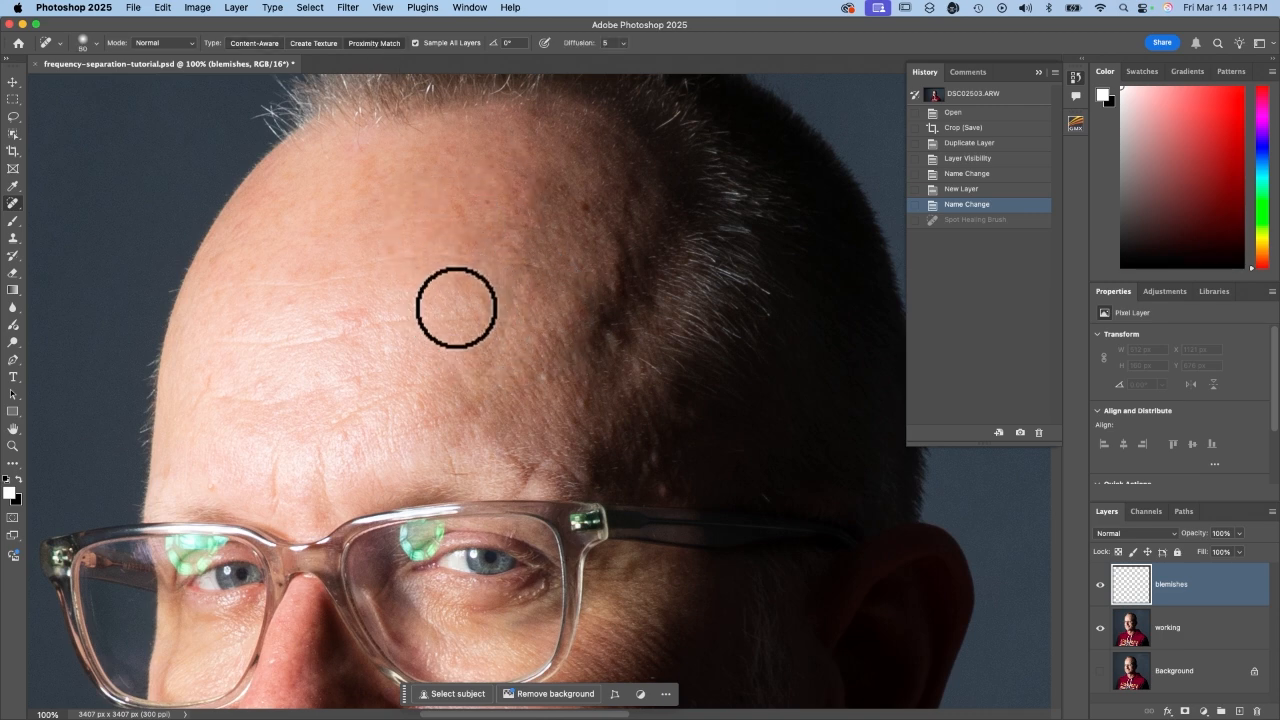
pyautogui.moveTo(474, 318); pyautogui.dragTo(213, 345)
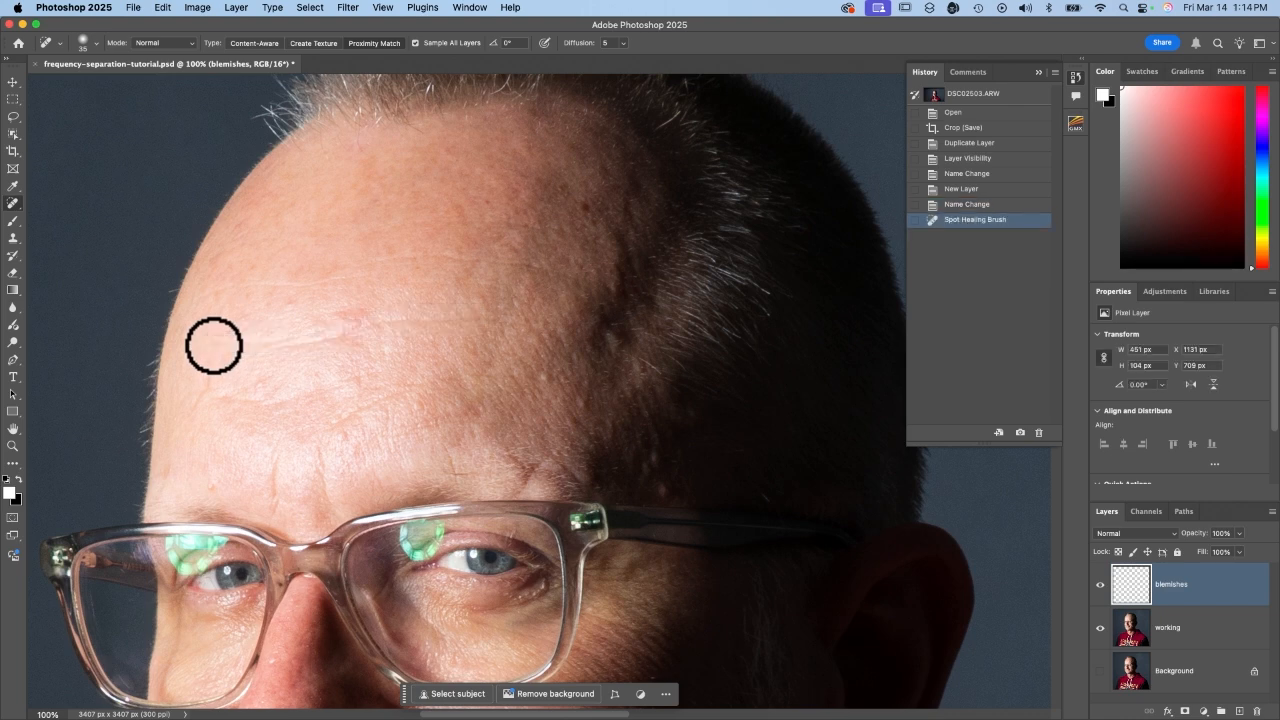
pyautogui.click(966, 205)
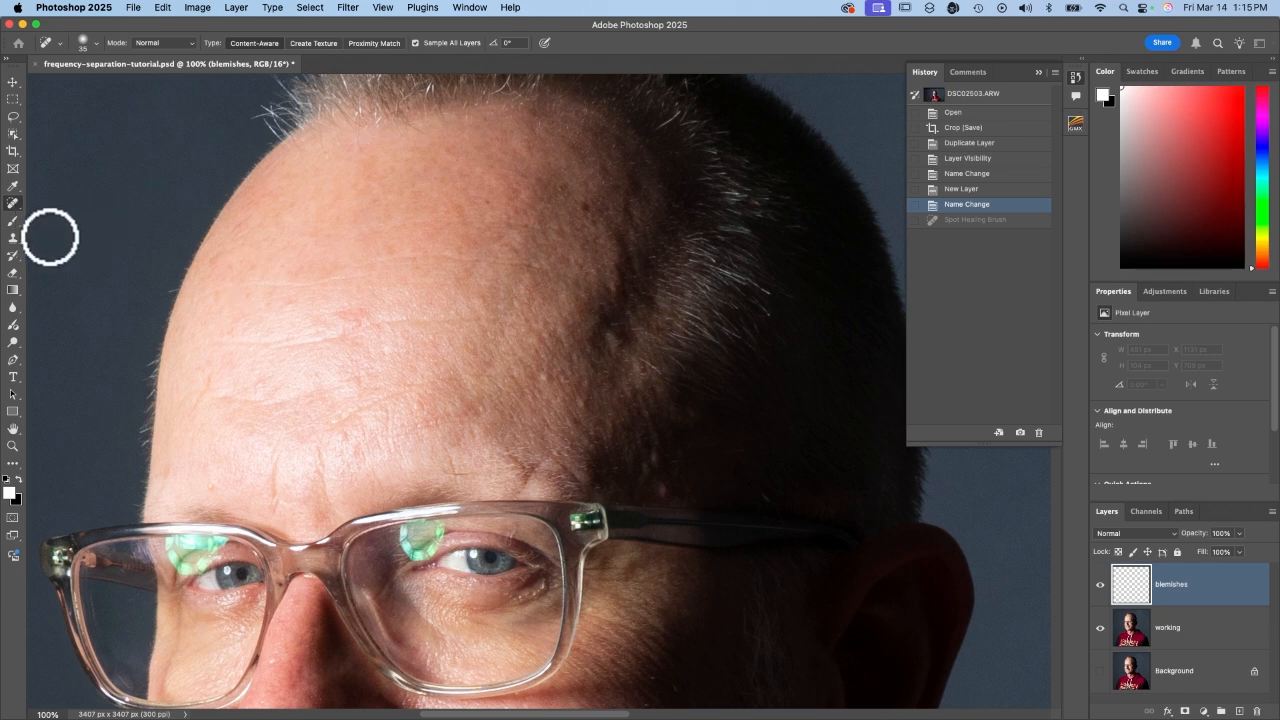
# Save the document and switch to the Healing Brush tool.
pyautogui.press('cmd+s')
pyautogui.rightClick(13, 203)
pyautogui.click(80, 227)
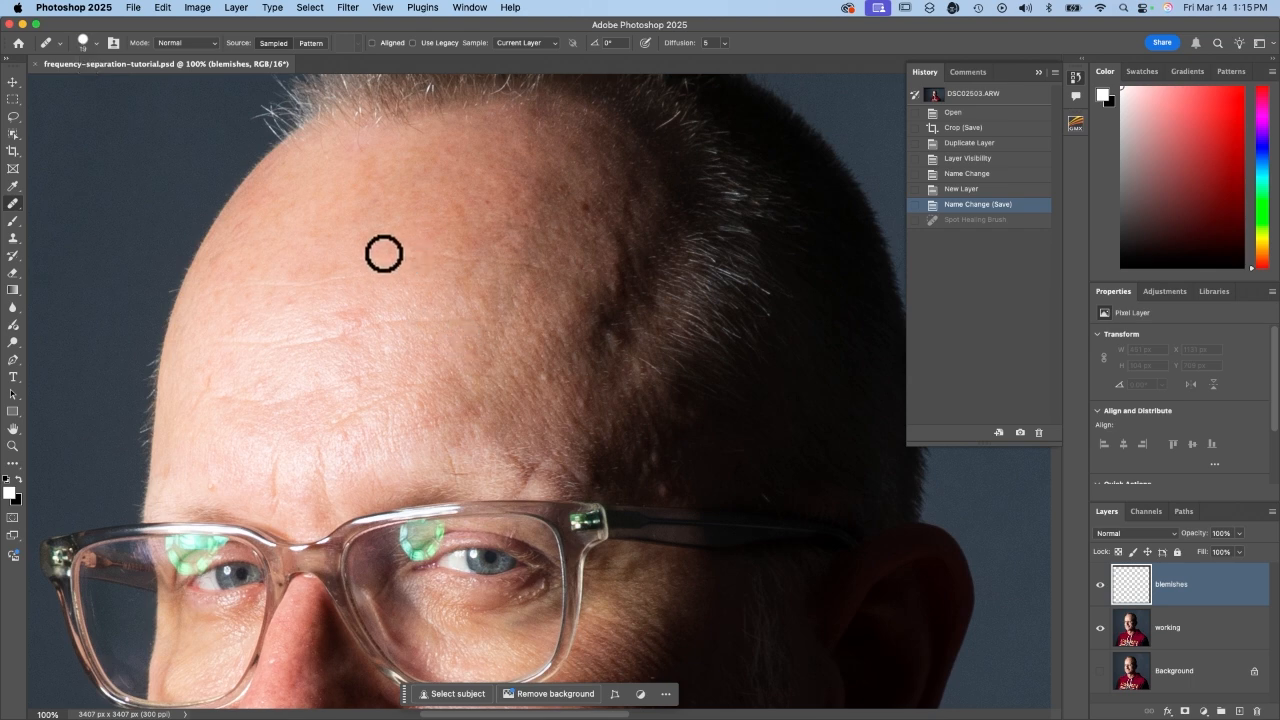
# Lower the Healing Brush's hardness and set it to sample Current & Below.
pyautogui.click(86, 44)
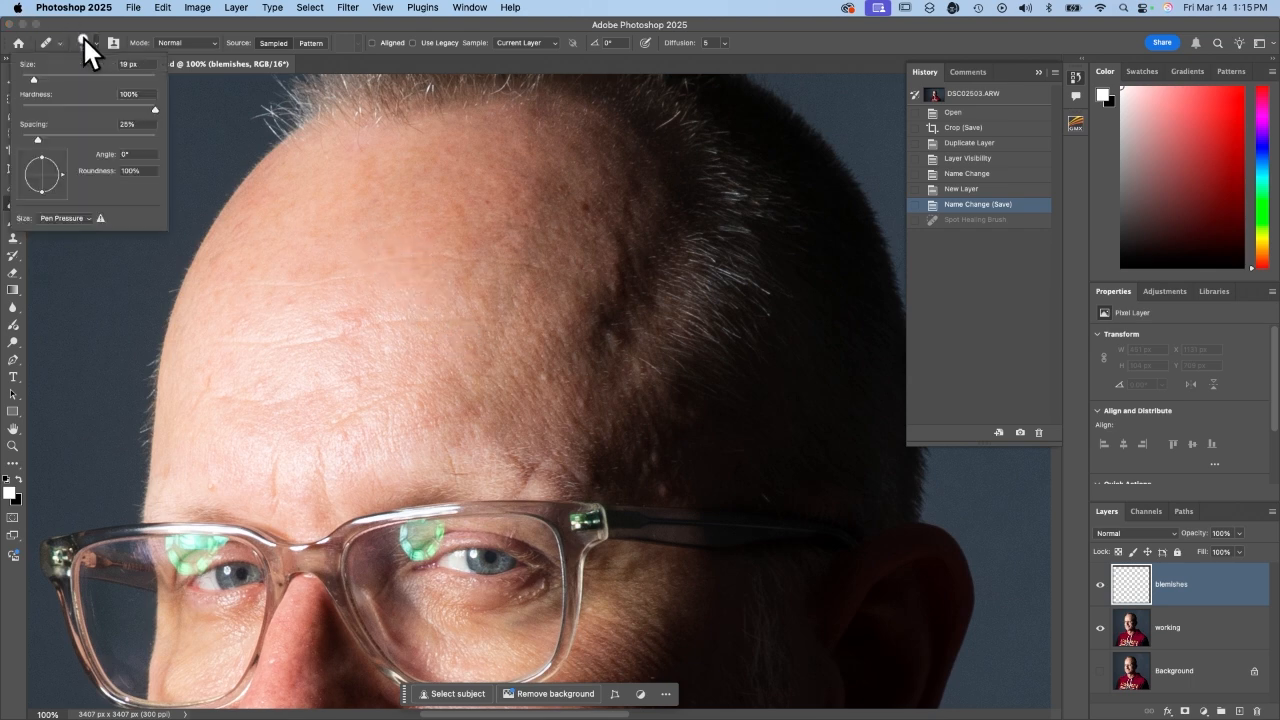
pyautogui.moveTo(154, 105); pyautogui.dragTo(33, 104)
pyautogui.click(118, 98)
pyautogui.press('Return')
pyautogui.click(549, 42)
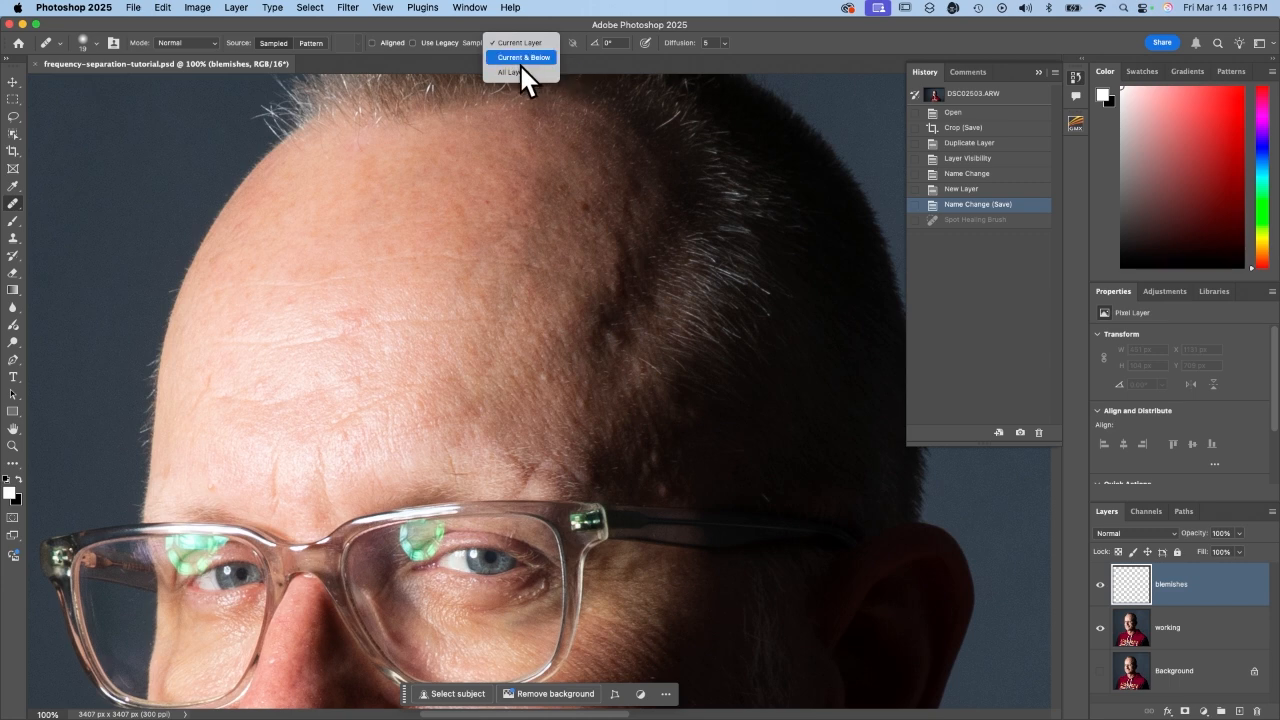
pyautogui.click(519, 63)
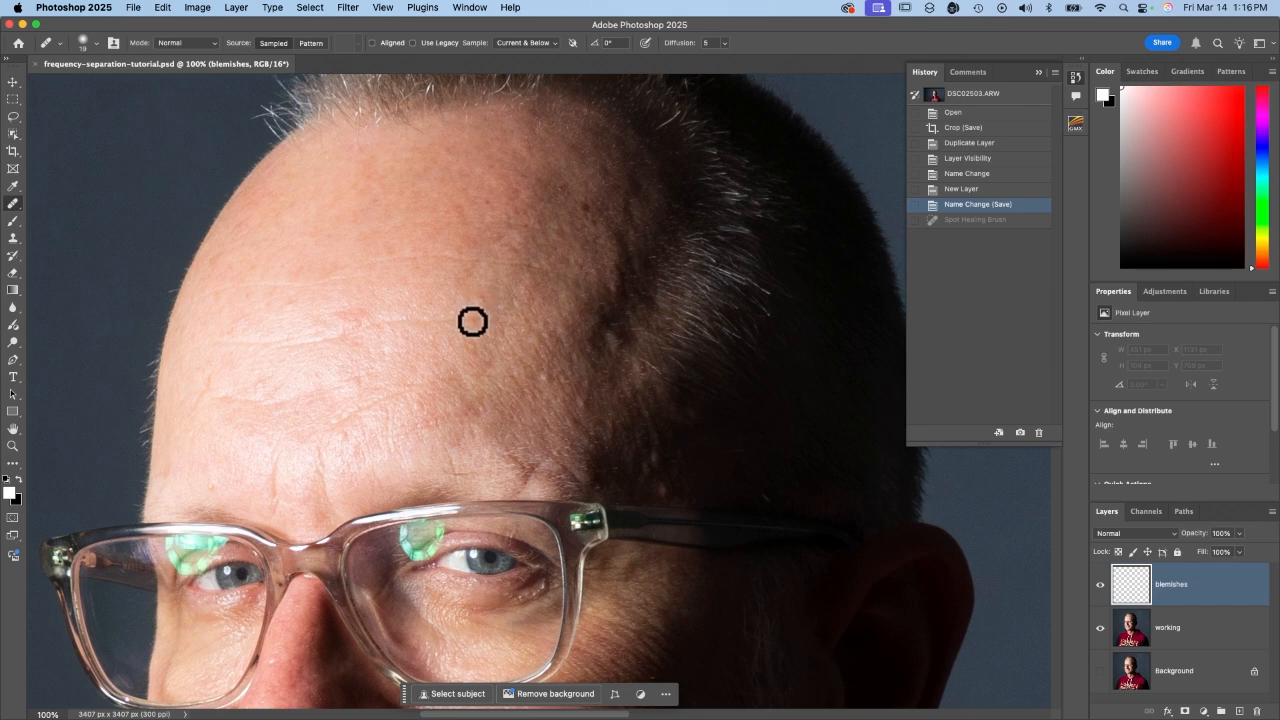
# Heal the horizontal crease across the middle of the forehead with aligned sampling, enlarging the Healing Brush to 25 px.
pyautogui.moveTo(473, 321)
pyautogui.mouseDown()
pyautogui.moveTo(443, 309)
pyautogui.moveTo(374, 320)
pyautogui.mouseUp()
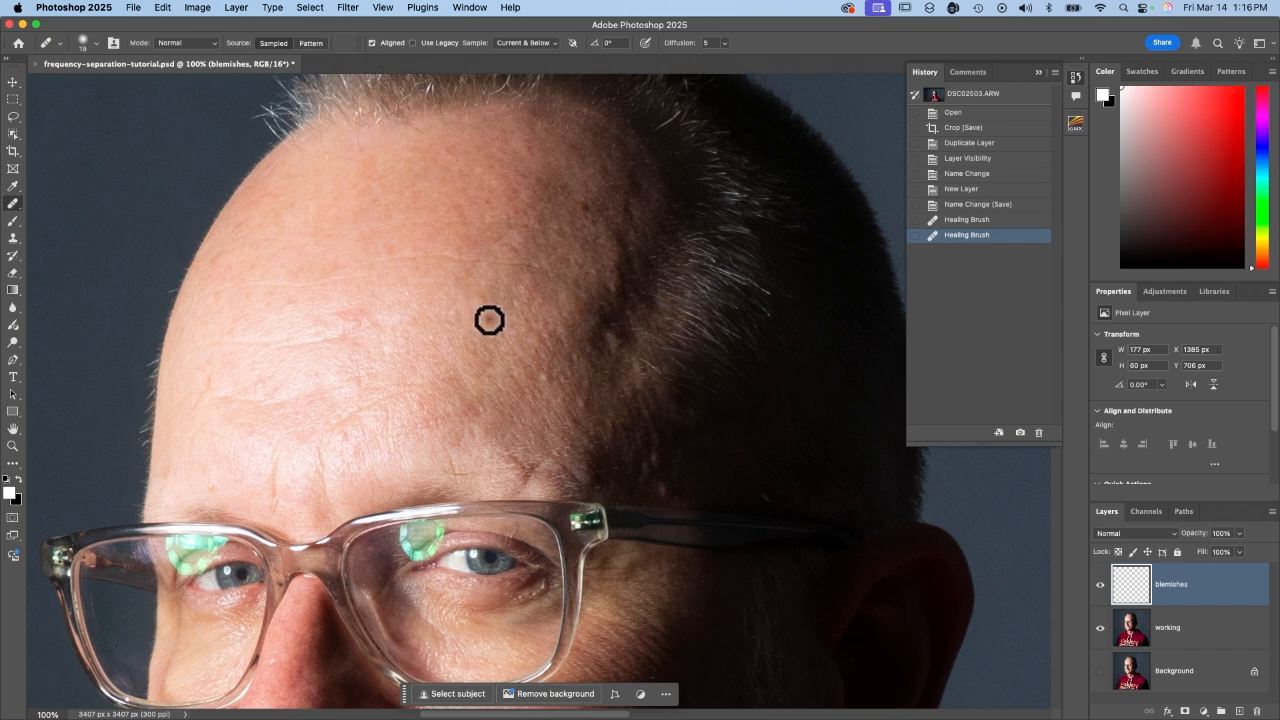
pyautogui.press(']')
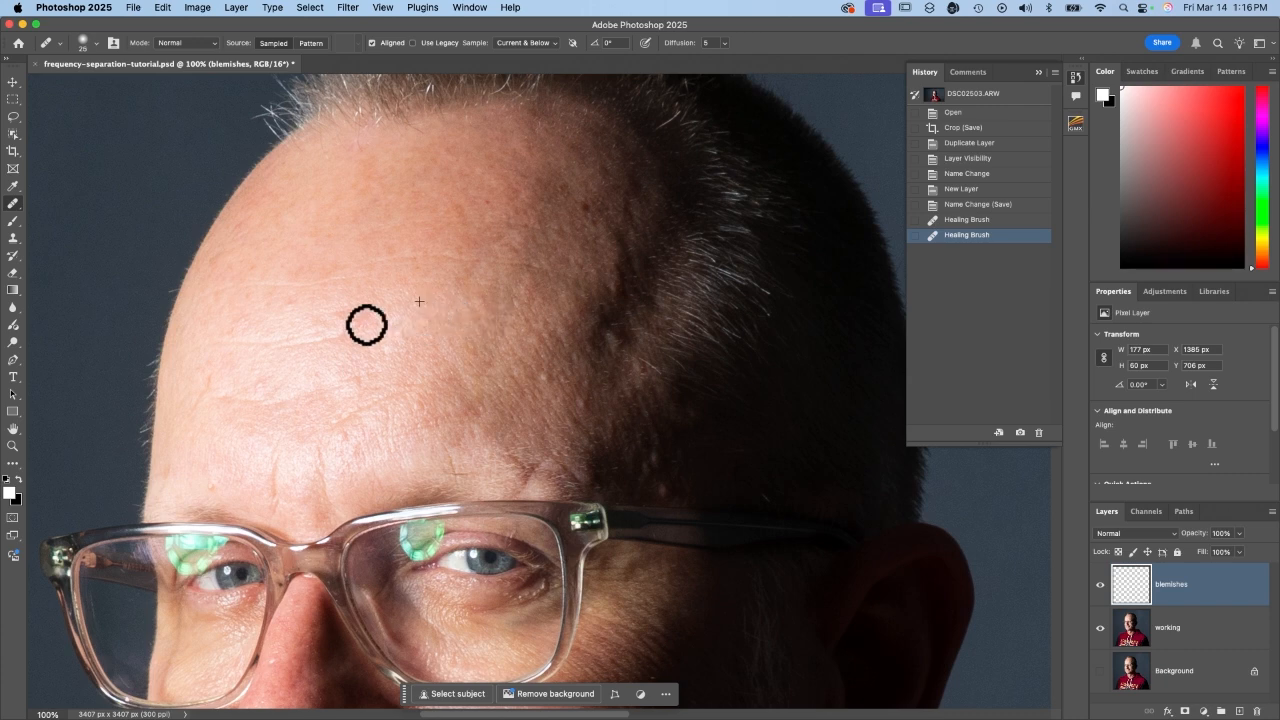
pyautogui.click(366, 325)
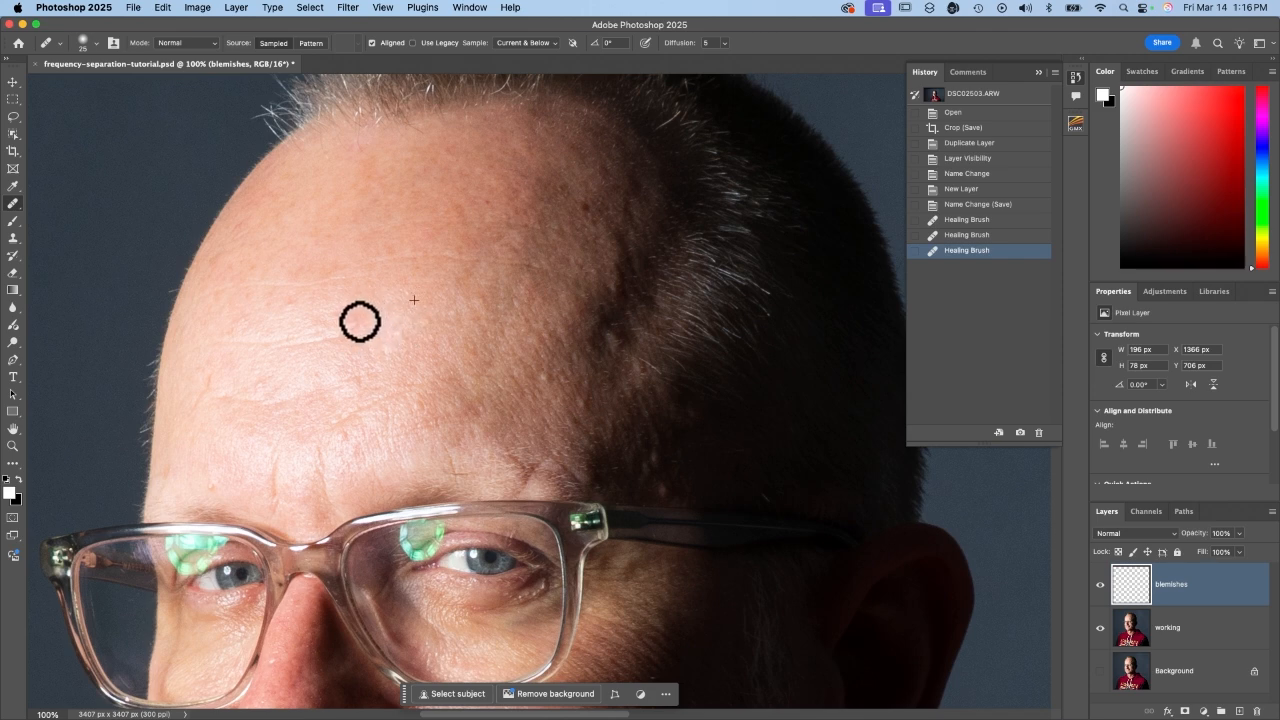
pyautogui.click(337, 317)
pyautogui.moveTo(306, 349)
pyautogui.mouseDown()
pyautogui.moveTo(367, 338)
pyautogui.moveTo(274, 346)
pyautogui.moveTo(291, 340)
pyautogui.moveTo(287, 350)
pyautogui.mouseUp()
pyautogui.keyDown('alt'); pyautogui.click(309, 369); pyautogui.keyUp('alt')
pyautogui.keyDown('alt'); pyautogui.click(285, 320); pyautogui.keyUp('alt')
pyautogui.keyDown('alt'); pyautogui.click(246, 369); pyautogui.keyUp('alt')
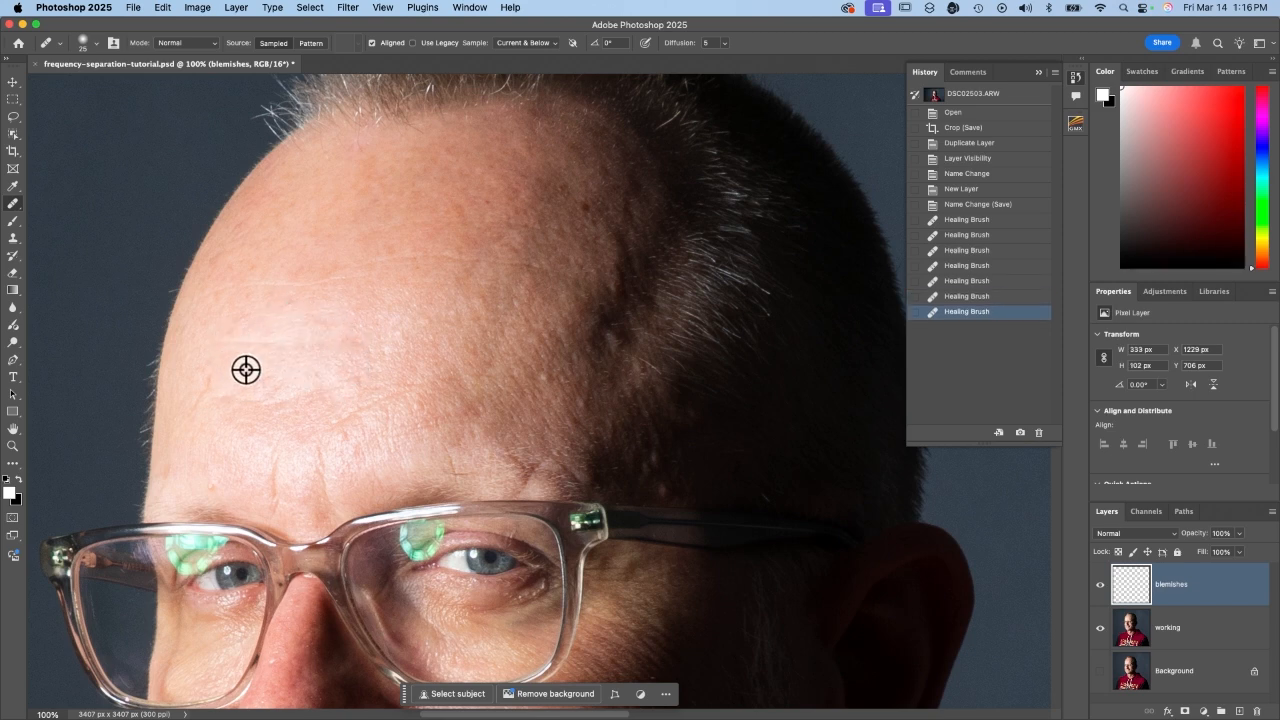
pyautogui.moveTo(210, 350); pyautogui.dragTo(657, 349)
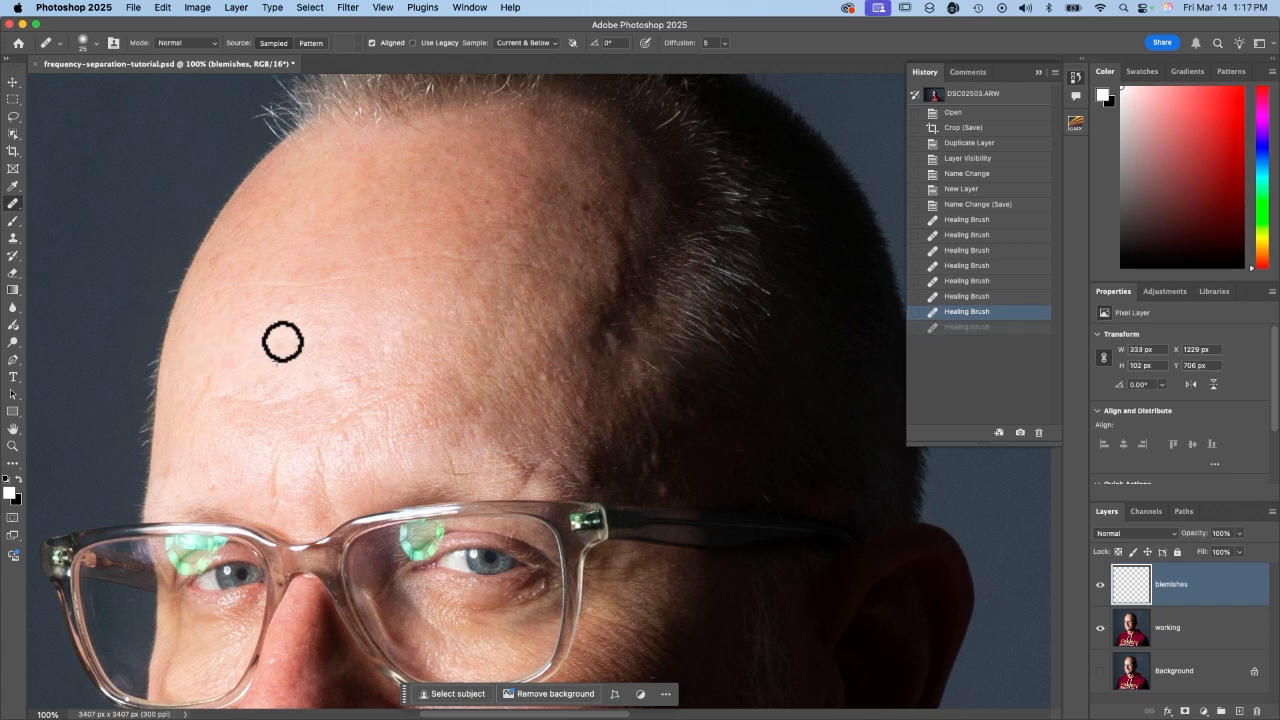
# Heal the finer lines and spots above the crease and the blemishes on the shadowed side of the forehead.
pyautogui.keyDown('alt'); pyautogui.click(287, 256); pyautogui.keyUp('alt')
pyautogui.click(318, 273)
pyautogui.click(312, 287)
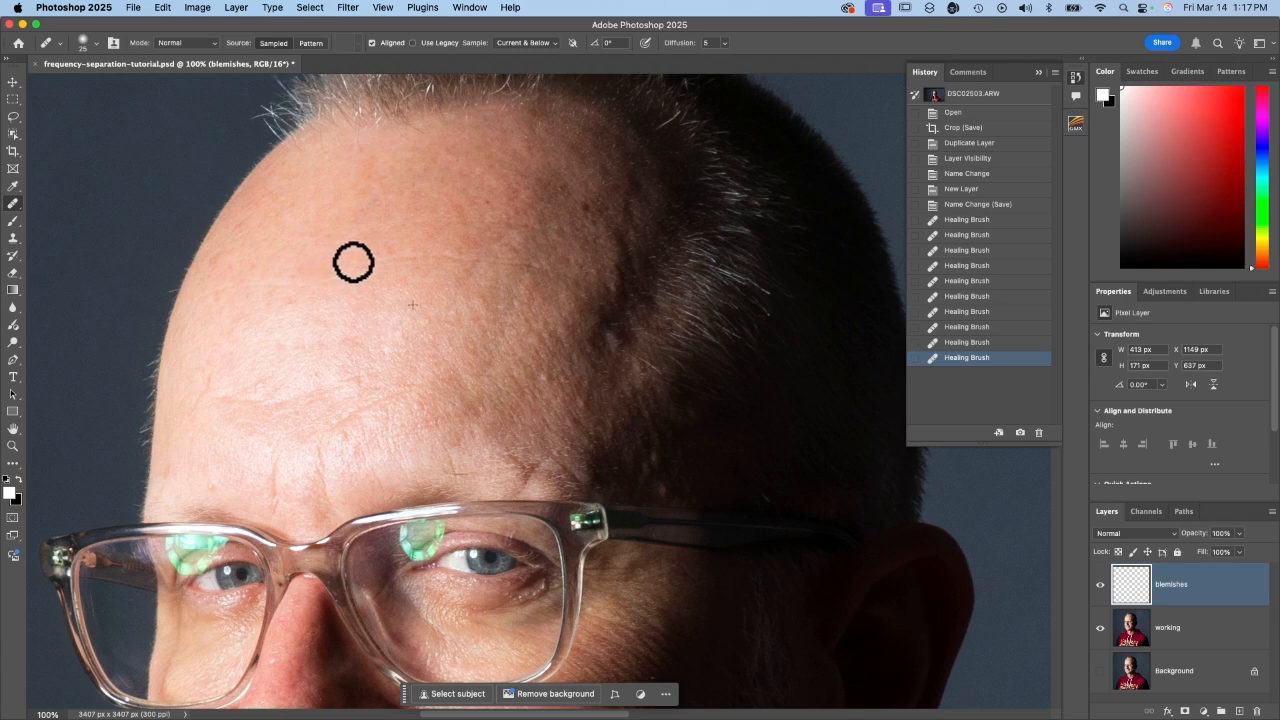
pyautogui.click(334, 272)
pyautogui.click(301, 262)
pyautogui.click(250, 296)
pyautogui.click(288, 308)
pyautogui.click(545, 320)
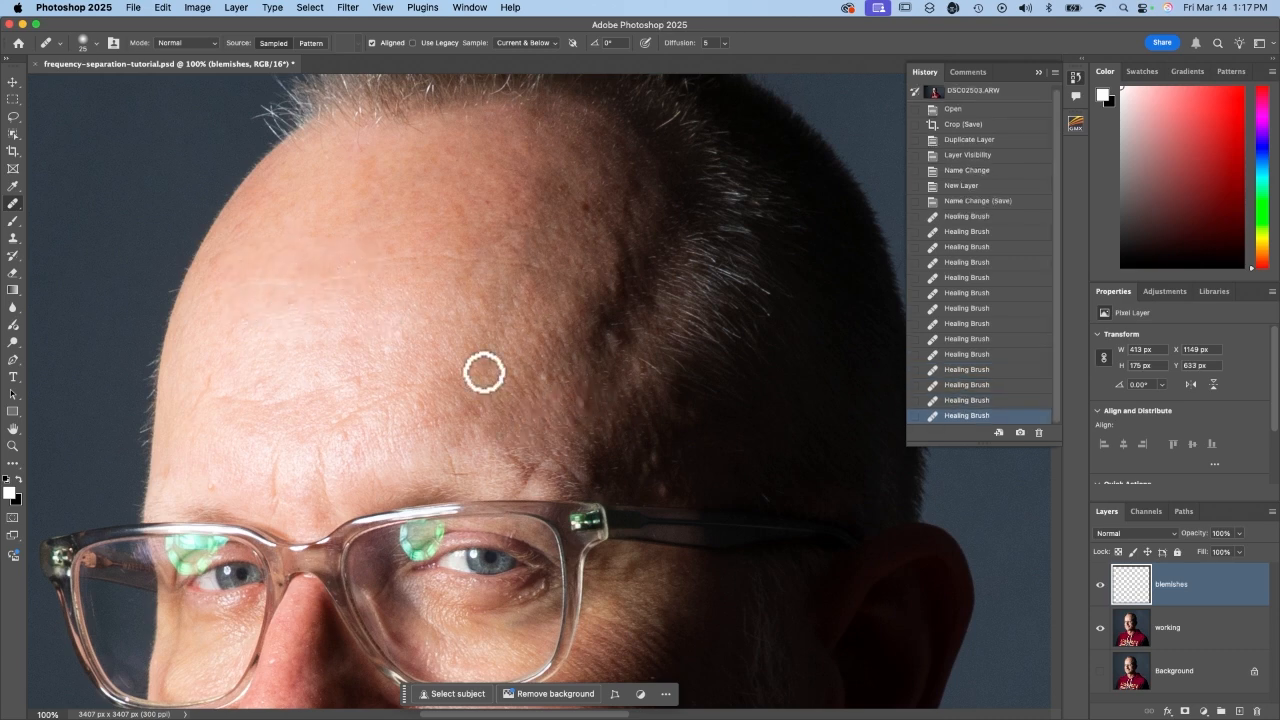
# Heal the spot and short lines above the eyebrow on the shadowed side with a 15 px Healing Brush.
pyautogui.press('super+plus')
pyautogui.press('super+plus')
pyautogui.press(']')
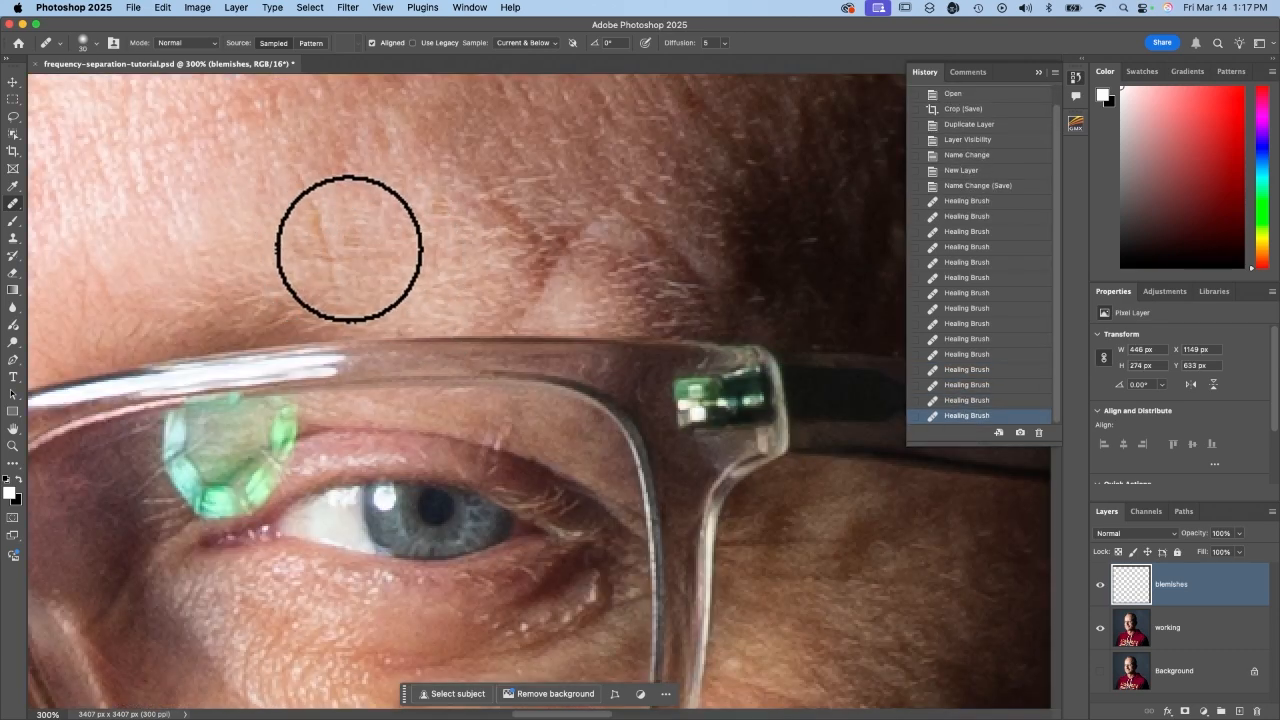
pyautogui.press('[')
pyautogui.press('[')
pyautogui.press('[')
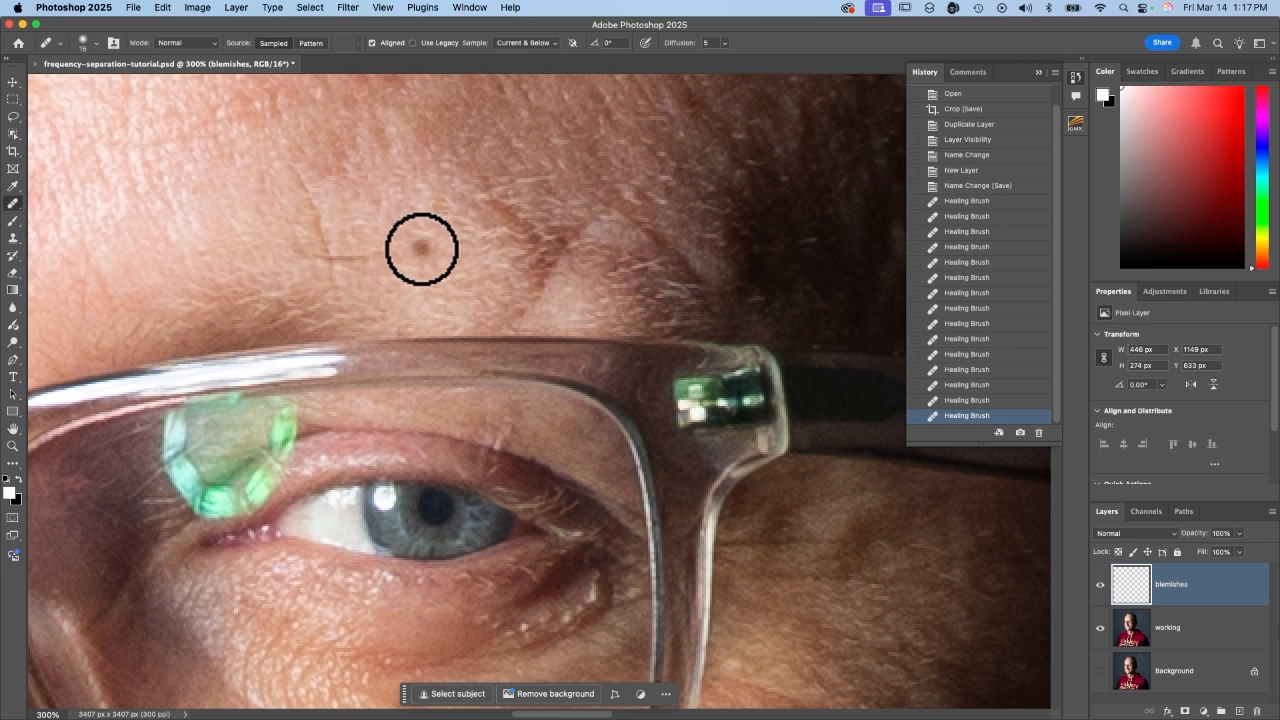
pyautogui.click(435, 259)
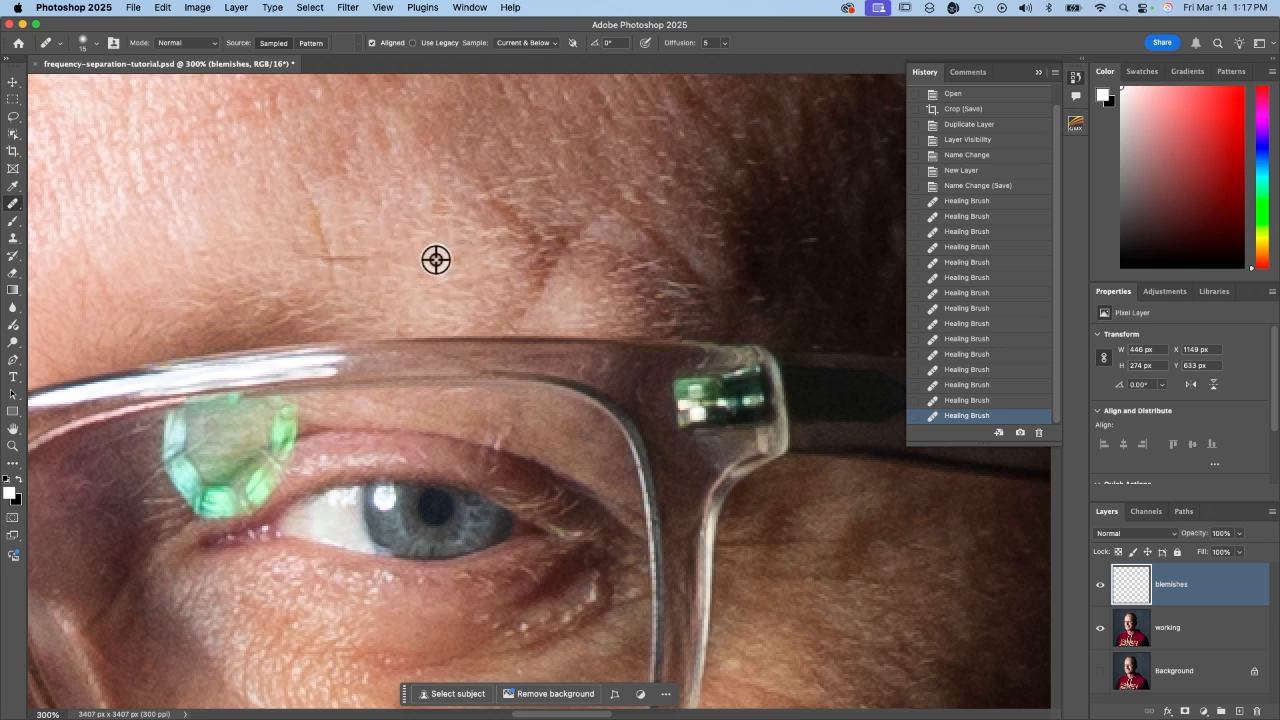
pyautogui.moveTo(309, 249); pyautogui.dragTo(357, 246)
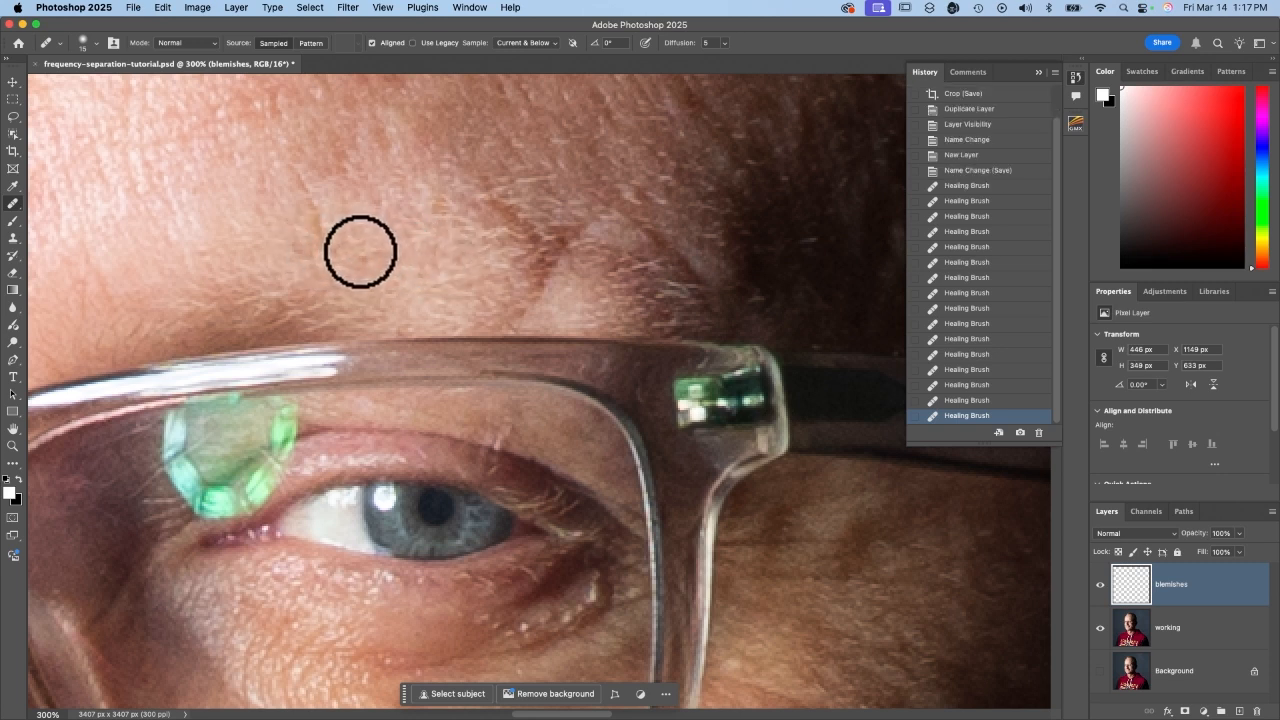
pyautogui.click(360, 263)
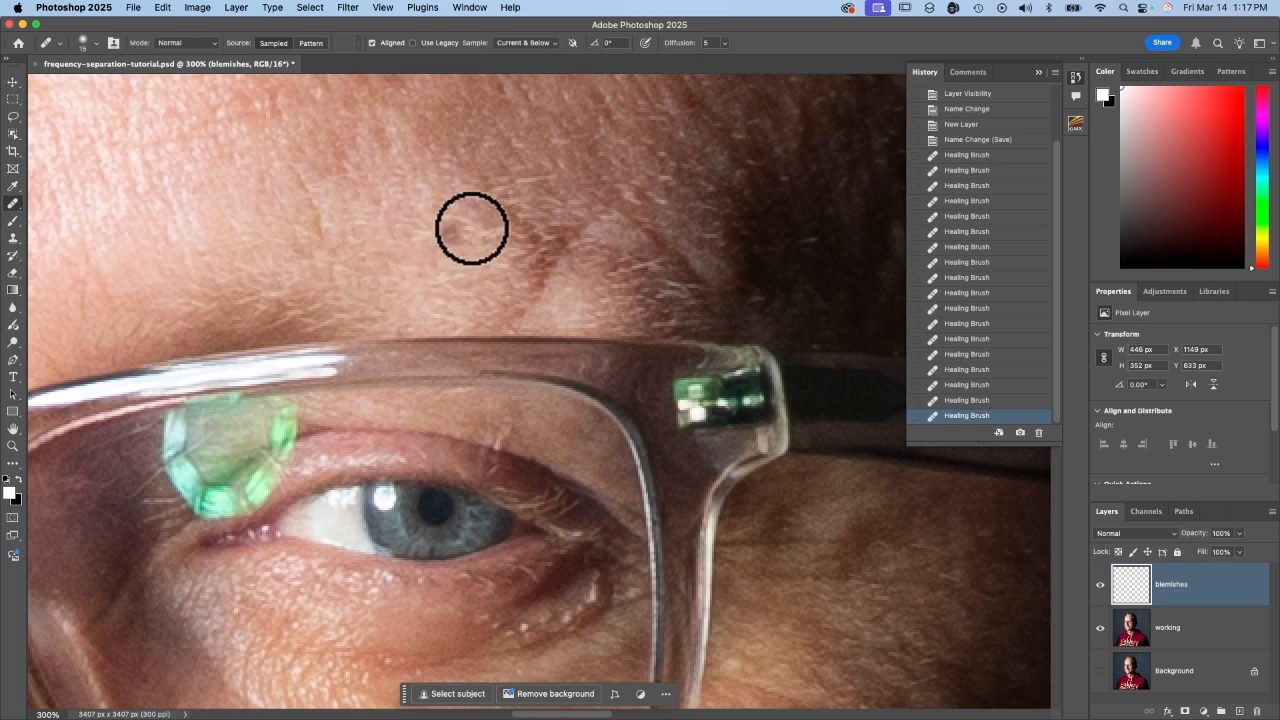
pyautogui.keyDown('alt'); pyautogui.click(304, 177); pyautogui.keyUp('alt')
pyautogui.click(315, 215)
# Heal the vertical frown lines between the eyebrows using freshly sampled nearby skin.
pyautogui.hscroll(-8, 511, 240)
pyautogui.click(226, 197)
pyautogui.moveTo(389, 188); pyautogui.dragTo(390, 214)
pyautogui.keyDown('alt'); pyautogui.click(432, 239); pyautogui.keyUp('alt')
pyautogui.moveTo(389, 278); pyautogui.dragTo(387, 242)
# Heal the small blemishes on the nose and the remaining spot on the bright side of the forehead.
pyautogui.scroll(-10, 430, 245)
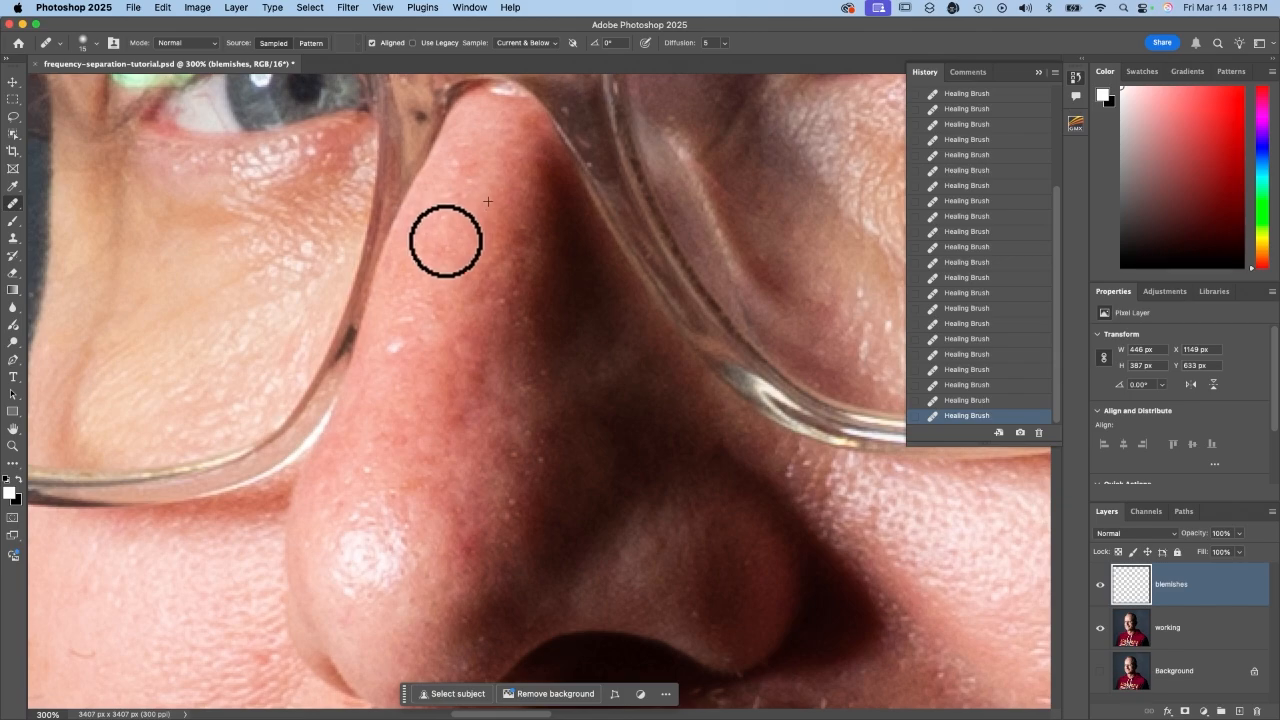
pyautogui.moveTo(446, 241); pyautogui.dragTo(451, 248)
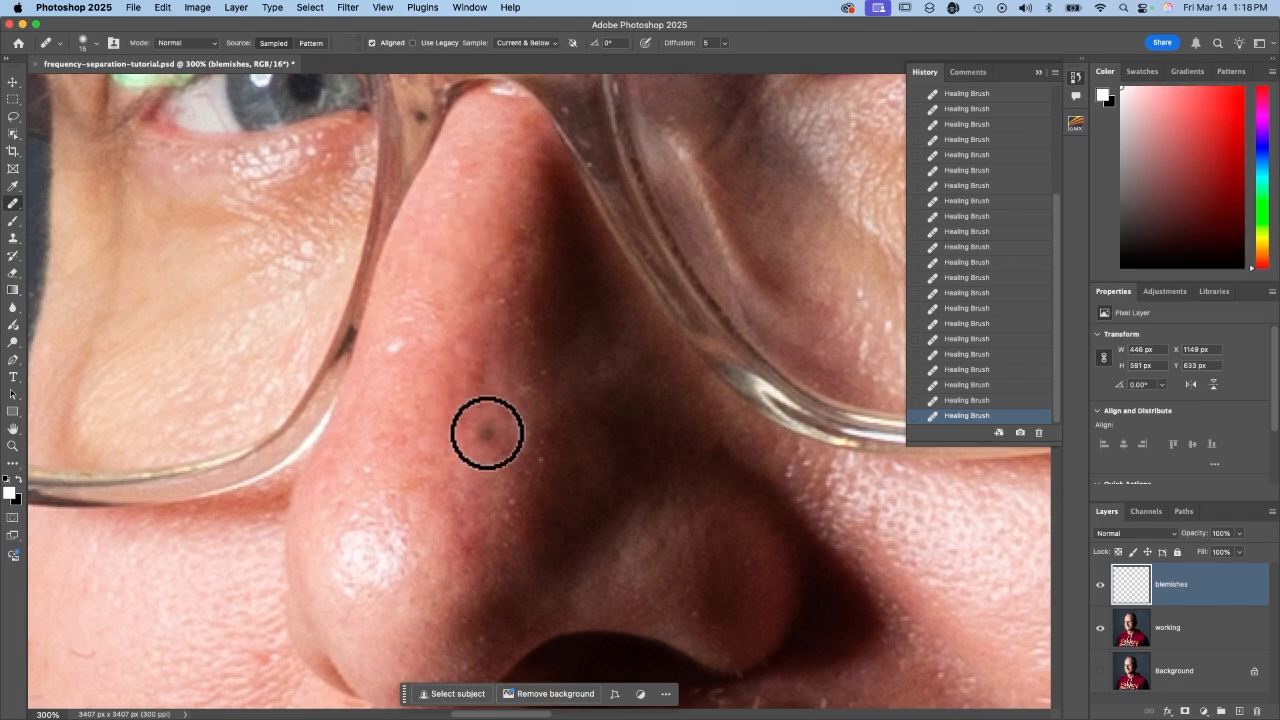
pyautogui.scroll(-7, 475, 433)
pyautogui.scroll(20, 500, 398)
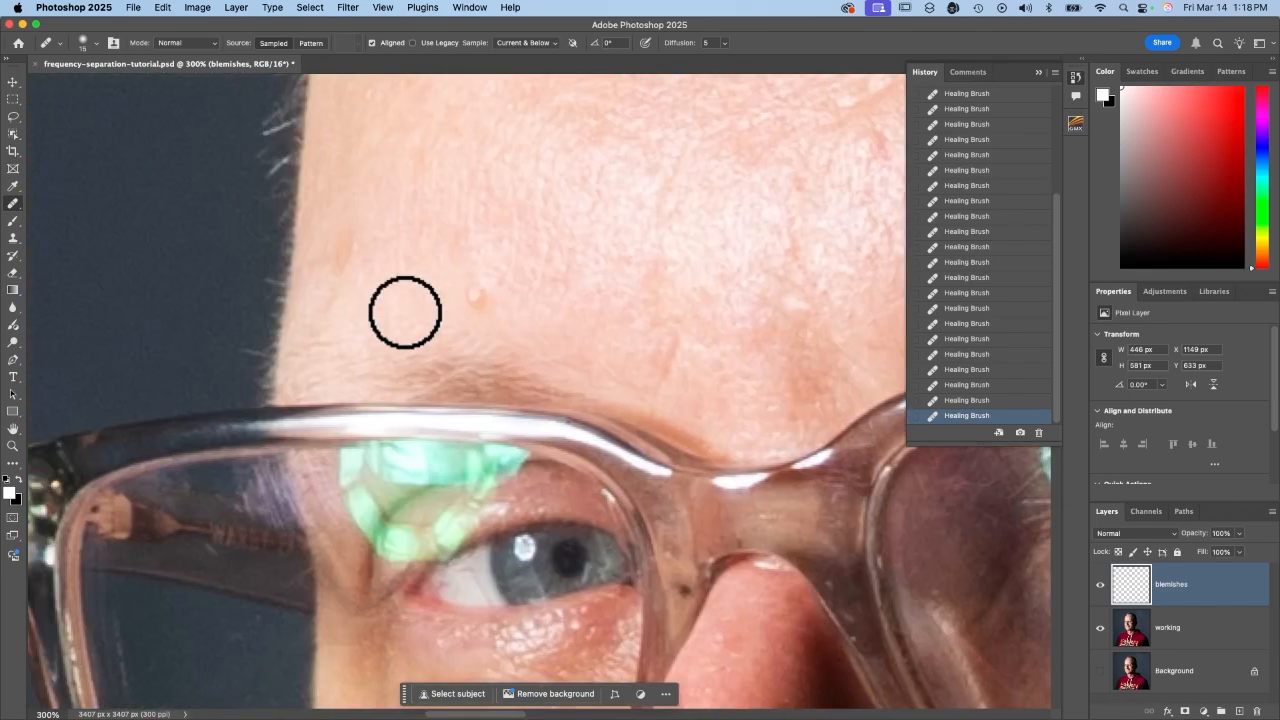
pyautogui.scroll(-18, 577, 309)
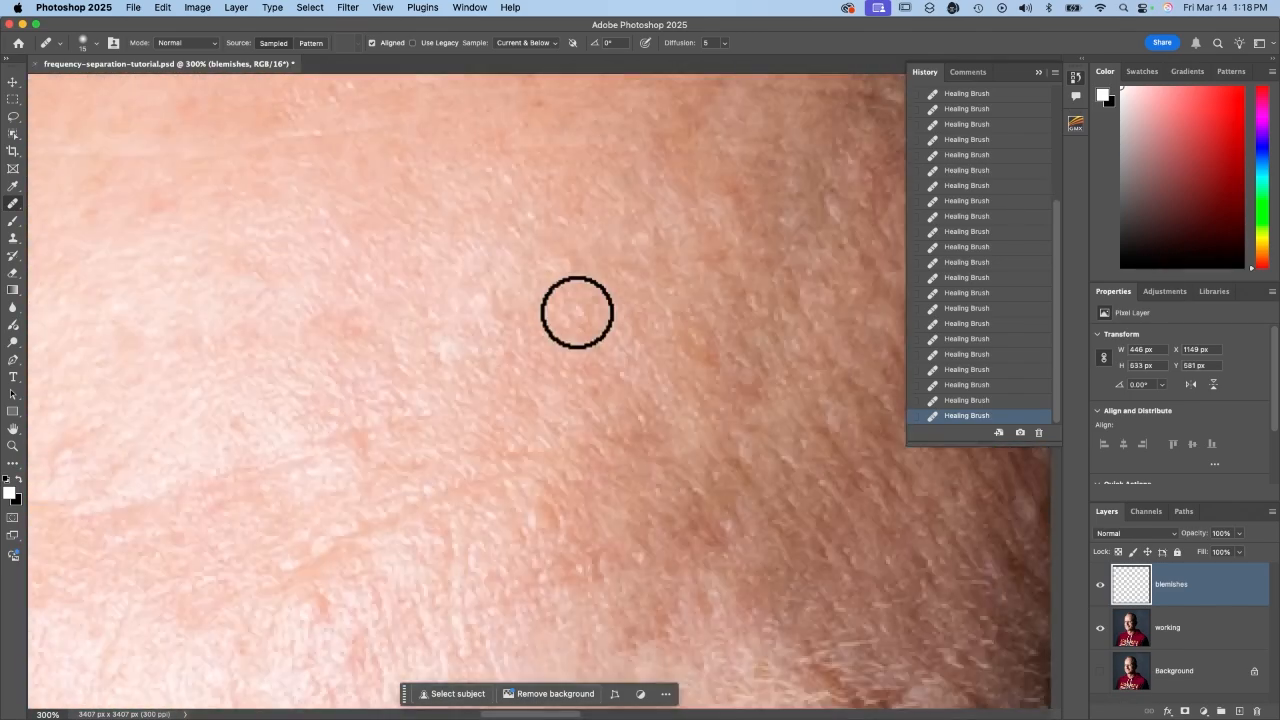
# Hide the working layer to inspect the healed patches on the blemishes layer by themselves.
pyautogui.press('super+0')
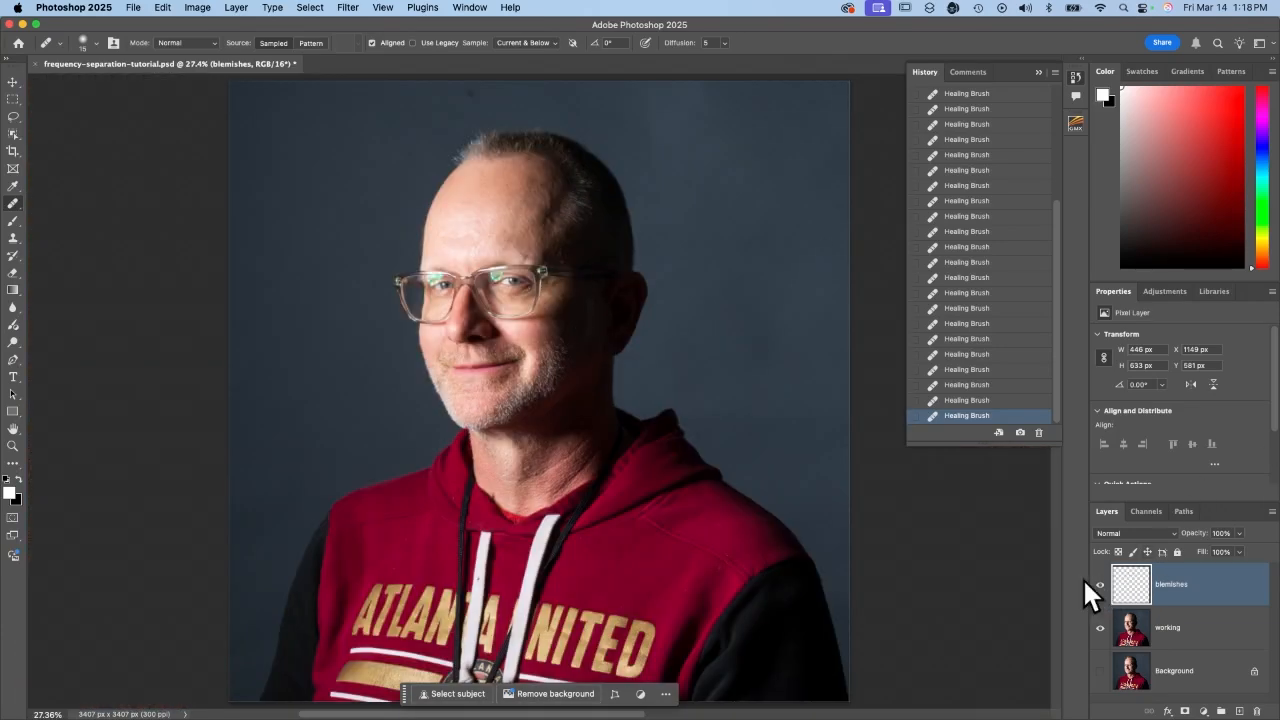
pyautogui.press('super+equal')
pyautogui.press('super+equal')
pyautogui.press('super+equal')
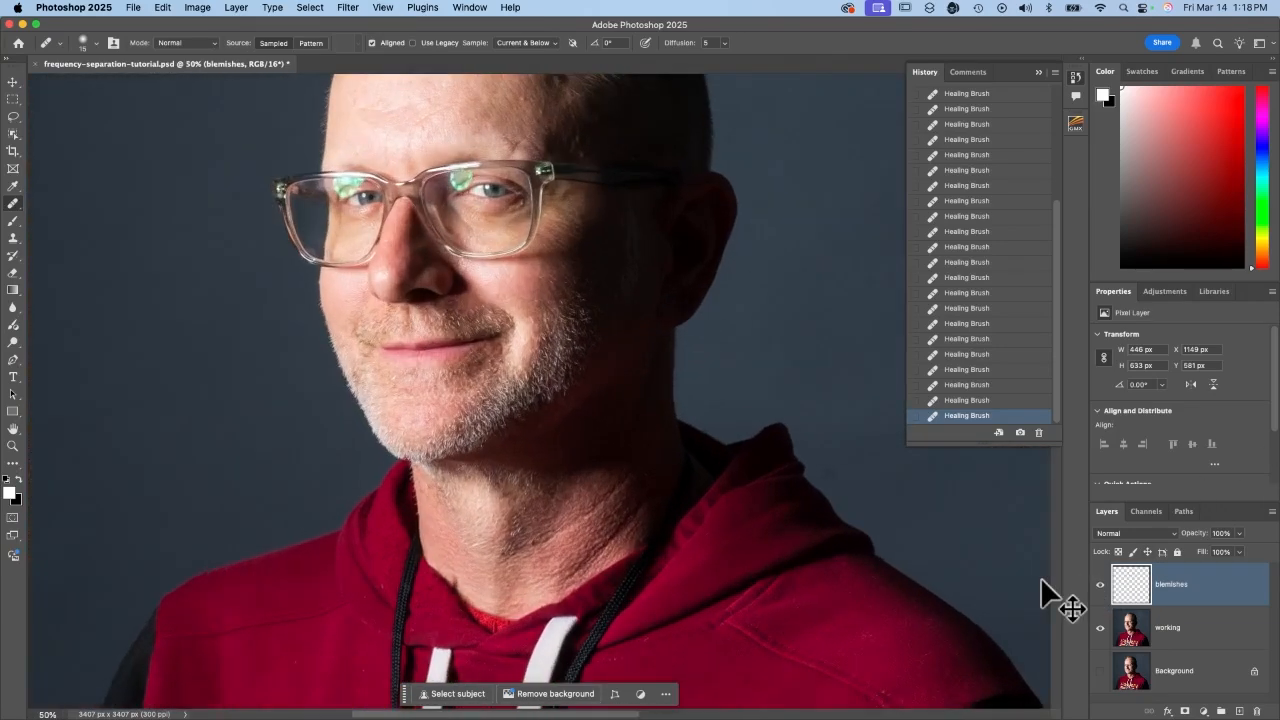
pyautogui.scroll(6, 521, 384)
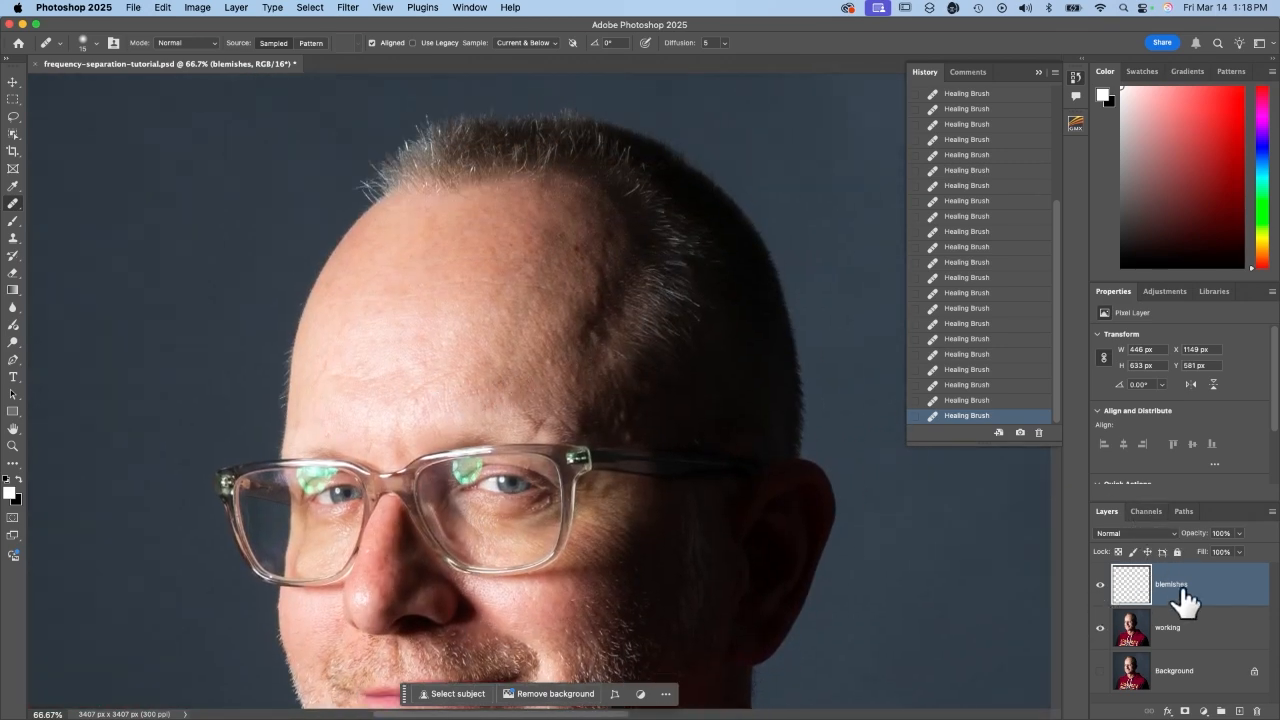
pyautogui.click(1100, 630)
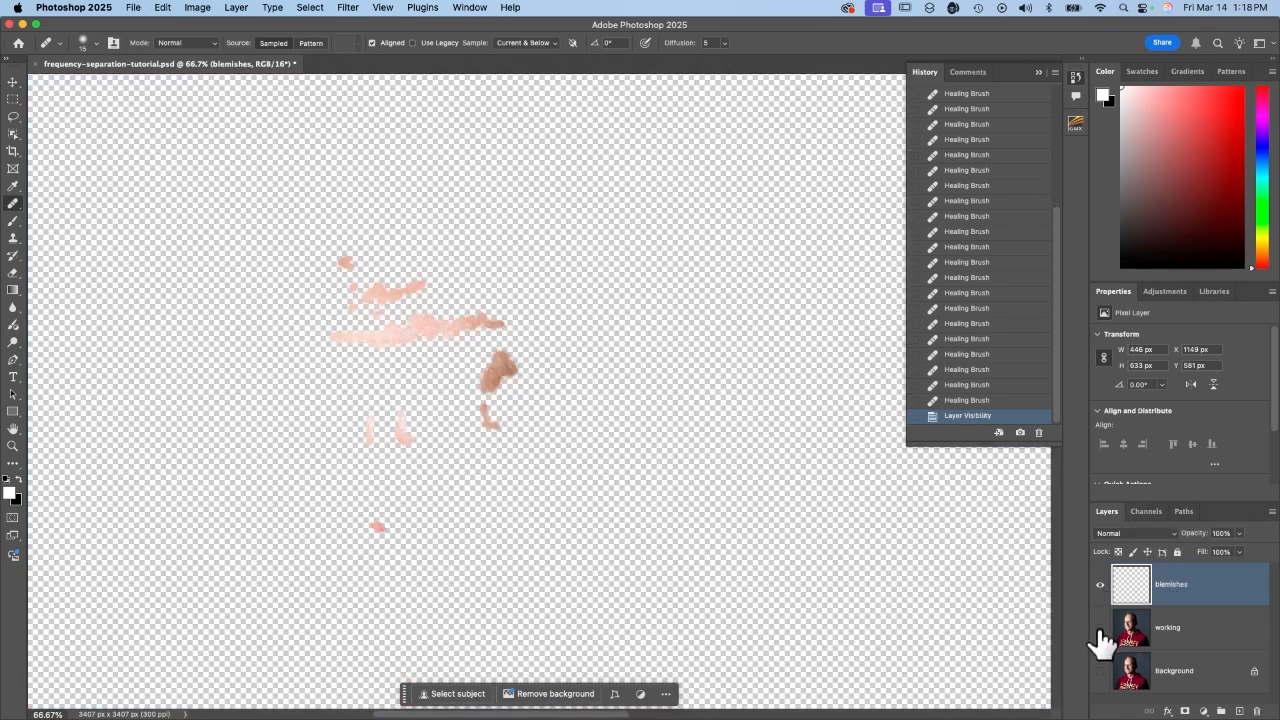
# Show the working layer again and heal the remaining forehead lines on the blemishes layer, enlarging the Healing Brush to 20 px.
pyautogui.click(1100, 630)
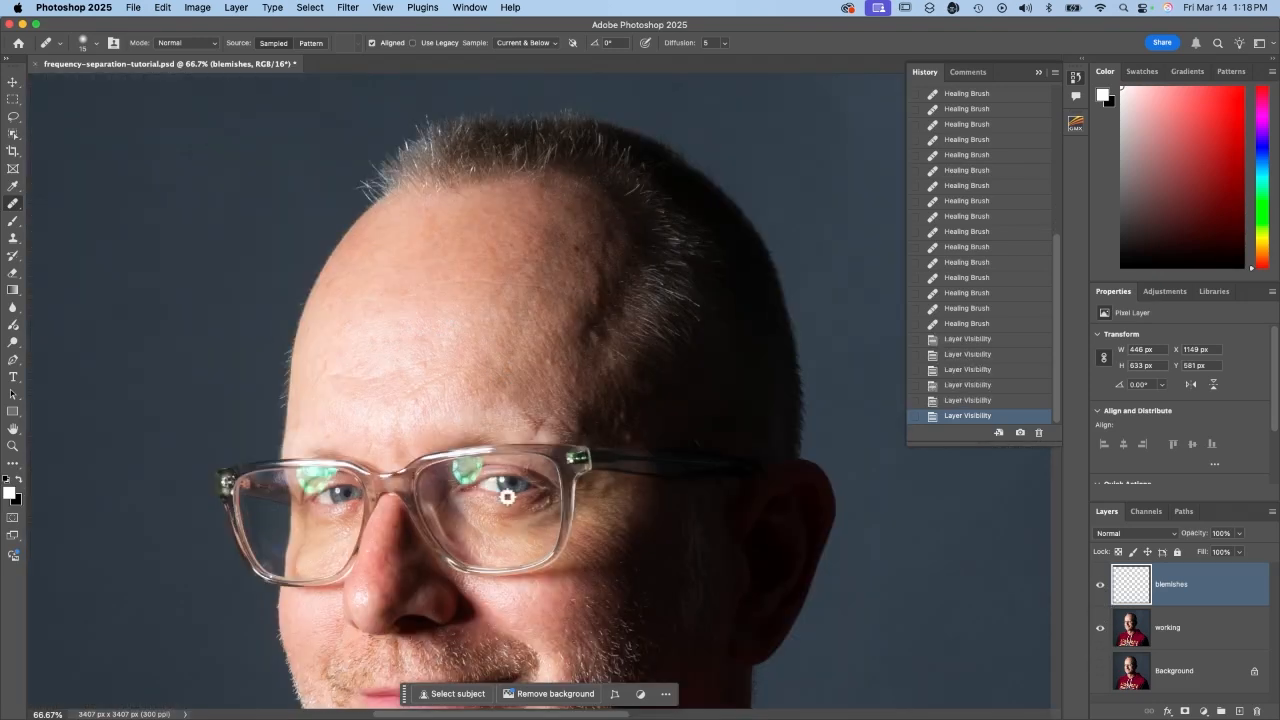
pyautogui.click(339, 368)
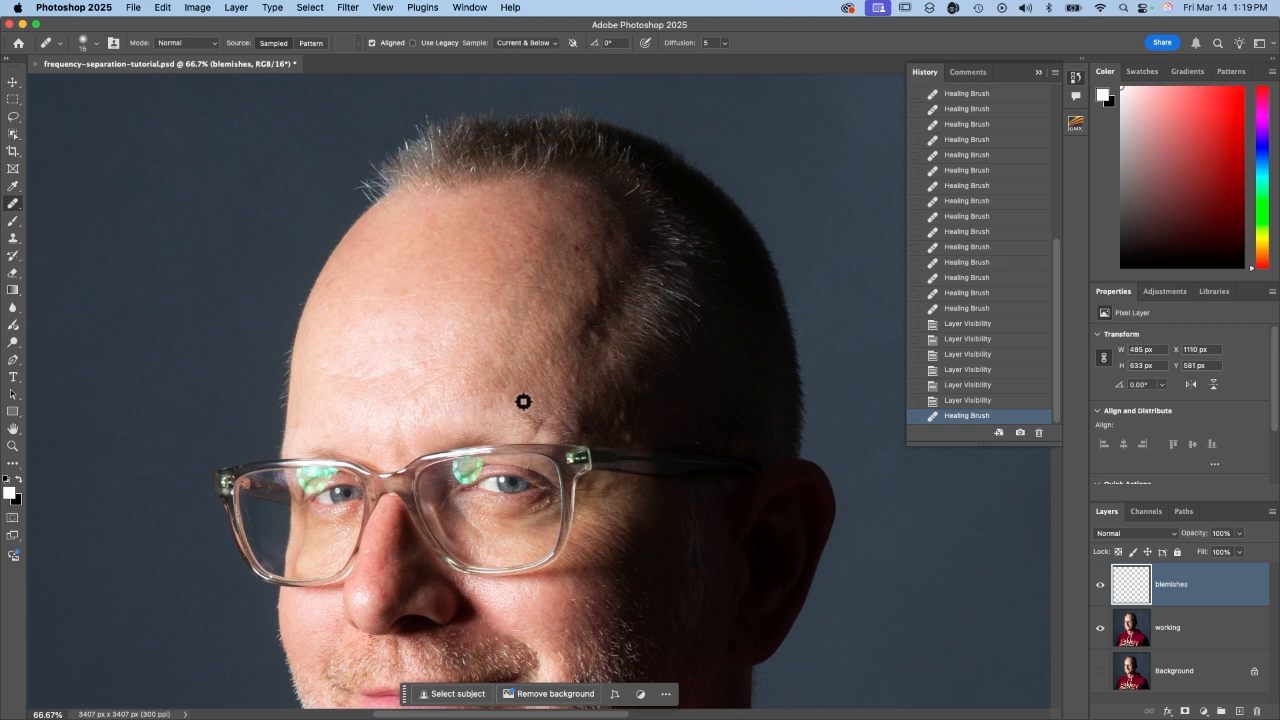
pyautogui.click(454, 371)
pyautogui.keyDown('alt'); pyautogui.click(454, 386); pyautogui.keyUp('alt')
pyautogui.click(413, 394)
pyautogui.press('super+z')
pyautogui.press('super+z')
pyautogui.click(397, 403)
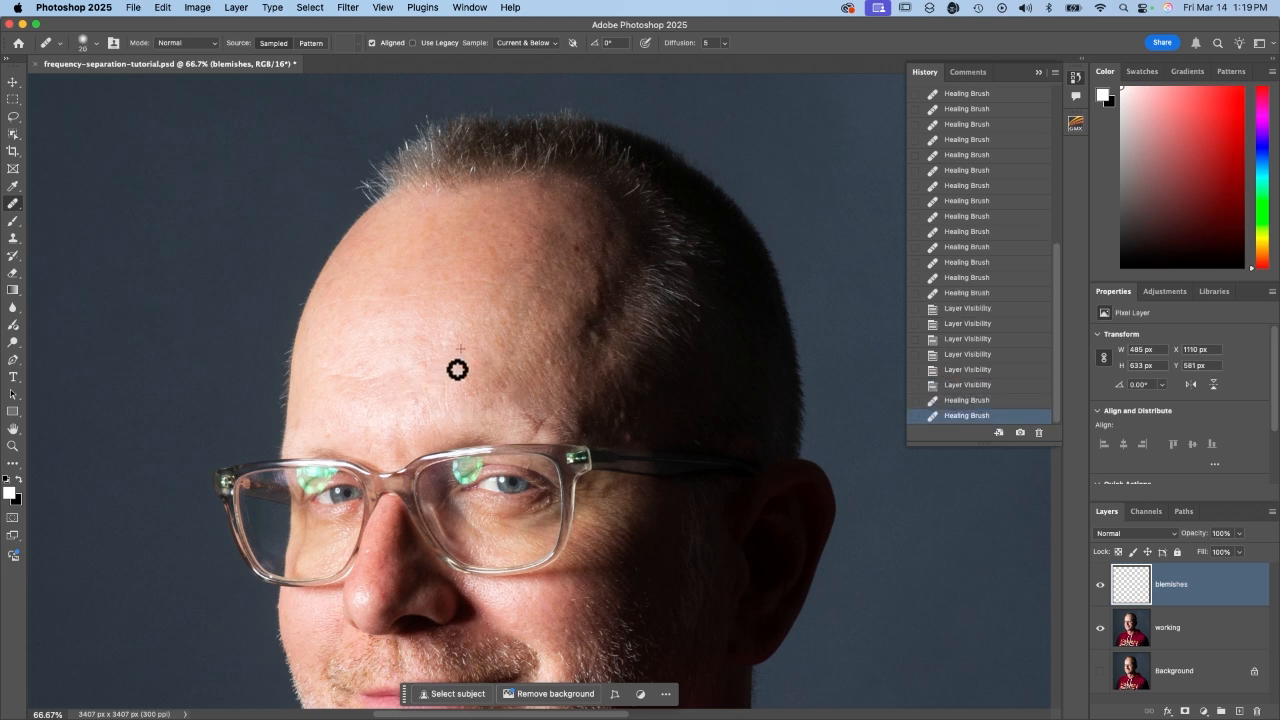
# Inspect the healed patches on their own, and compare the portrait with and without the blemishes layer.
pyautogui.click(1100, 630)
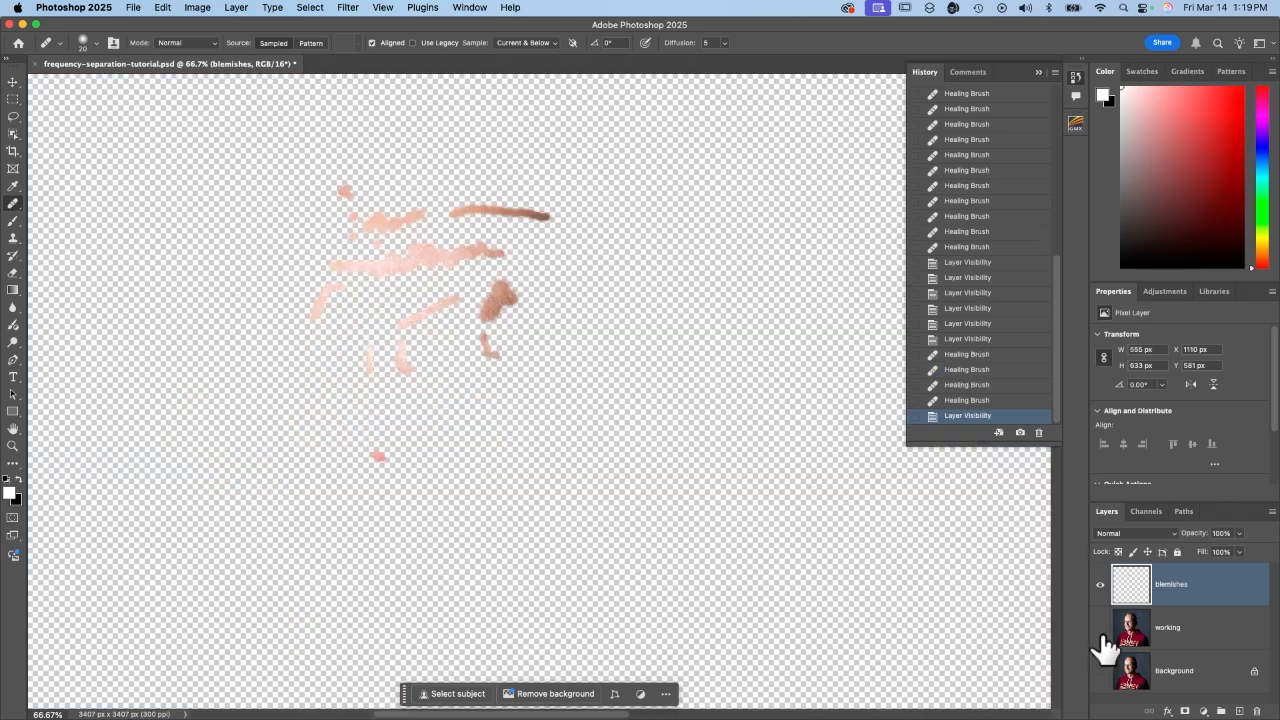
pyautogui.click(1100, 627)
pyautogui.click(1100, 584)
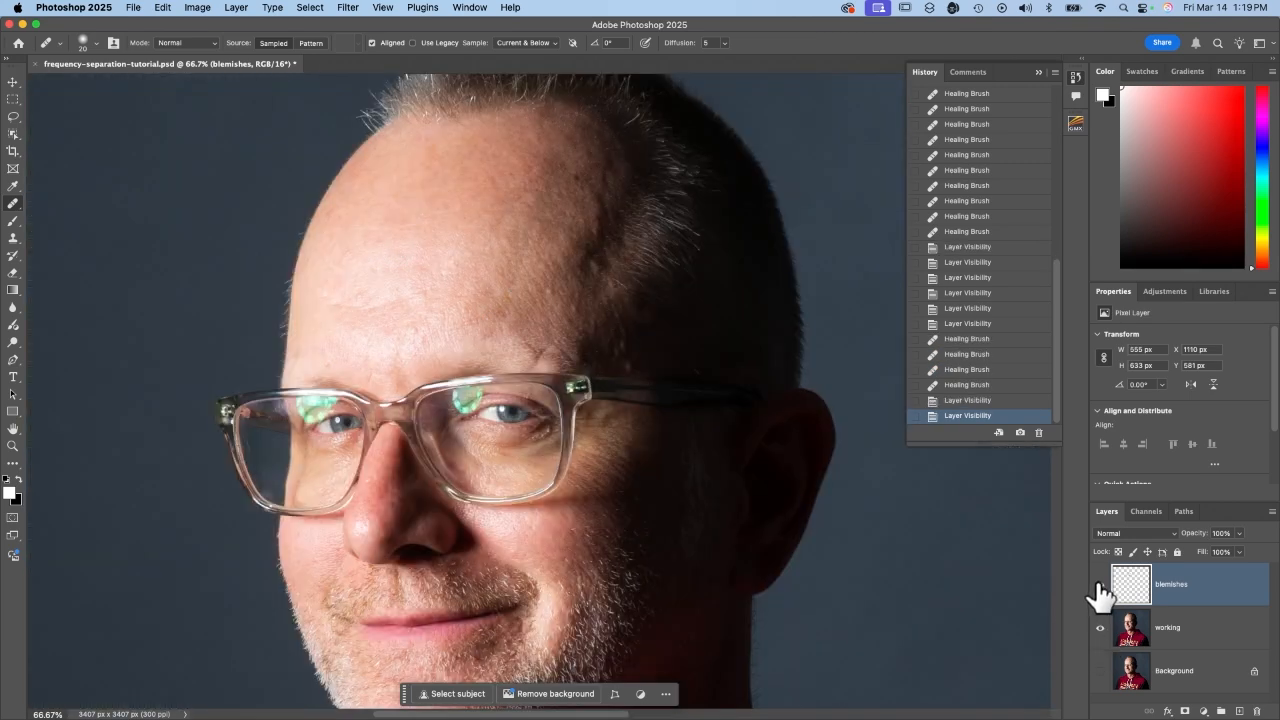
pyautogui.click(1100, 584)
pyautogui.click(1100, 584)
pyautogui.click(1100, 584)
pyautogui.click(1100, 584)
pyautogui.click(1100, 584)
pyautogui.click(1100, 584)
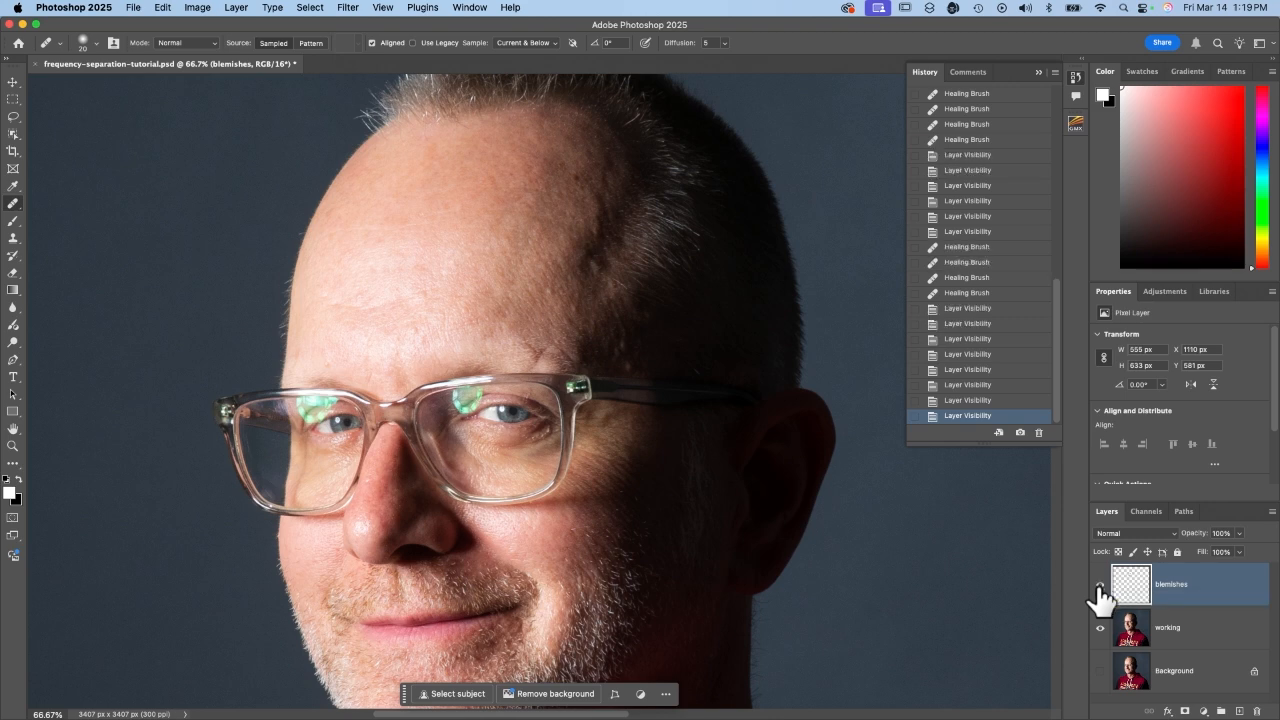
# Save the healed portrait document.
pyautogui.press('super+minus')
pyautogui.scroll(-1, 686, 385)
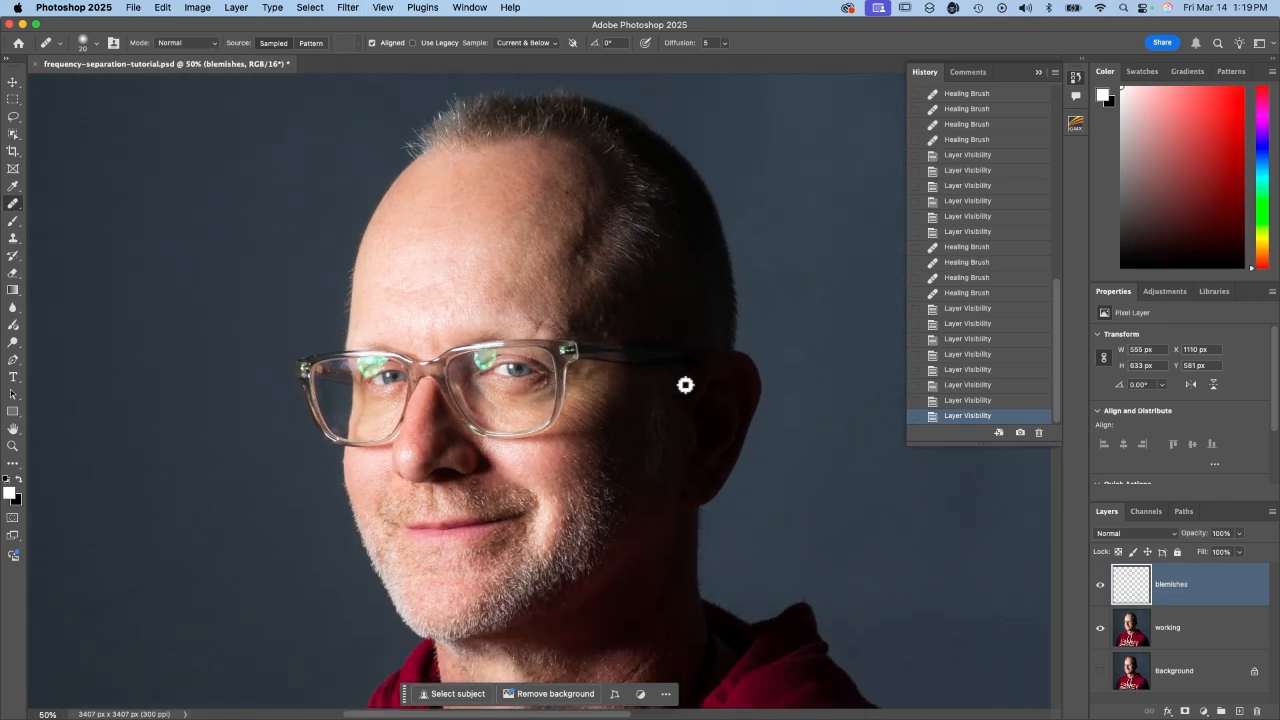
pyautogui.press('super+s')
# On the working layer, lasso the green reflection in one eyeglass lens and add the reflection in the other lens to the selection.
pyautogui.click(1131, 627)
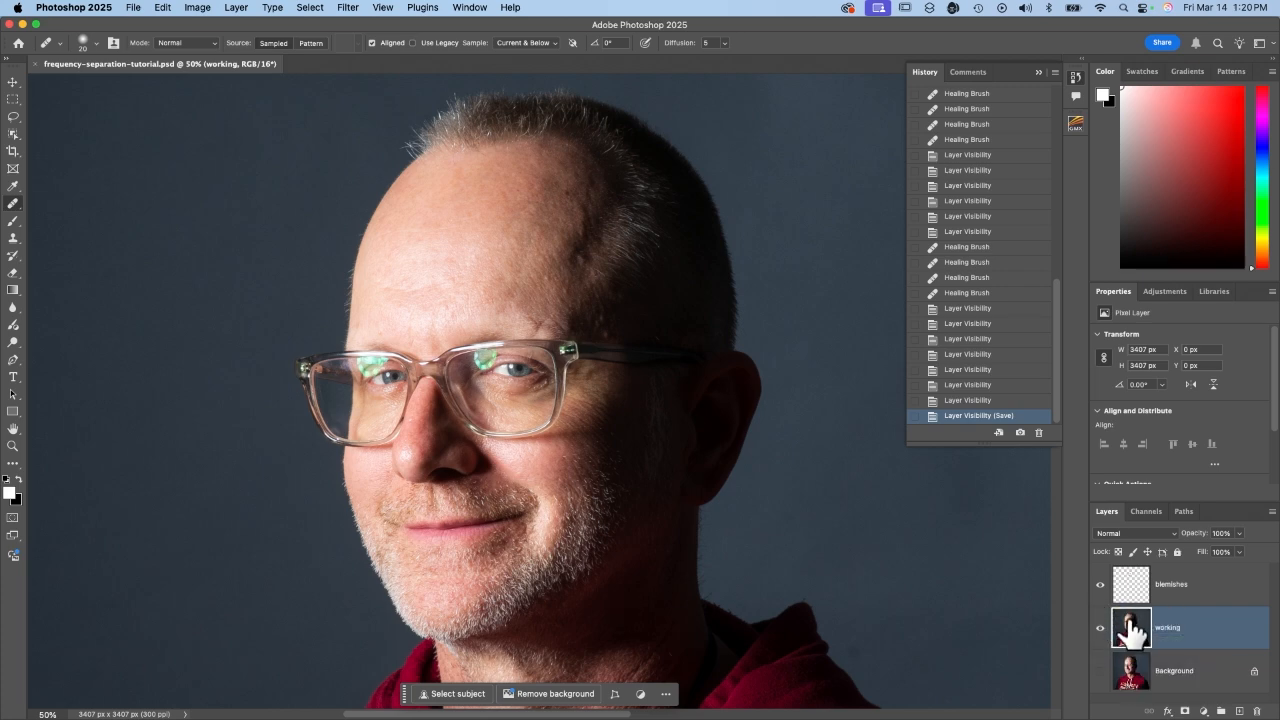
pyautogui.press('super+plus')
pyautogui.press('super+plus')
pyautogui.press('super+plus')
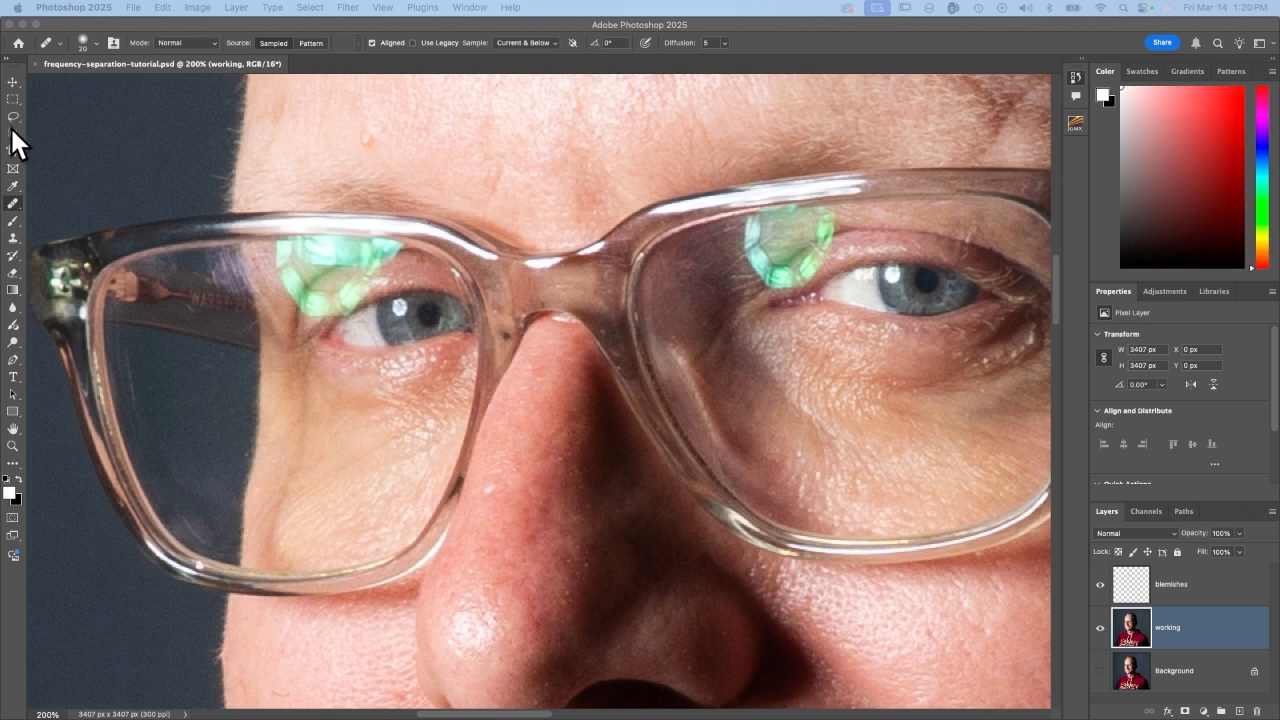
pyautogui.click(12, 120)
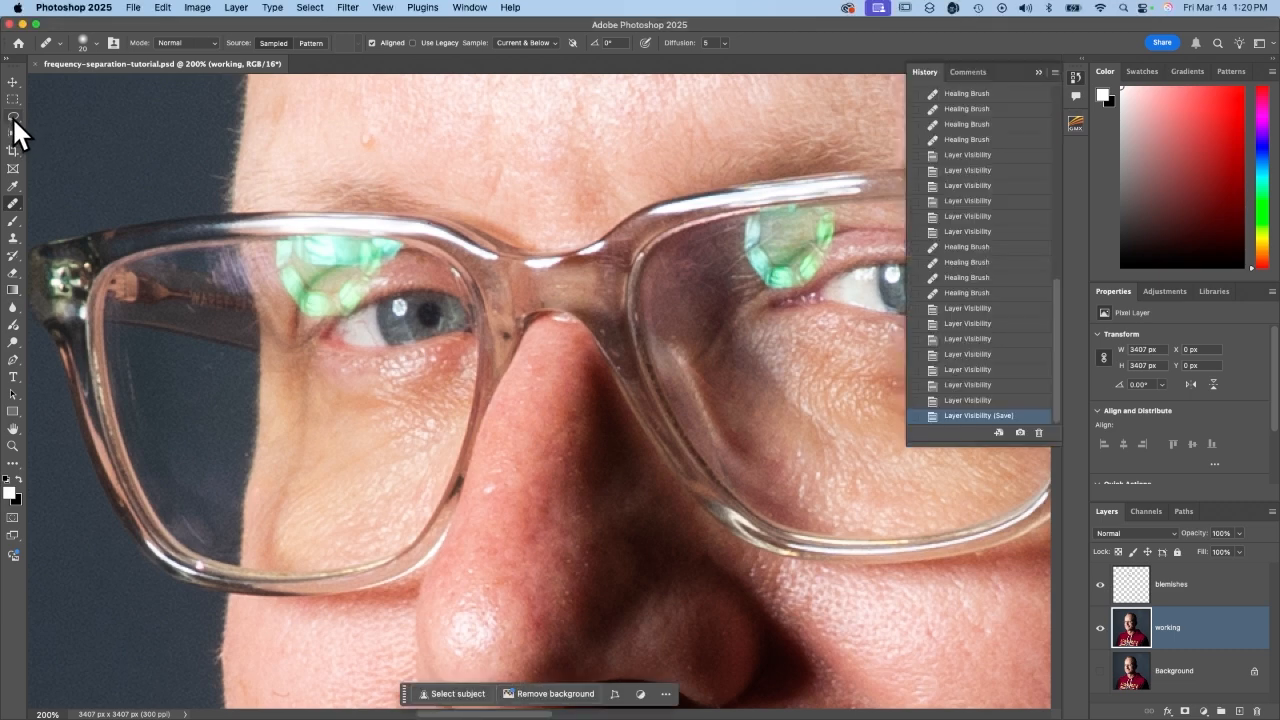
pyautogui.click(13, 119)
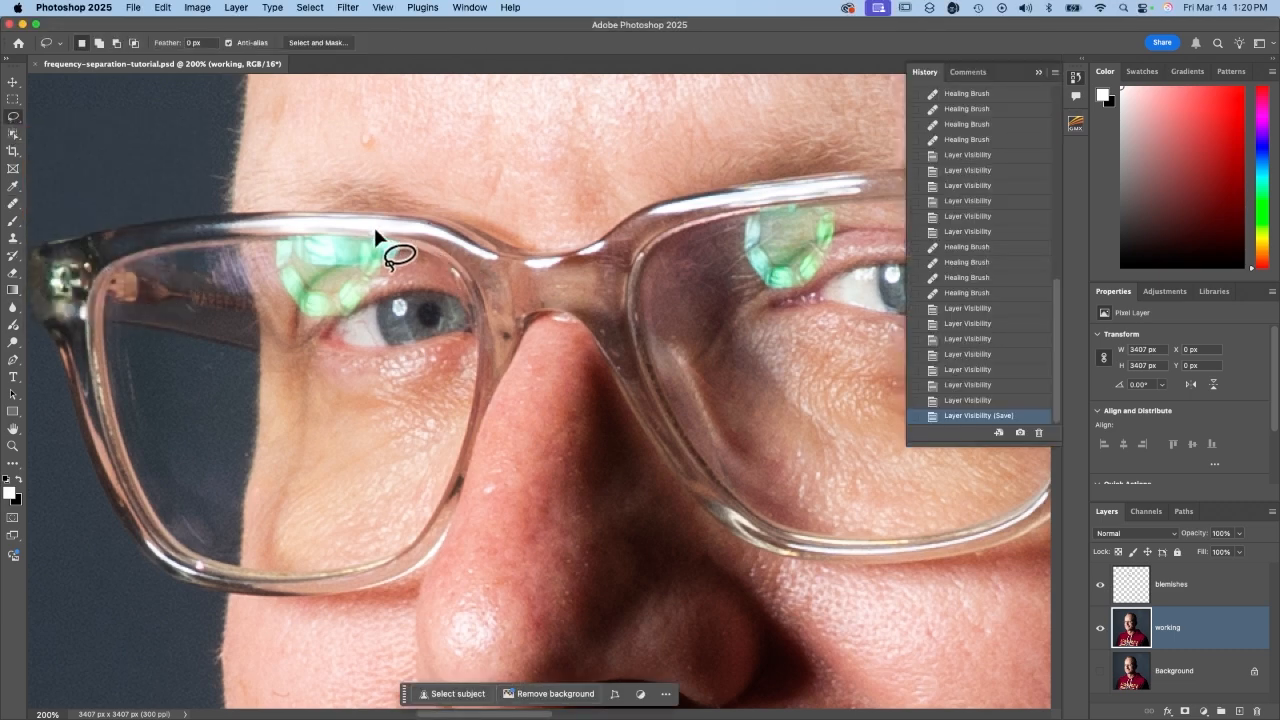
pyautogui.moveTo(412, 246); pyautogui.dragTo(352, 238)
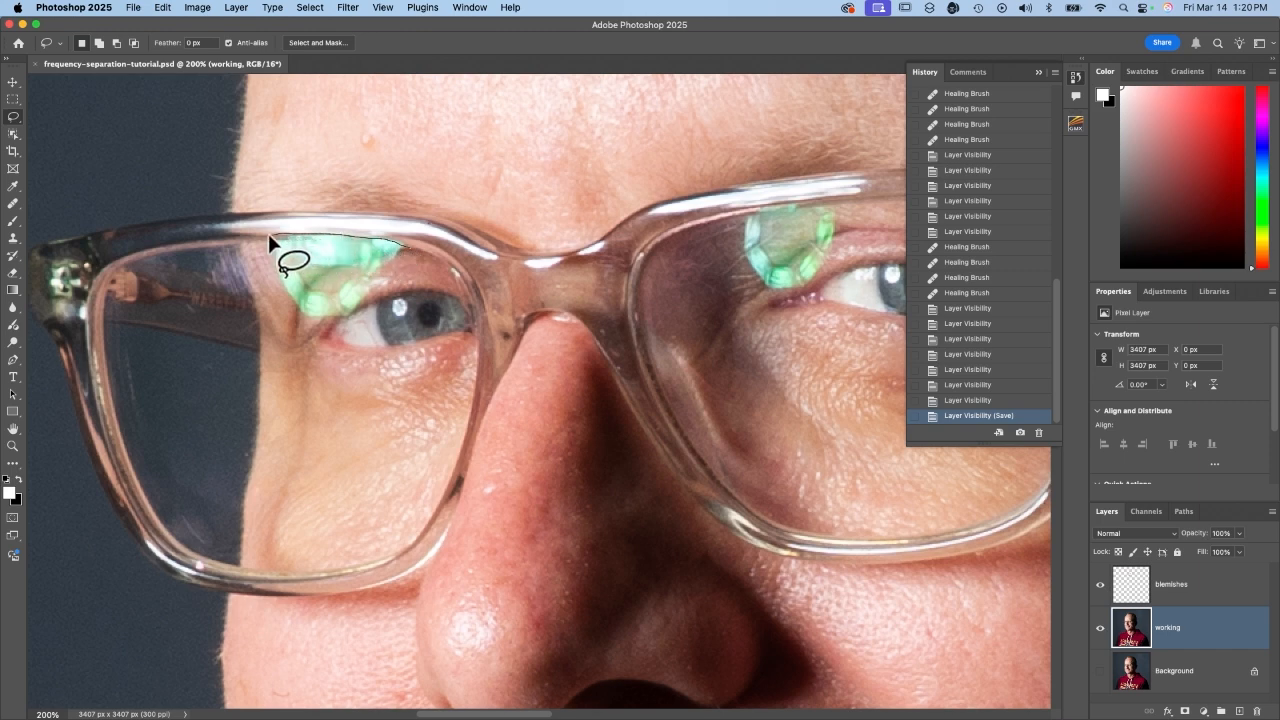
pyautogui.moveTo(278, 295)
pyautogui.mouseDown()
pyautogui.moveTo(316, 326)
pyautogui.moveTo(390, 295)
pyautogui.moveTo(398, 241)
pyautogui.moveTo(368, 233)
pyautogui.mouseUp()
pyautogui.hscroll(5, 551, 329)
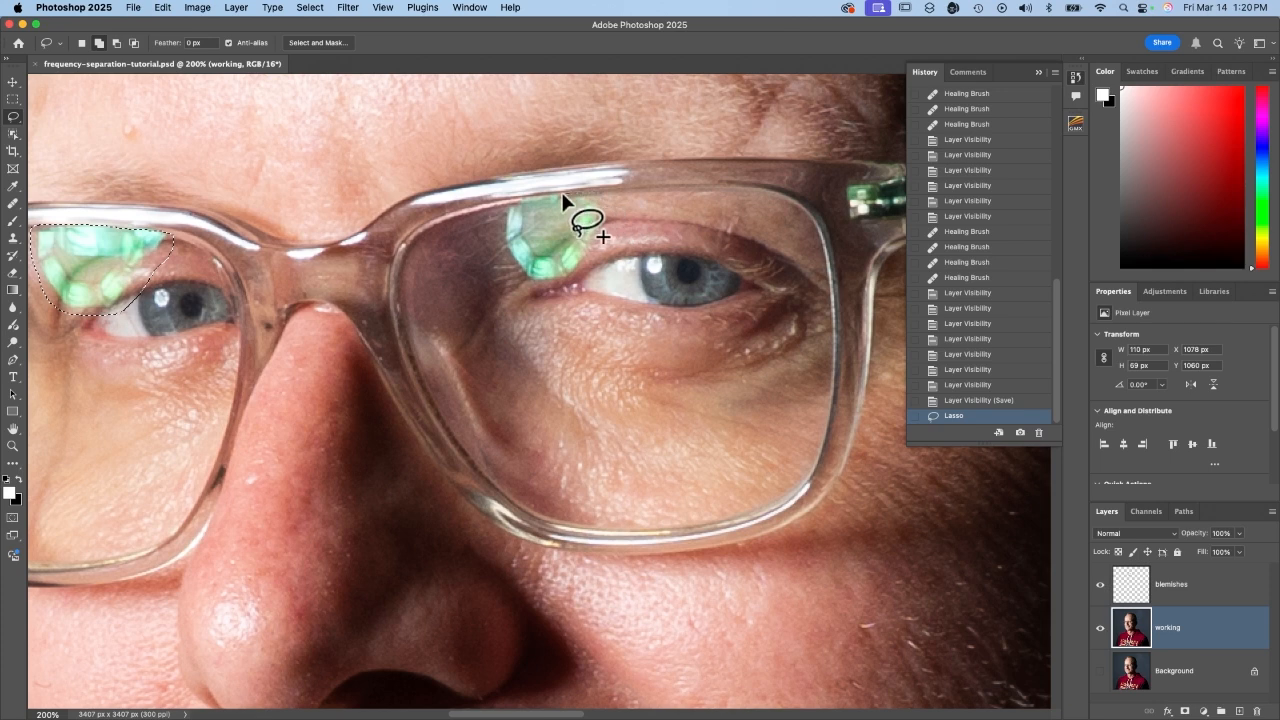
pyautogui.moveTo(492, 240)
pyautogui.mouseDown()
pyautogui.moveTo(533, 290)
pyautogui.moveTo(559, 293)
pyautogui.moveTo(595, 276)
pyautogui.moveTo(591, 188)
pyautogui.mouseUp()
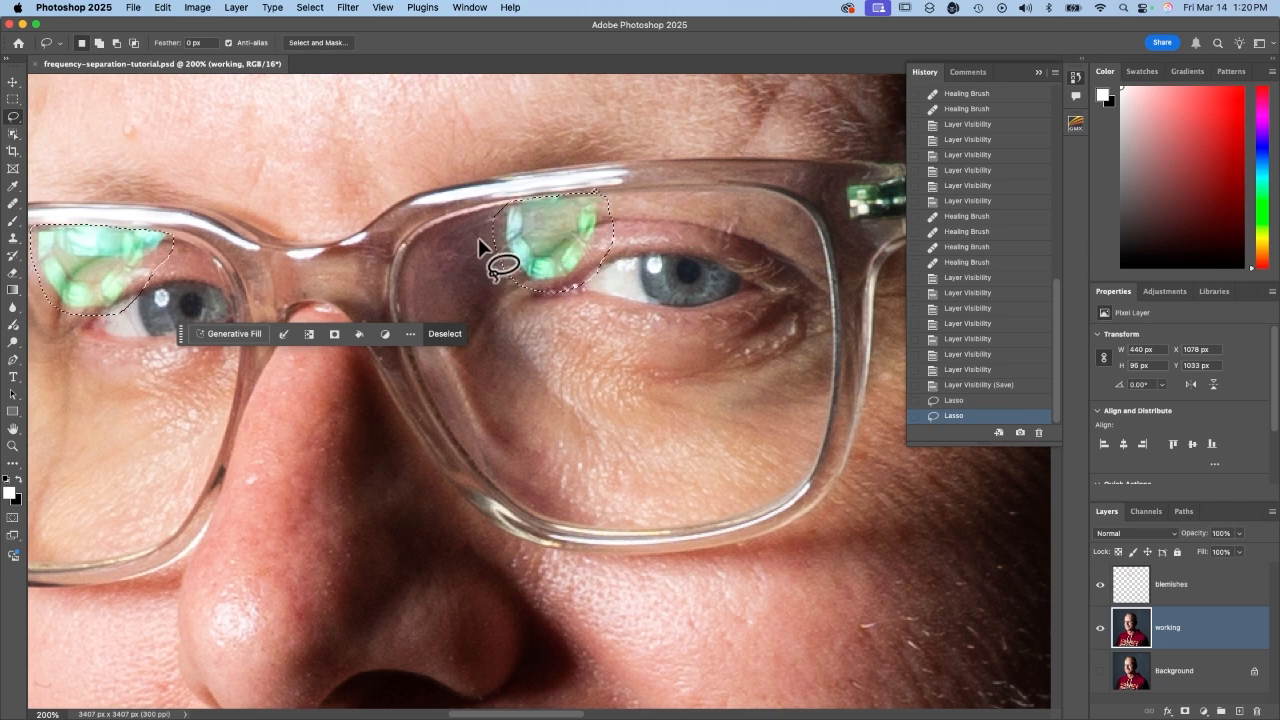
pyautogui.hscroll(-3, 672, 213)
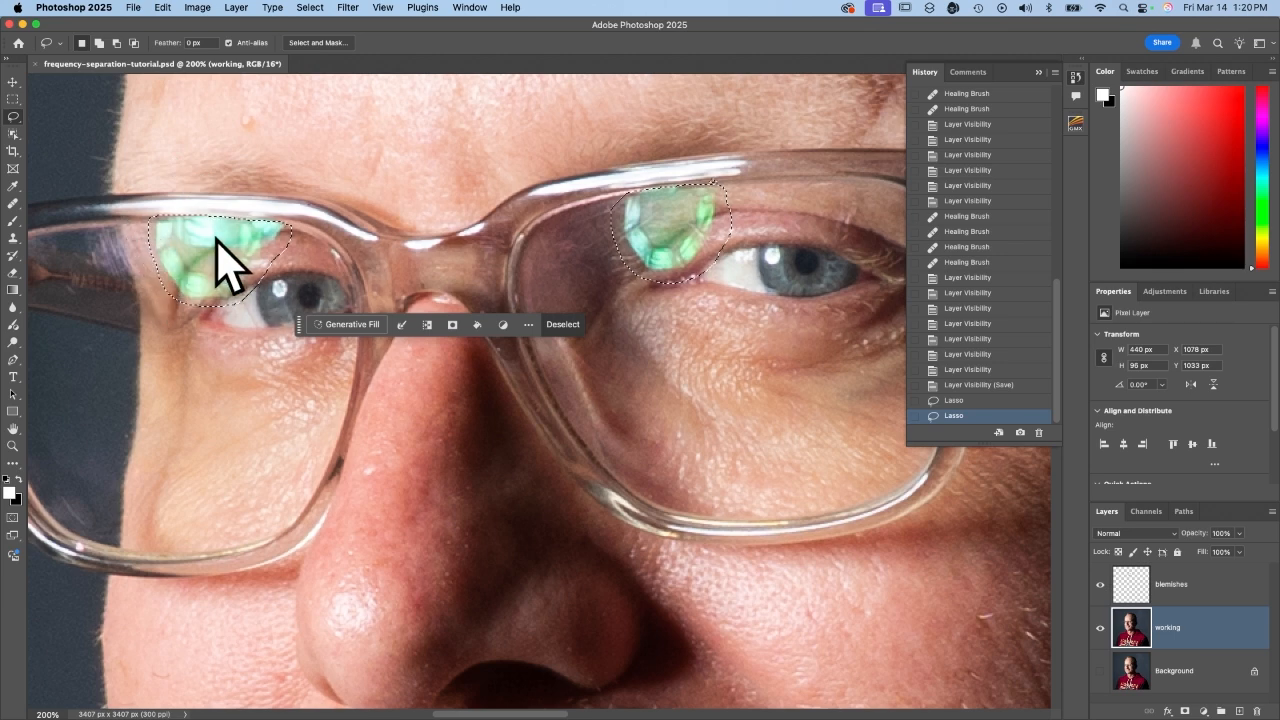
# Replace the selected lens reflections using Generative Fill without a prompt, and try the second and third variations.
pyautogui.click(334, 322)
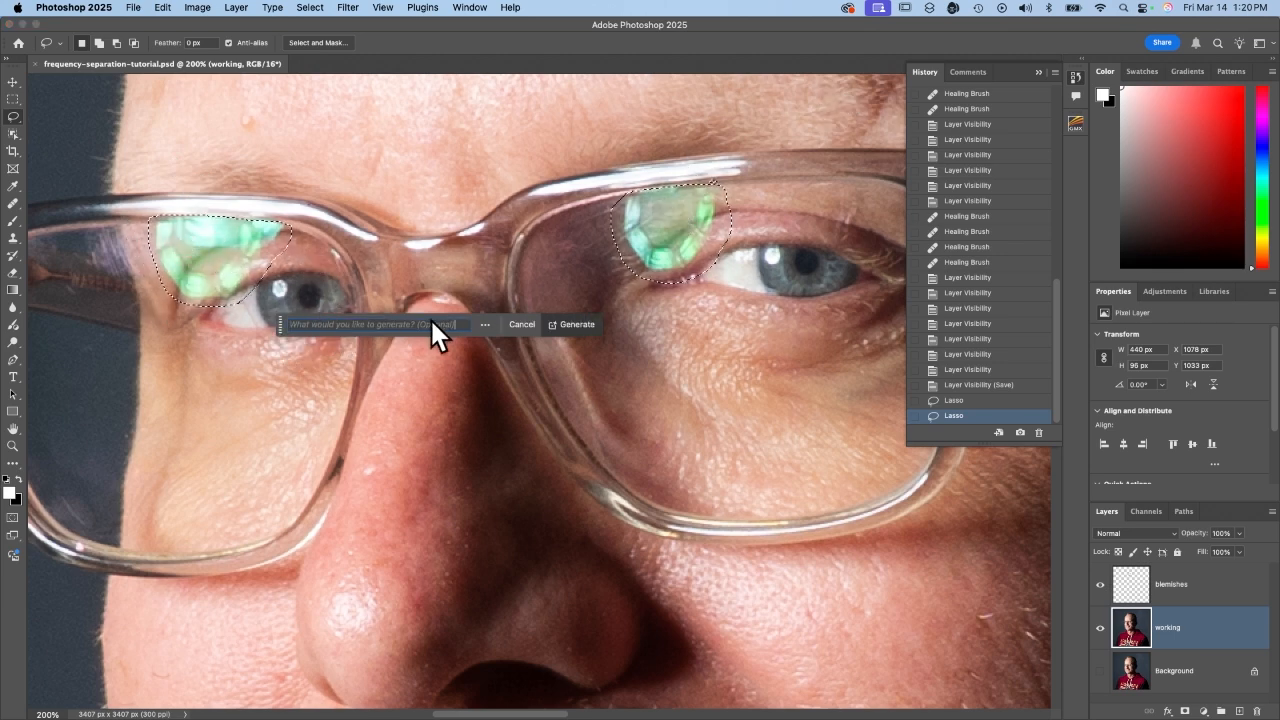
pyautogui.click(561, 322)
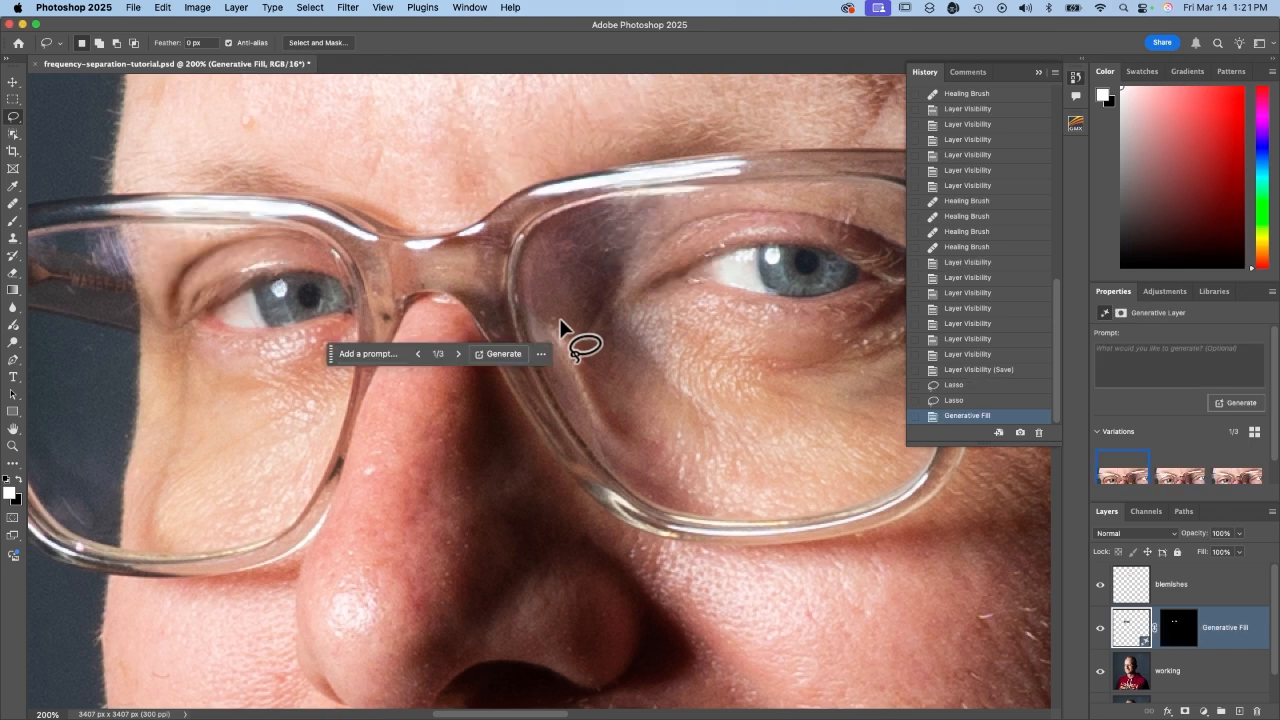
pyautogui.scroll(-1, 1115, 427)
pyautogui.moveTo(1240, 472)
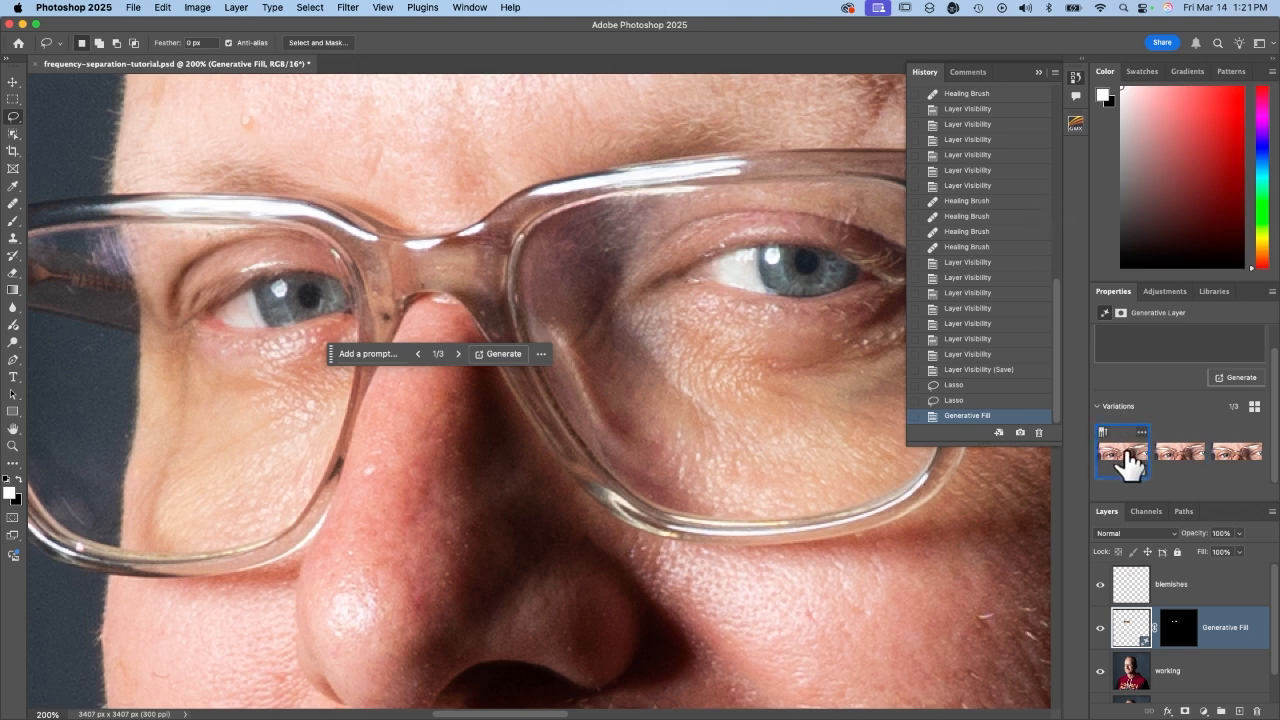
pyautogui.click(1168, 462)
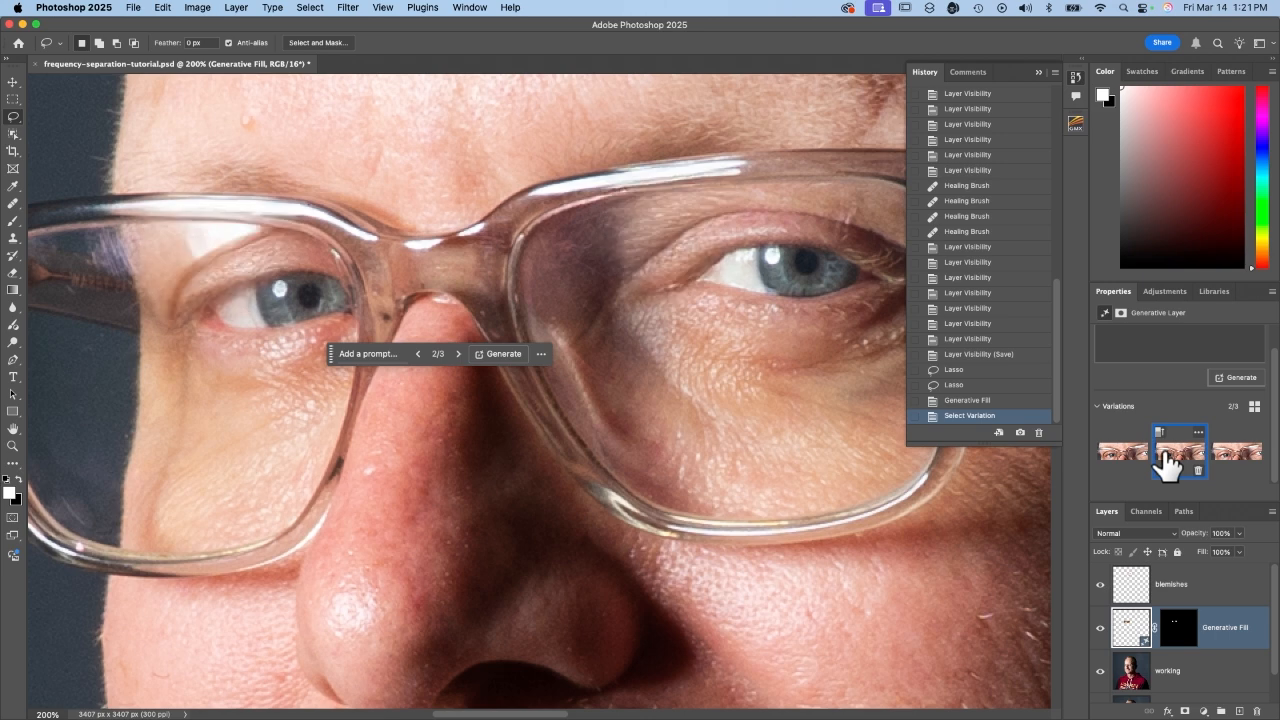
pyautogui.click(1230, 466)
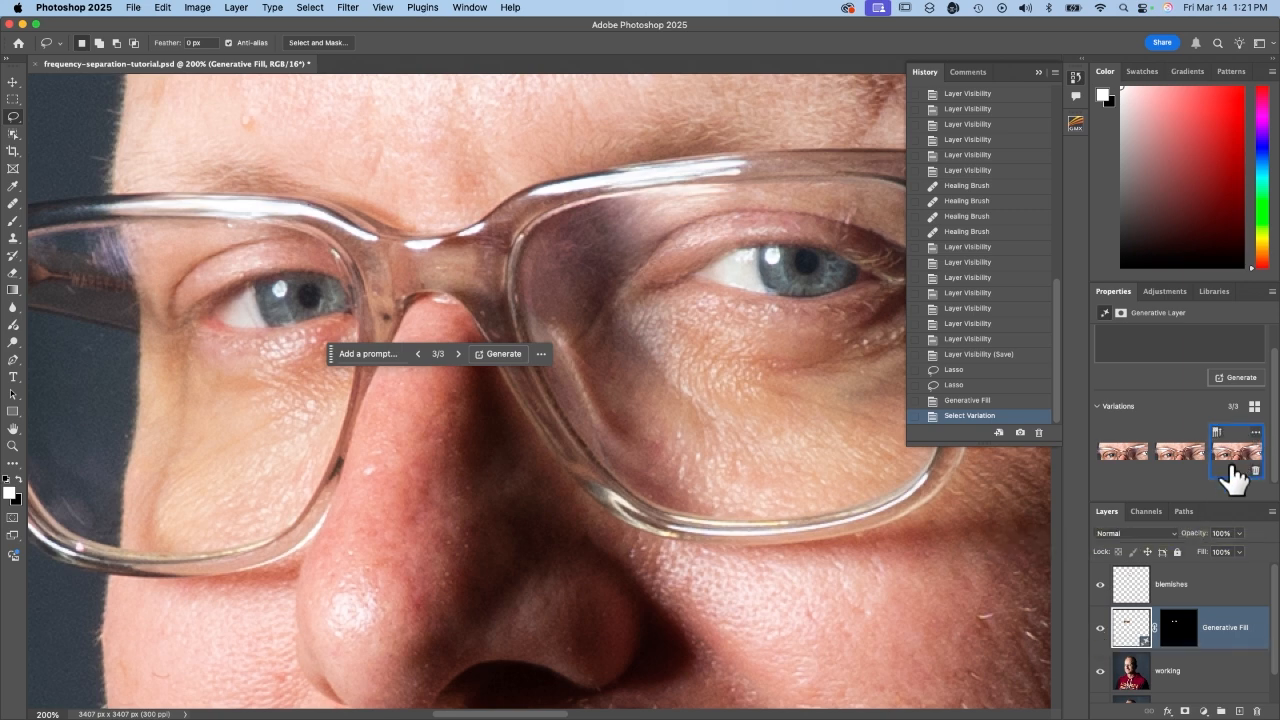
# Toggle the Generative Fill layer's visibility to compare the third variation with the original lens reflections.
pyautogui.click(1101, 628)
pyautogui.click(1101, 628)
pyautogui.click(1101, 628)
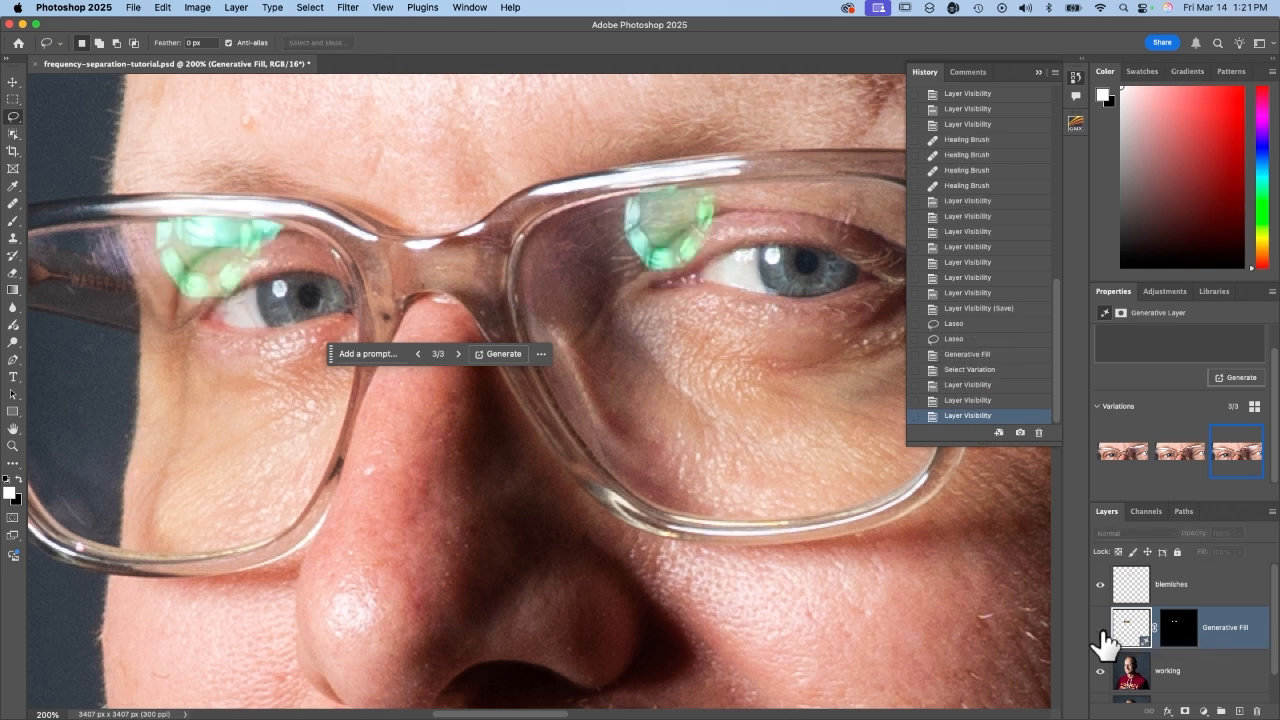
pyautogui.click(1101, 628)
# Compare the first Generative Fill variation with the original lenses, and choose the third variation for the result.
pyautogui.click(1122, 450)
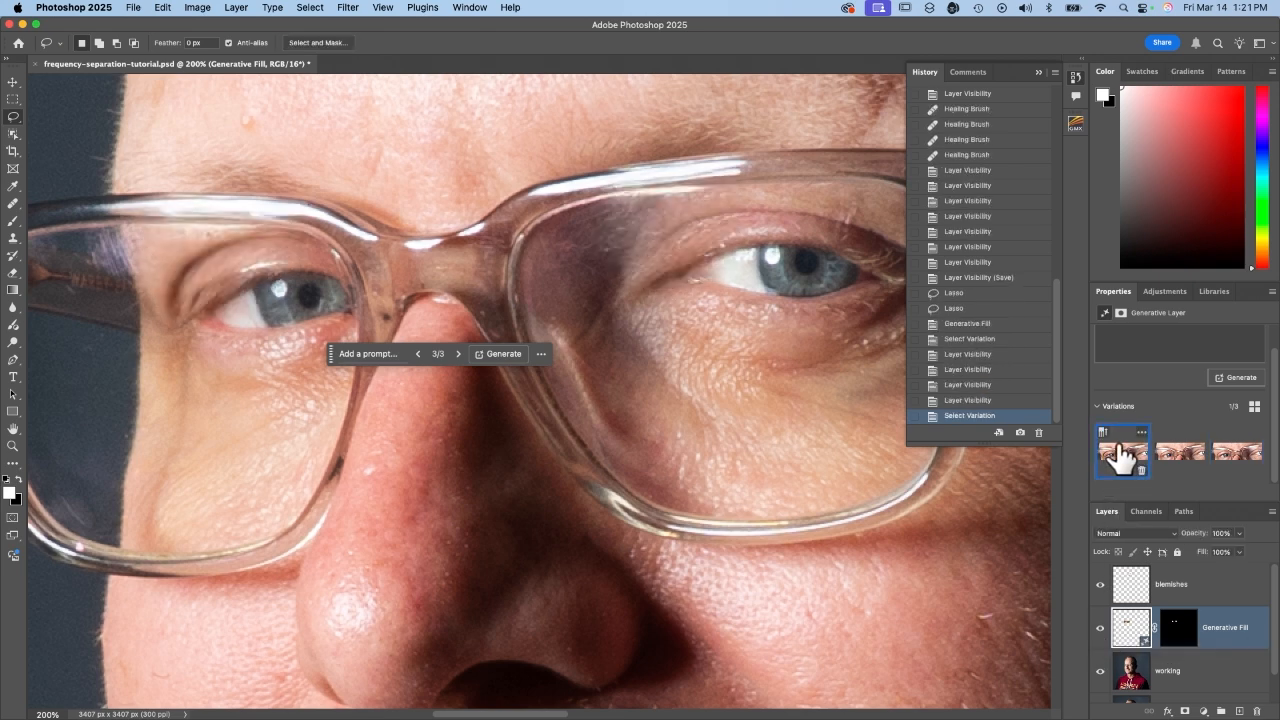
pyautogui.click(1101, 628)
pyautogui.click(1101, 628)
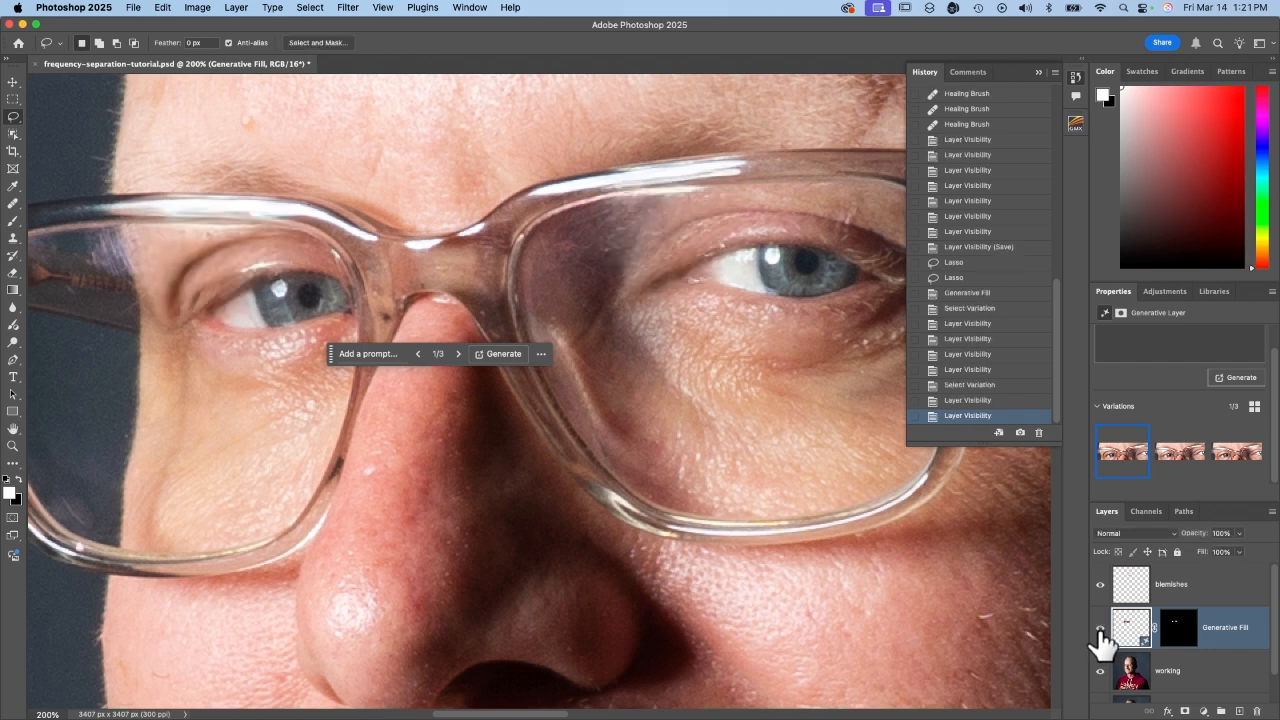
pyautogui.click(1101, 628)
pyautogui.click(1101, 628)
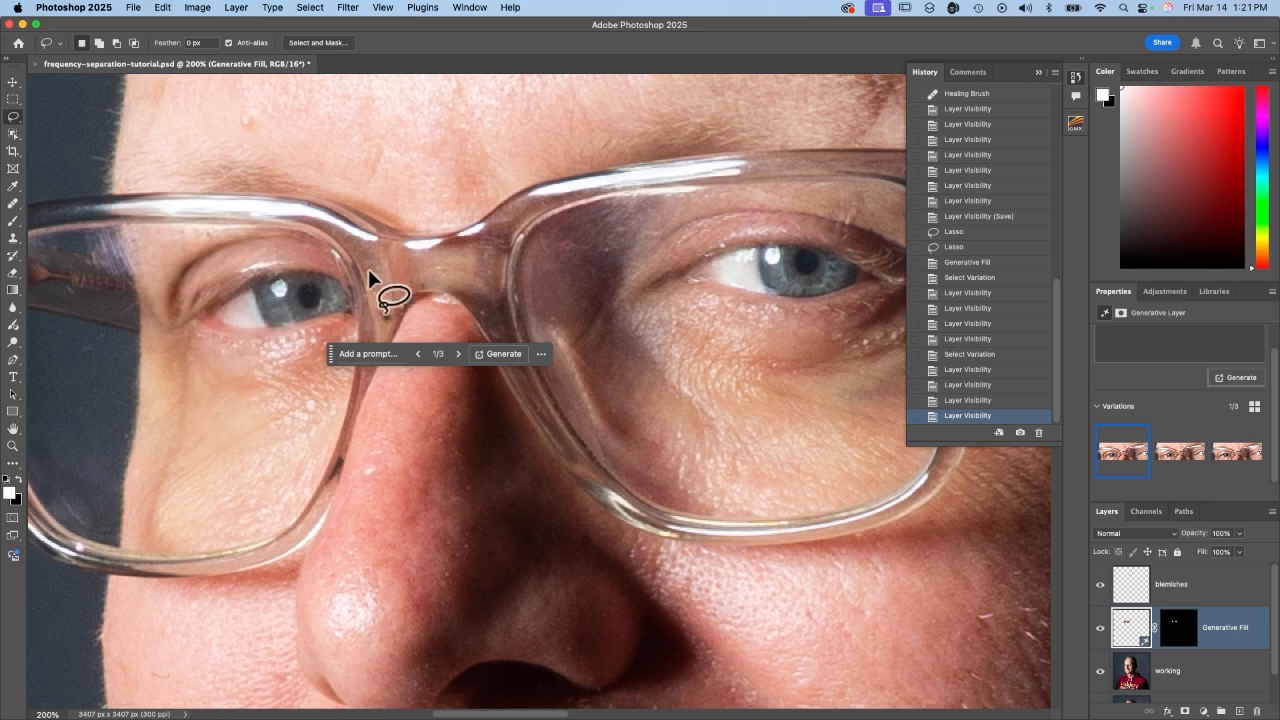
pyautogui.click(1237, 458)
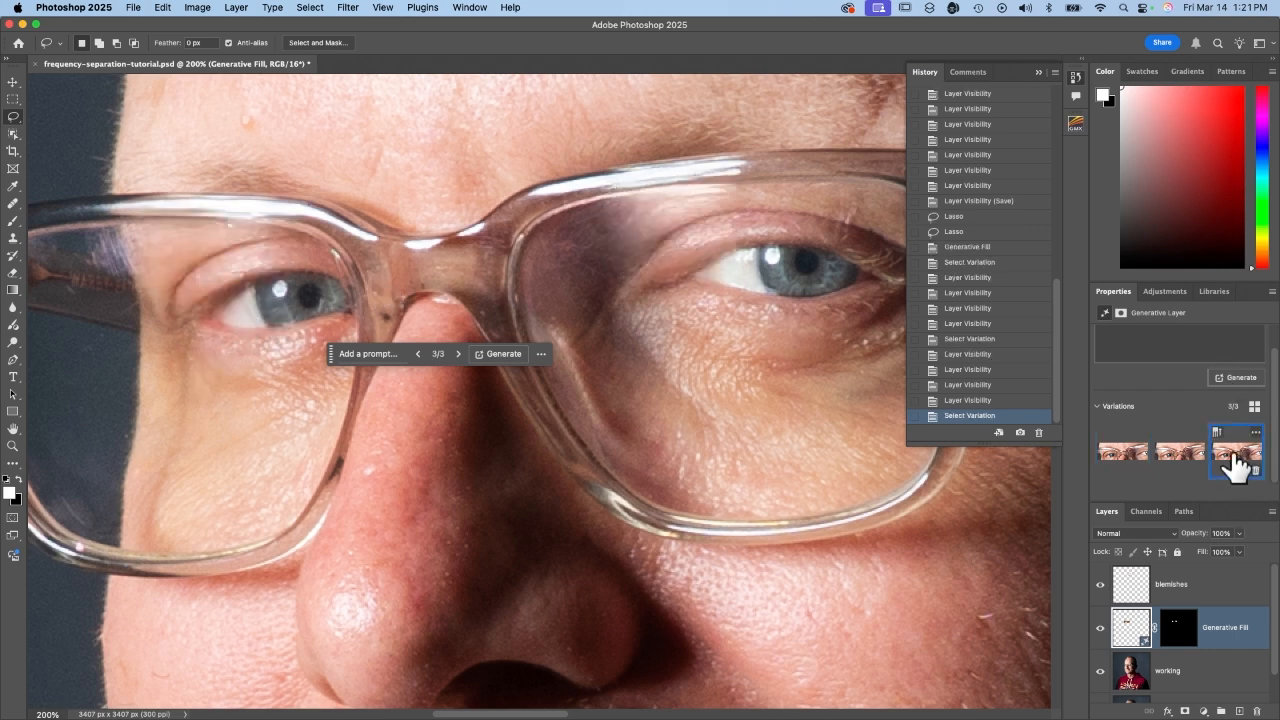
# Compare the whole retouched face with the original Background layer, keeping the floating task bar clear of the face.
pyautogui.press('super+0')
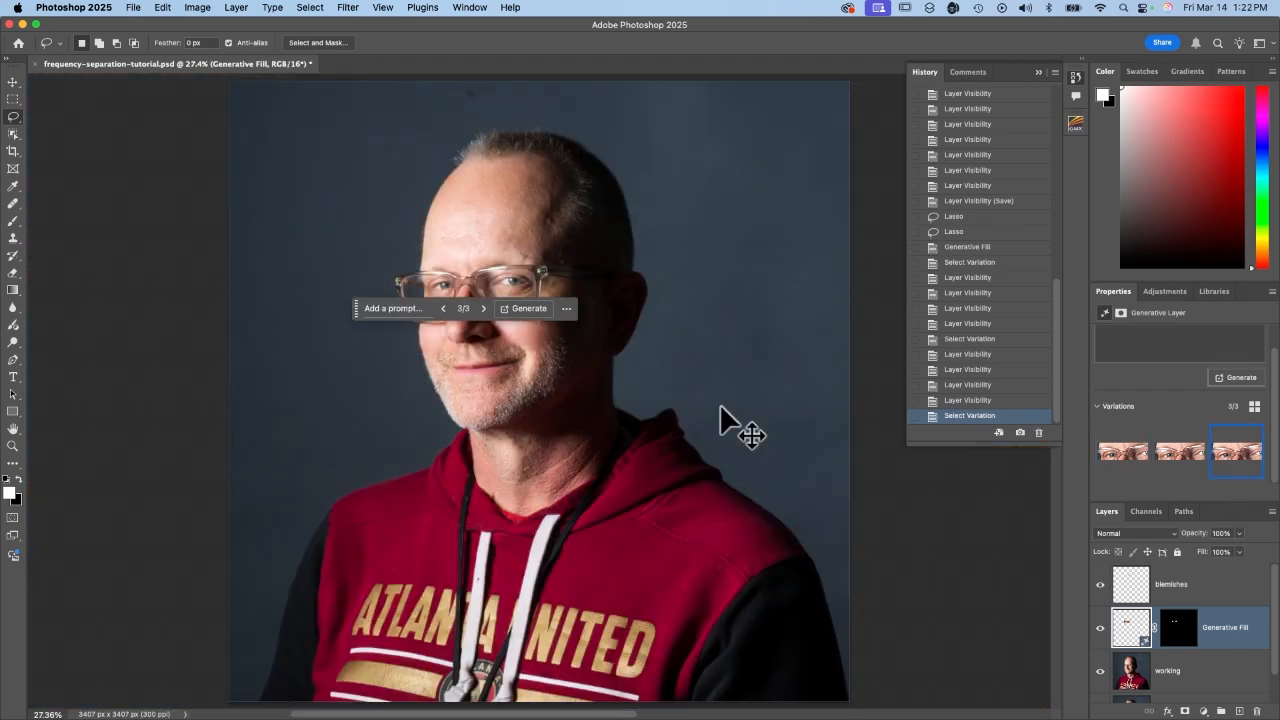
pyautogui.press('super+equal')
pyautogui.press('super+equal')
pyautogui.press('super+equal')
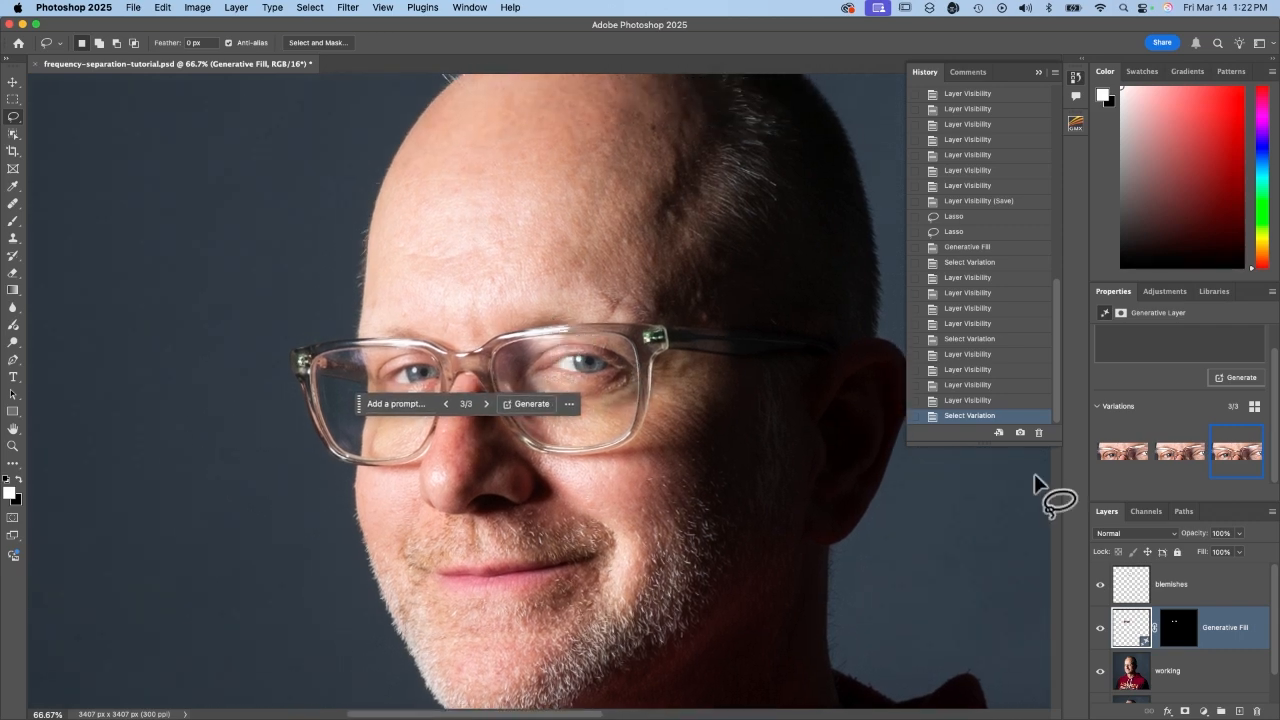
pyautogui.moveTo(358, 403); pyautogui.dragTo(920, 461)
pyautogui.scroll(-2, 1108, 660)
pyautogui.keyDown('alt'); pyautogui.click(1101, 681); pyautogui.keyUp('alt')
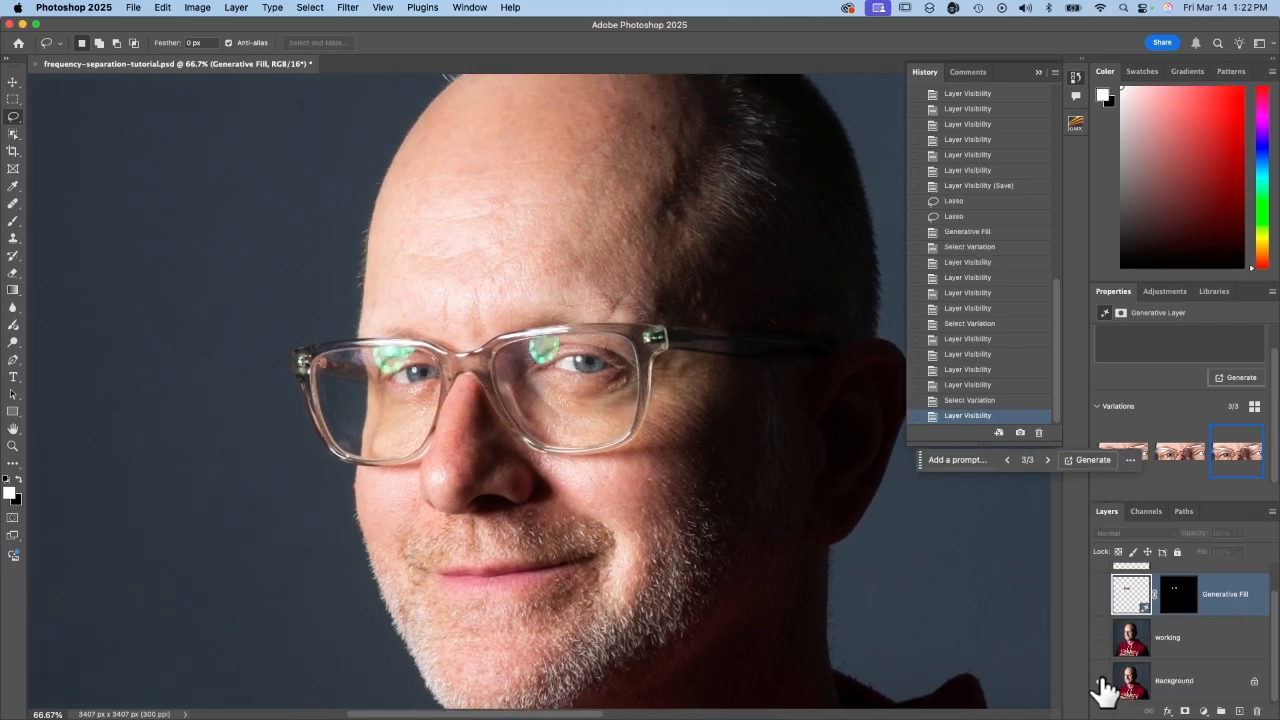
pyautogui.keyDown('alt'); pyautogui.click(1101, 681); pyautogui.keyUp('alt')
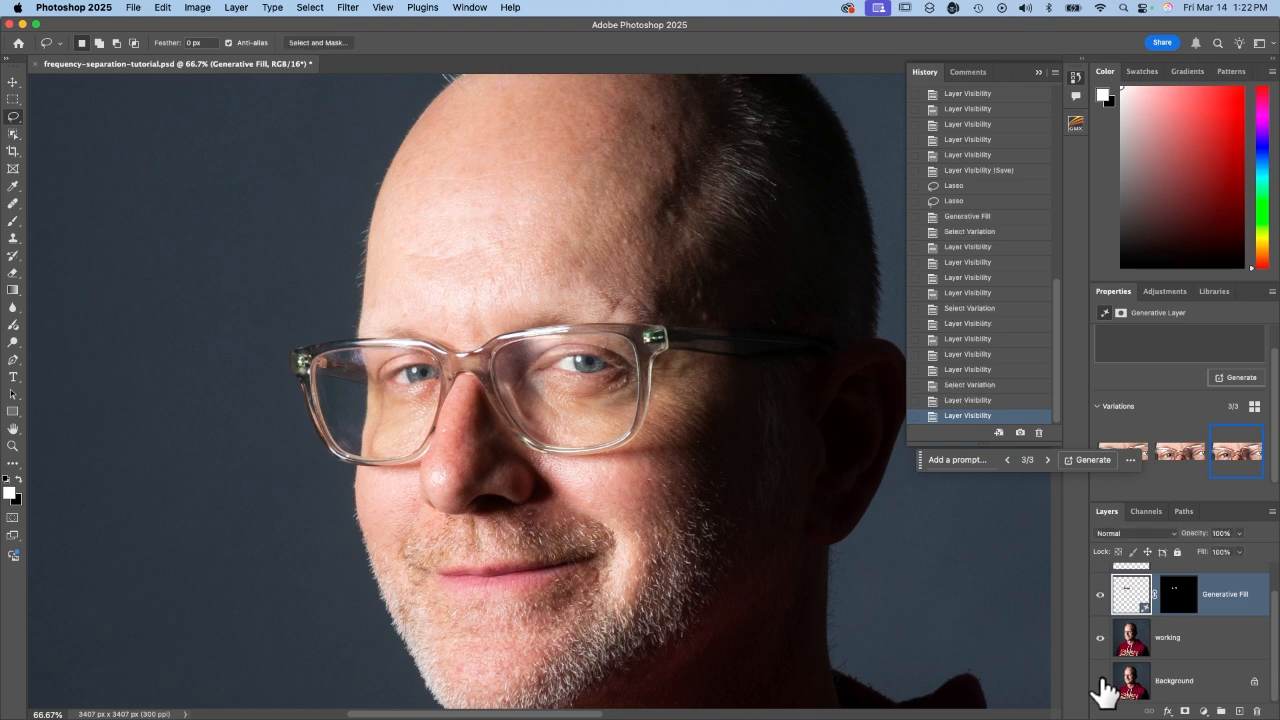
pyautogui.keyDown('alt'); pyautogui.click(1101, 681); pyautogui.keyUp('alt')
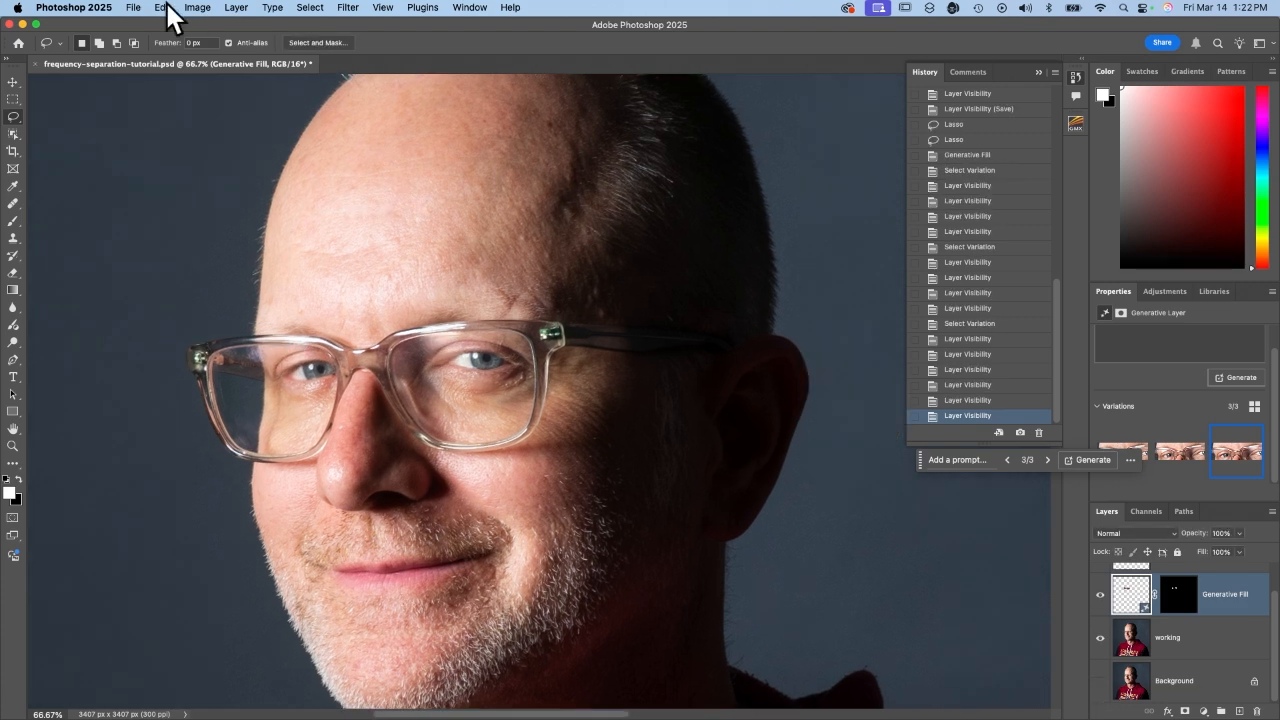
# Save the document with the reflection removal included.
pyautogui.click(136, 8)
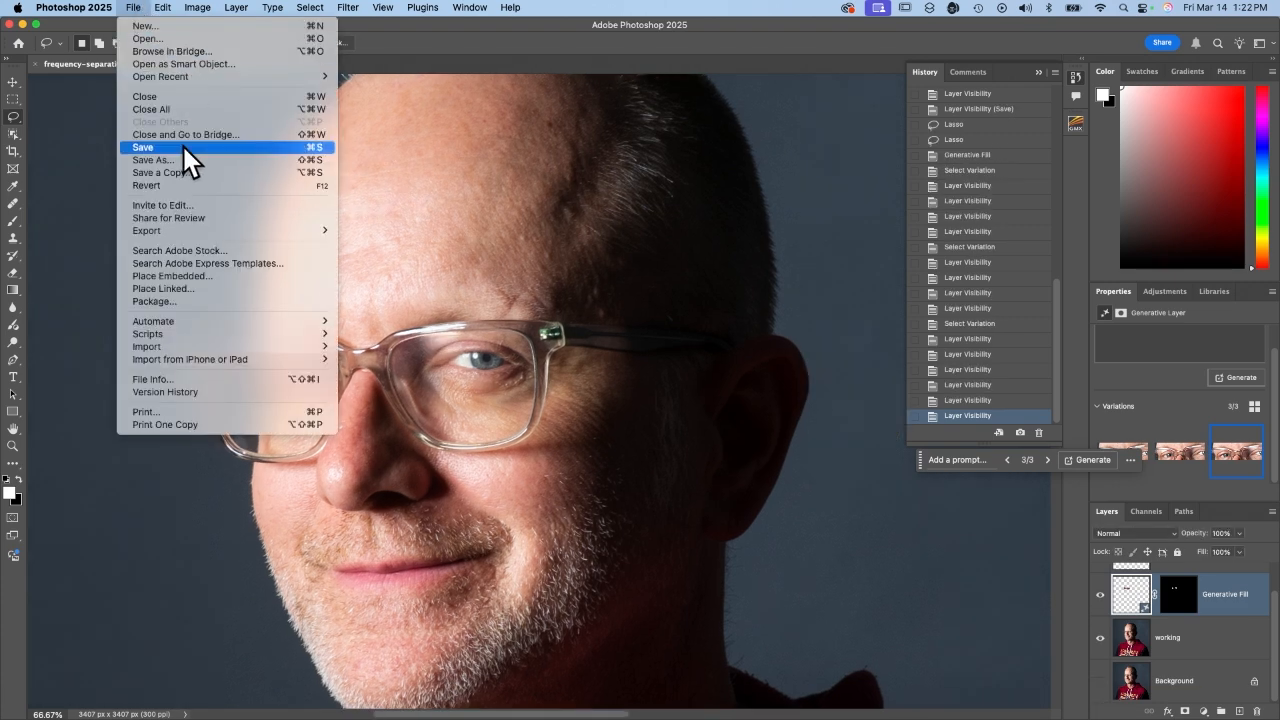
pyautogui.click(314, 150)
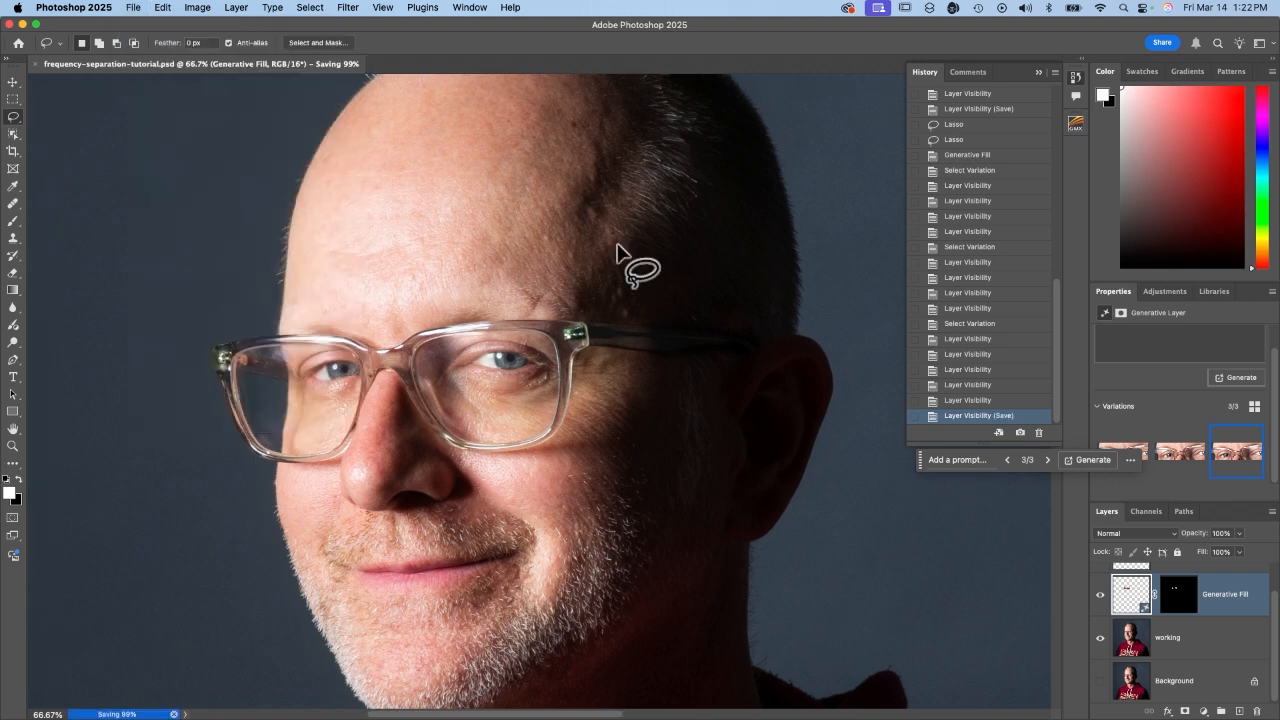
# Merge the working, Generative Fill and blemishes layers into a single layer above the Background.
pyautogui.click(1203, 640)
pyautogui.scroll(2, 1201, 638)
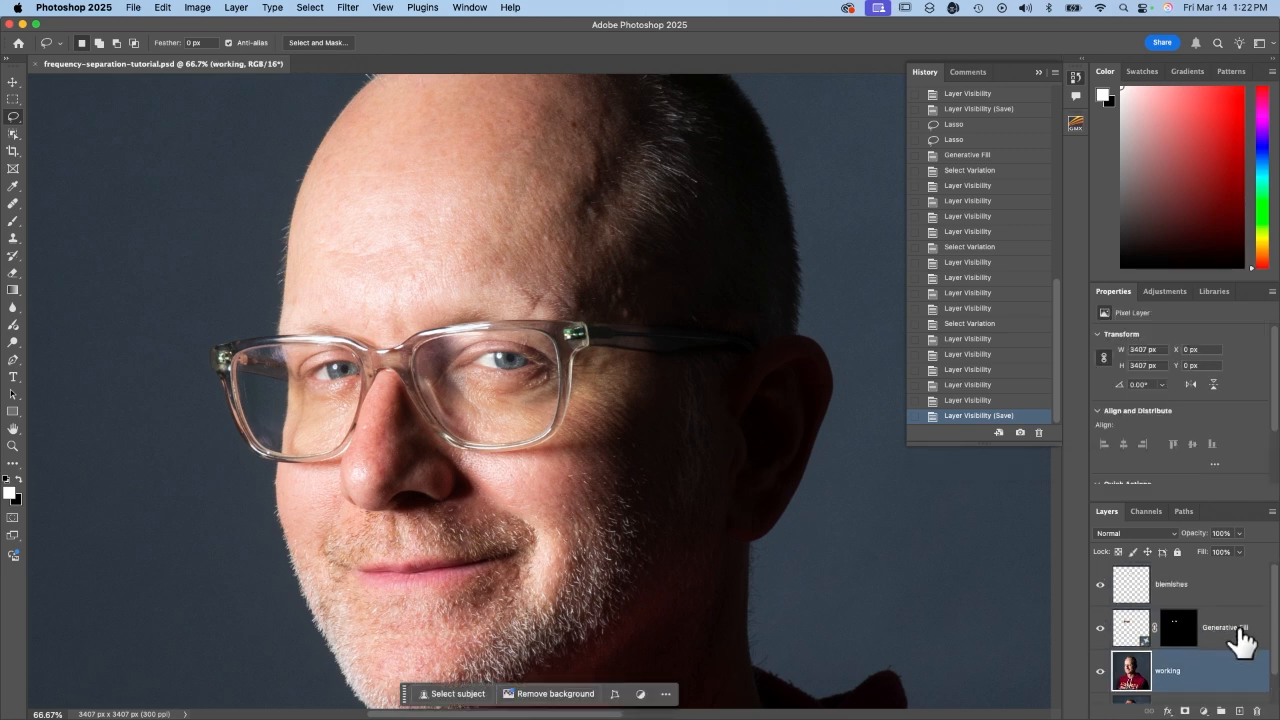
pyautogui.keyDown('shift'); pyautogui.click(1208, 594); pyautogui.keyUp('shift')
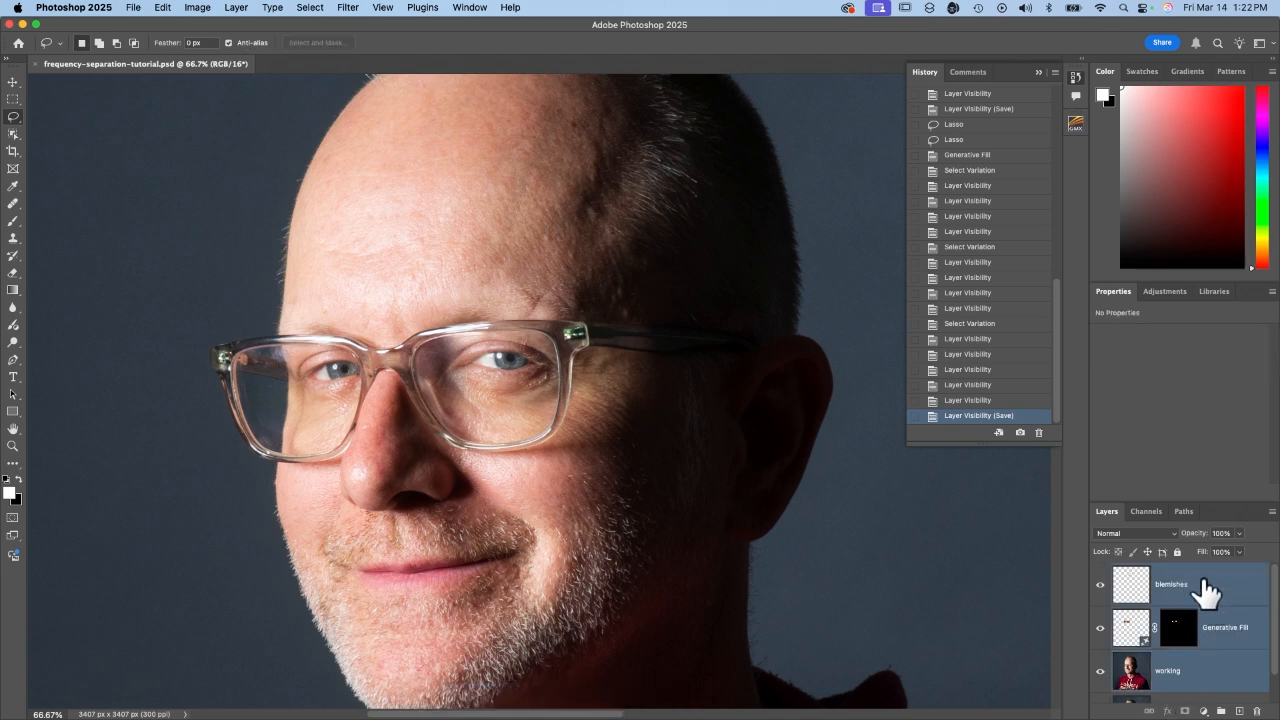
pyautogui.rightClick(1202, 579)
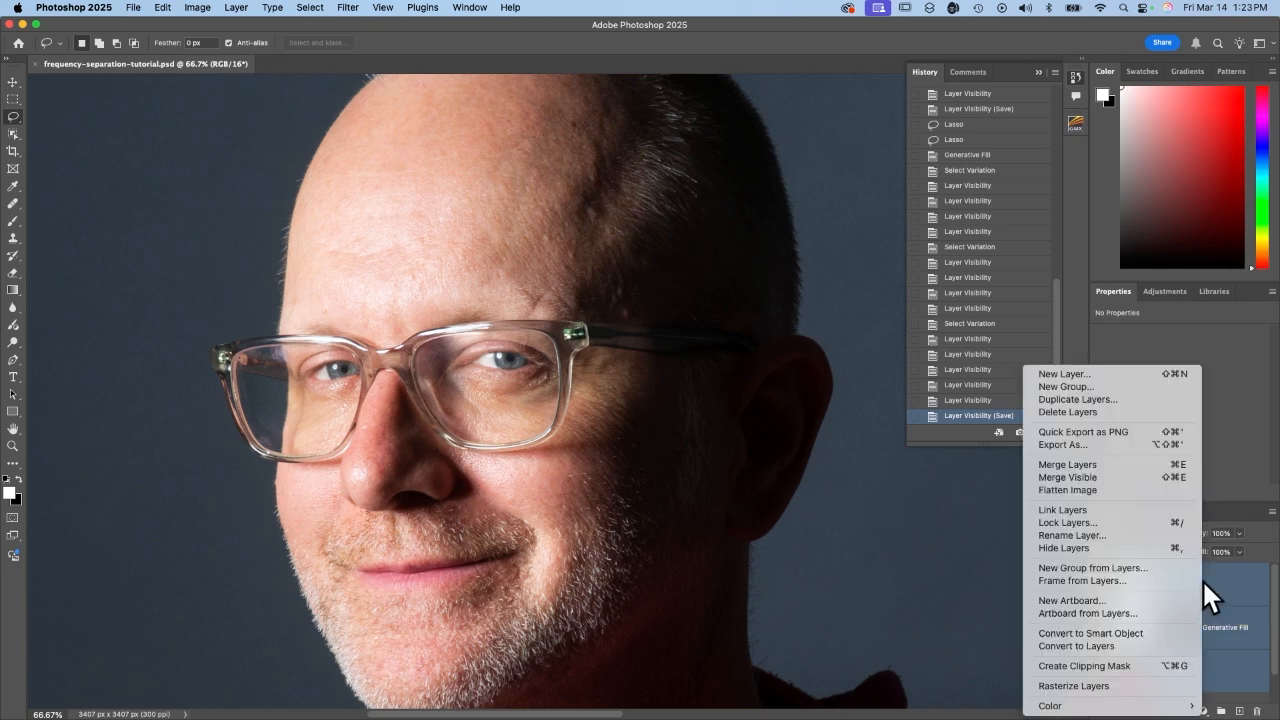
pyautogui.click(1092, 464)
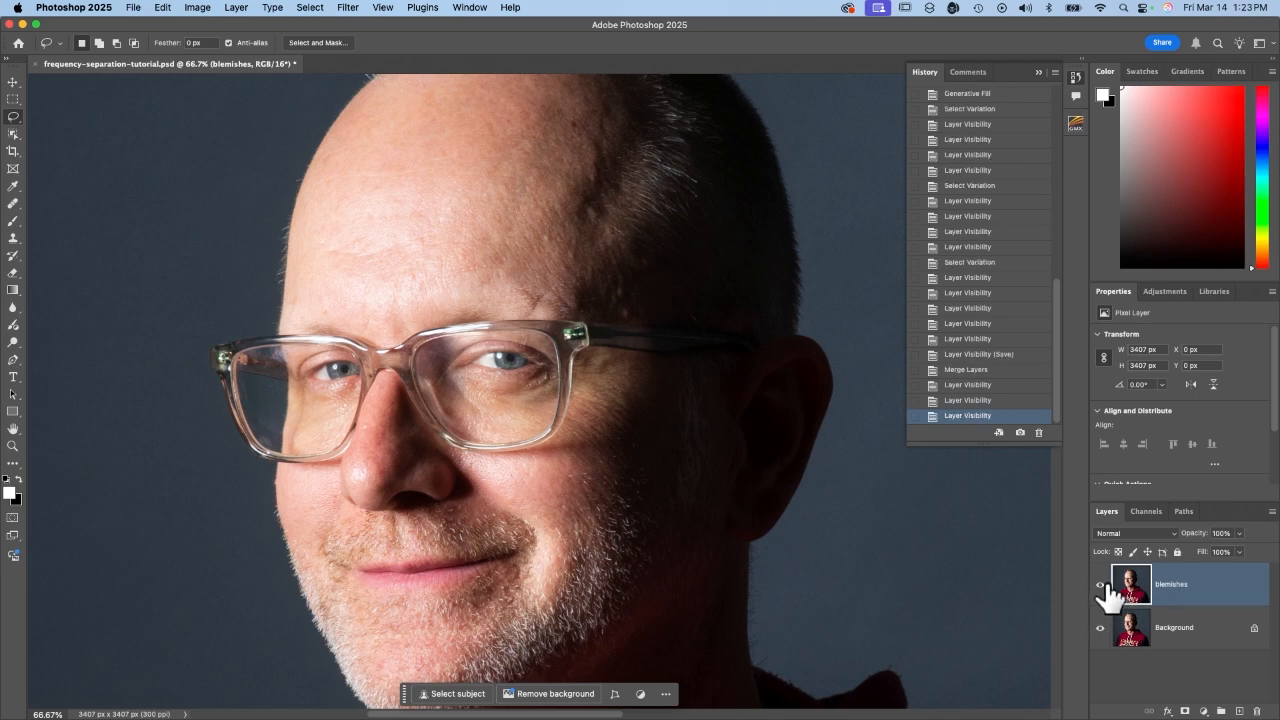
# Compare the merged layer with the original Background by toggling its visibility, and save the document.
pyautogui.click(1100, 586)
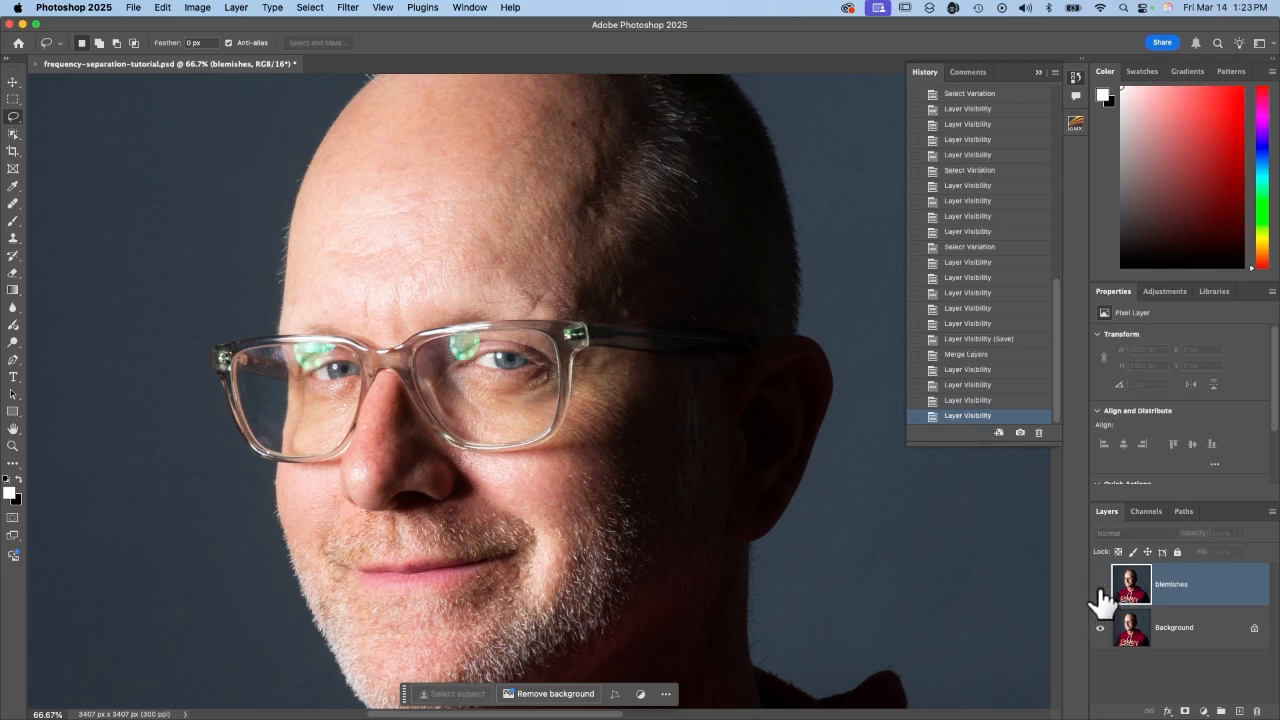
pyautogui.click(1100, 586)
pyautogui.click(1101, 588)
pyautogui.click(1101, 588)
pyautogui.press('super+s')
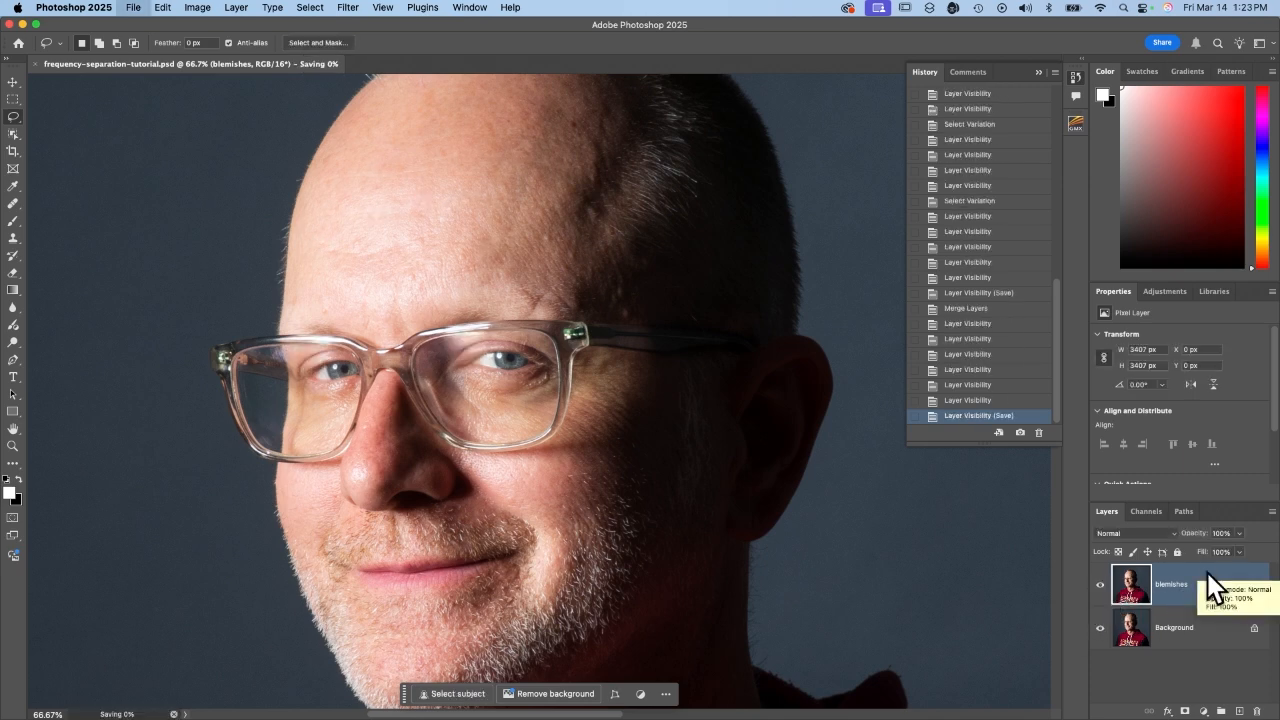
# Rename the merged blemishes layer as "working".
pyautogui.doubleClick(1169, 585)
pyautogui.write('working')
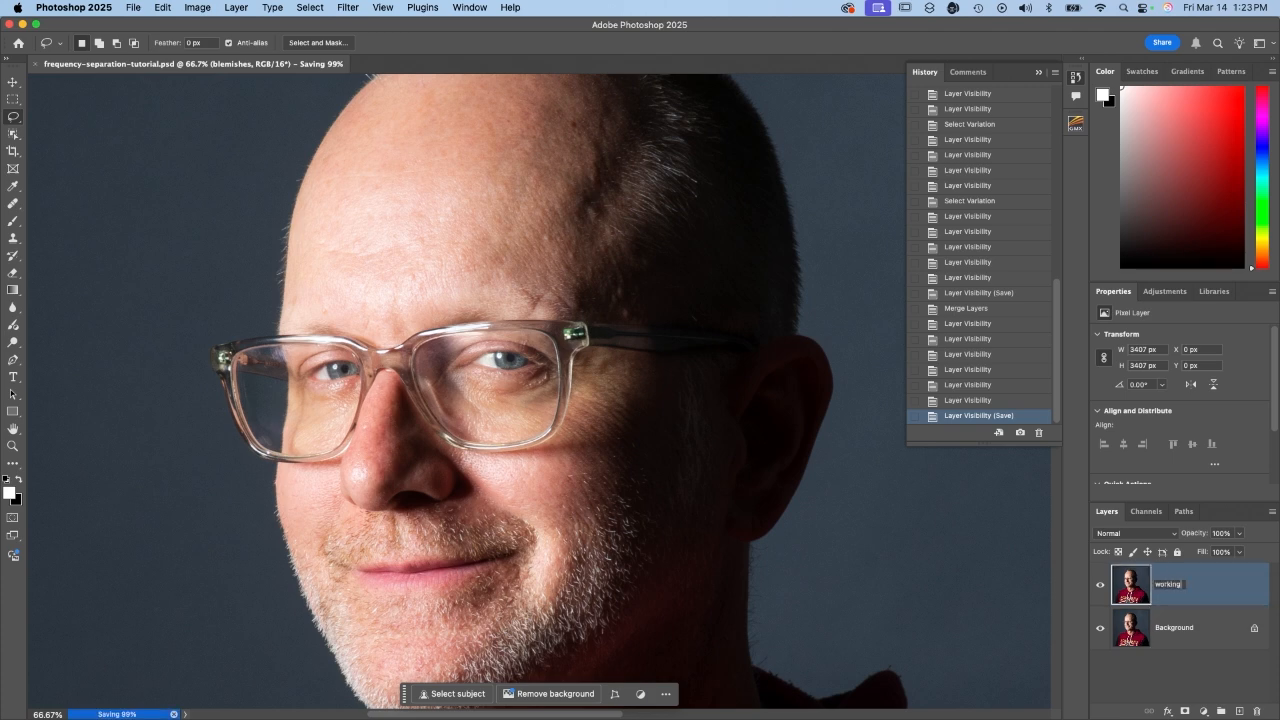
pyautogui.press('Return')
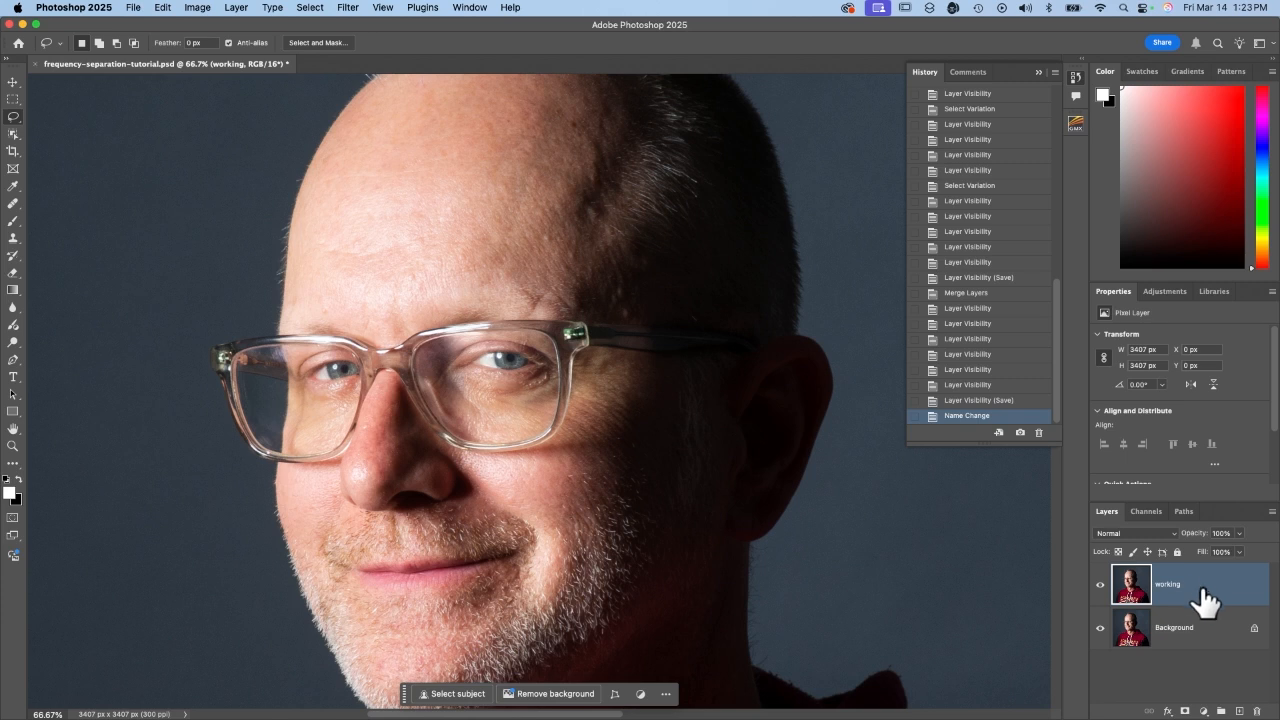
# Duplicate the working layer twice, naming the upper copy "high texture" and the lower copy "low color".
pyautogui.moveTo(1188, 594); pyautogui.dragTo(1222, 710)
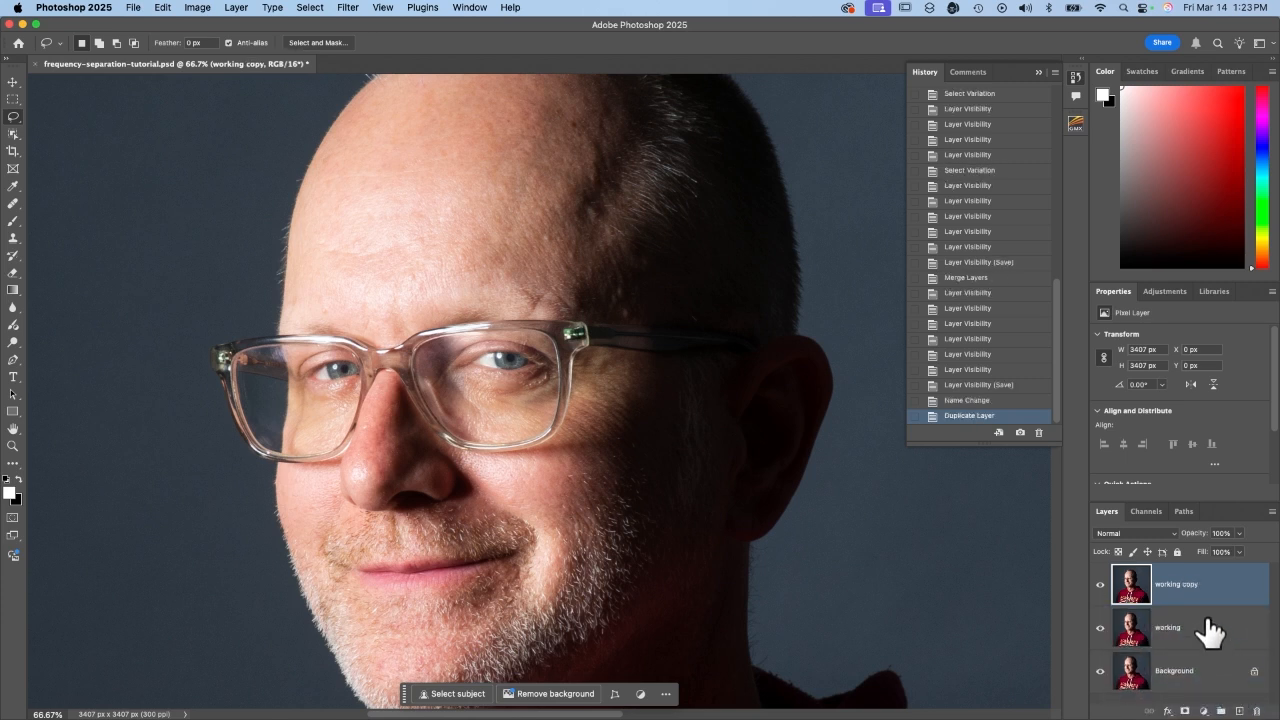
pyautogui.moveTo(1194, 594); pyautogui.dragTo(1239, 710)
pyautogui.doubleClick(1184, 585)
pyautogui.write('hi')
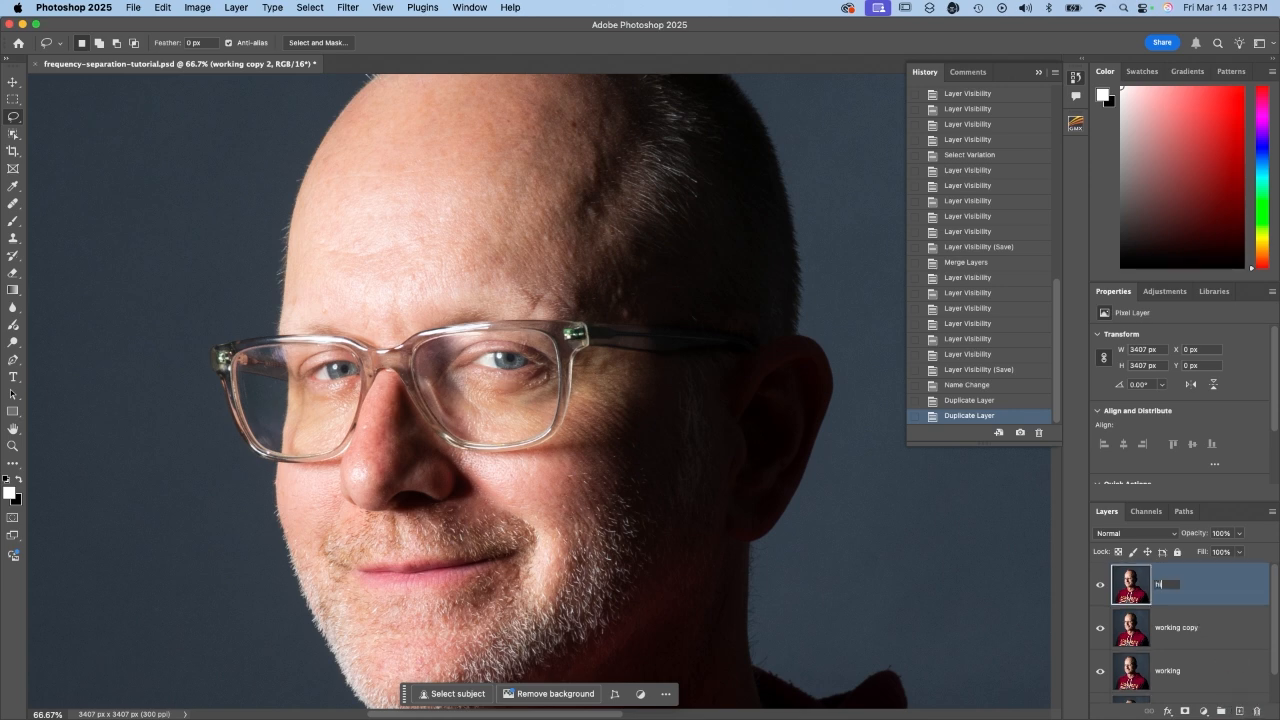
pyautogui.write('gh texture')
pyautogui.press('Return')
pyautogui.doubleClick(1199, 627)
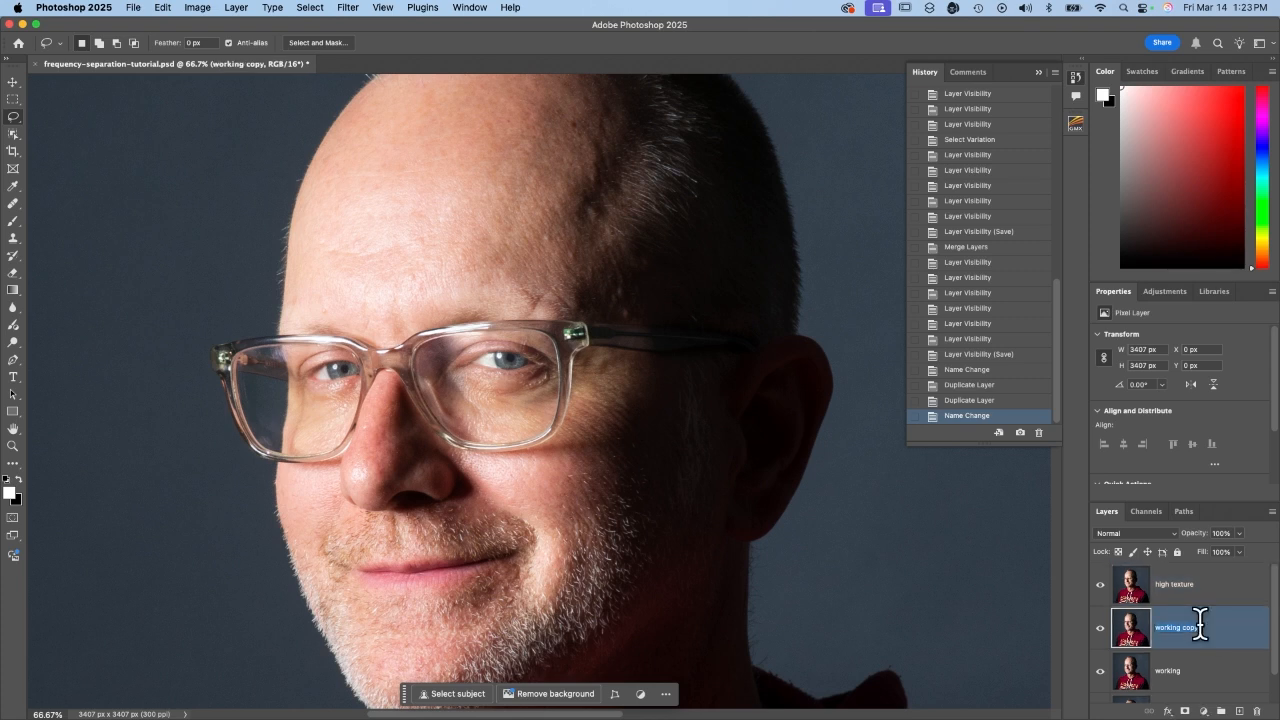
pyautogui.write('low color')
pyautogui.press('Return')
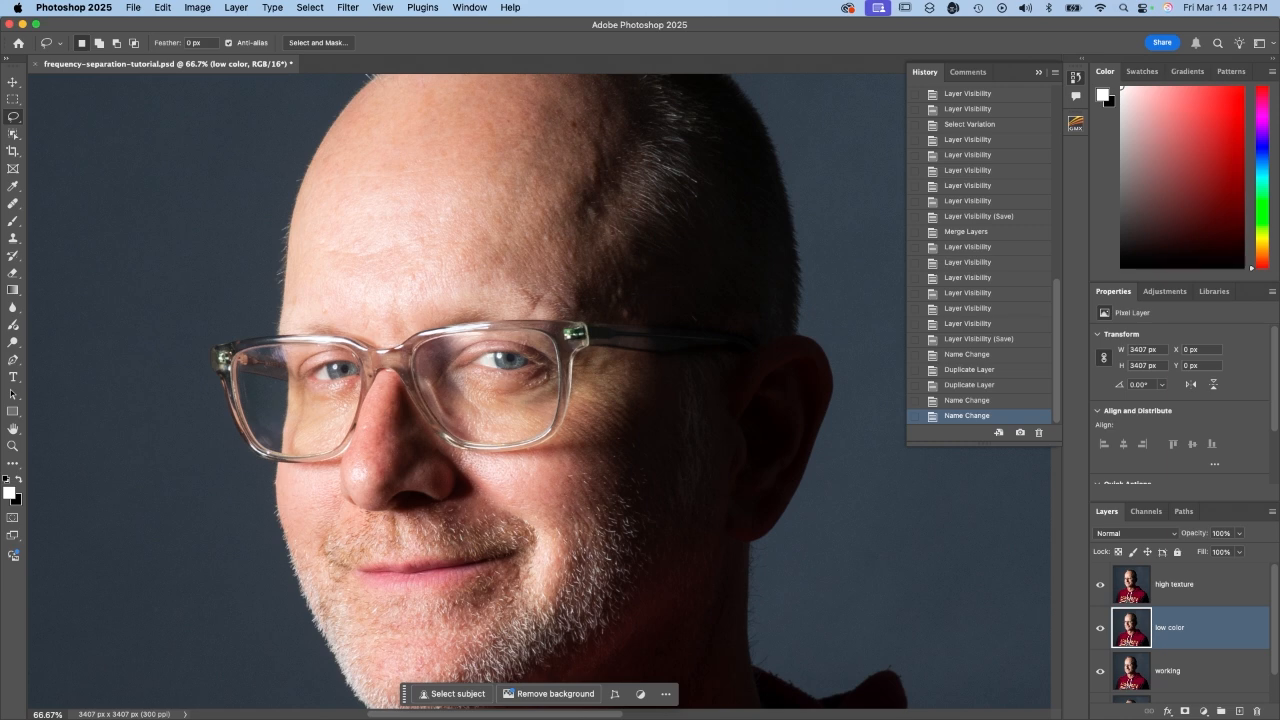
# Hide the high texture layer and apply a Gaussian Blur with a 15-pixel radius to the low color layer.
pyautogui.click(1100, 584)
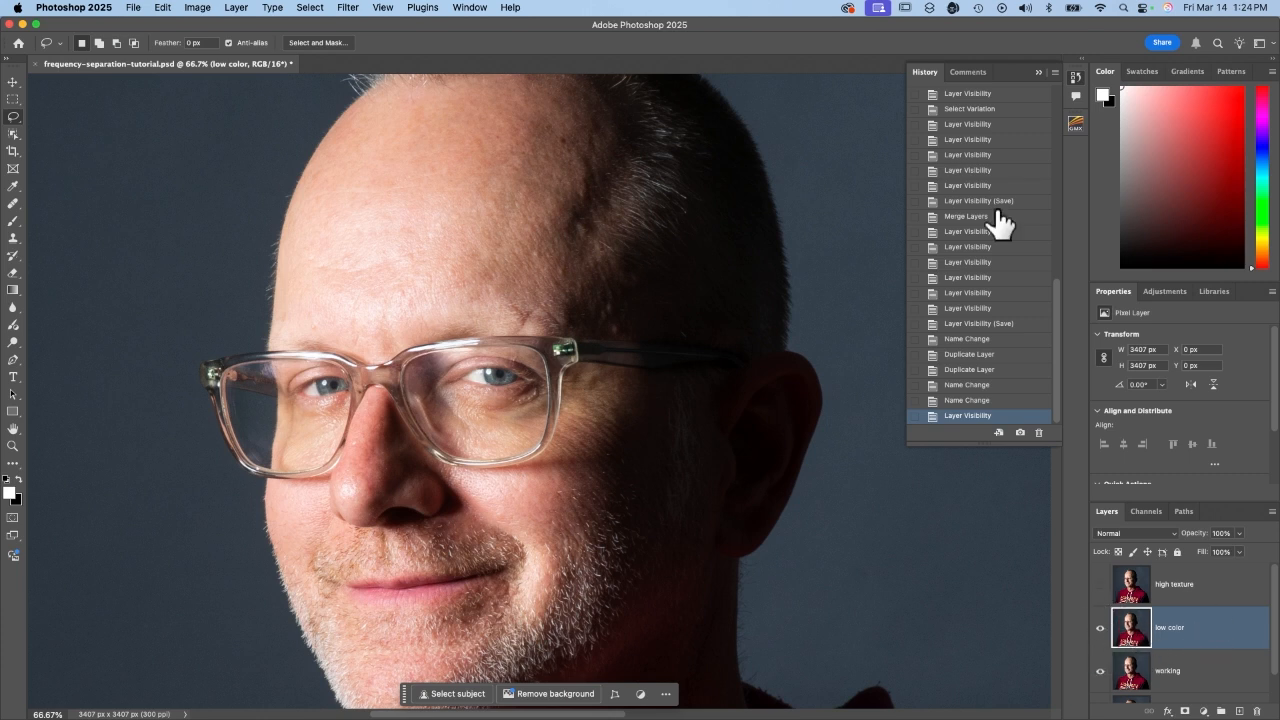
pyautogui.click(347, 8)
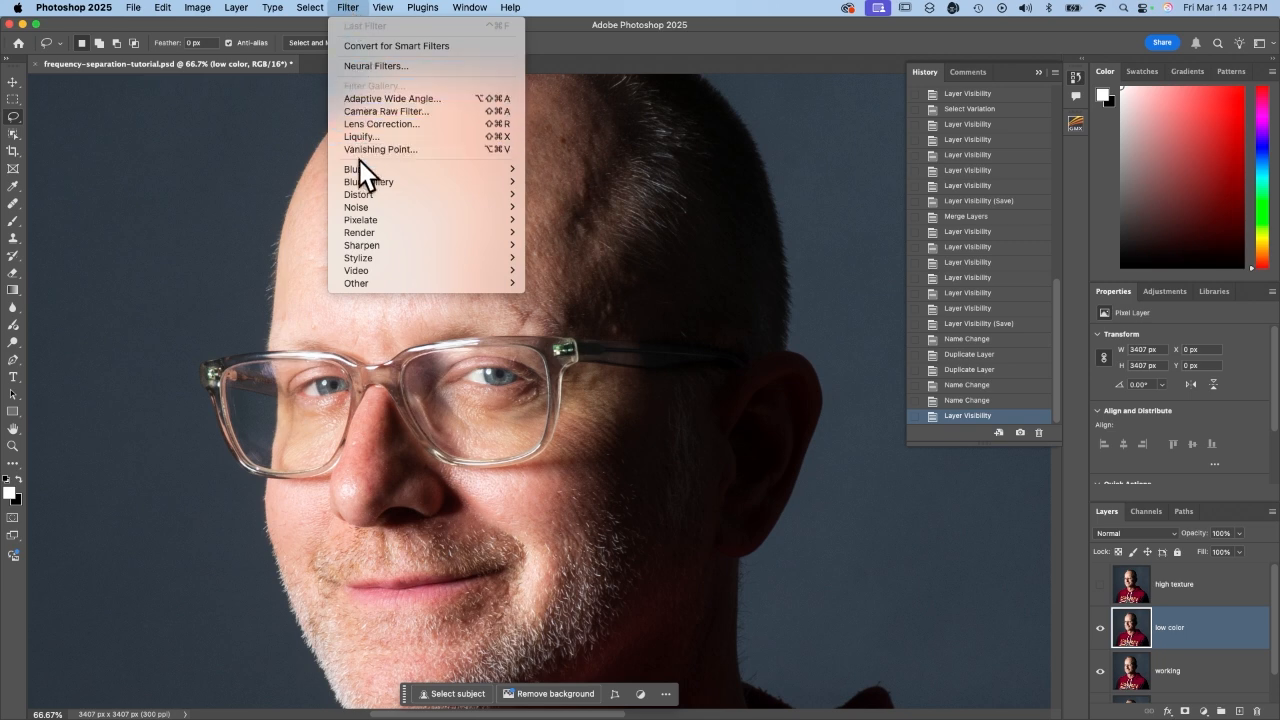
pyautogui.moveTo(436, 173)
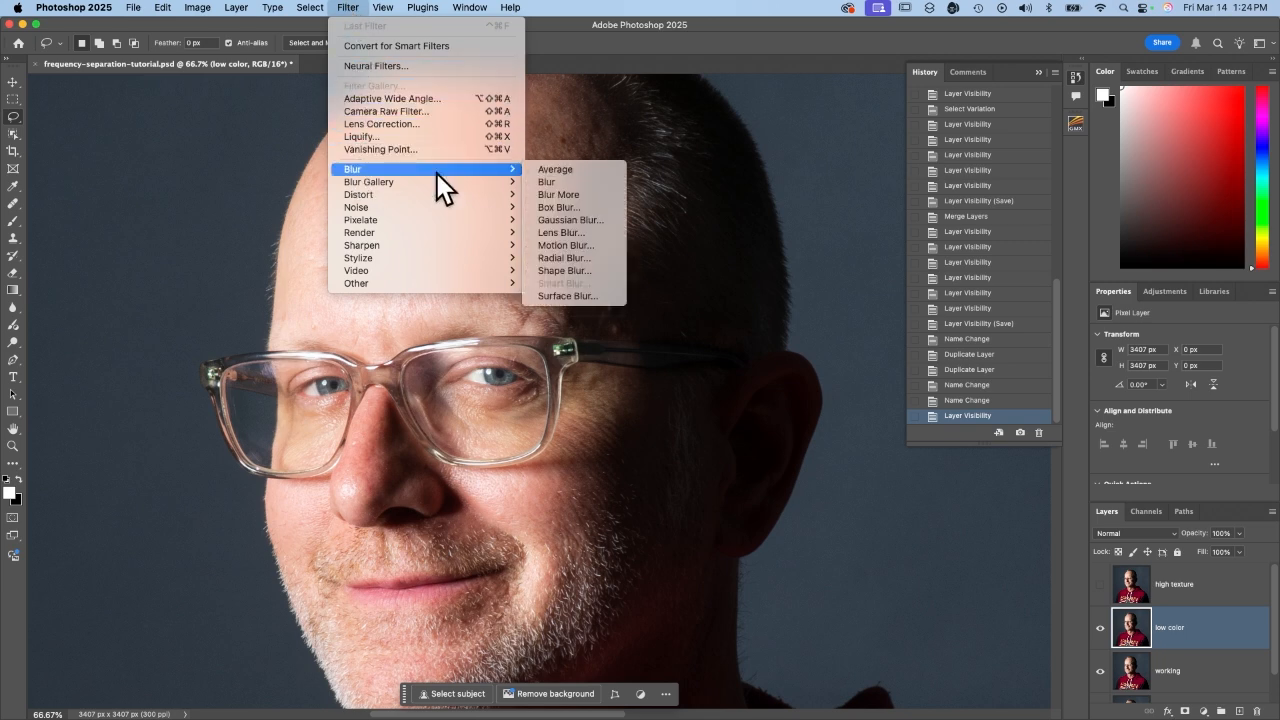
pyautogui.click(558, 222)
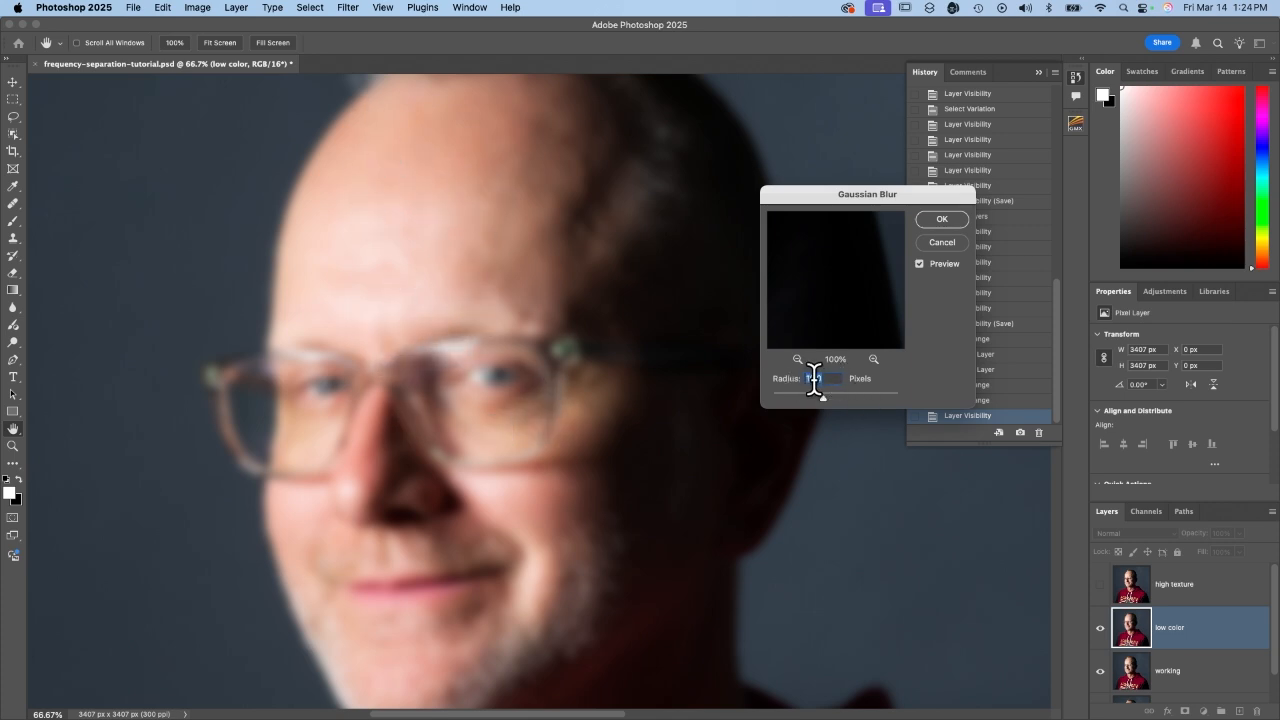
pyautogui.moveTo(826, 396); pyautogui.dragTo(829, 394)
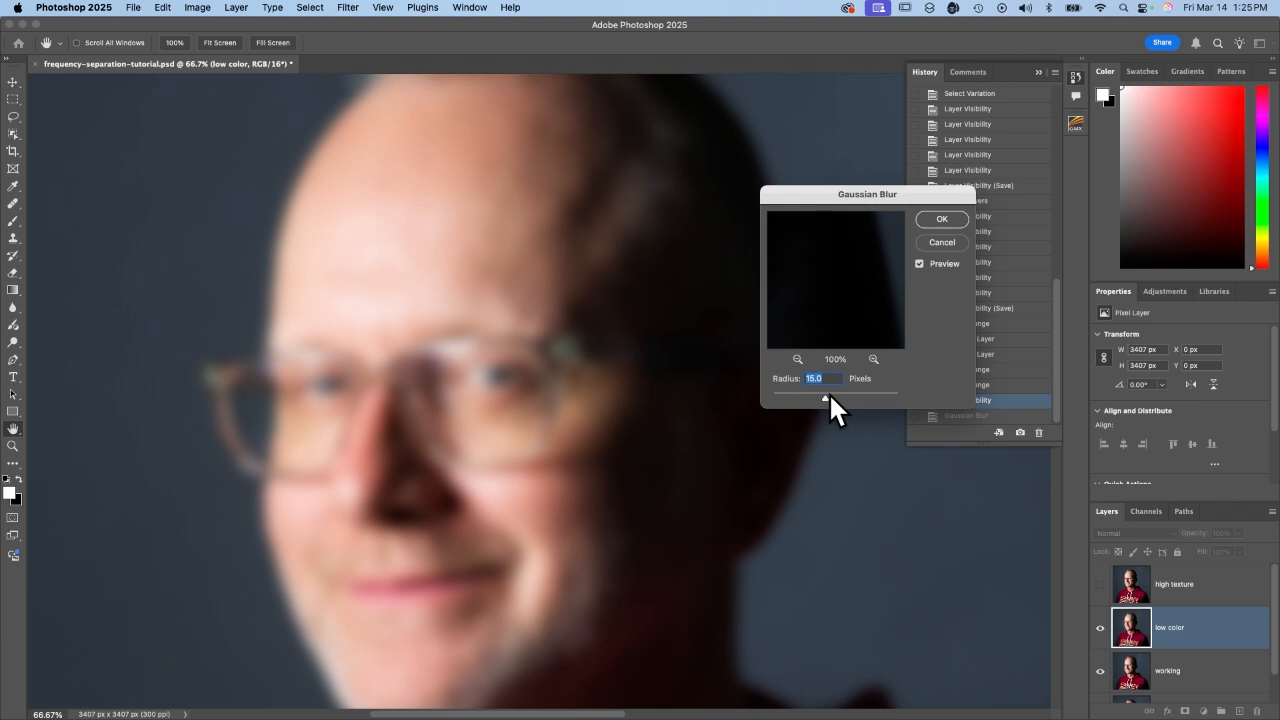
pyautogui.click(810, 394)
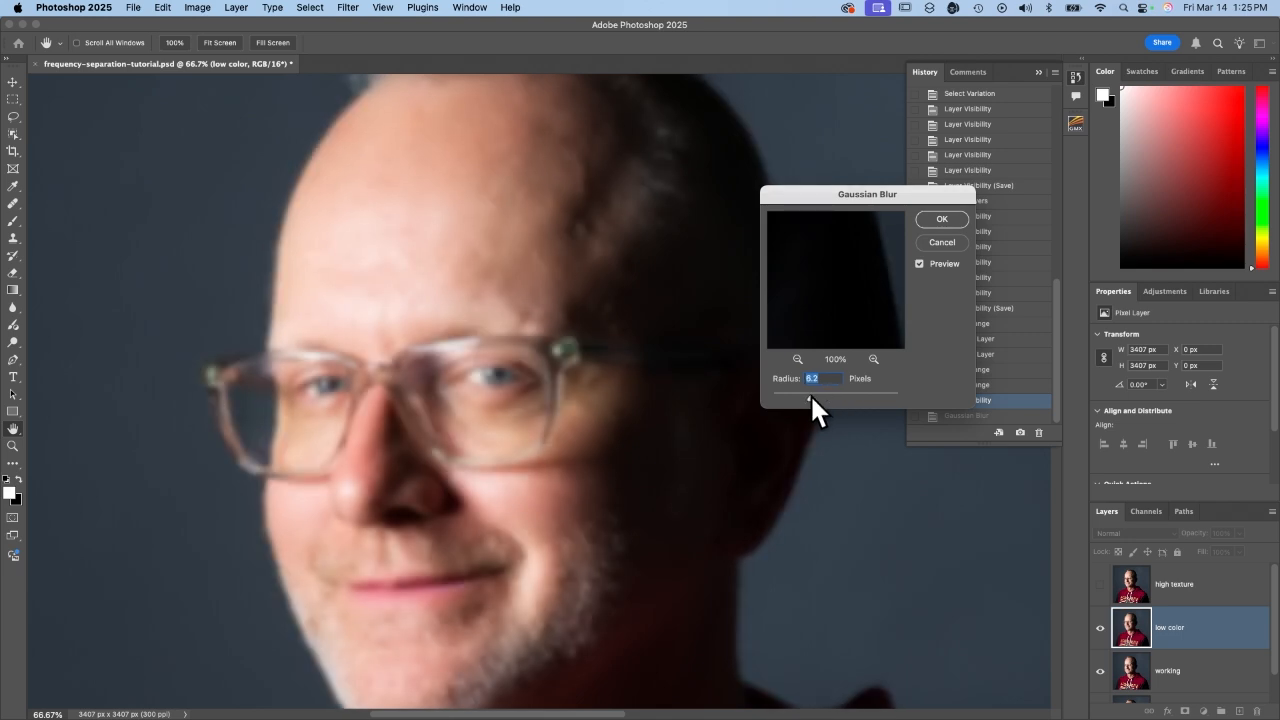
pyautogui.moveTo(820, 394); pyautogui.dragTo(819, 395)
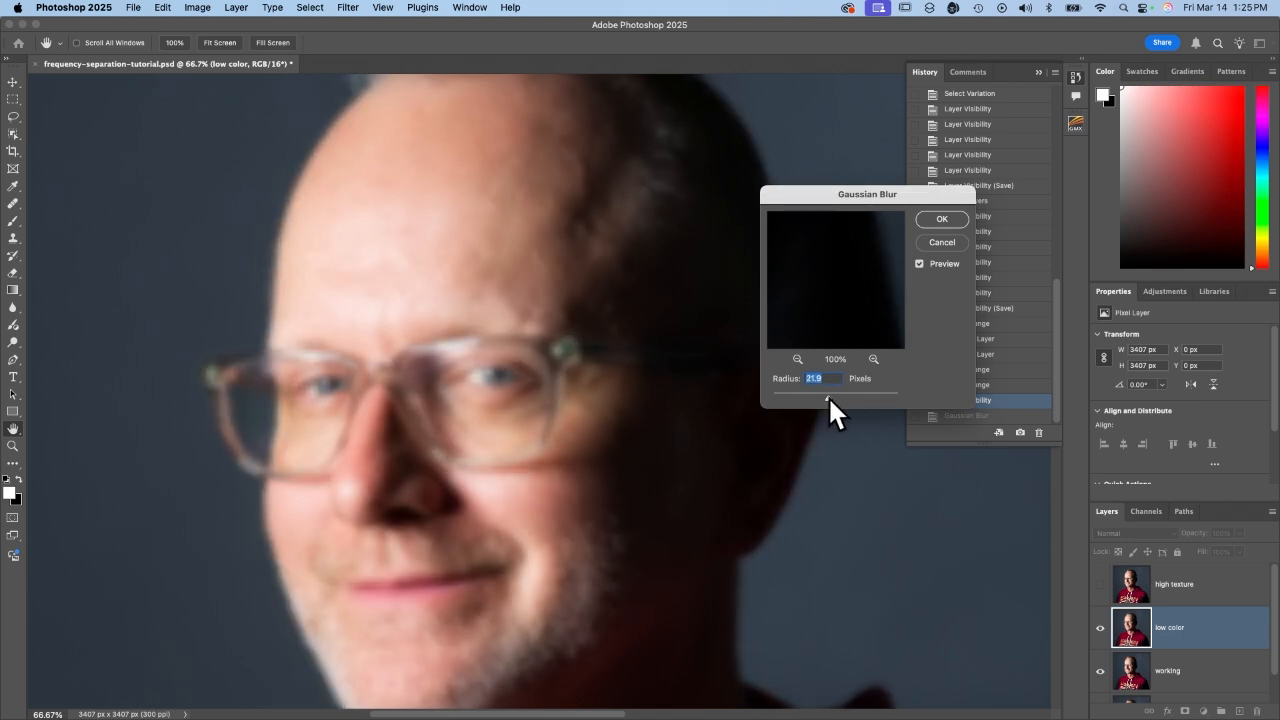
pyautogui.write('15')
pyautogui.press('Tab')
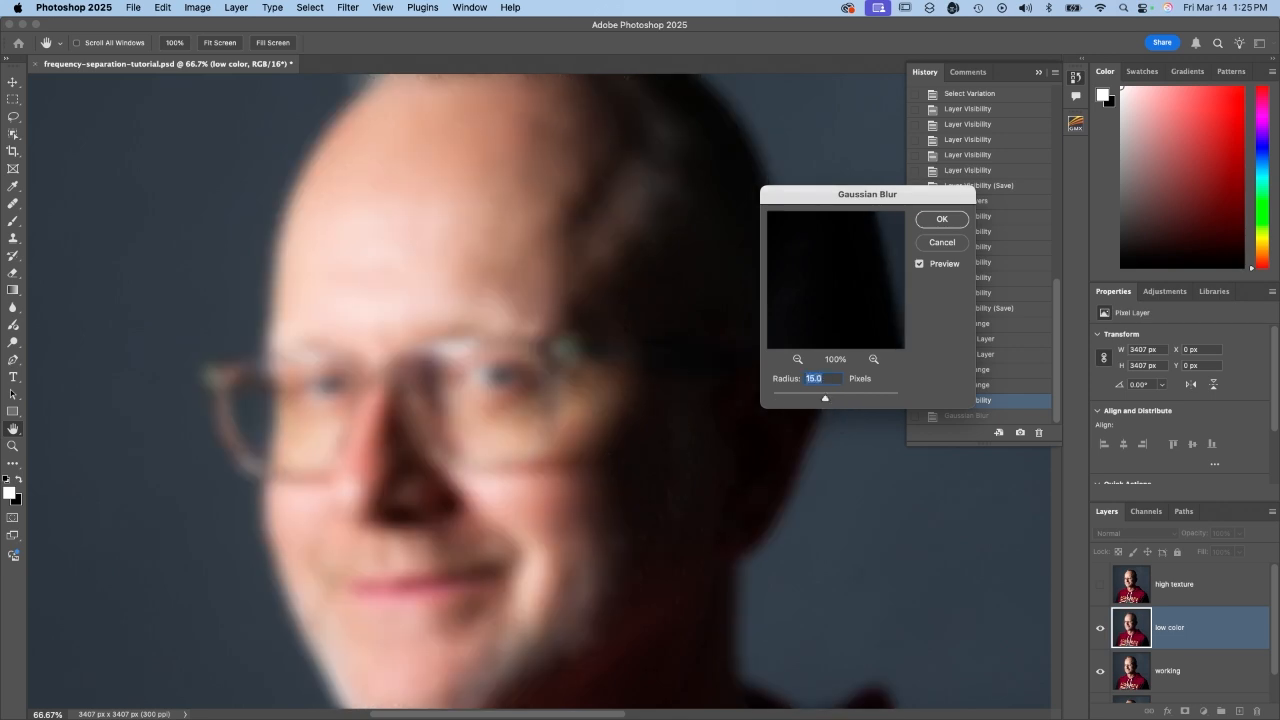
pyautogui.click(941, 219)
pyautogui.press('l')
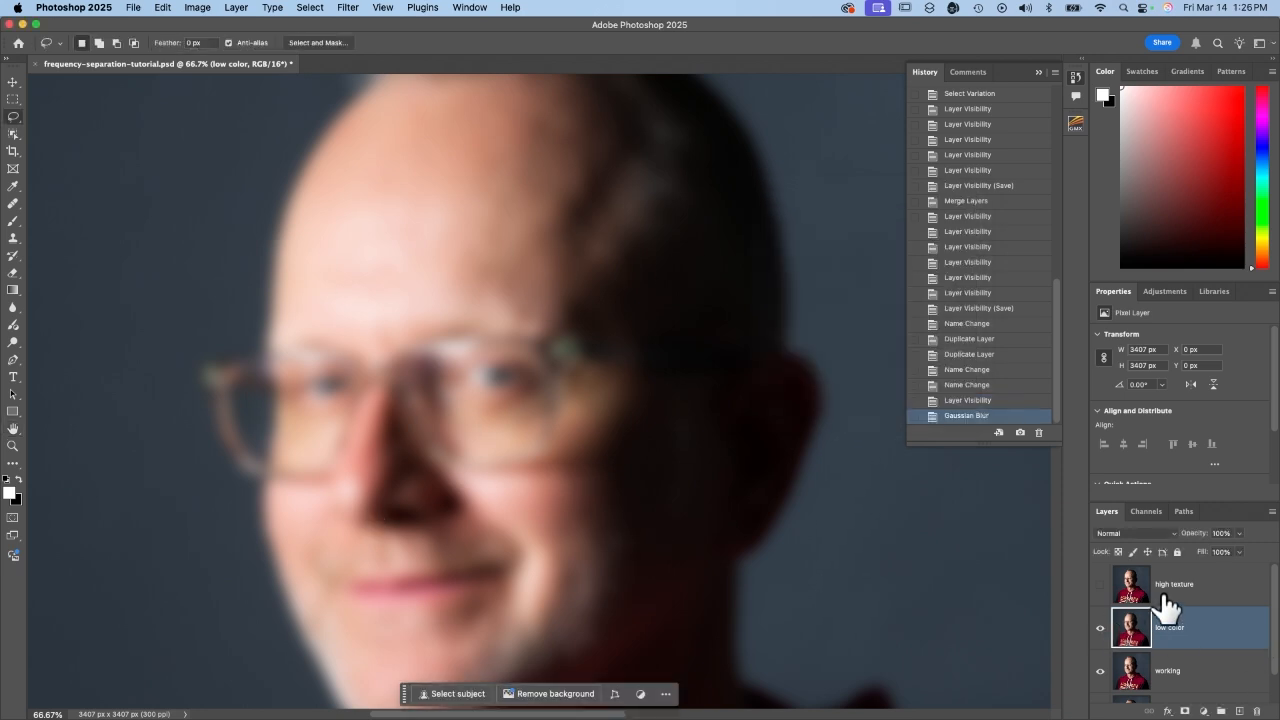
# Show the high texture layer and start Apply Image on it with low color as the source layer.
pyautogui.click(1100, 585)
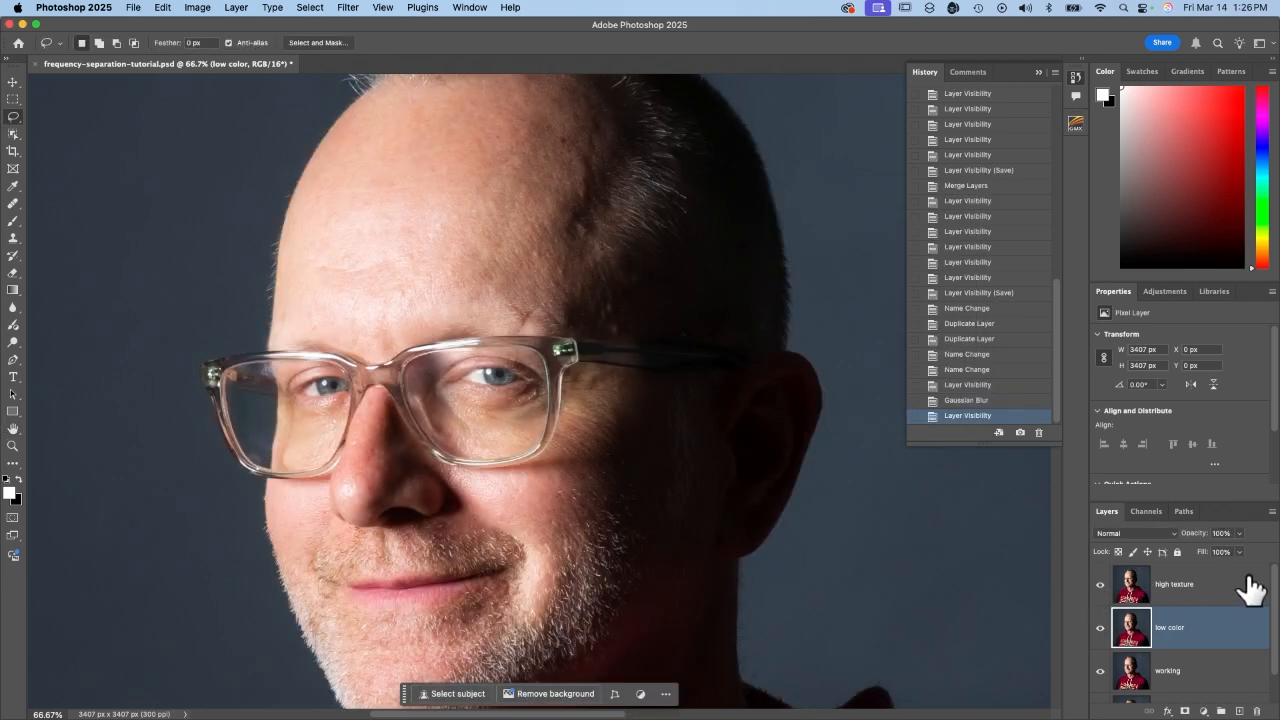
pyautogui.click(1203, 603)
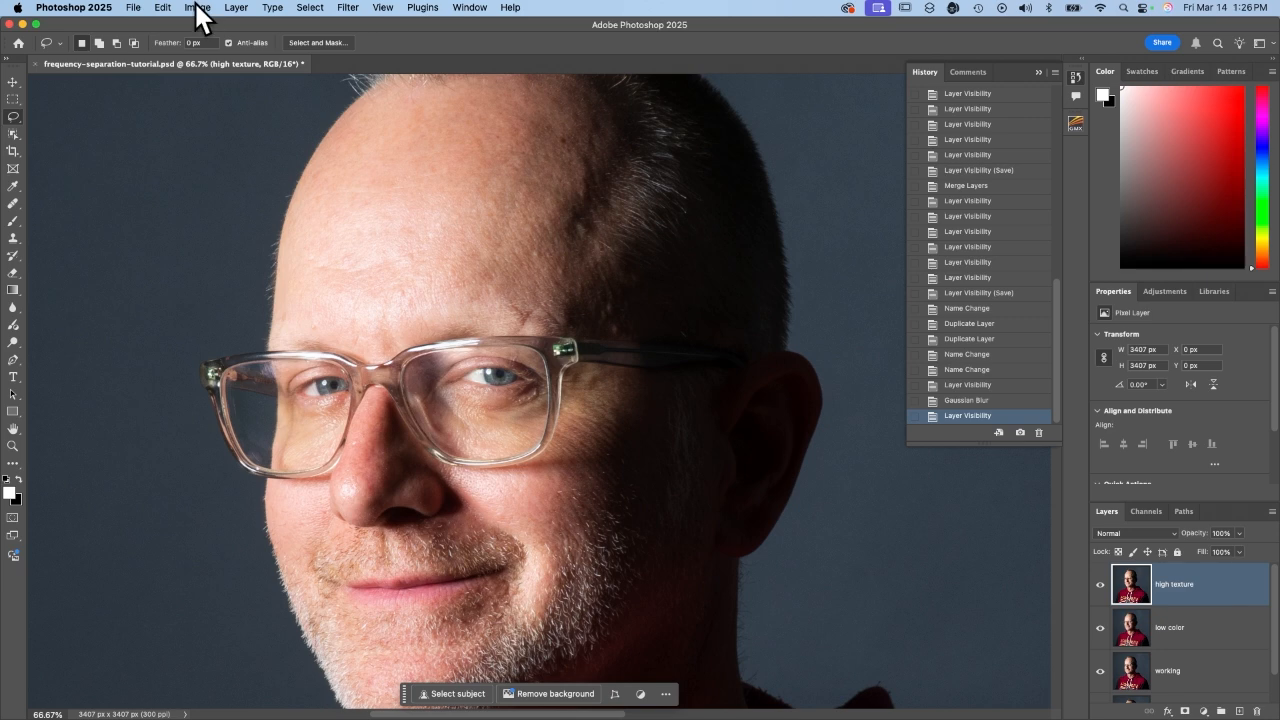
pyautogui.click(197, 8)
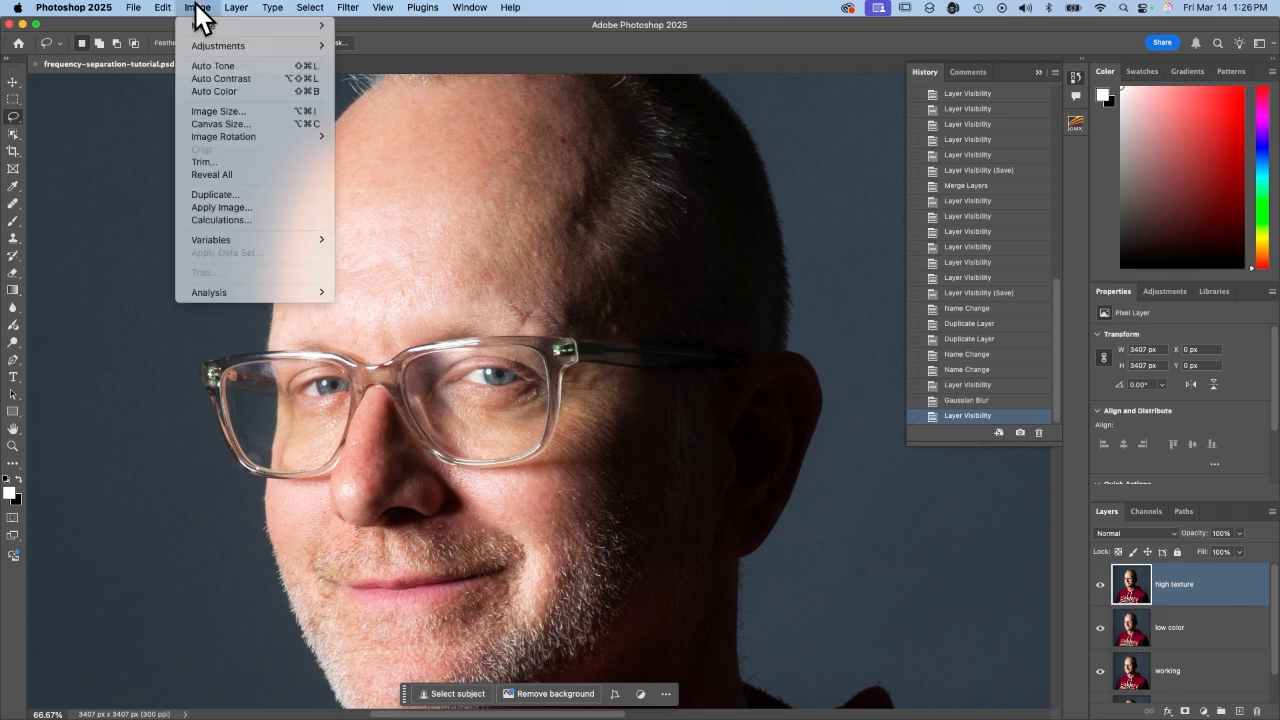
pyautogui.click(220, 208)
pyautogui.moveTo(795, 196); pyautogui.dragTo(396, 169)
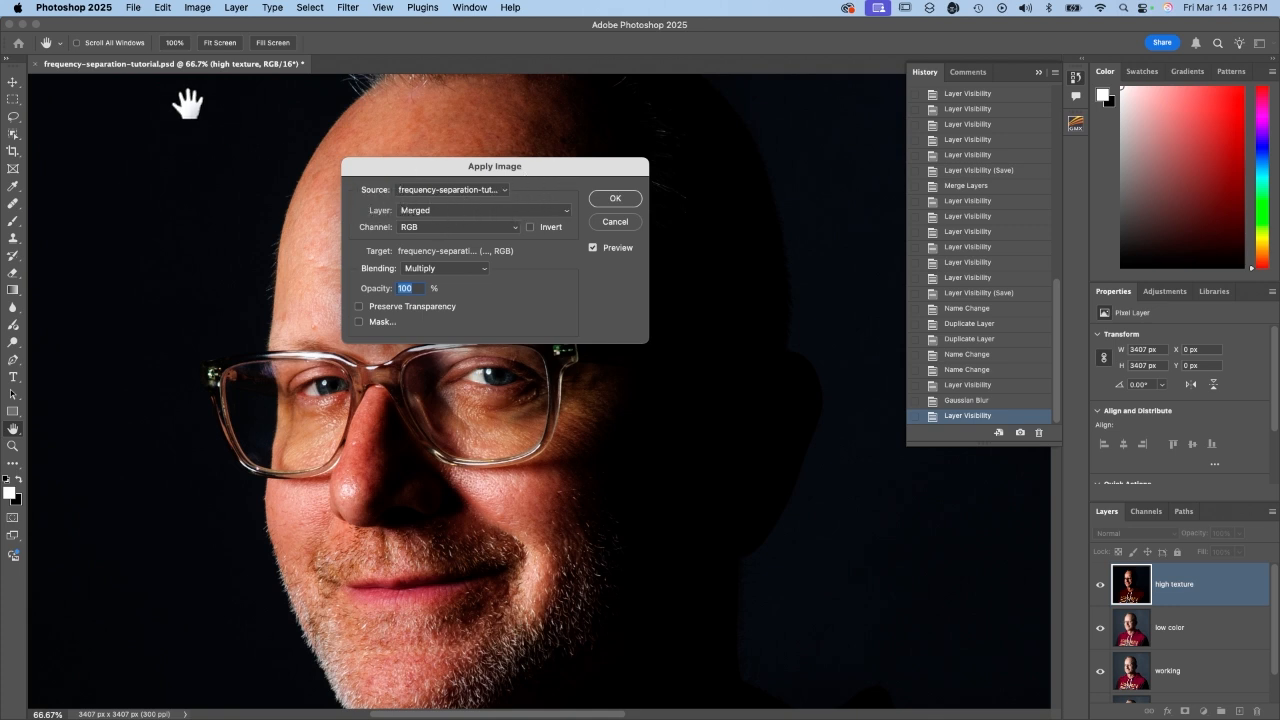
pyautogui.click(404, 209)
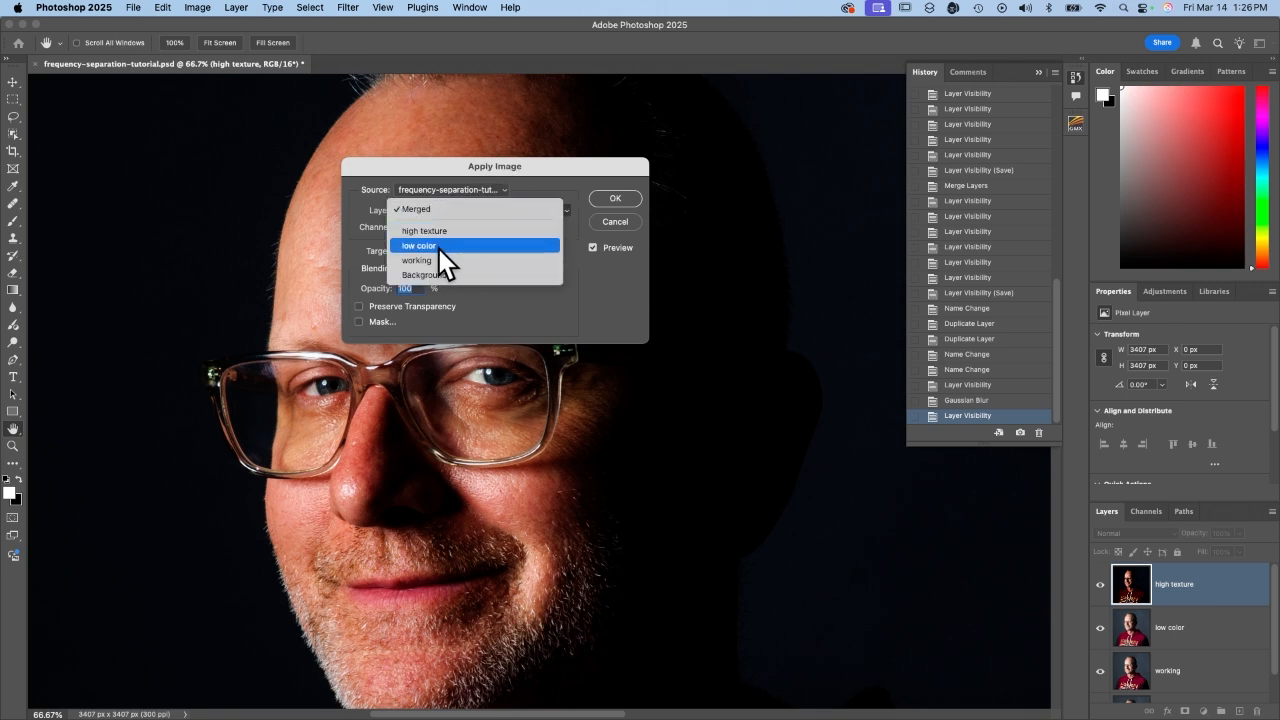
pyautogui.click(439, 247)
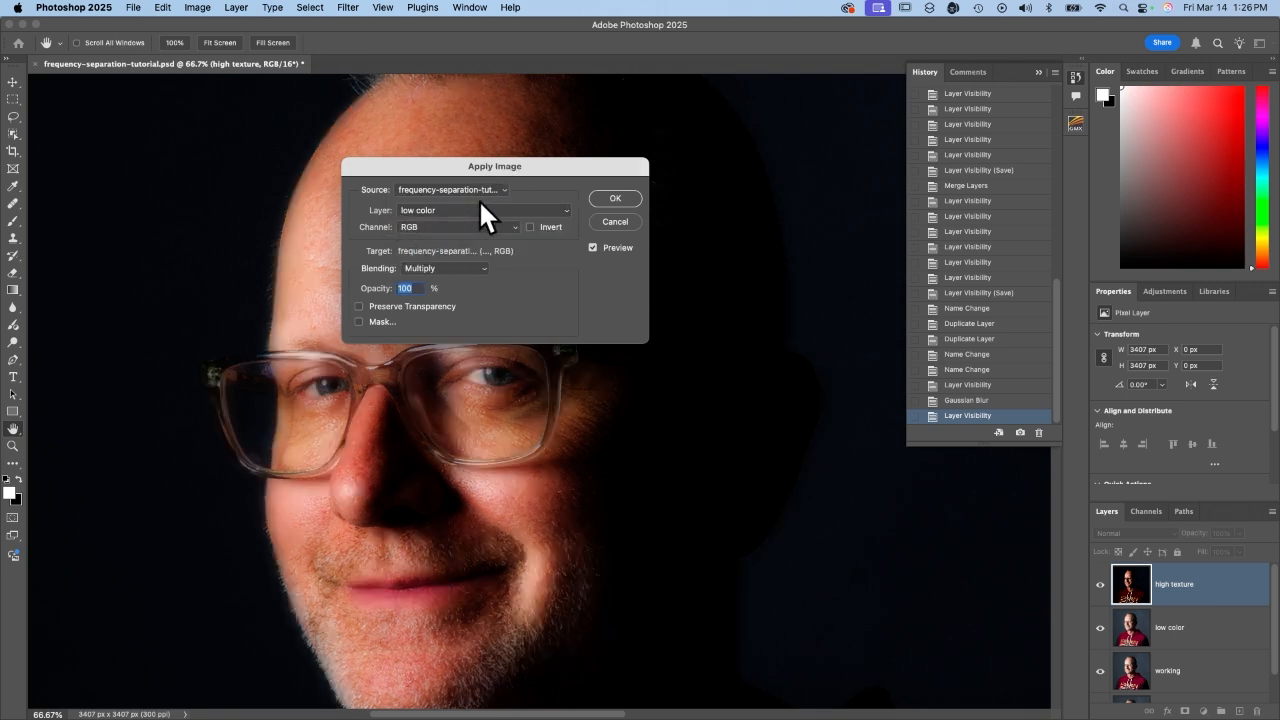
pyautogui.click(470, 209)
pyautogui.click(463, 211)
# Apply the low color image with Subtract blending, scale 2 and offset 128.
pyautogui.click(465, 268)
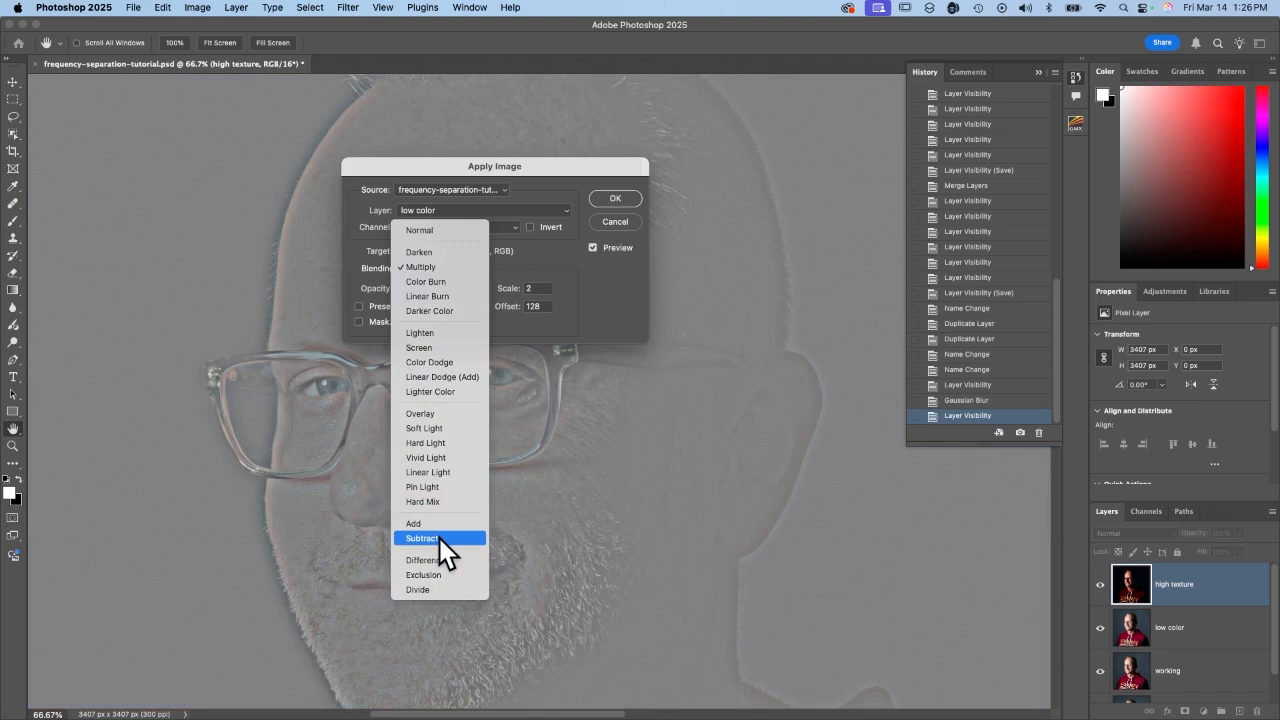
pyautogui.click(439, 538)
pyautogui.moveTo(538, 288); pyautogui.dragTo(507, 288)
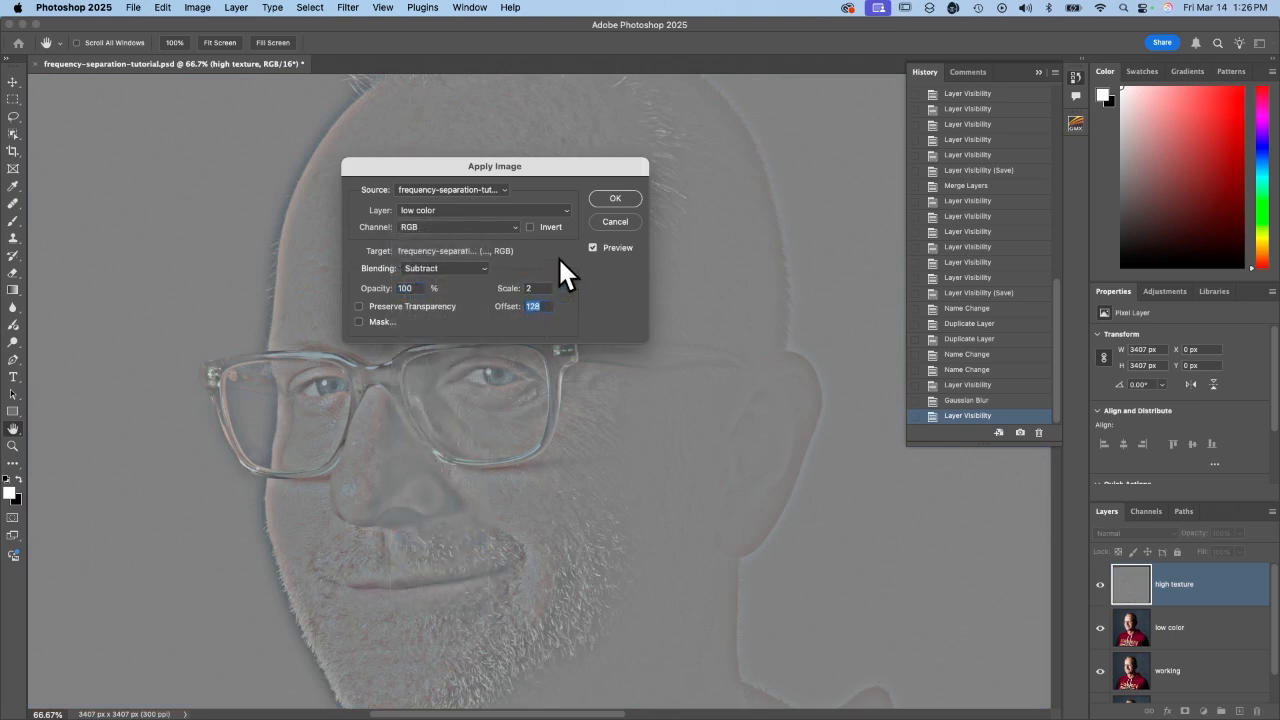
pyautogui.click(612, 198)
pyautogui.press('l')
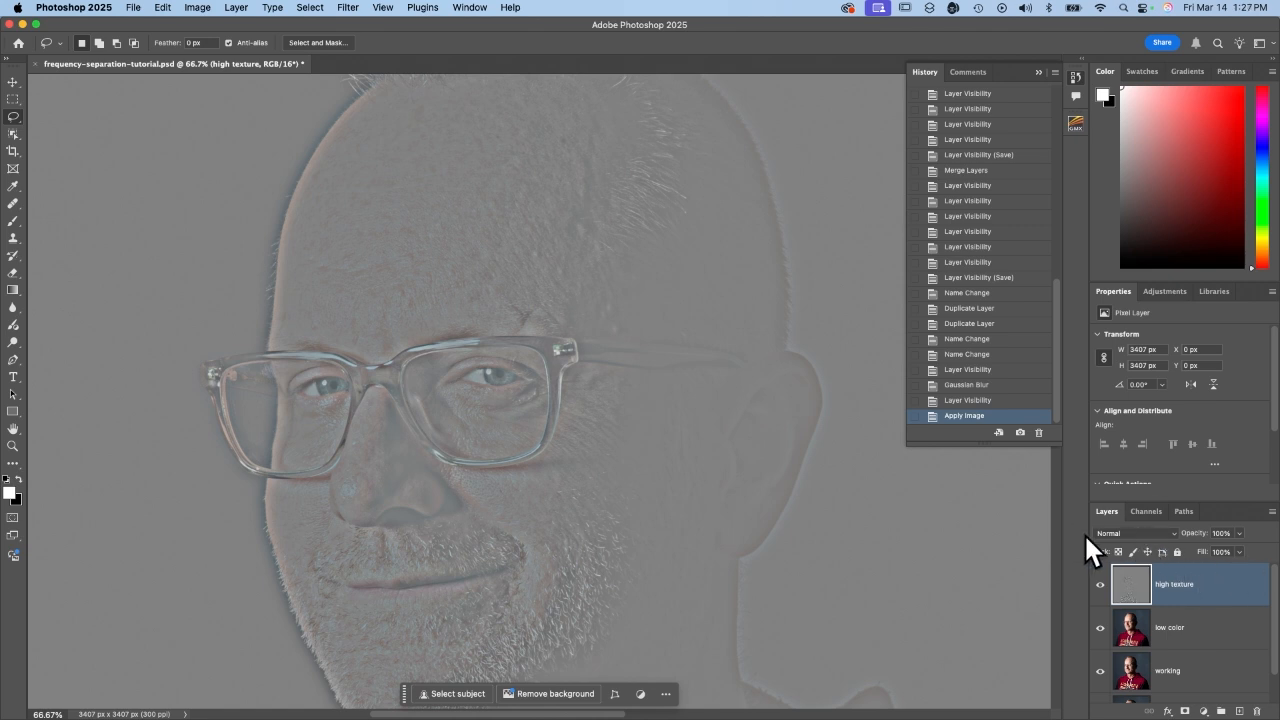
# Set the high texture layer's blend mode to Linear Light.
pyautogui.click(1172, 530)
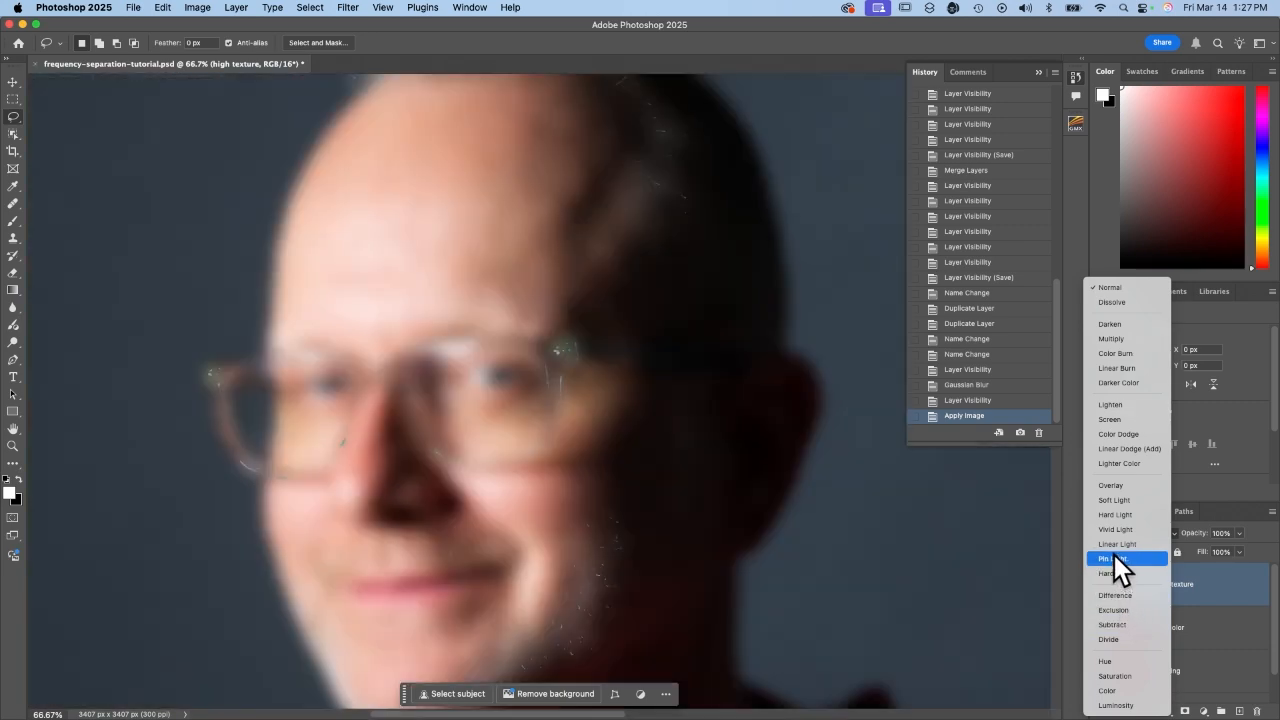
pyautogui.click(1113, 547)
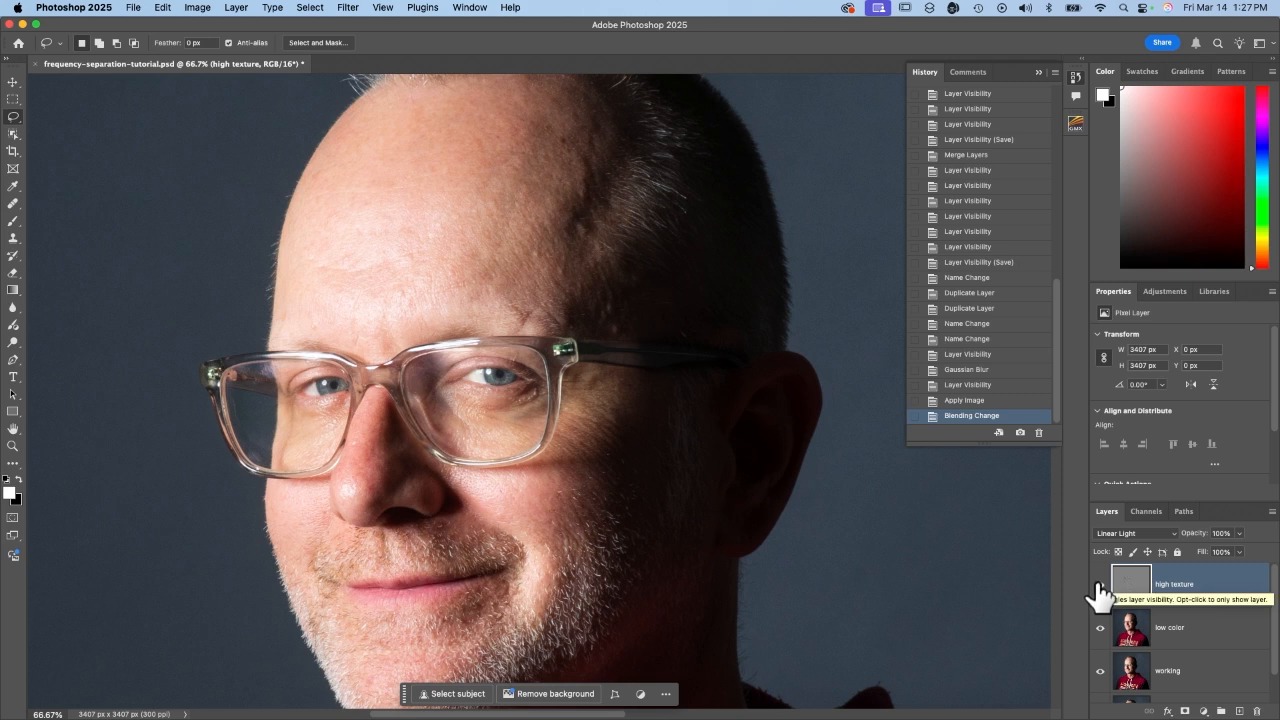
# Compare the recombined portrait by isolating the working layer and toggling the visibility of high texture and low color.
pyautogui.moveTo(1100, 590); pyautogui.dragTo(1100, 683)
pyautogui.keyDown('alt'); pyautogui.click(1100, 673); pyautogui.keyUp('alt')
pyautogui.click(1100, 672)
pyautogui.click(1101, 587)
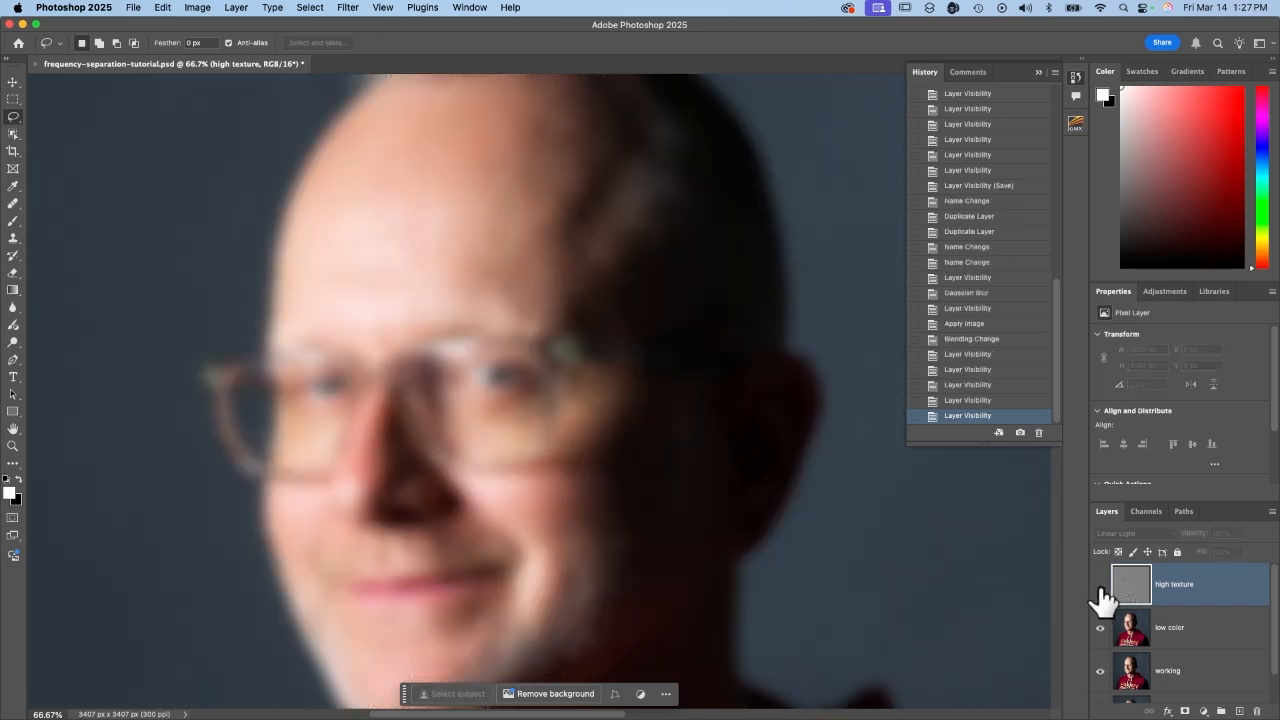
pyautogui.click(1101, 588)
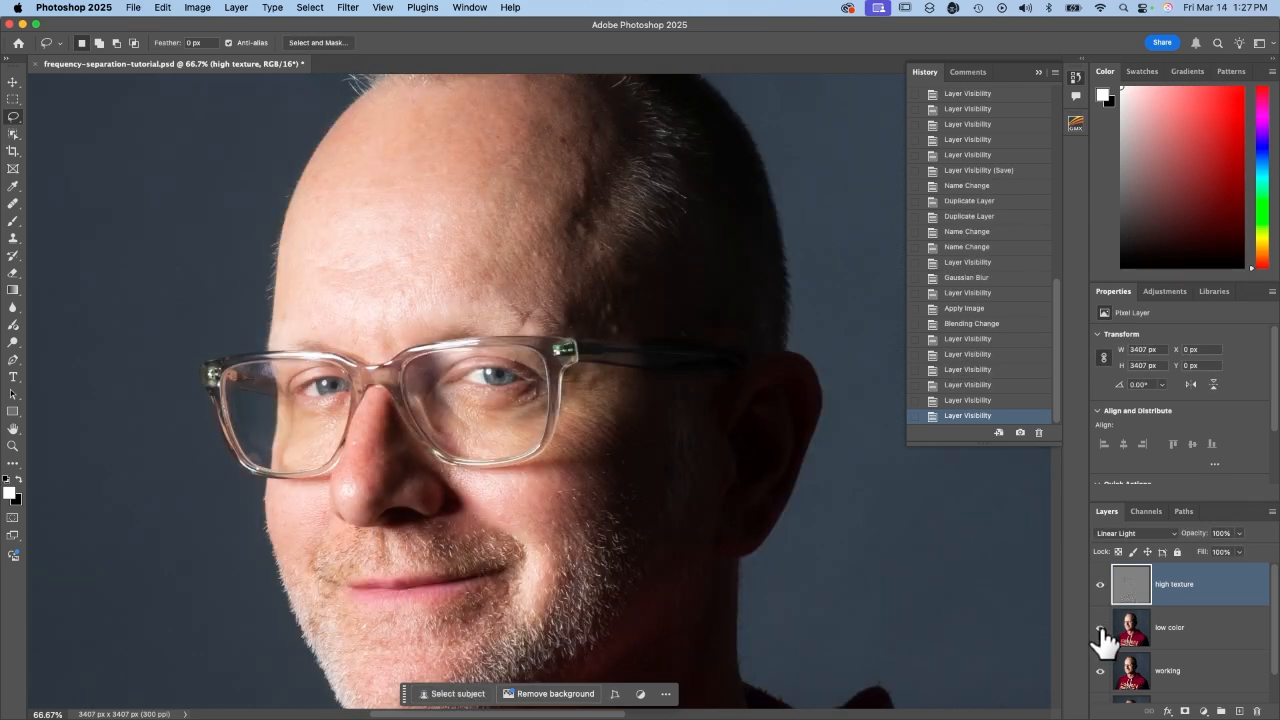
pyautogui.click(1101, 630)
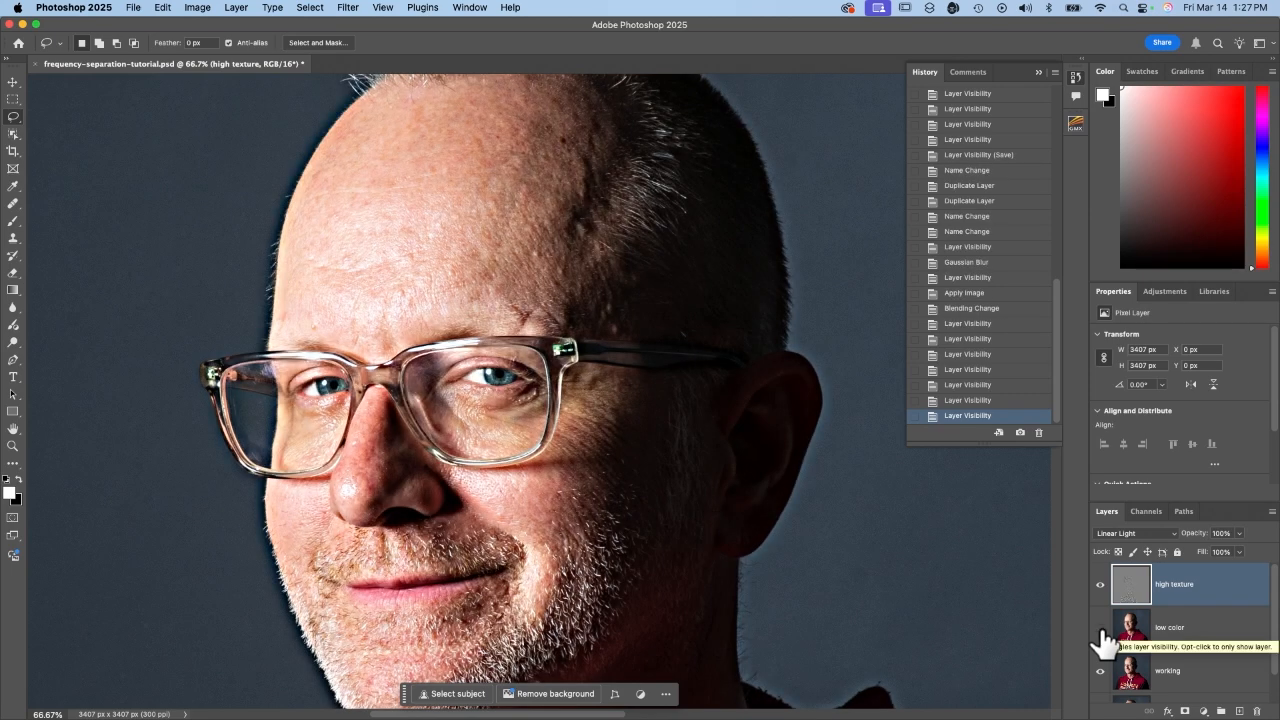
pyautogui.click(1101, 630)
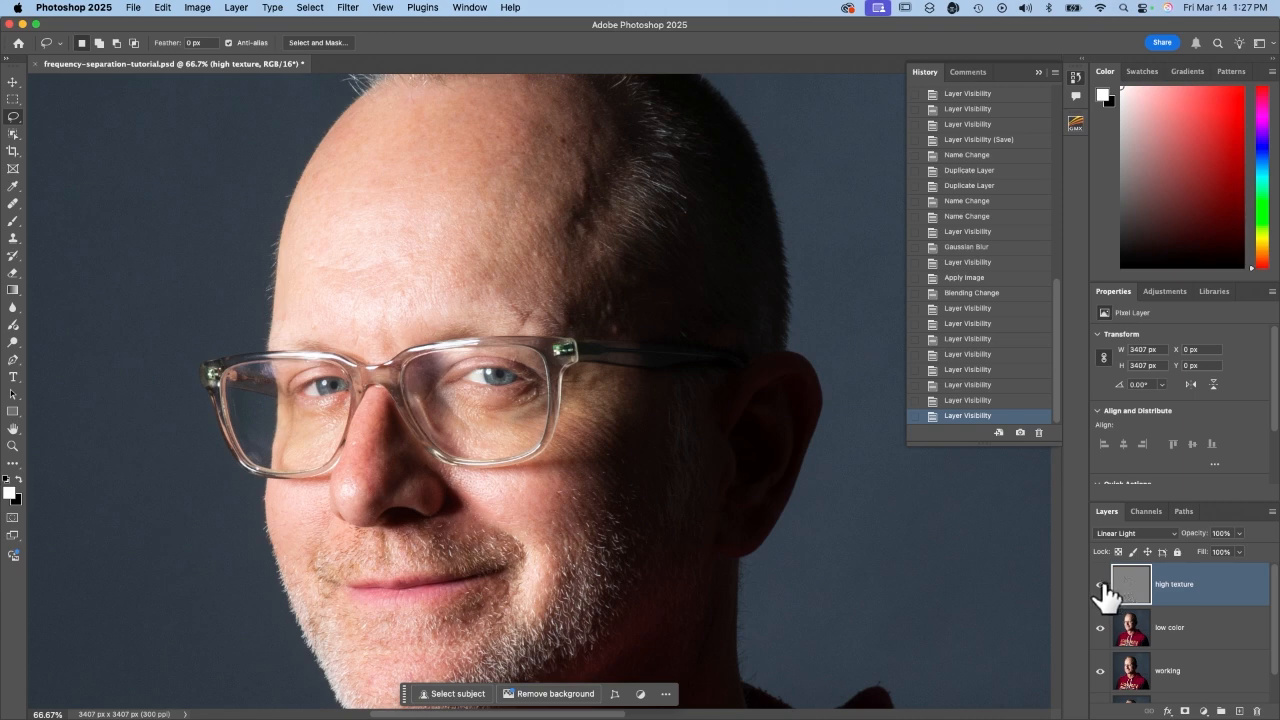
# Inspect the forehead up close with low color hidden, compare it with high texture hidden, and show both layers again.
pyautogui.click(1101, 628)
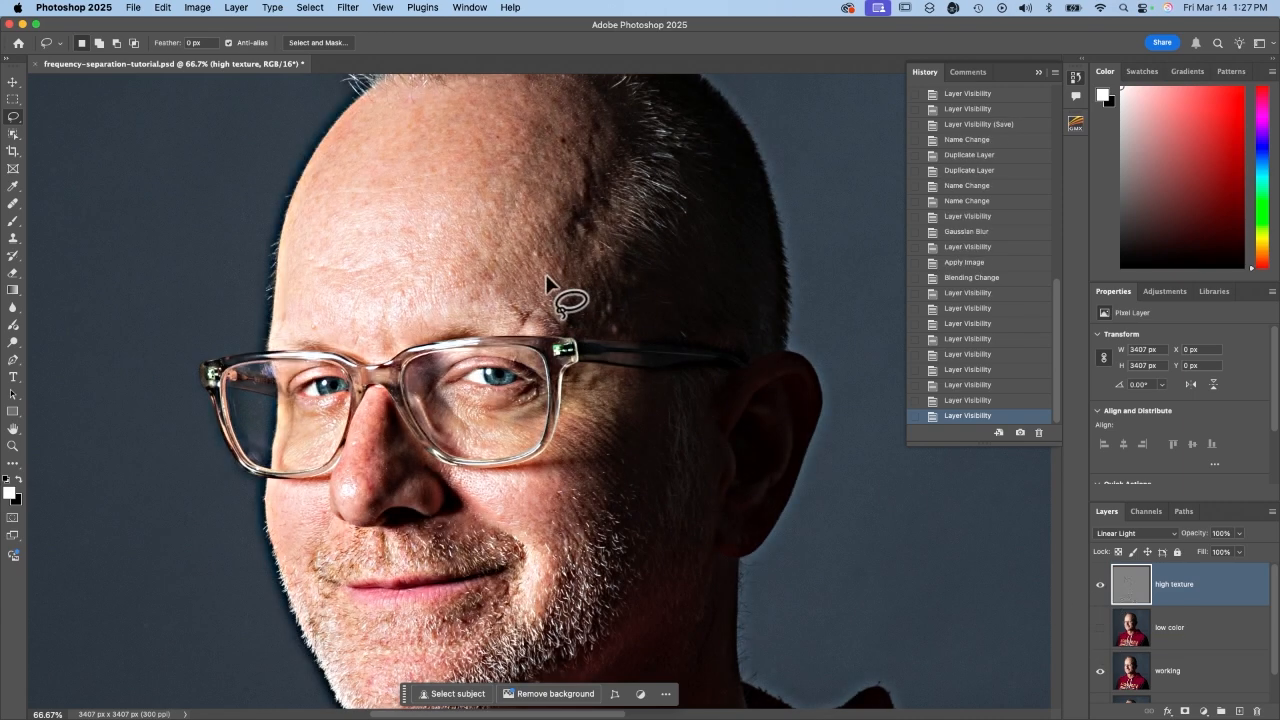
pyautogui.scroll(2, 509, 236)
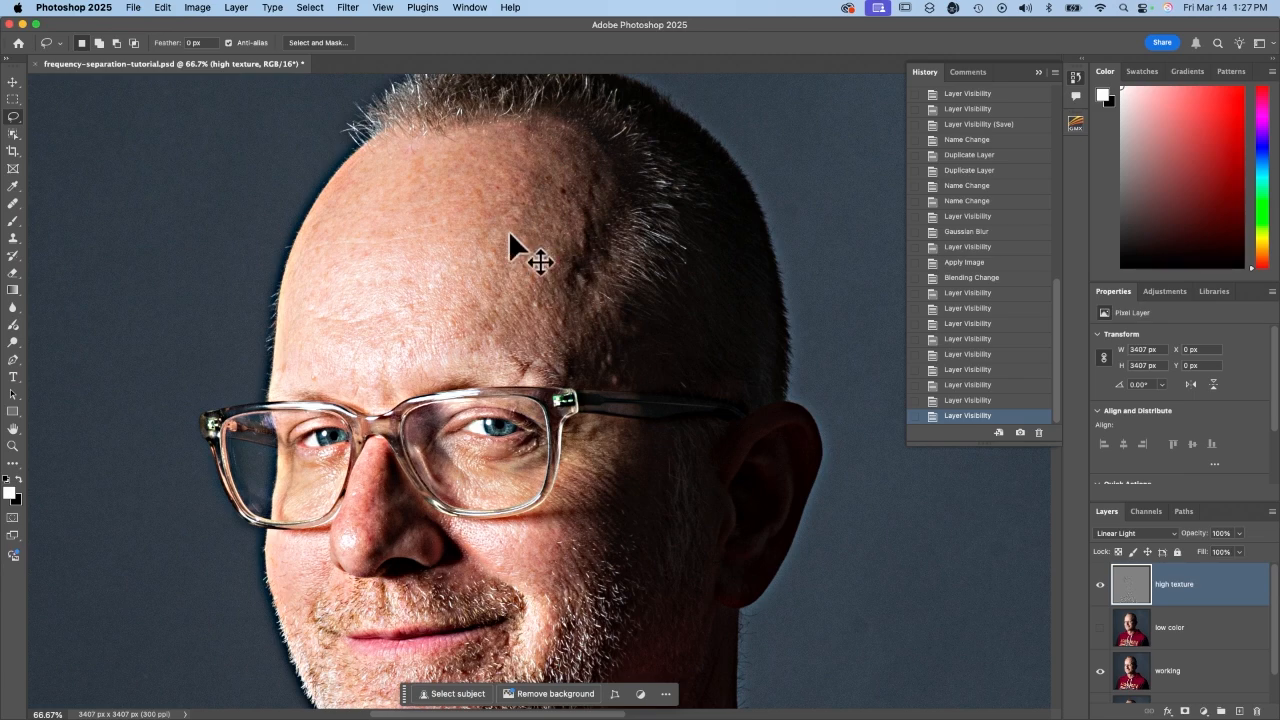
pyautogui.scroll(5, 509, 231)
pyautogui.scroll(5, 508, 229)
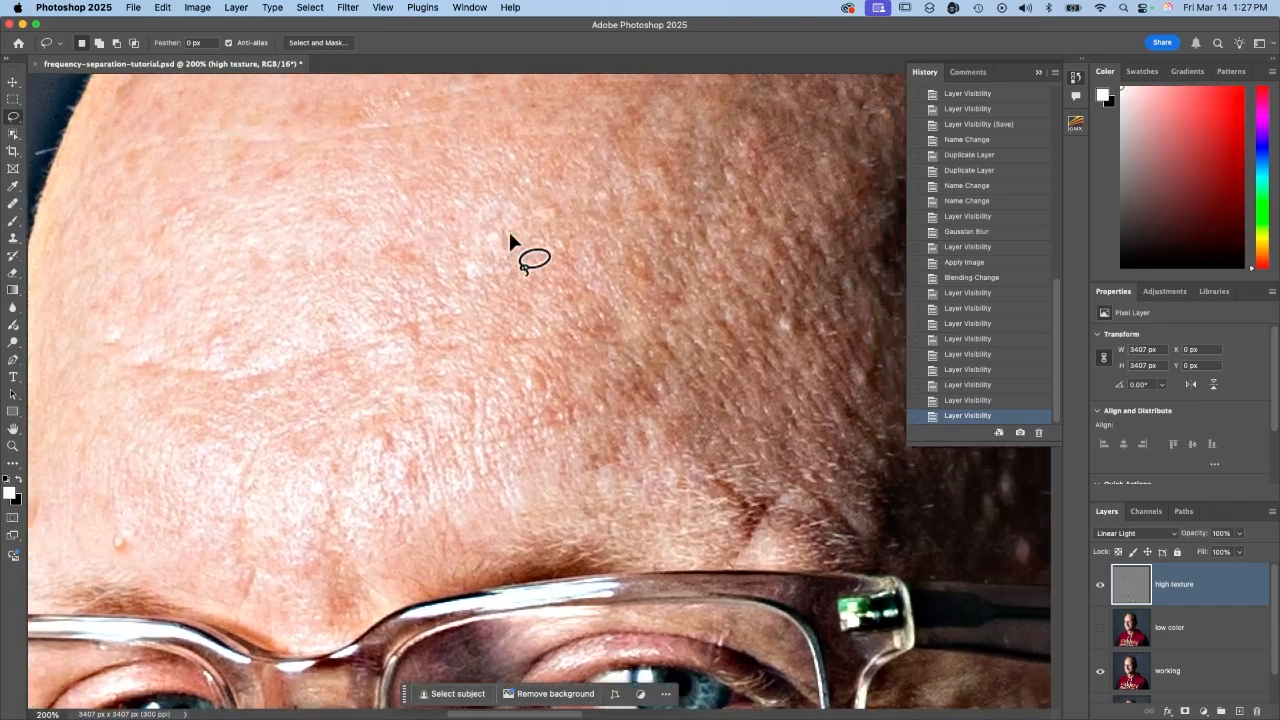
pyautogui.moveTo(1100, 585); pyautogui.dragTo(1101, 640)
pyautogui.click(1101, 638)
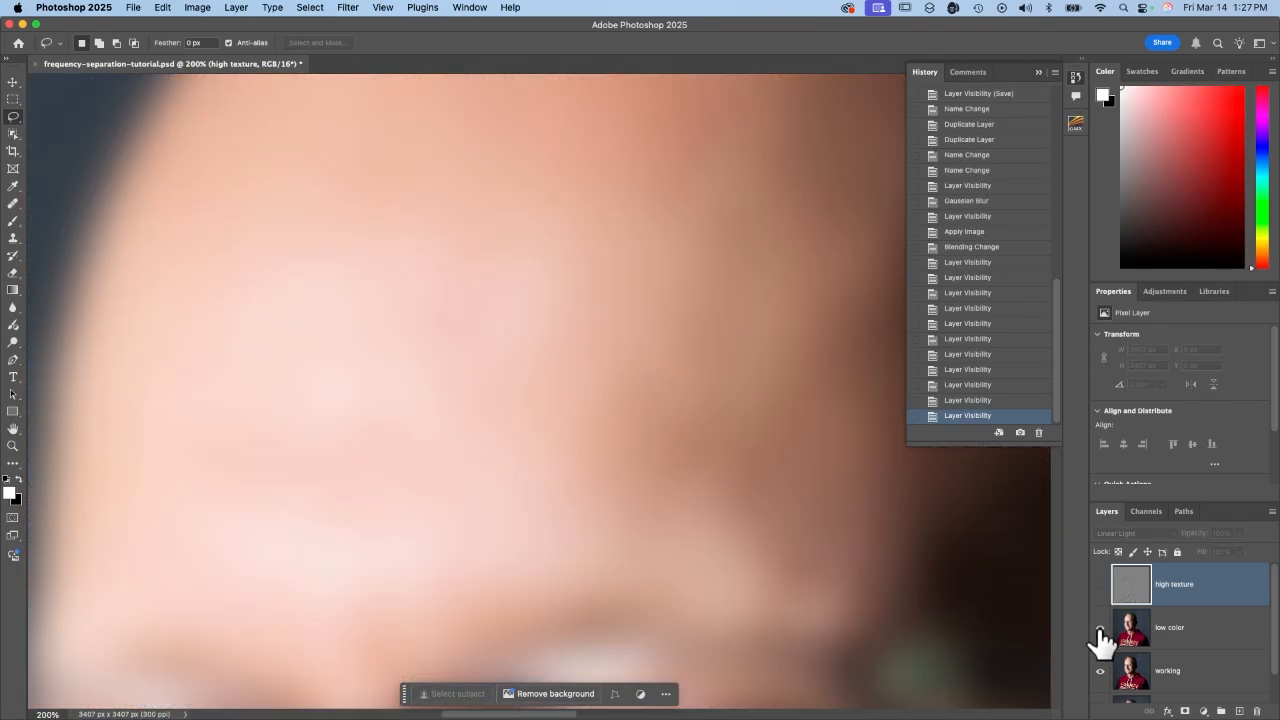
pyautogui.click(1100, 584)
pyautogui.press('super+minus')
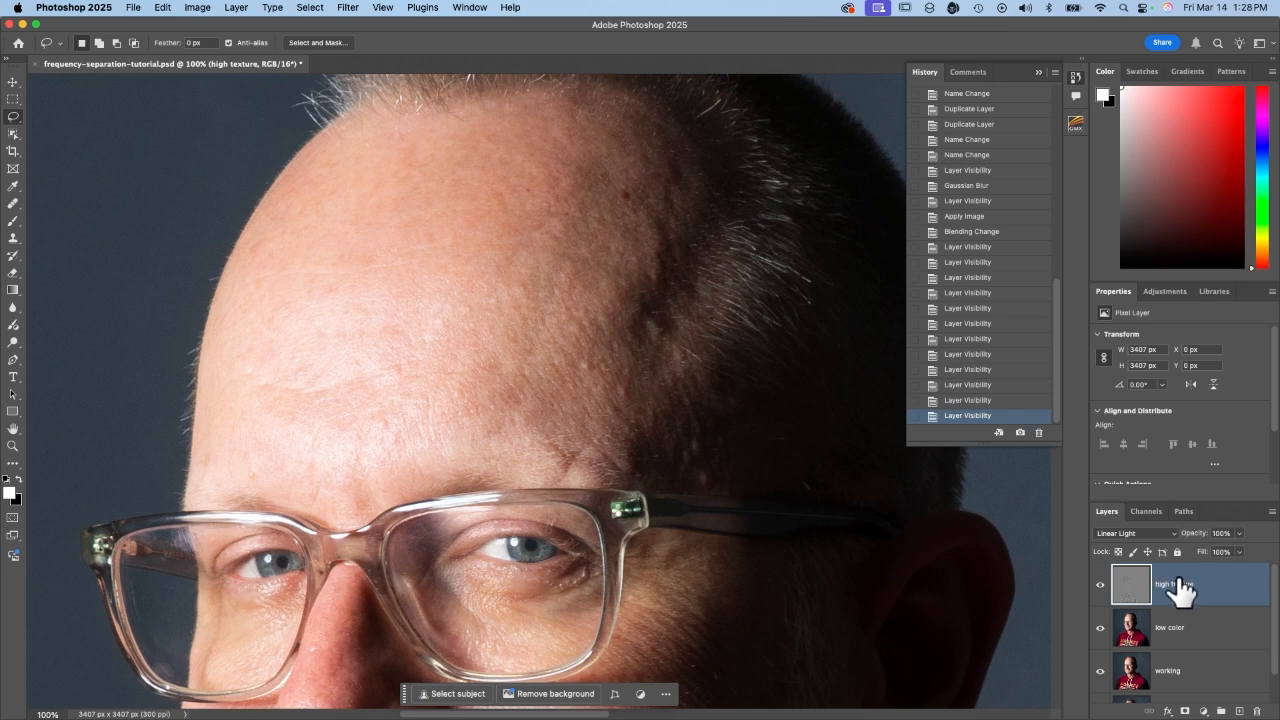
# Add a layer mask to the high texture layer and set up a 90 px brush with 0% hardness.
pyautogui.click(1186, 710)
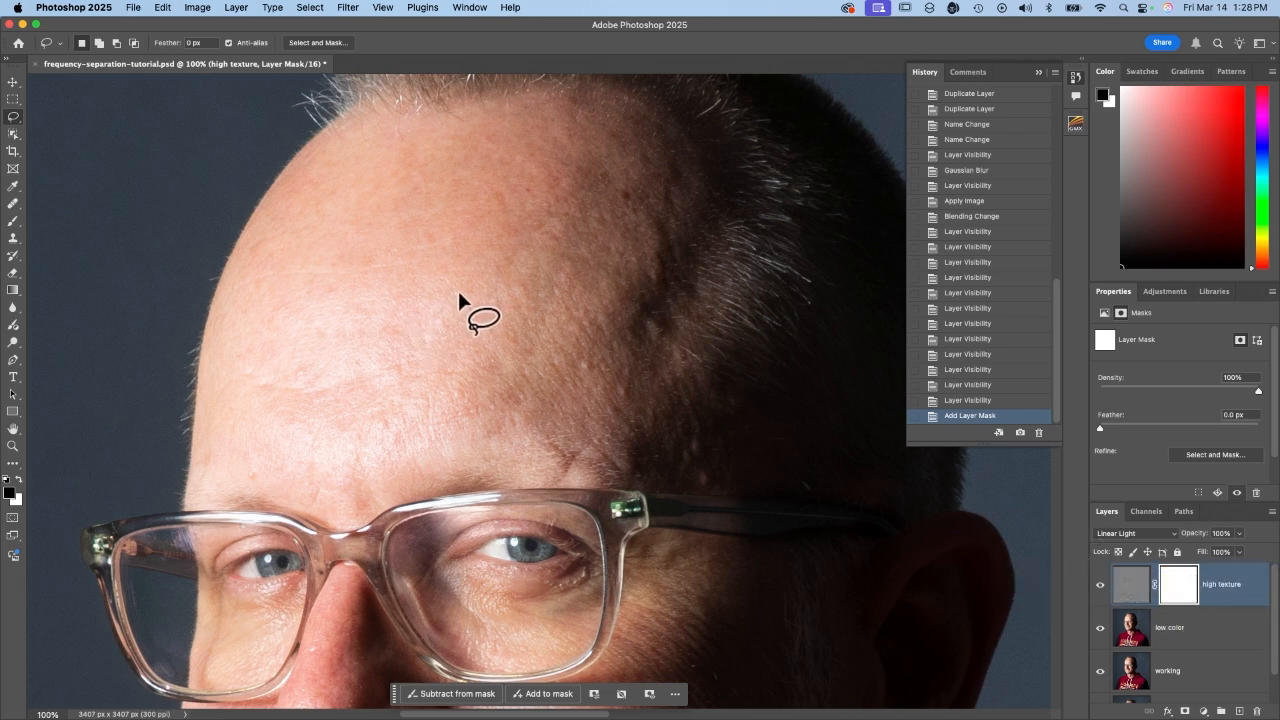
pyautogui.press('b')
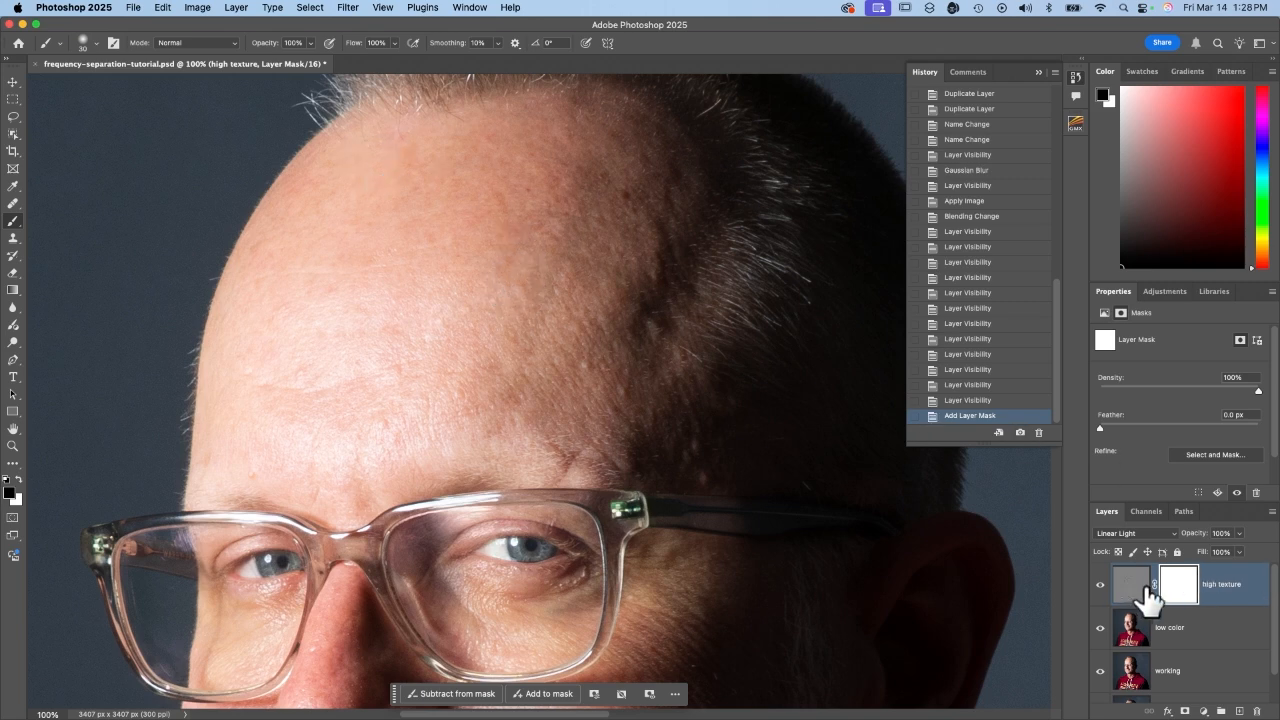
pyautogui.press(']')
pyautogui.press(']')
pyautogui.press(']')
pyautogui.press(']')
pyautogui.press(']')
pyautogui.press(']')
pyautogui.press(']')
pyautogui.press(']')
pyautogui.click(97, 44)
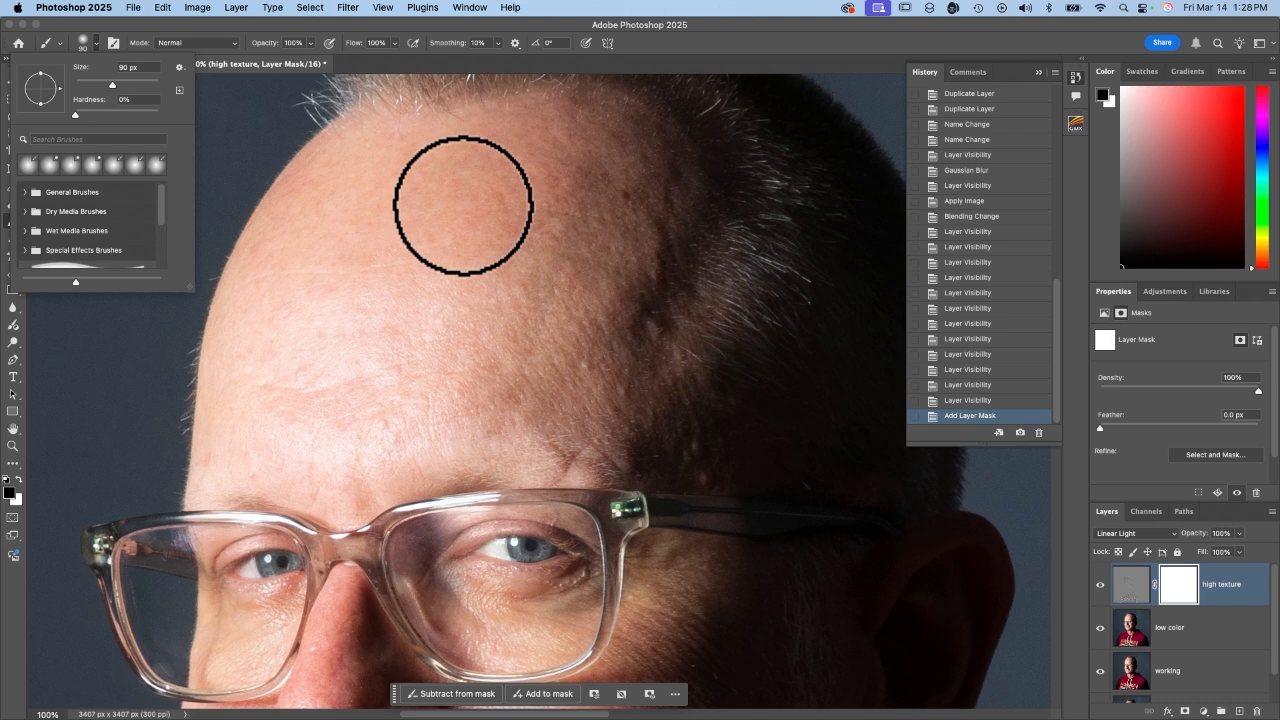
# Lower the brush opacity to 20% and paint black on the high texture mask to soften the upper forehead.
pyautogui.click(314, 23)
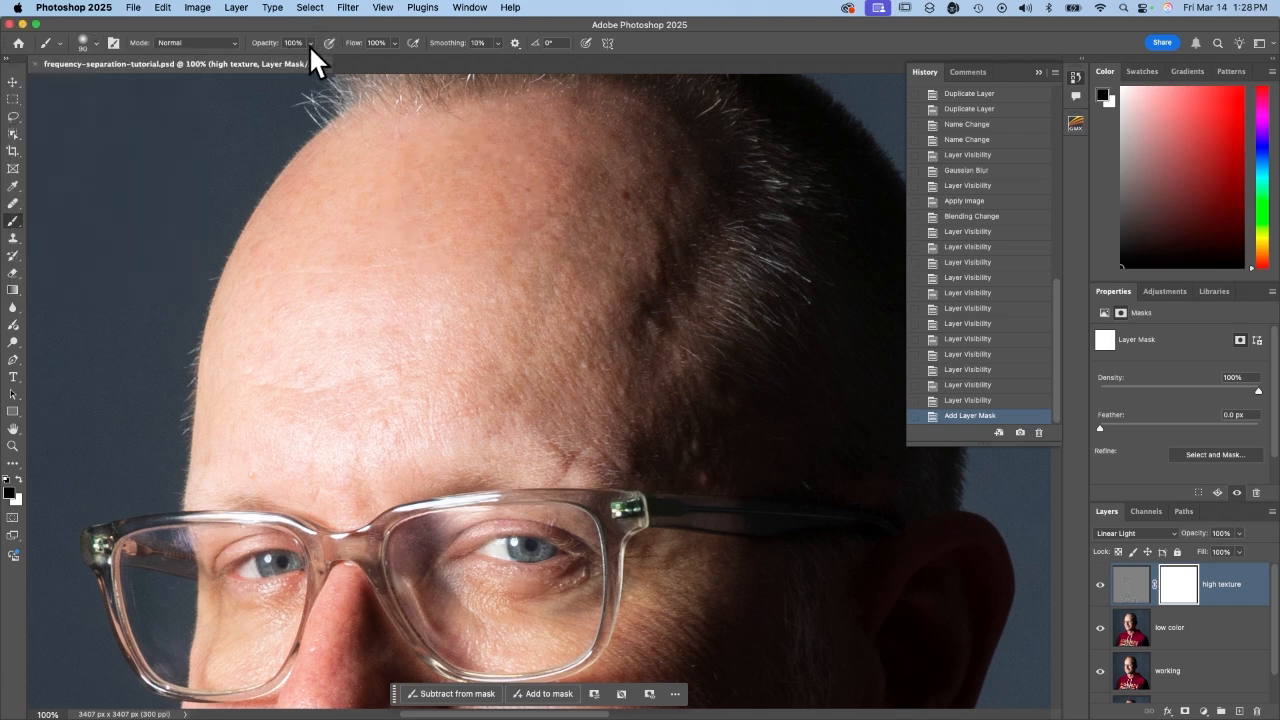
pyautogui.click(292, 42)
pyautogui.write('20')
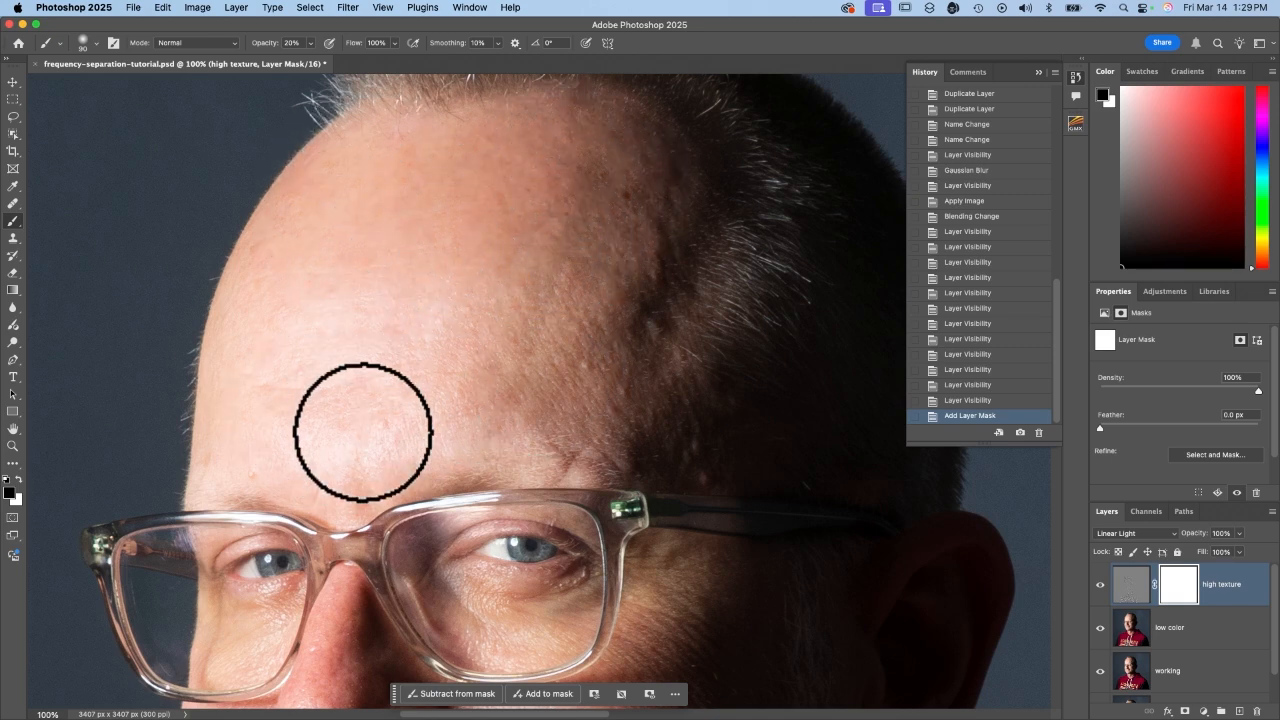
pyautogui.moveTo(534, 171); pyautogui.dragTo(531, 181)
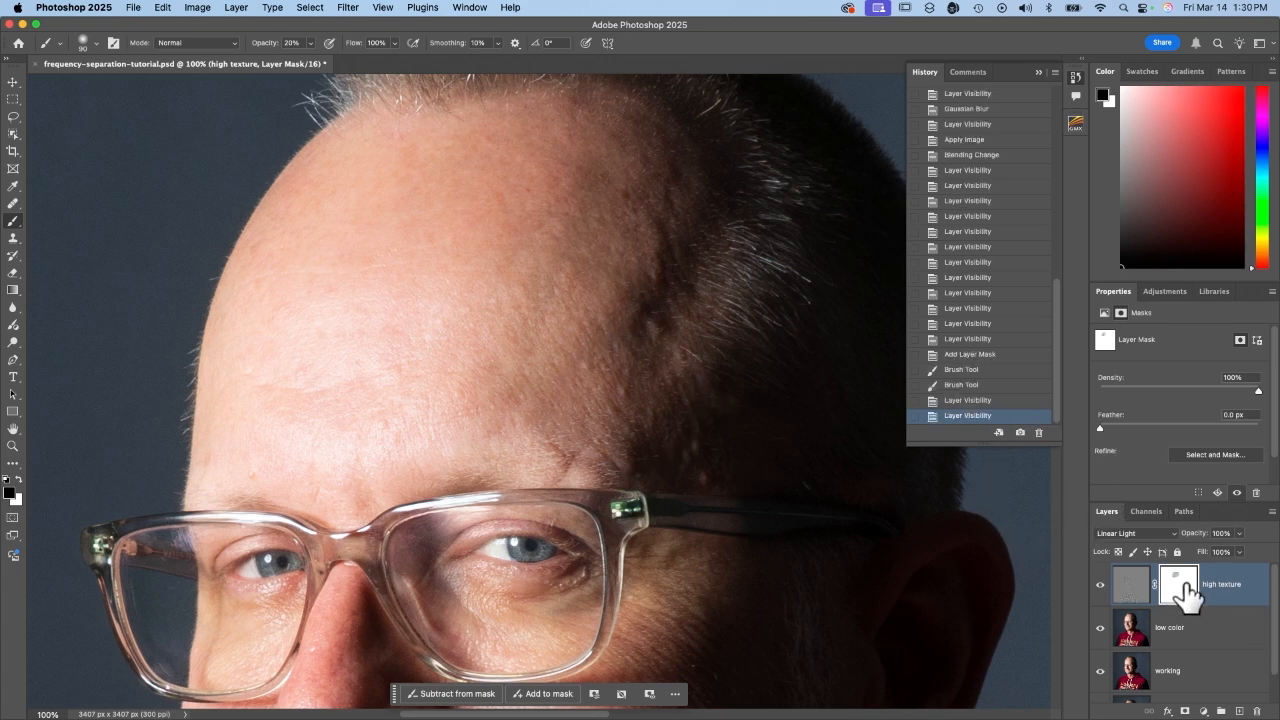
# Check the texture softening by disabling and re-enabling the high texture mask, and toggle the layer's visibility.
pyautogui.rightClick(1188, 597)
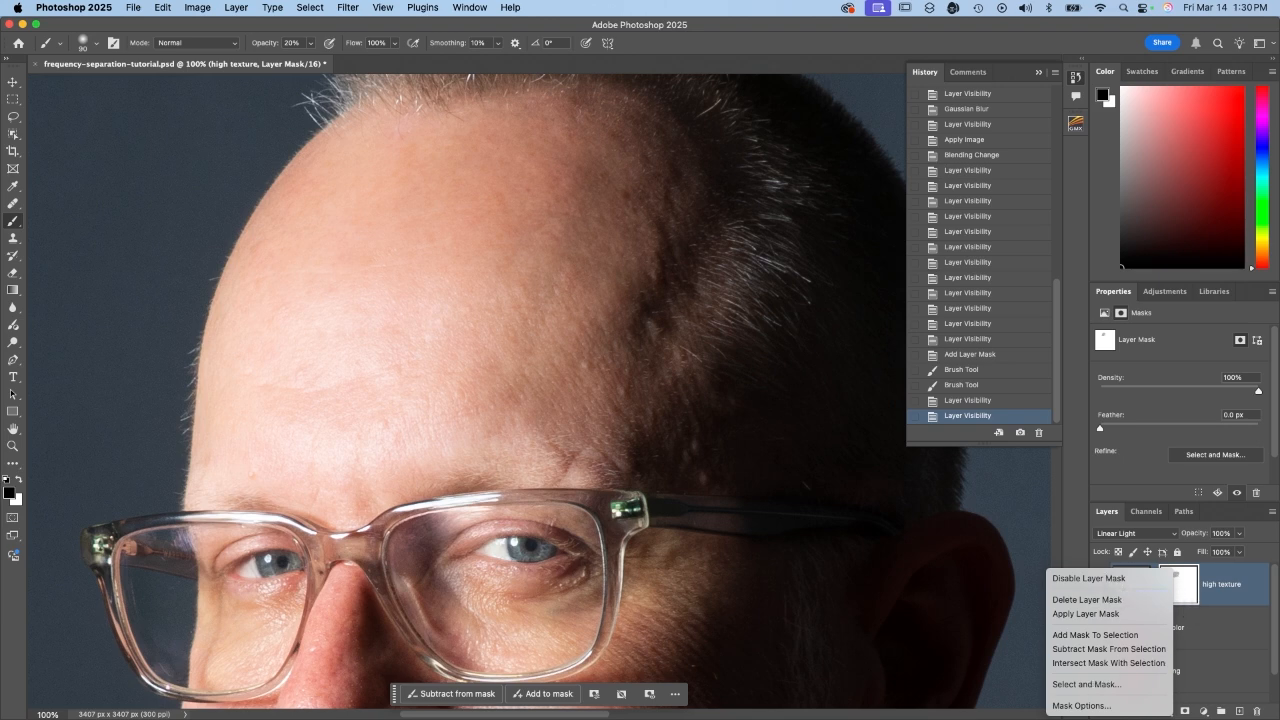
pyautogui.click(1100, 583)
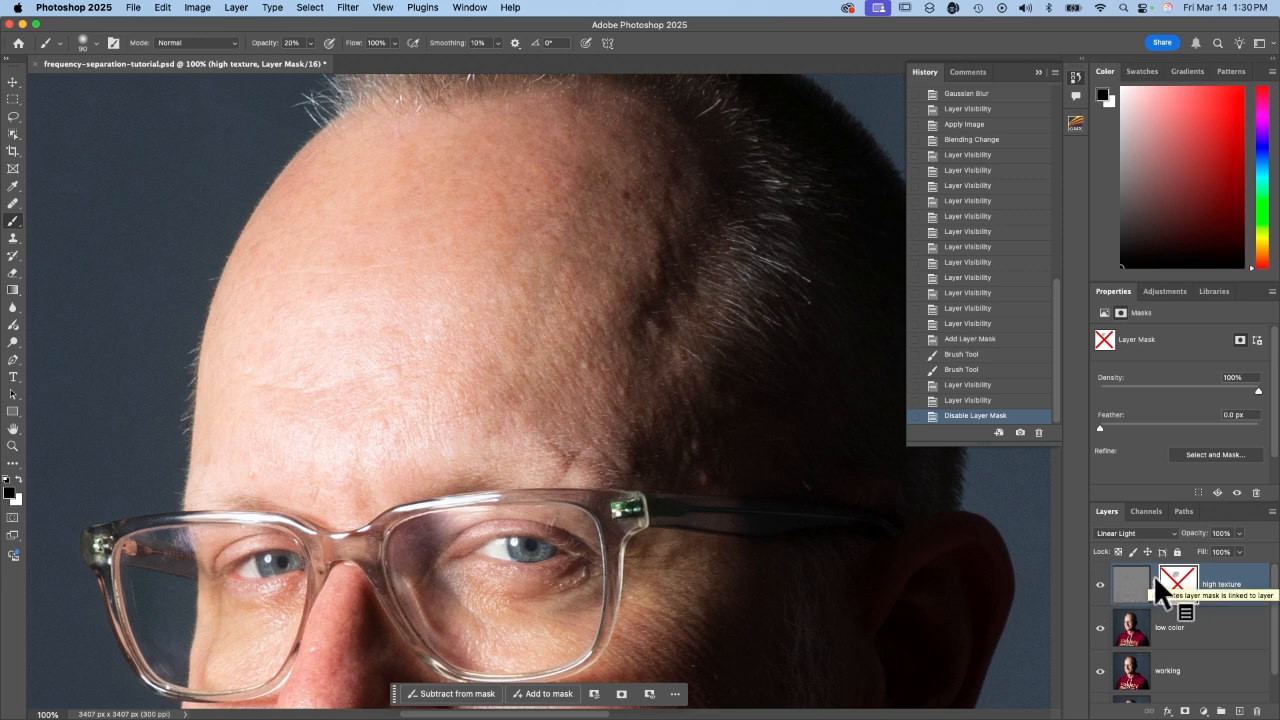
pyautogui.rightClick(1184, 596)
pyautogui.click(1135, 580)
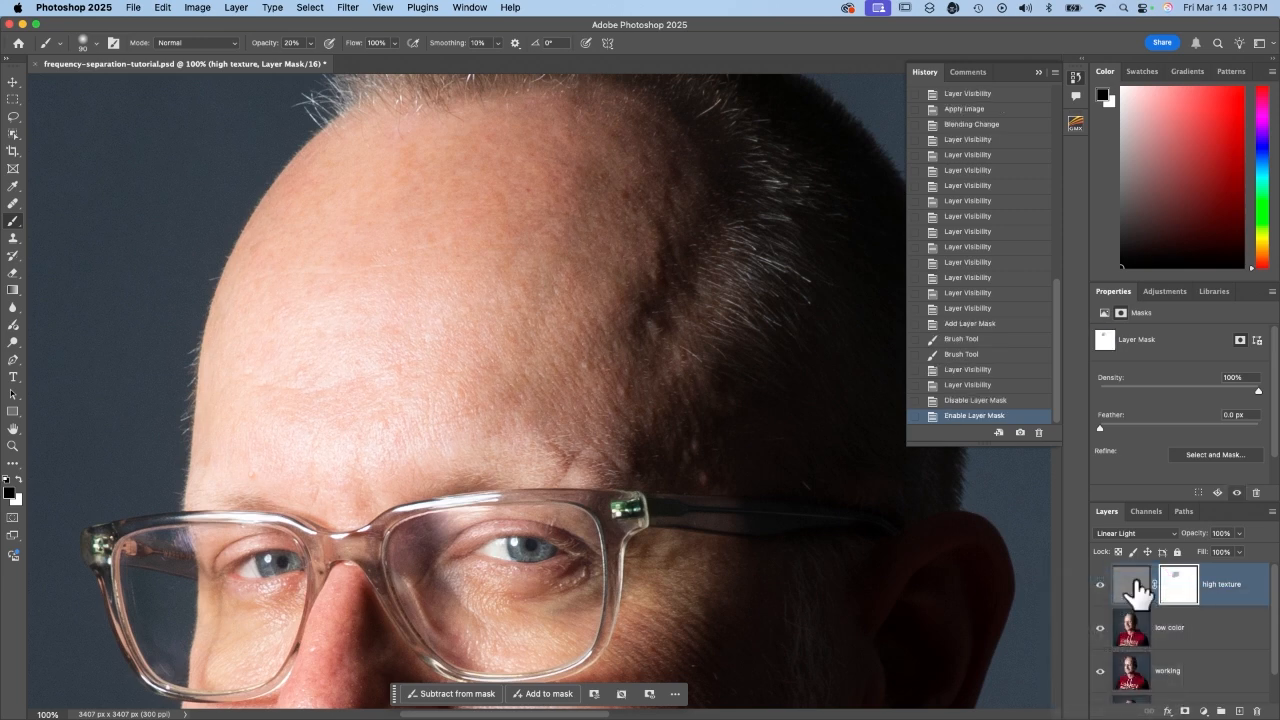
pyautogui.click(1100, 585)
pyautogui.click(1100, 585)
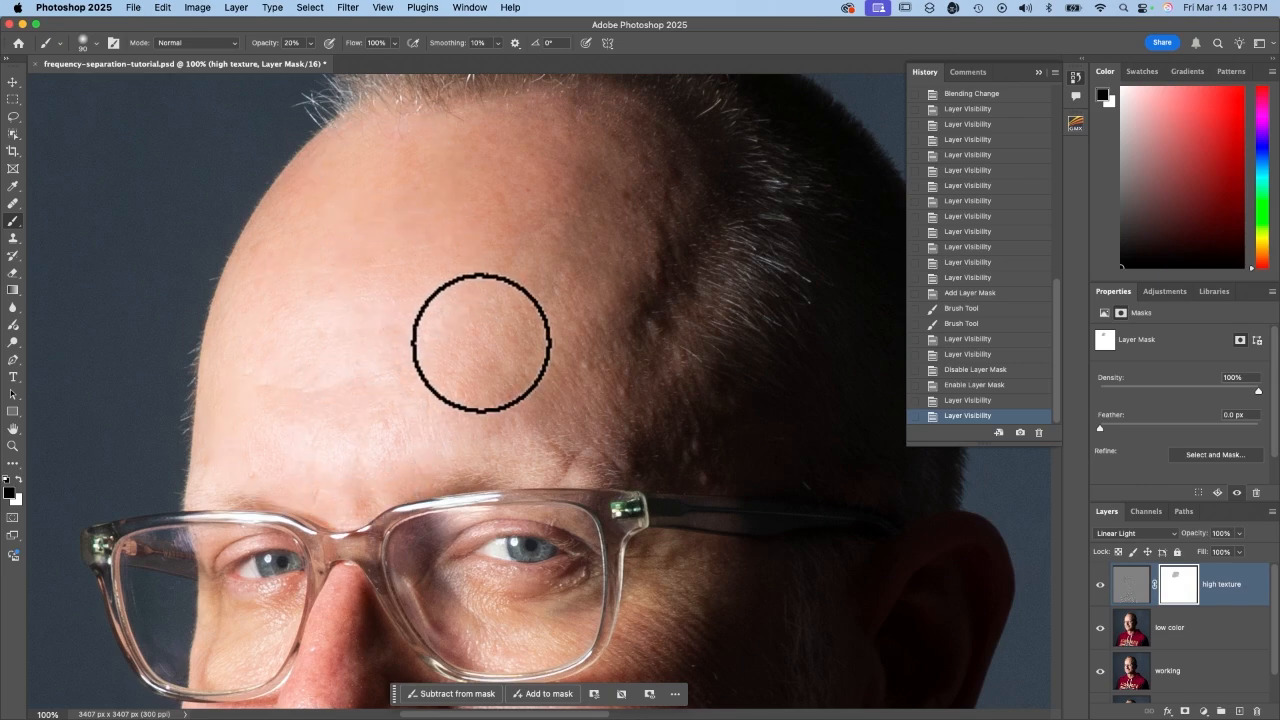
# Choose the Healing Brush, reduce it to 5 px, and target the high texture layer's image instead of its mask.
pyautogui.press('super+equal')
pyautogui.press('super+equal')
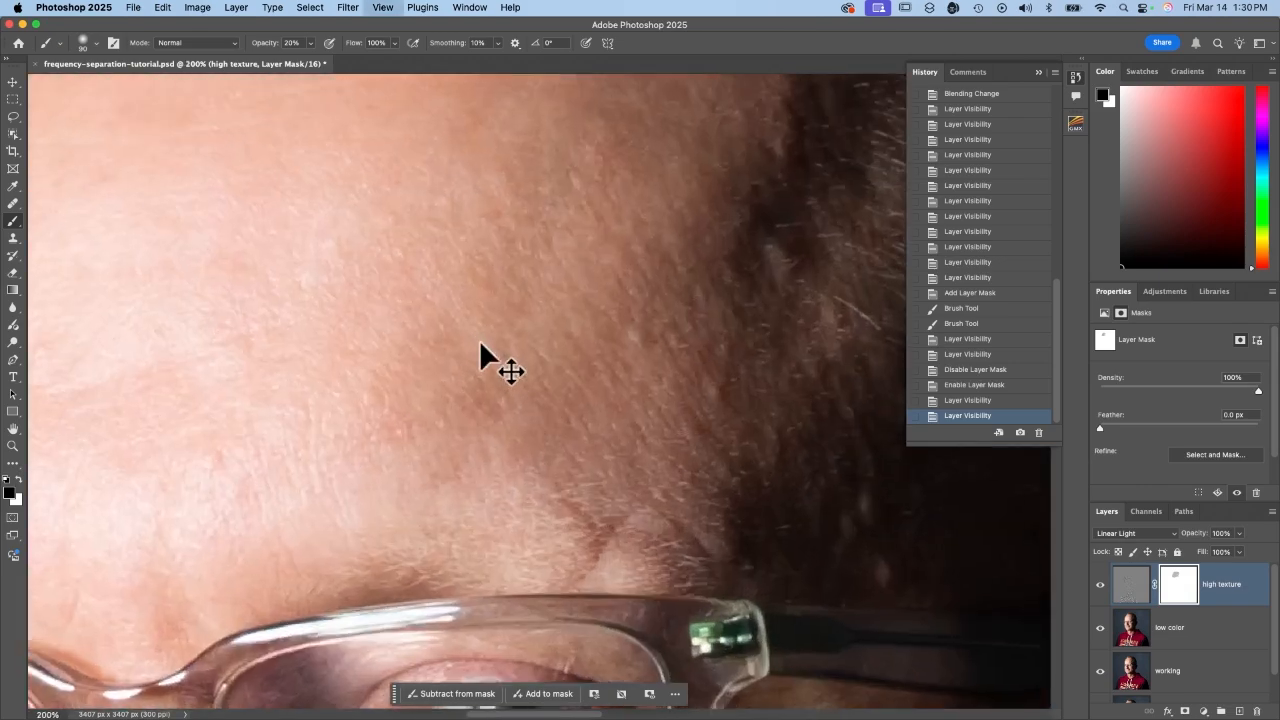
pyautogui.hscroll(-10, 481, 343)
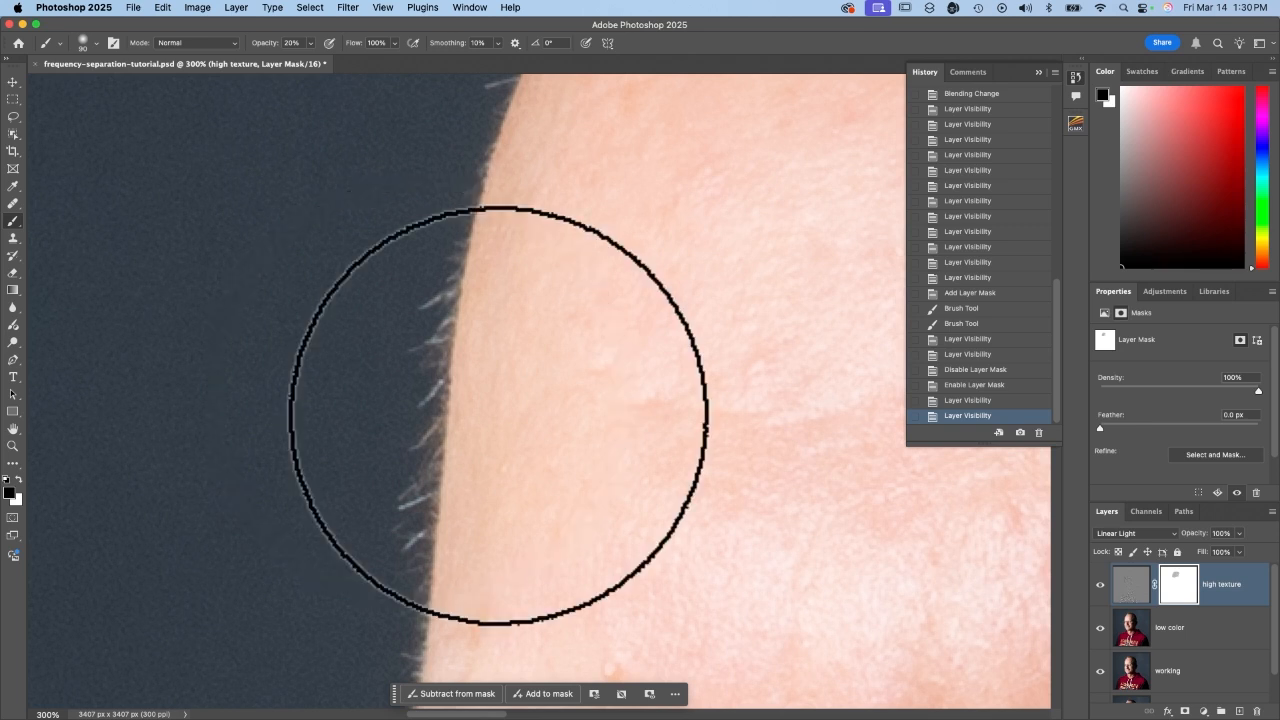
pyautogui.click(13, 203)
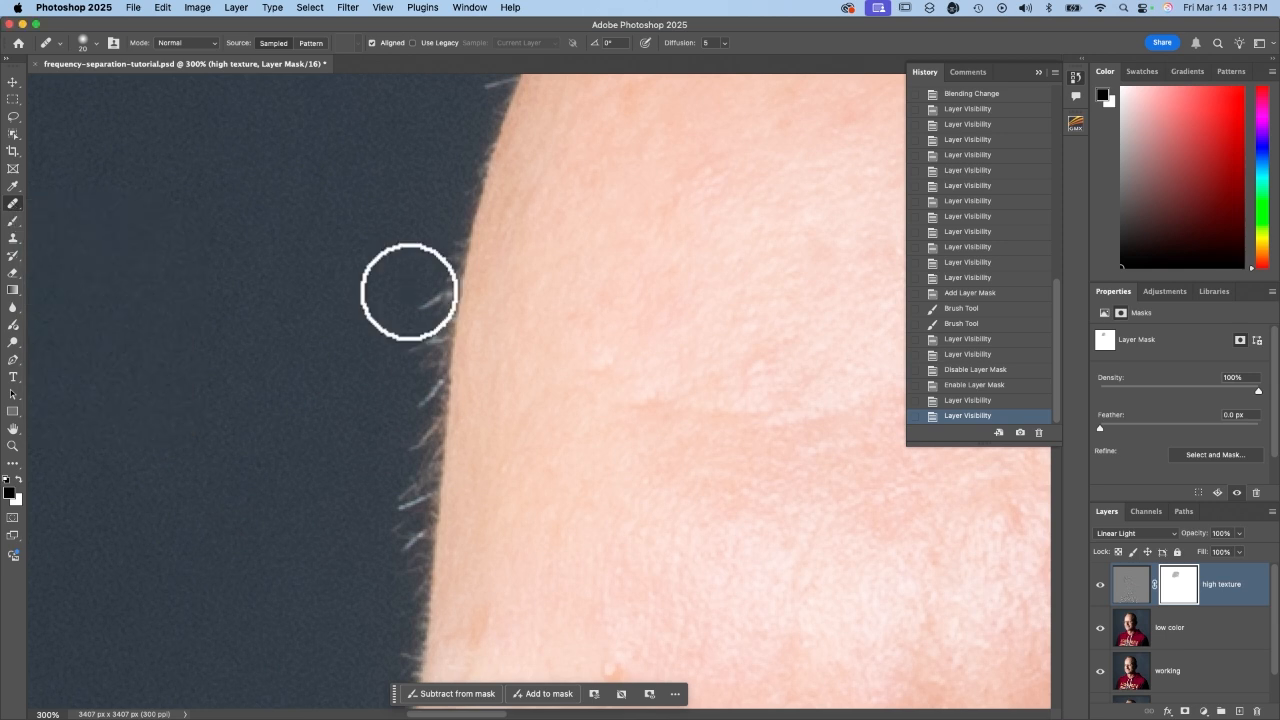
pyautogui.press('[')
pyautogui.press('[')
pyautogui.press('[')
pyautogui.press('[')
pyautogui.press('[')
pyautogui.press('[')
pyautogui.press('[')
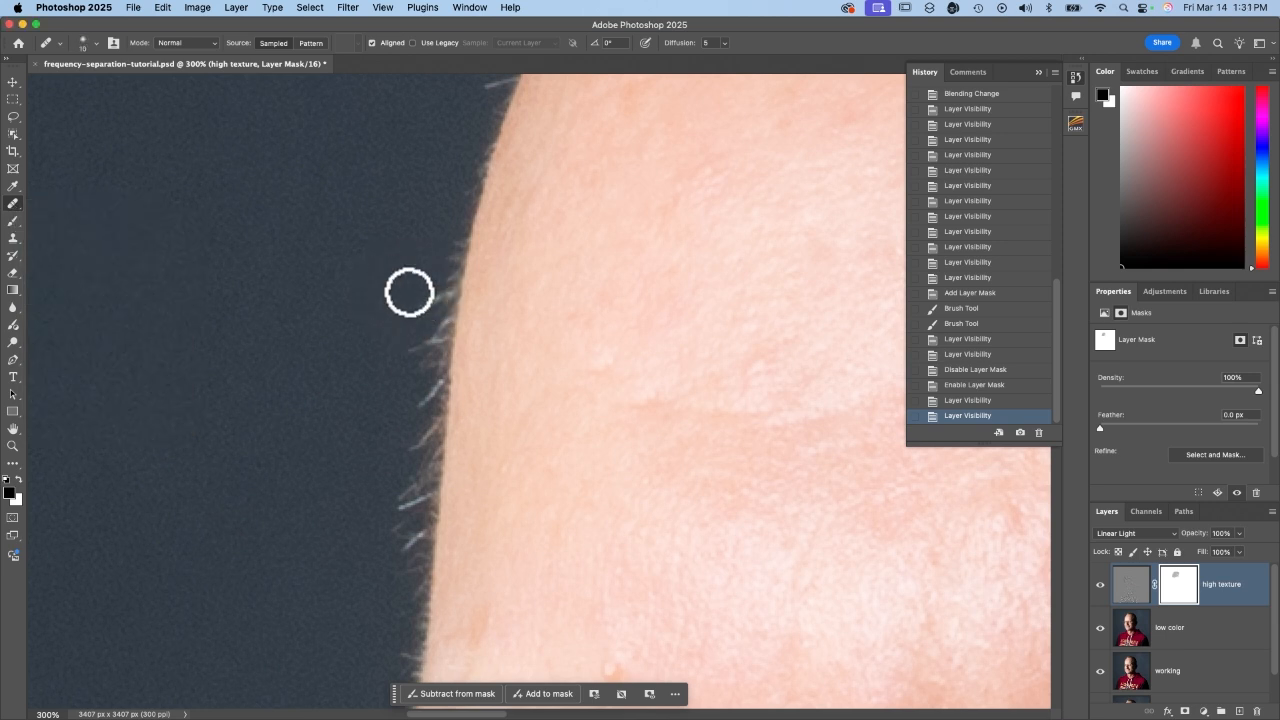
pyautogui.click(1132, 584)
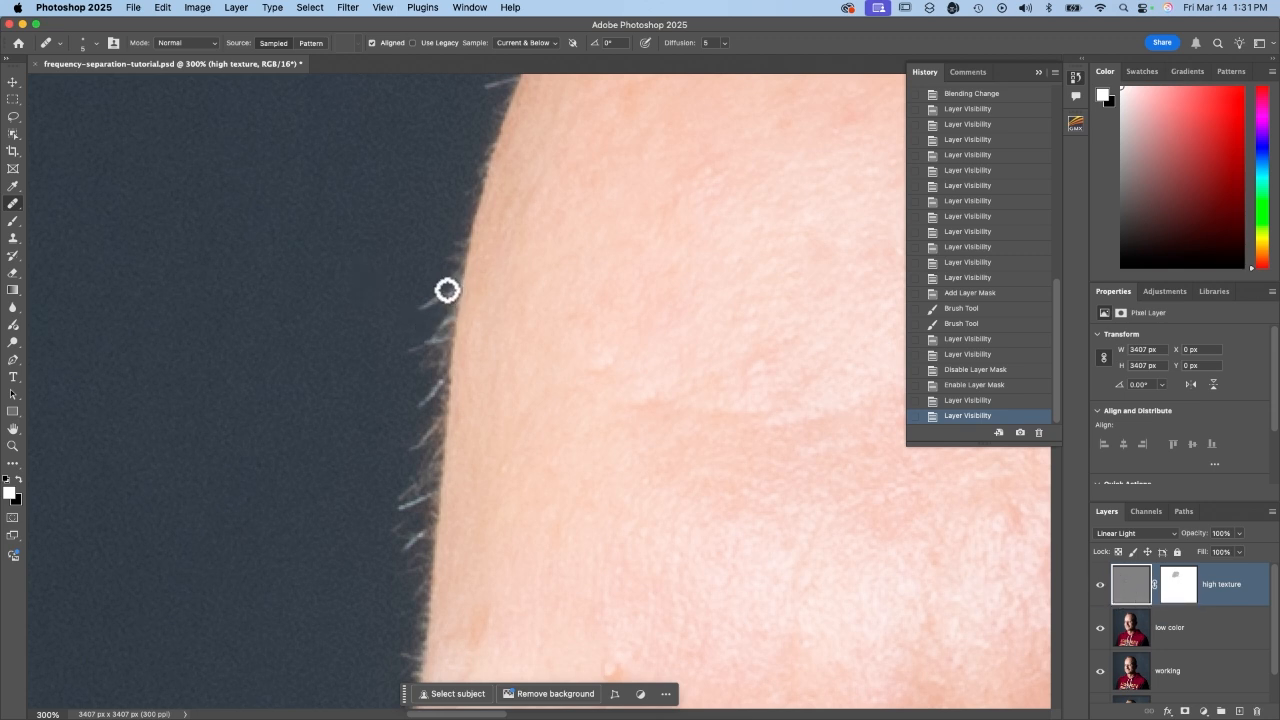
# Try healing a stray hair at the forehead's edge, undo it, and set the Healing Brush to sample Current Layer.
pyautogui.moveTo(447, 291); pyautogui.dragTo(429, 306)
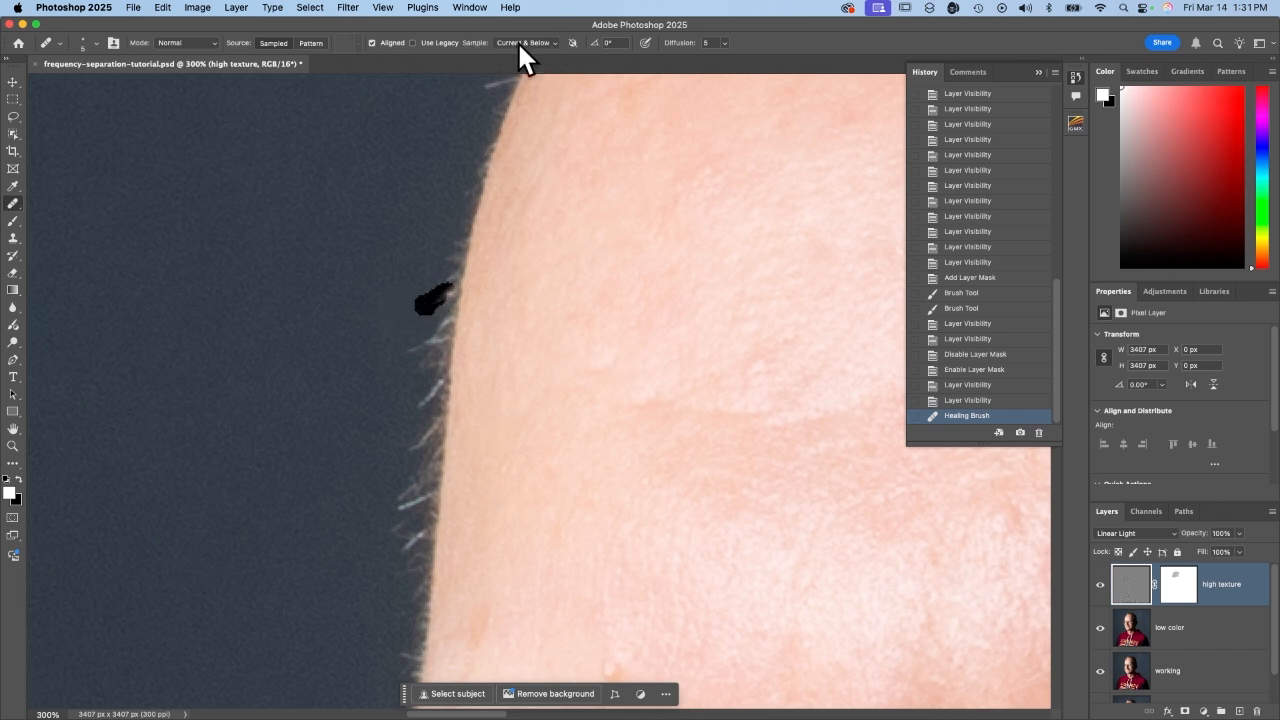
pyautogui.press('super+z')
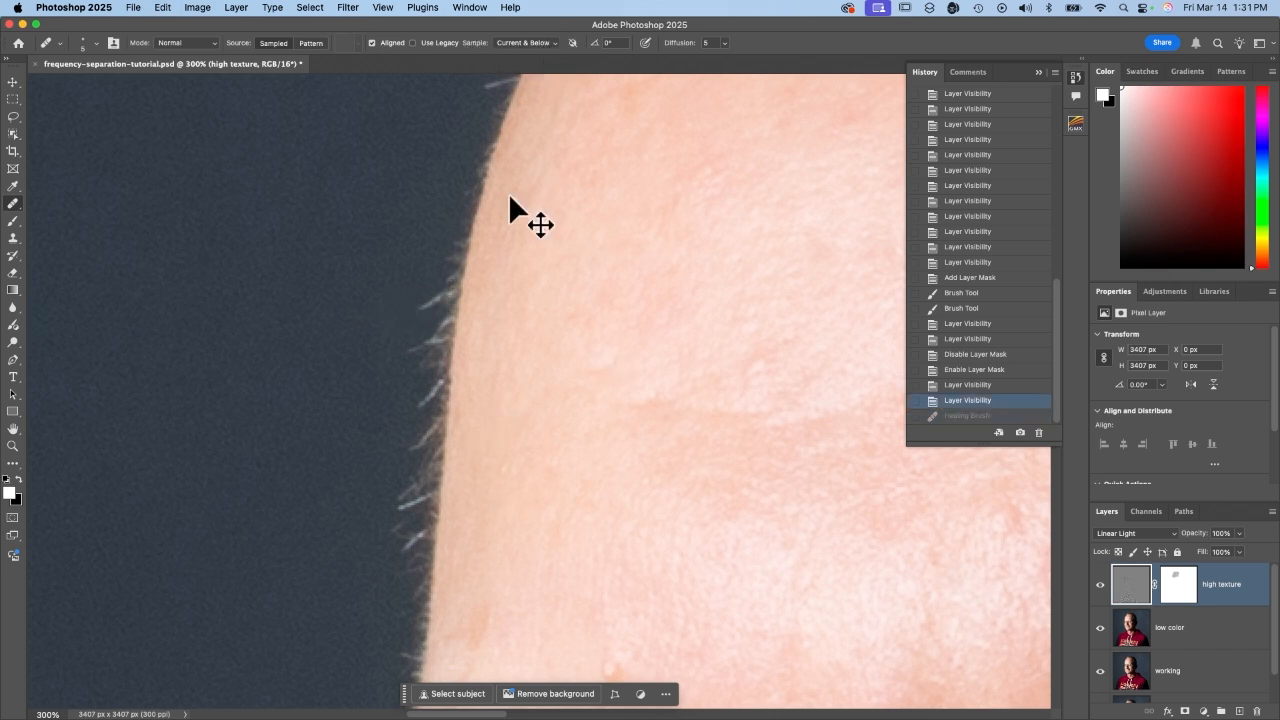
pyautogui.click(550, 43)
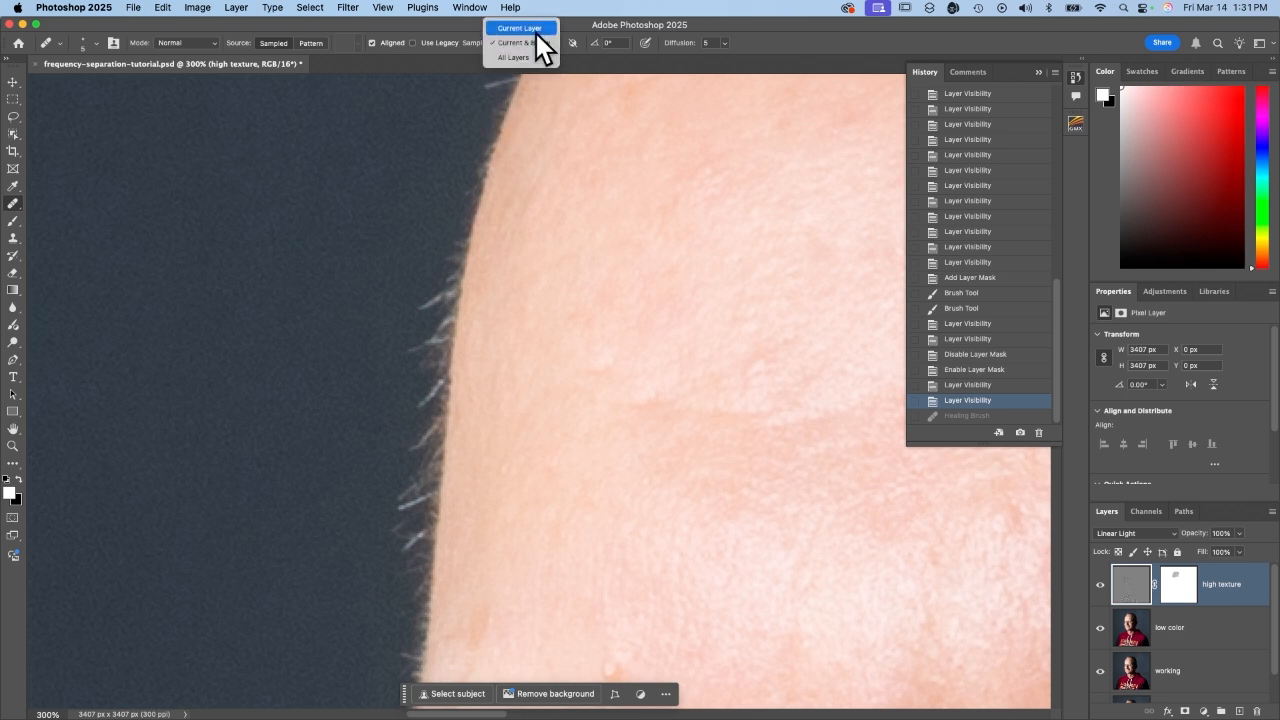
pyautogui.click(536, 32)
pyautogui.moveTo(449, 291); pyautogui.dragTo(418, 303)
pyautogui.press('super+z')
pyautogui.press('super+z')
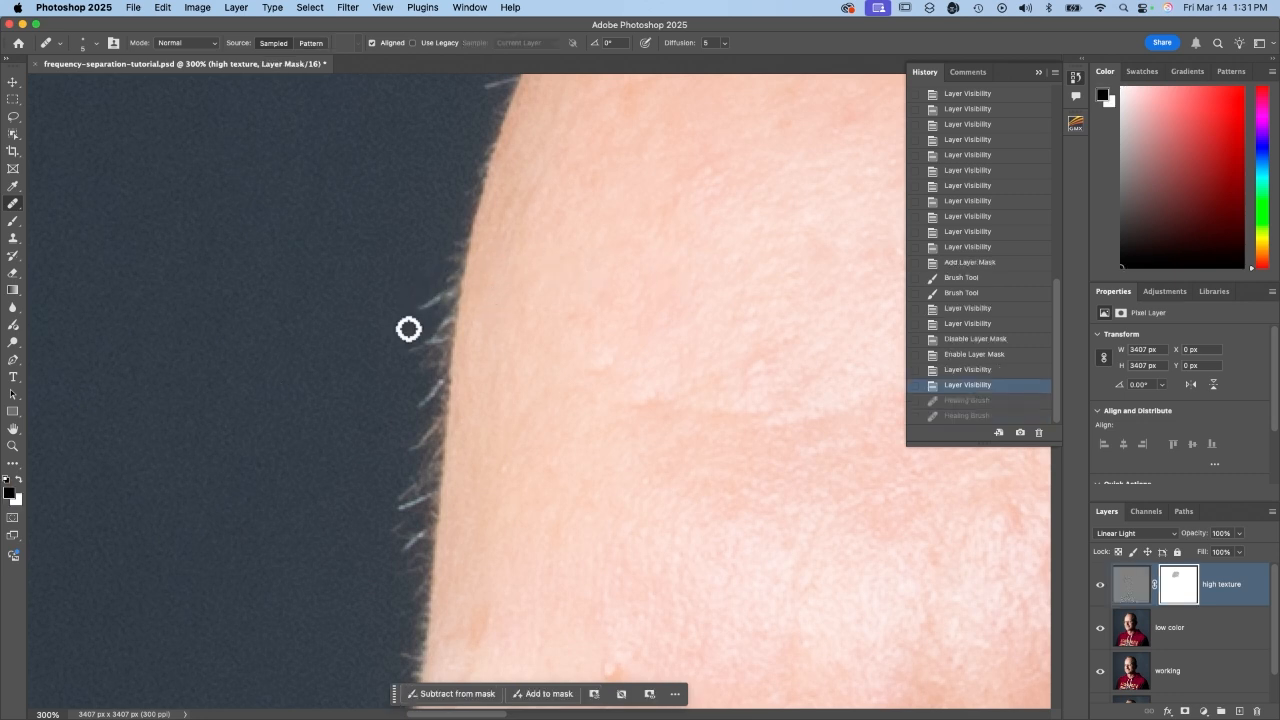
# Heal the stray hairs along the forehead's outline against the dark background on the high texture layer.
pyautogui.press('super+plus')
pyautogui.press('super+plus')
pyautogui.press('super+2')
pyautogui.moveTo(362, 241); pyautogui.dragTo(358, 246)
pyautogui.moveTo(359, 296); pyautogui.dragTo(342, 318)
pyautogui.scroll(-2, 288, 331)
pyautogui.moveTo(329, 363)
pyautogui.mouseDown()
pyautogui.moveTo(350, 334)
pyautogui.moveTo(320, 318)
pyautogui.mouseUp()
pyautogui.scroll(-5, 340, 334)
pyautogui.scroll(-2, 300, 300)
pyautogui.moveTo(339, 213); pyautogui.dragTo(329, 163)
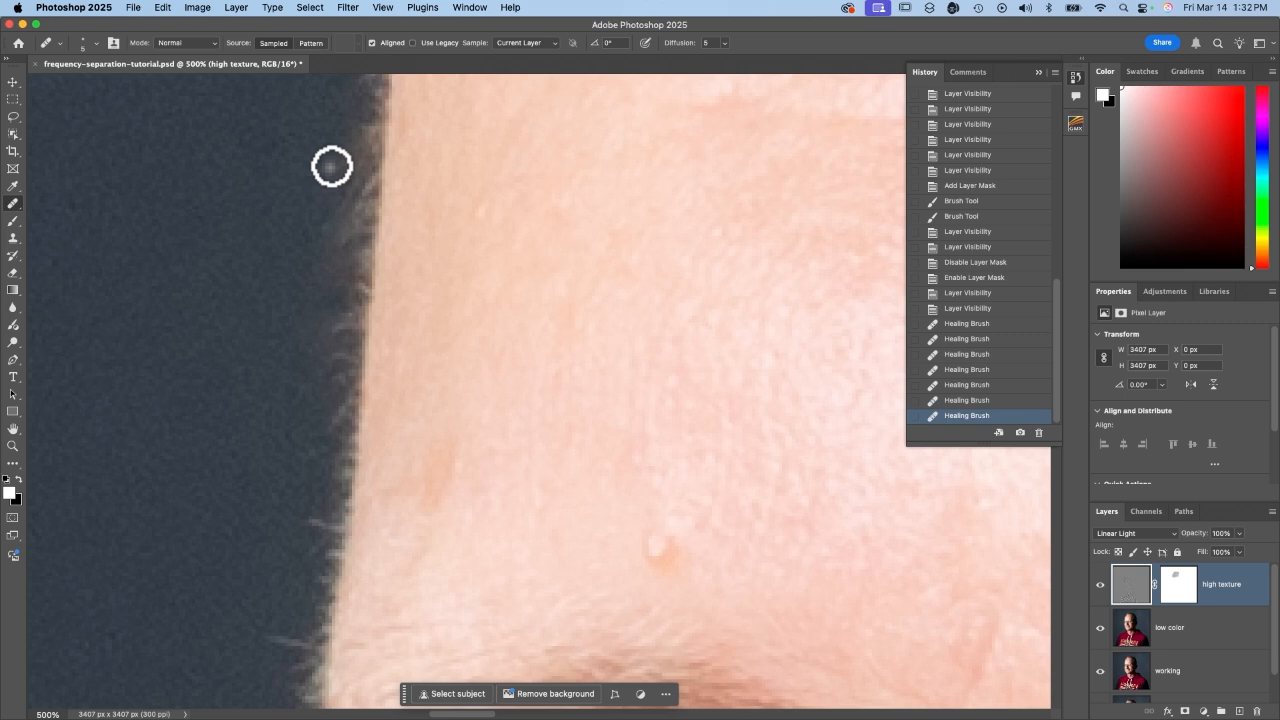
# Heal the fine hairs near the eyebrow and back up the forehead's edge, undoing one stroke along the way.
pyautogui.scroll(-5, 331, 163)
pyautogui.moveTo(306, 311)
pyautogui.mouseDown()
pyautogui.moveTo(352, 317)
pyautogui.moveTo(349, 335)
pyautogui.moveTo(320, 364)
pyautogui.mouseUp()
pyautogui.moveTo(319, 457); pyautogui.dragTo(322, 458)
pyautogui.scroll(4, 338, 252)
pyautogui.moveTo(350, 262); pyautogui.dragTo(364, 288)
pyautogui.scroll(4, 368, 400)
pyautogui.press('super+z')
pyautogui.scroll(5, 386, 470)
pyautogui.moveTo(410, 430); pyautogui.dragTo(417, 406)
pyautogui.moveTo(416, 365); pyautogui.dragTo(422, 292)
pyautogui.moveTo(456, 212)
pyautogui.mouseDown()
pyautogui.moveTo(461, 192)
pyautogui.moveTo(452, 226)
pyautogui.mouseUp()
pyautogui.moveTo(434, 287); pyautogui.dragTo(437, 278)
# Heal the long stray hair sticking out of the upper forehead's edge and clean the outline around it.
pyautogui.press('super+0')
pyautogui.doubleClick(12, 446)
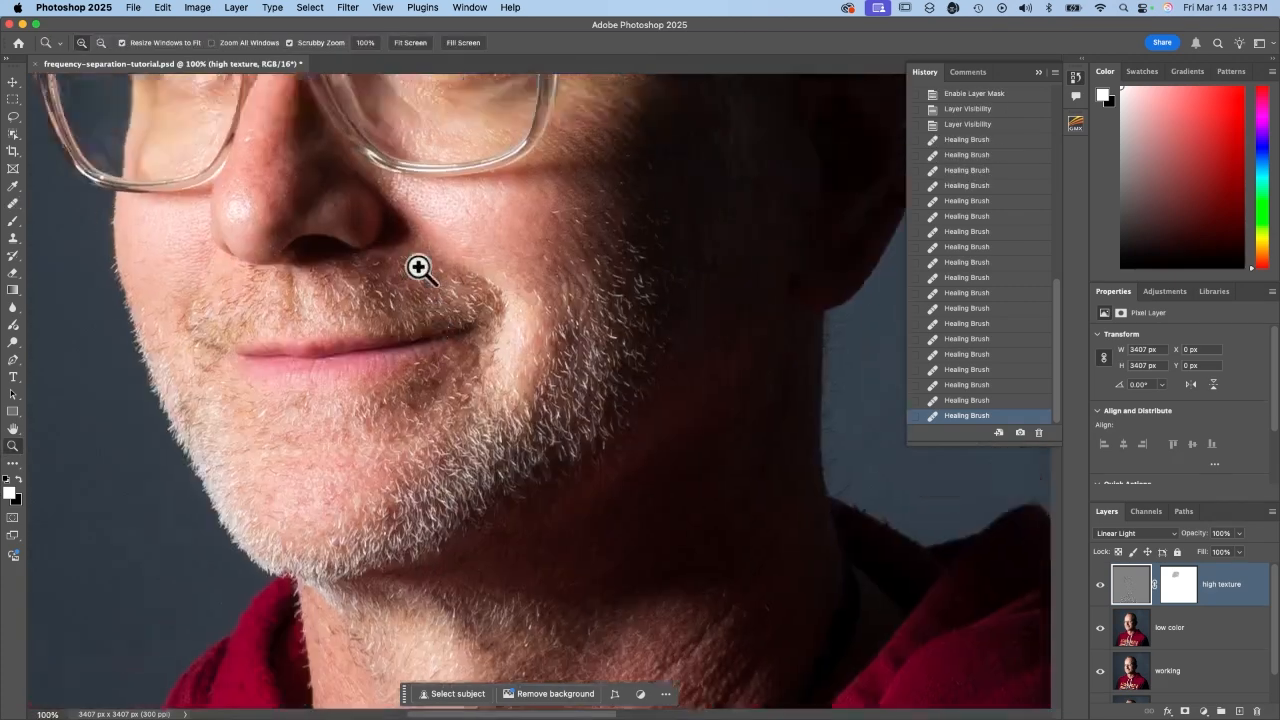
pyautogui.scroll(8, 418, 268)
pyautogui.scroll(-2, 420, 268)
pyautogui.moveTo(329, 274); pyautogui.dragTo(329, 274)
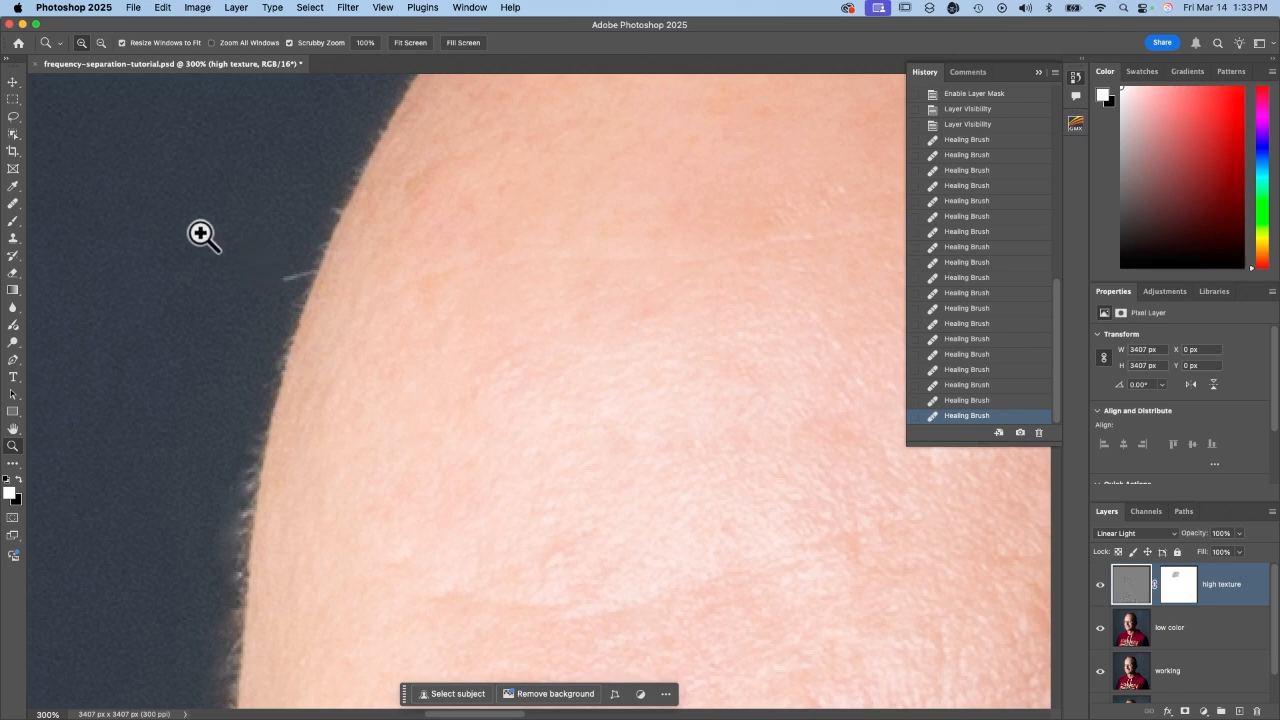
pyautogui.click(13, 204)
pyautogui.moveTo(316, 268); pyautogui.dragTo(291, 276)
pyautogui.moveTo(318, 192); pyautogui.dragTo(264, 342)
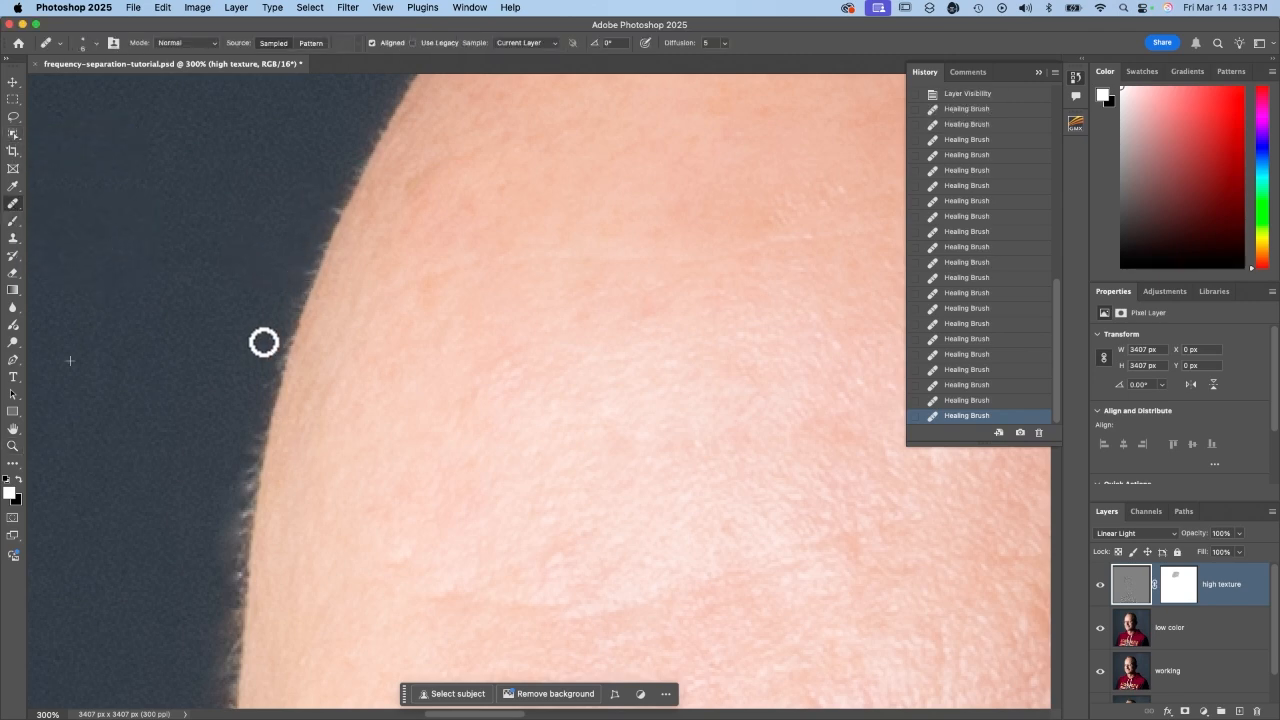
pyautogui.scroll(-2, 250, 360)
pyautogui.keyDown('alt'); pyautogui.click(163, 428); pyautogui.keyUp('alt')
pyautogui.moveTo(232, 390); pyautogui.dragTo(238, 415)
# Review the retouched portrait from hairline to hoodie, and show only the Background layer to compare with the original.
pyautogui.scroll(10, 444, 254)
pyautogui.hscroll(5, 444, 254)
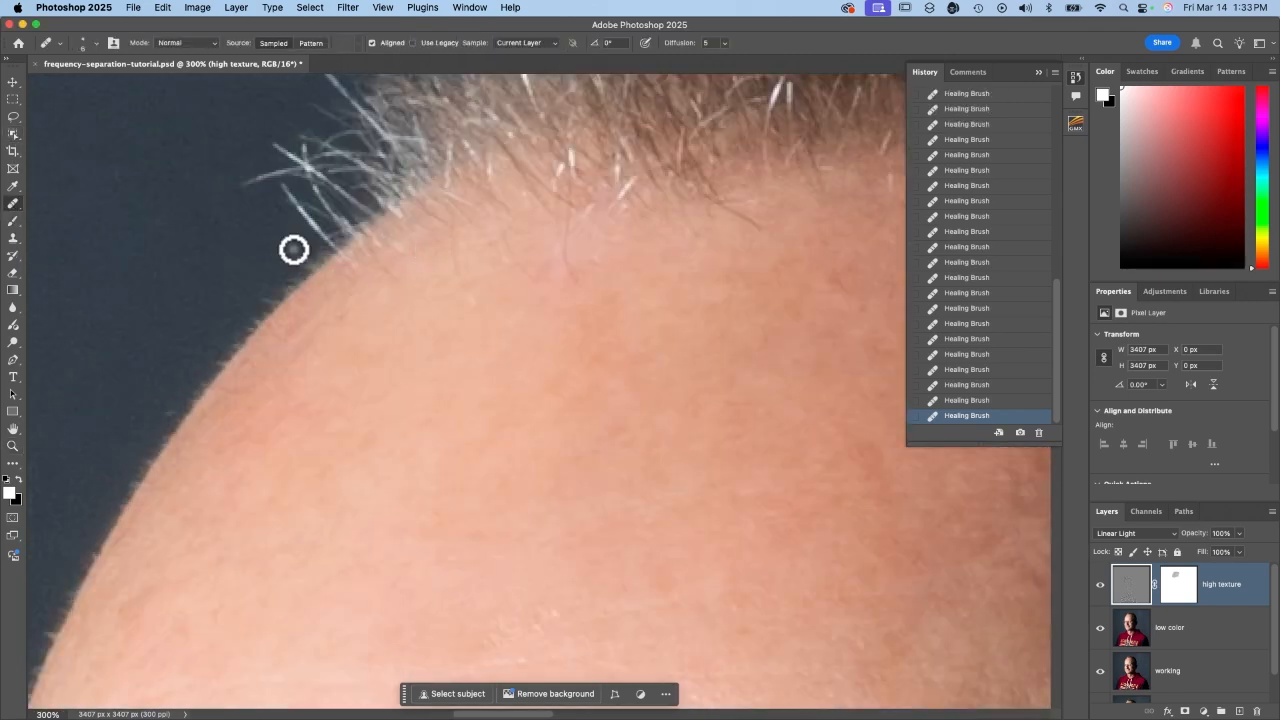
pyautogui.press('super+0')
pyautogui.scroll(-2, 1170, 672)
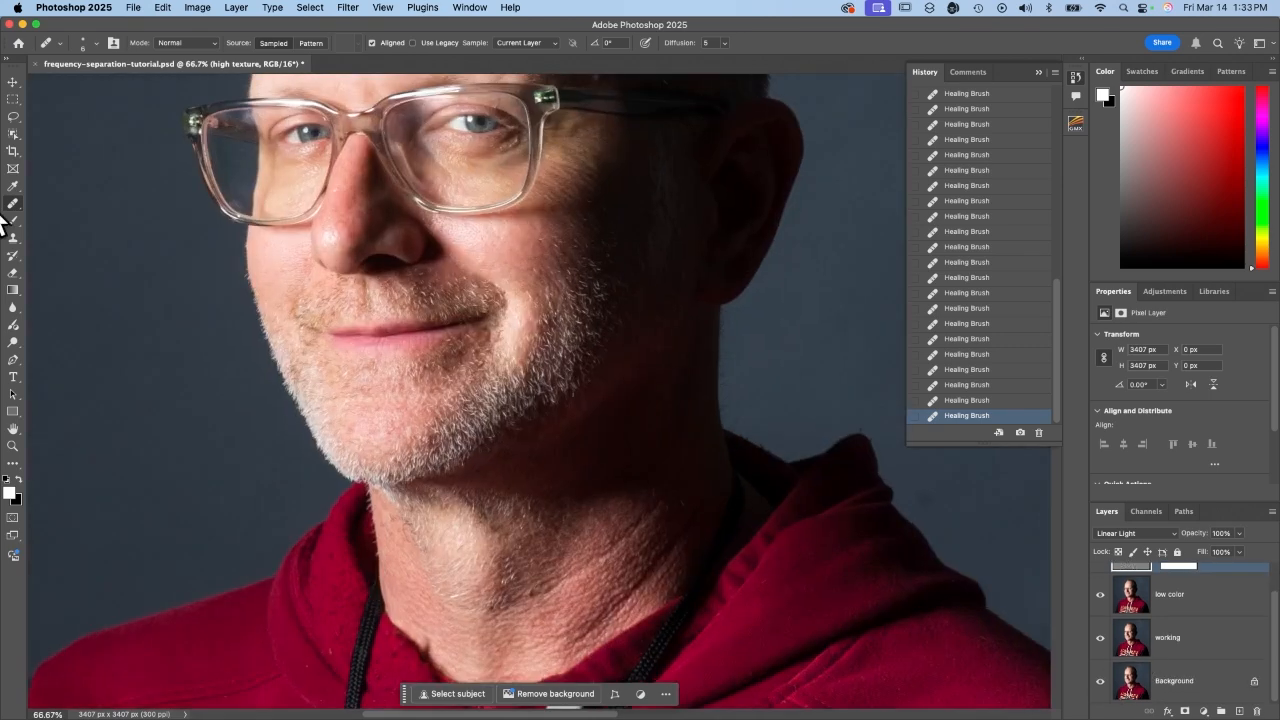
pyautogui.scroll(10, 503, 378)
pyautogui.hscroll(-3, 503, 378)
pyautogui.scroll(2, 503, 378)
pyautogui.hscroll(-1, 503, 378)
pyautogui.keyDown('alt'); pyautogui.click(1100, 681); pyautogui.keyUp('alt')
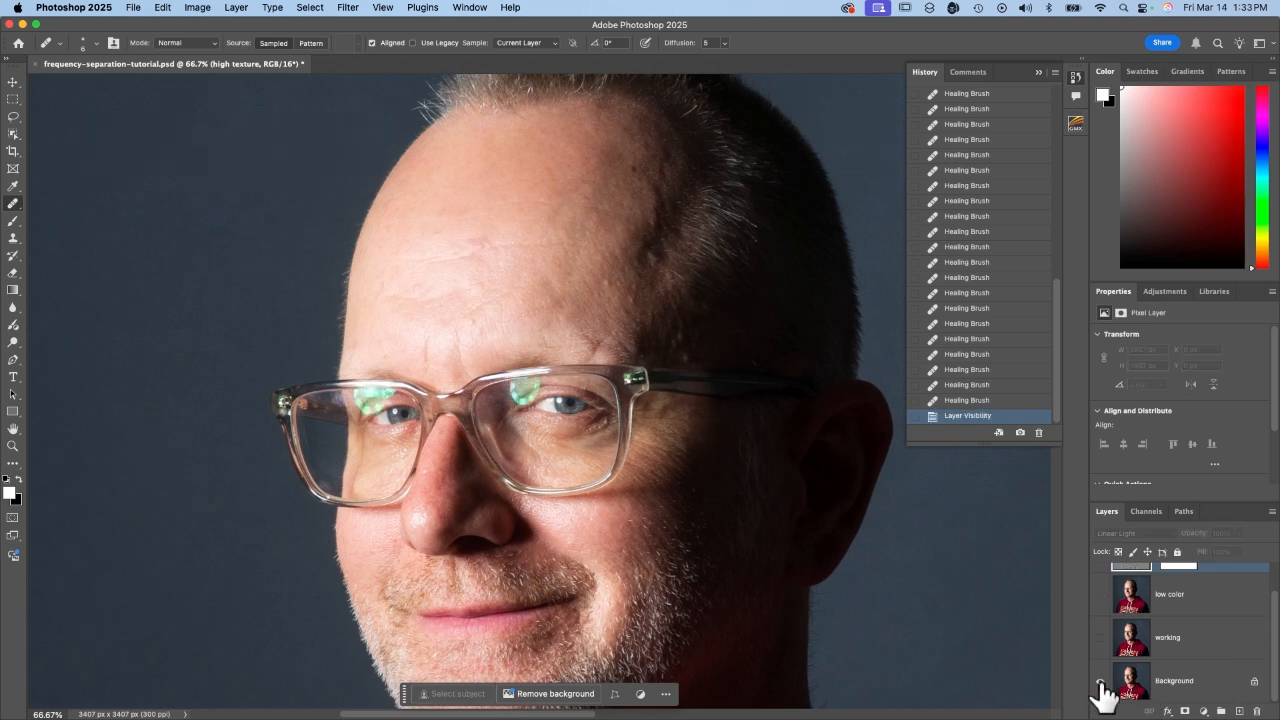
# Compare the original Background alone against the full retouched layer stack, then show all layers again.
pyautogui.keyDown('alt'); pyautogui.click(1100, 681); pyautogui.keyUp('alt')
pyautogui.keyDown('alt'); pyautogui.click(1100, 682); pyautogui.keyUp('alt')
pyautogui.keyDown('alt'); pyautogui.click(1100, 682); pyautogui.keyUp('alt')
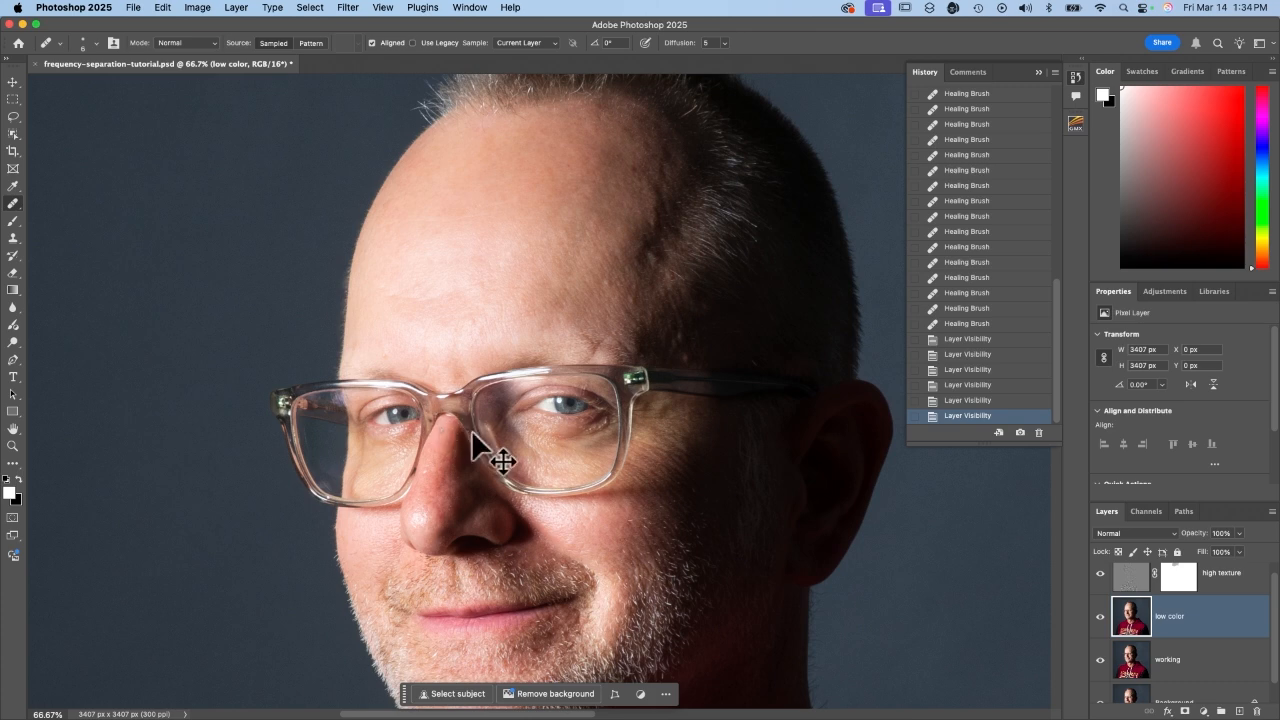
# Soften the nose's skin texture by painting black with a 35 px brush at 20% opacity on the high texture layer's mask.
pyautogui.scroll(3, 471, 432)
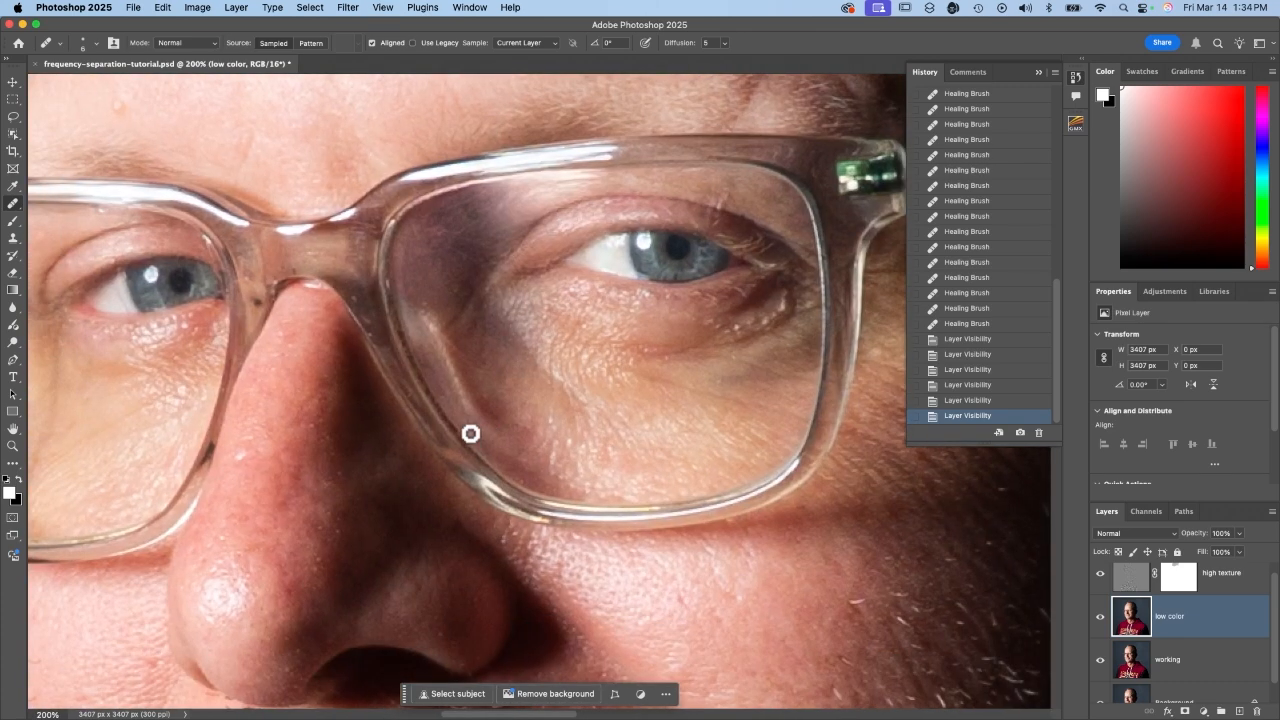
pyautogui.press('b')
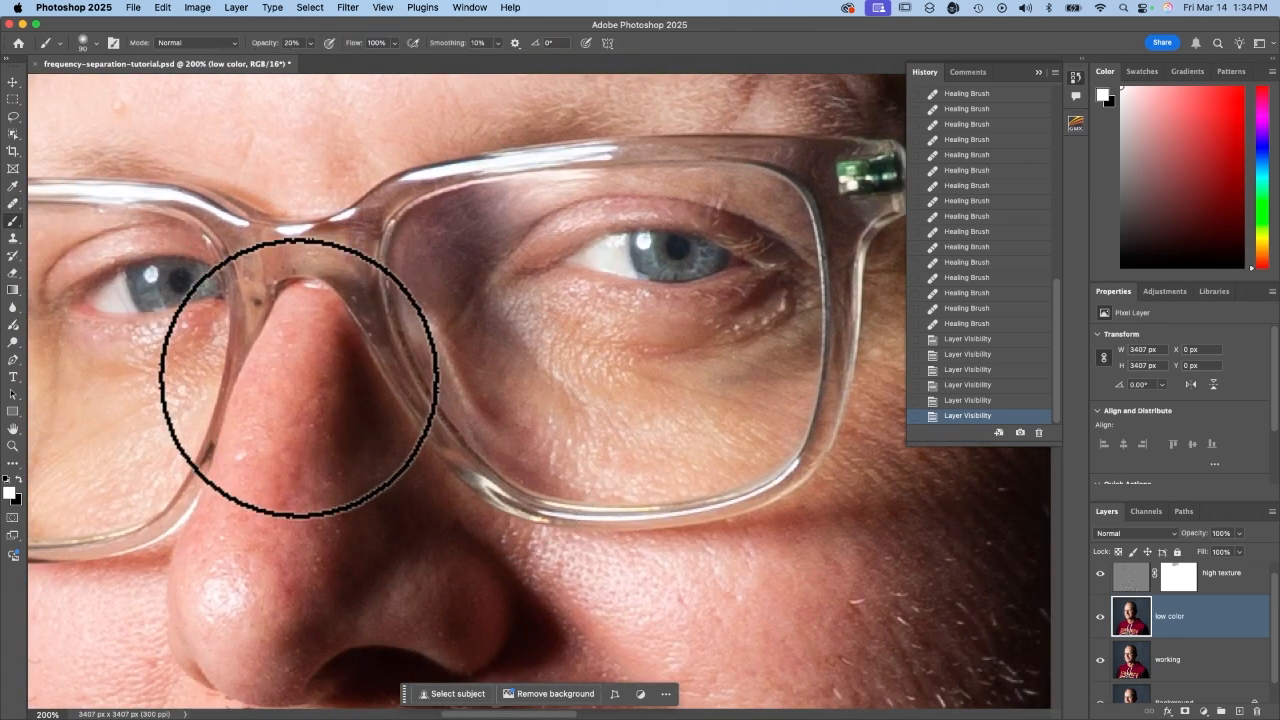
pyautogui.press('[')
pyautogui.press('[')
pyautogui.press('[')
pyautogui.press('[')
pyautogui.press('[')
pyautogui.press('[')
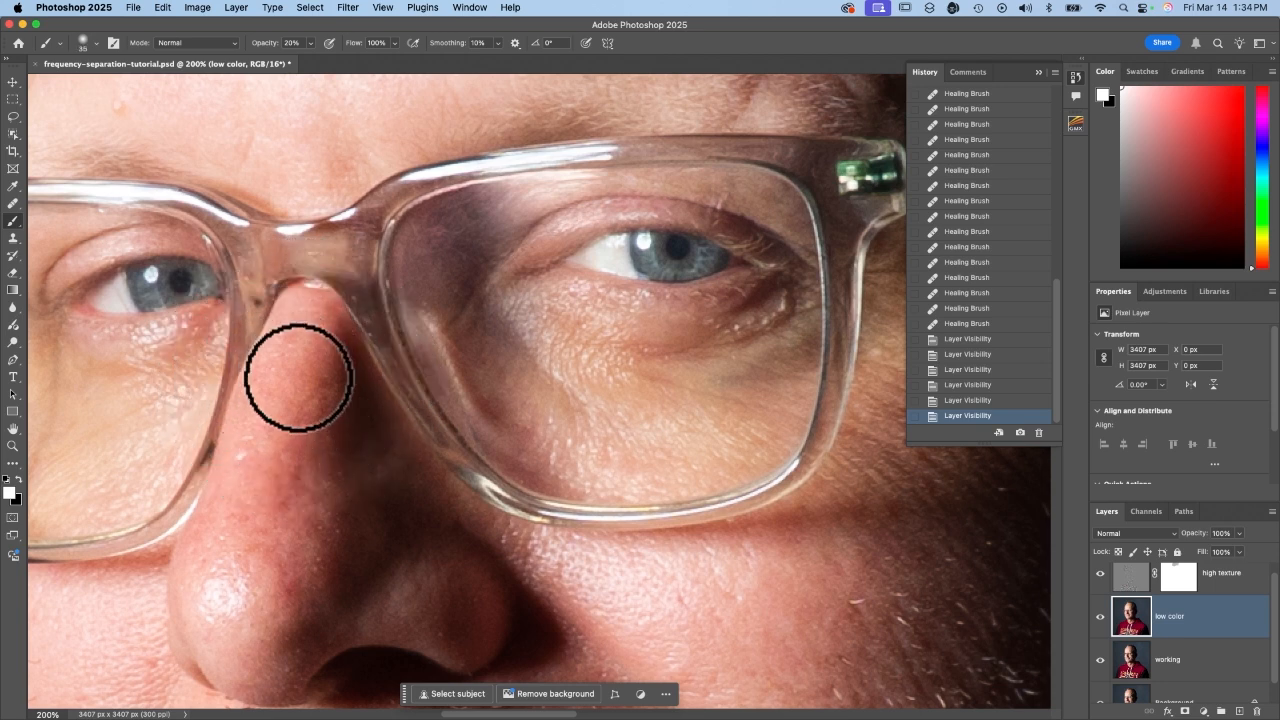
pyautogui.click(1177, 580)
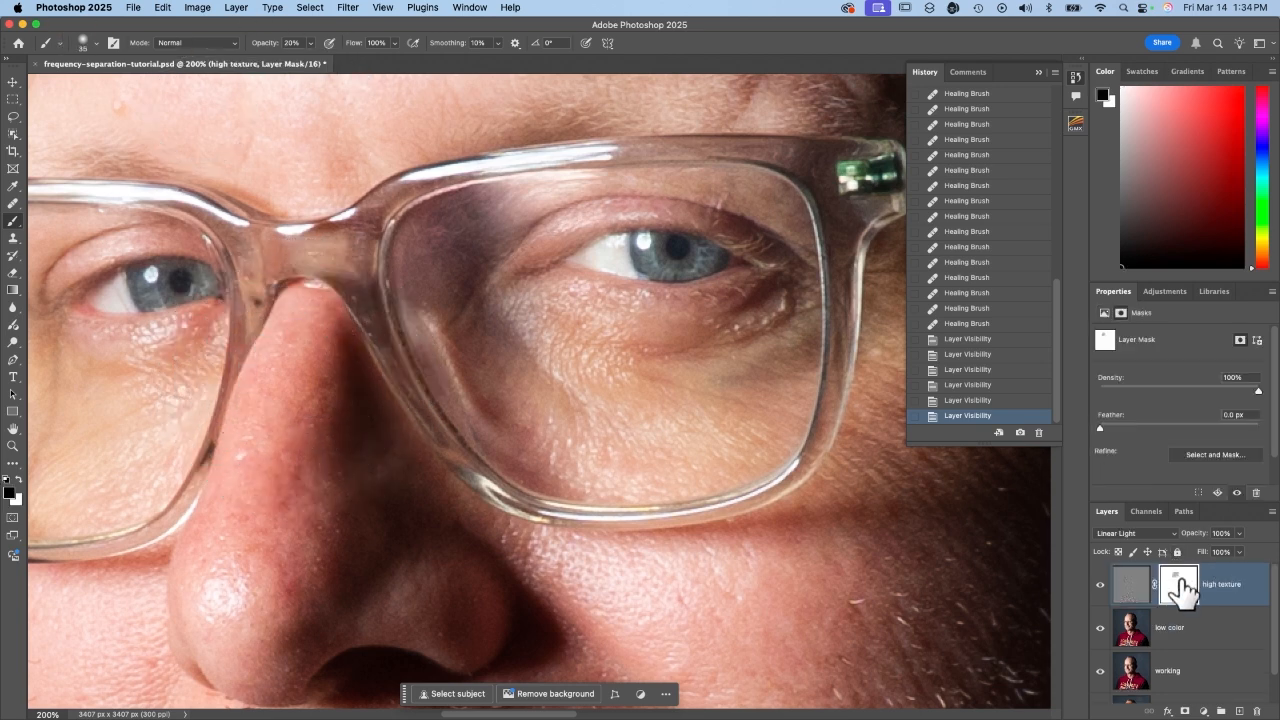
pyautogui.press('x')
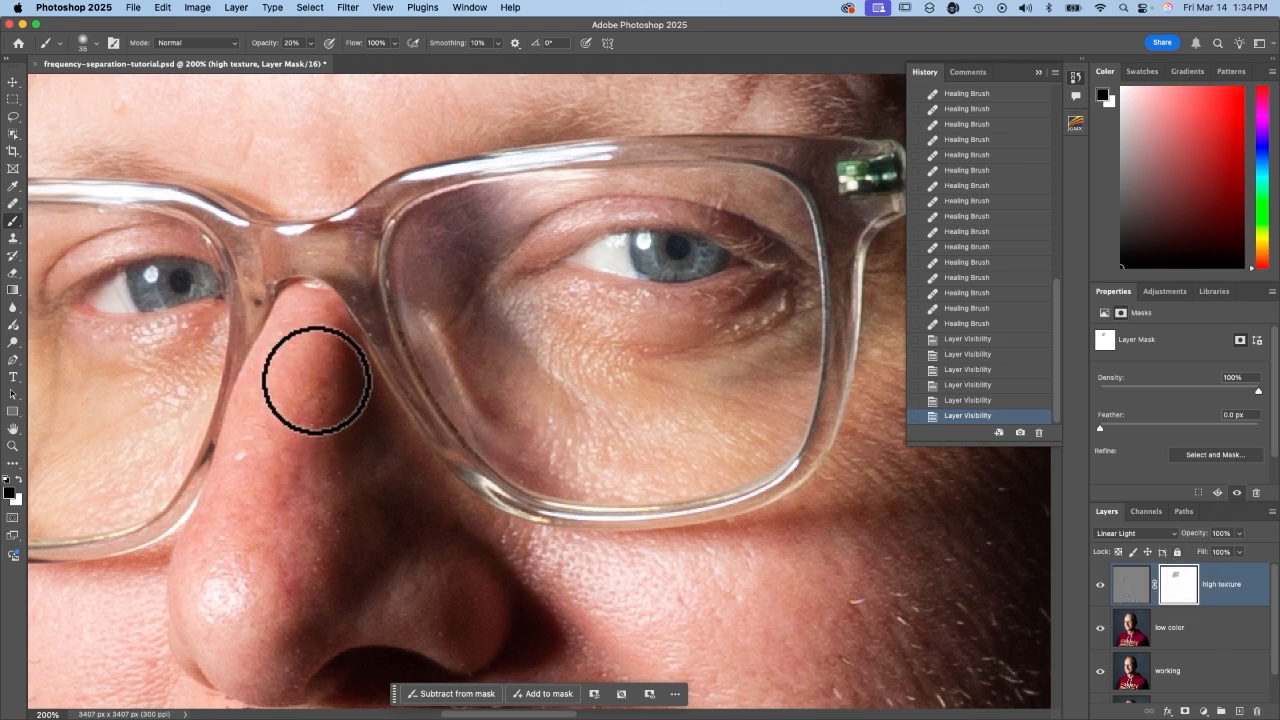
pyautogui.moveTo(254, 553)
pyautogui.mouseDown()
pyautogui.moveTo(243, 621)
pyautogui.moveTo(261, 507)
pyautogui.moveTo(361, 540)
pyautogui.moveTo(213, 541)
pyautogui.moveTo(225, 583)
pyautogui.moveTo(284, 423)
pyautogui.mouseUp()
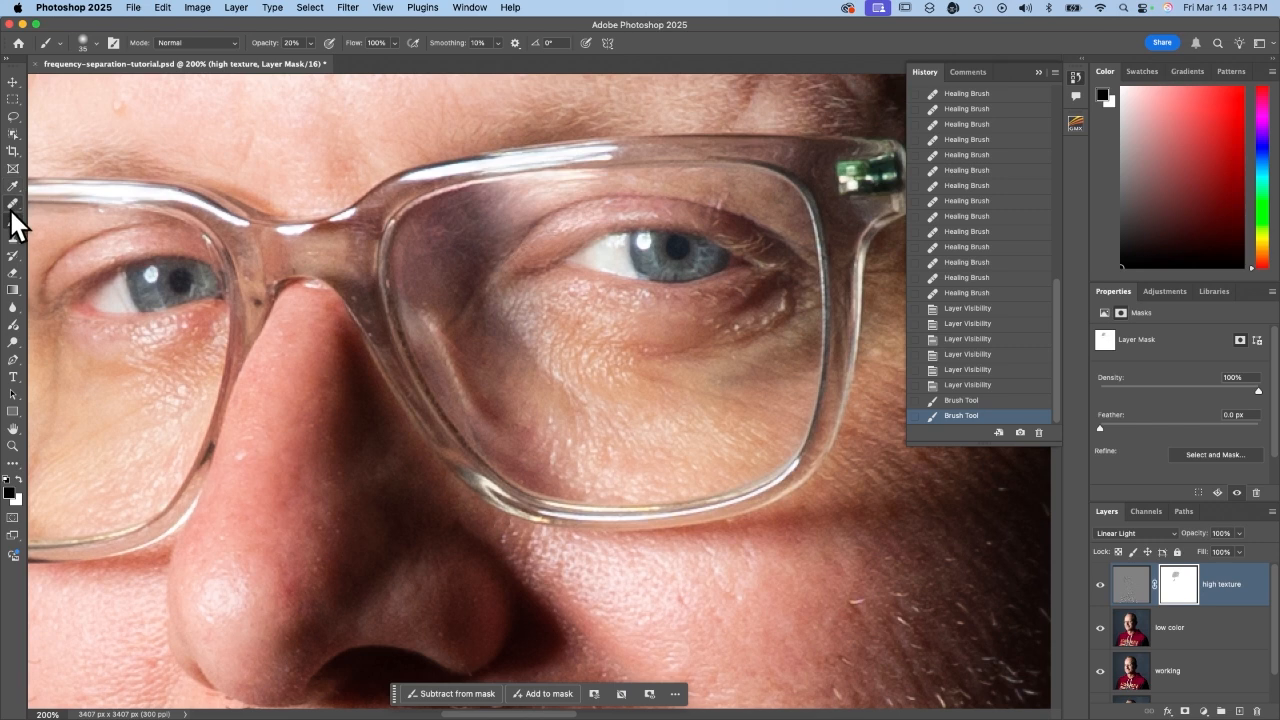
# Try to heal the spots on the side of the nose with the high texture mask active, and undo the stroke.
pyautogui.click(13, 205)
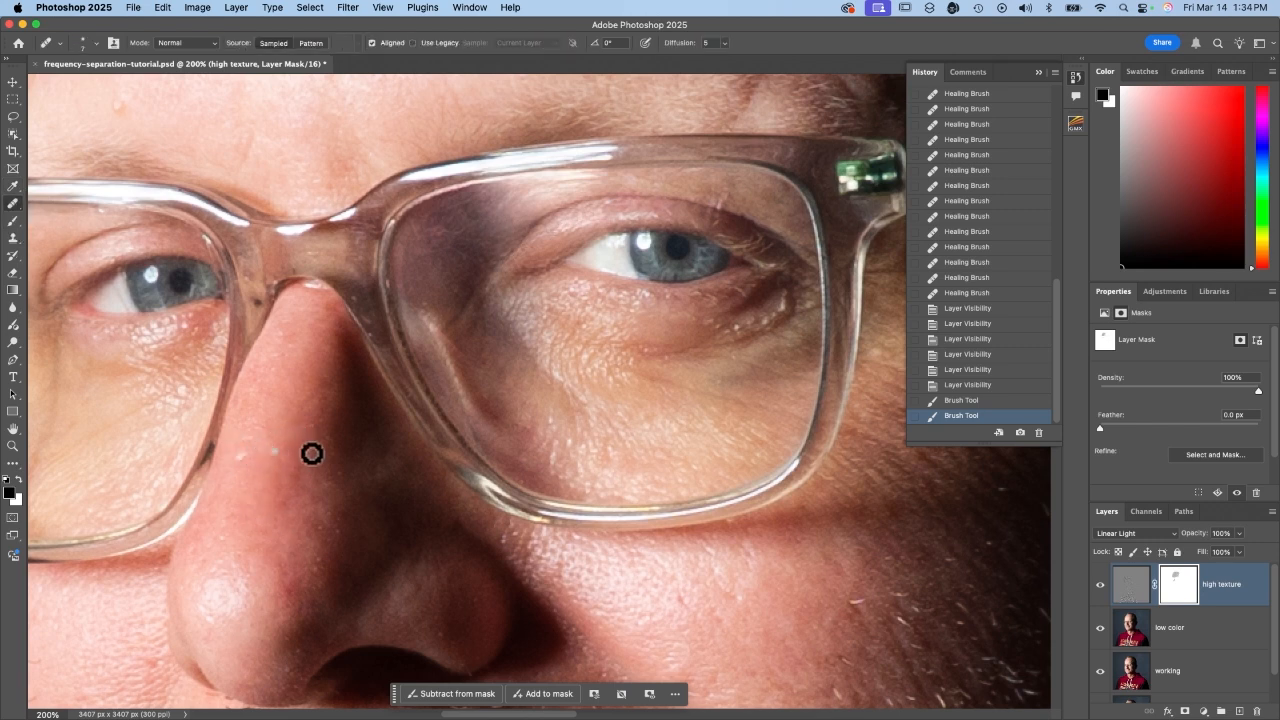
pyautogui.moveTo(234, 469); pyautogui.dragTo(240, 452)
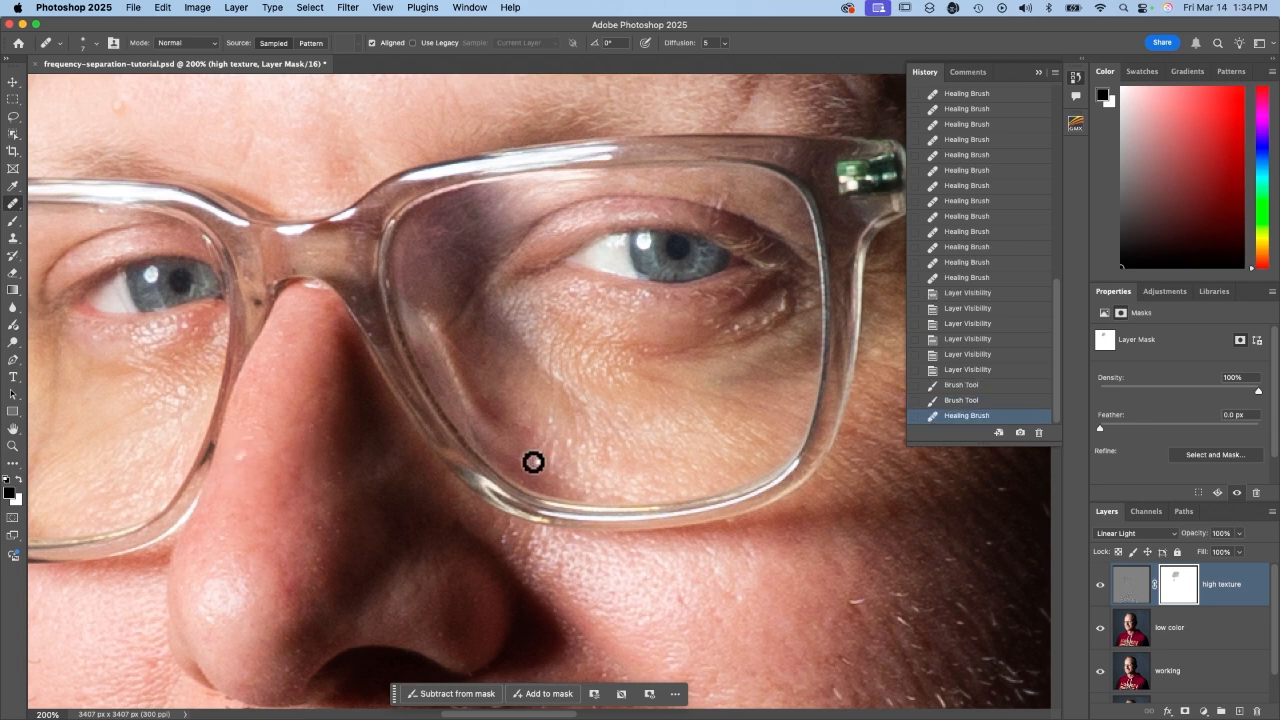
pyautogui.moveTo(1172, 590); pyautogui.dragTo(1178, 588)
pyautogui.hotkey('ctrl', 'z')
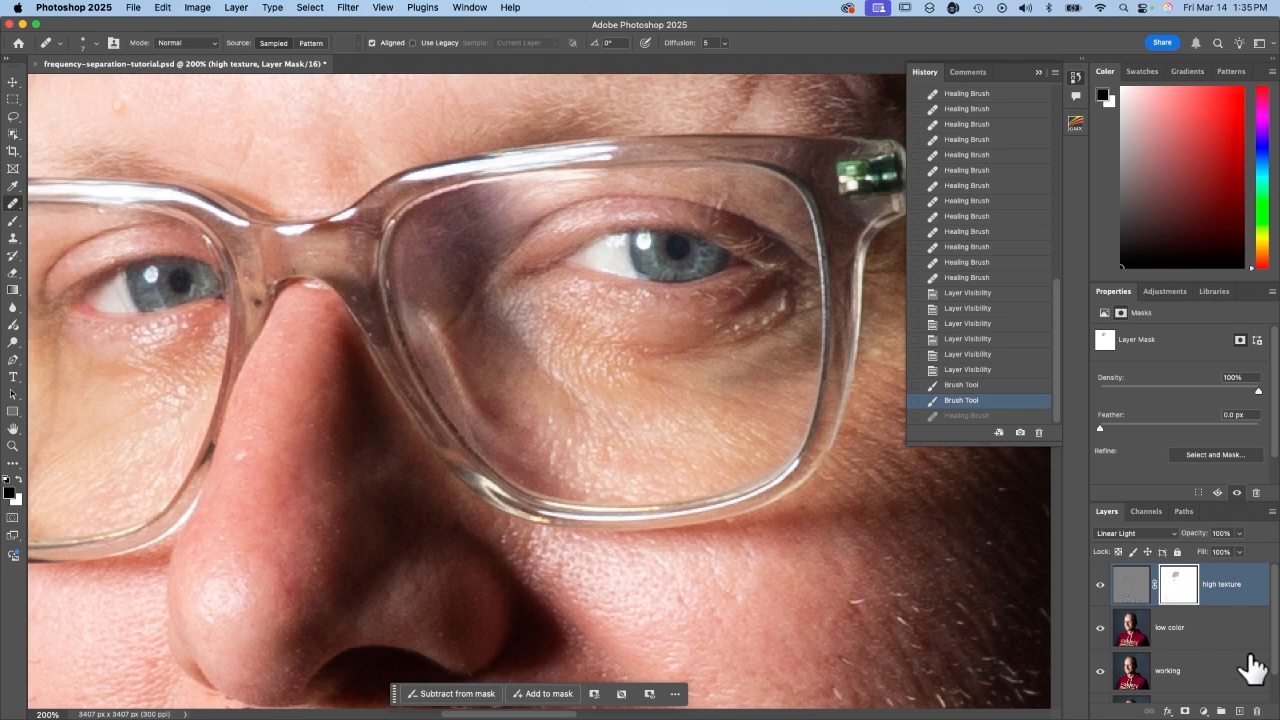
# Heal the small spots on the side of the nose on the high texture layer's pixels instead of its mask.
pyautogui.click(1143, 648)
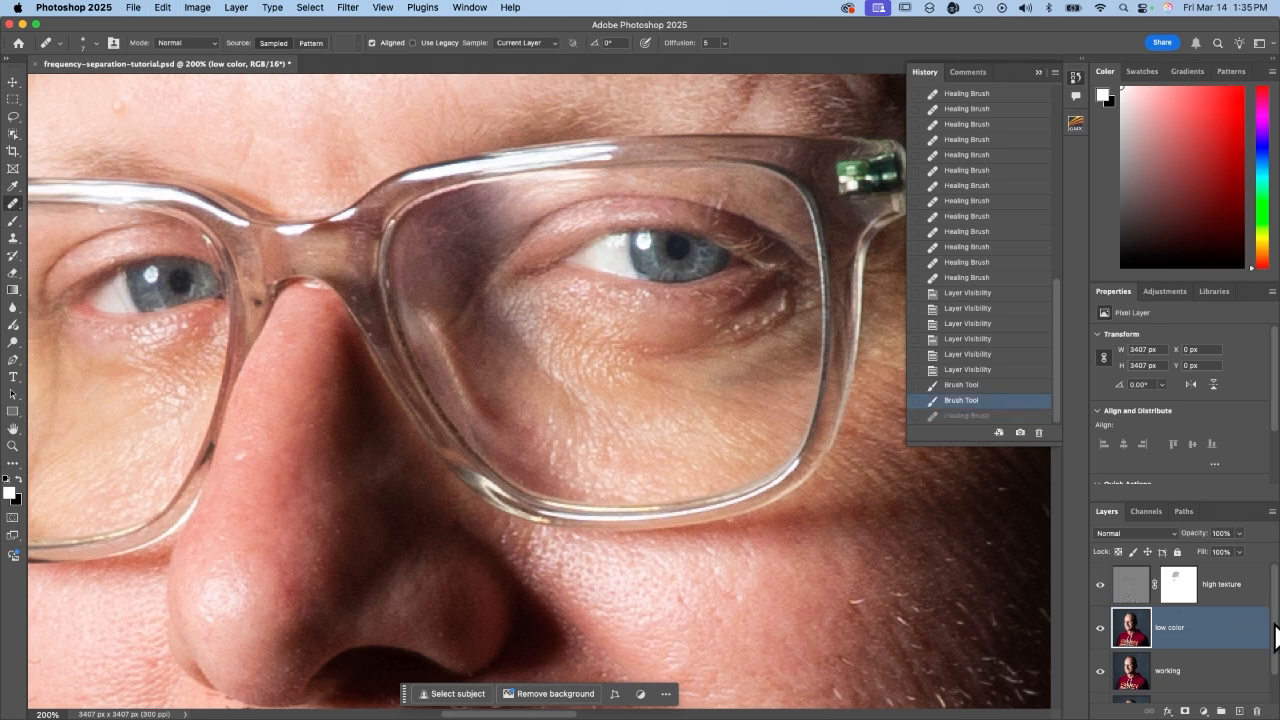
pyautogui.click(1131, 583)
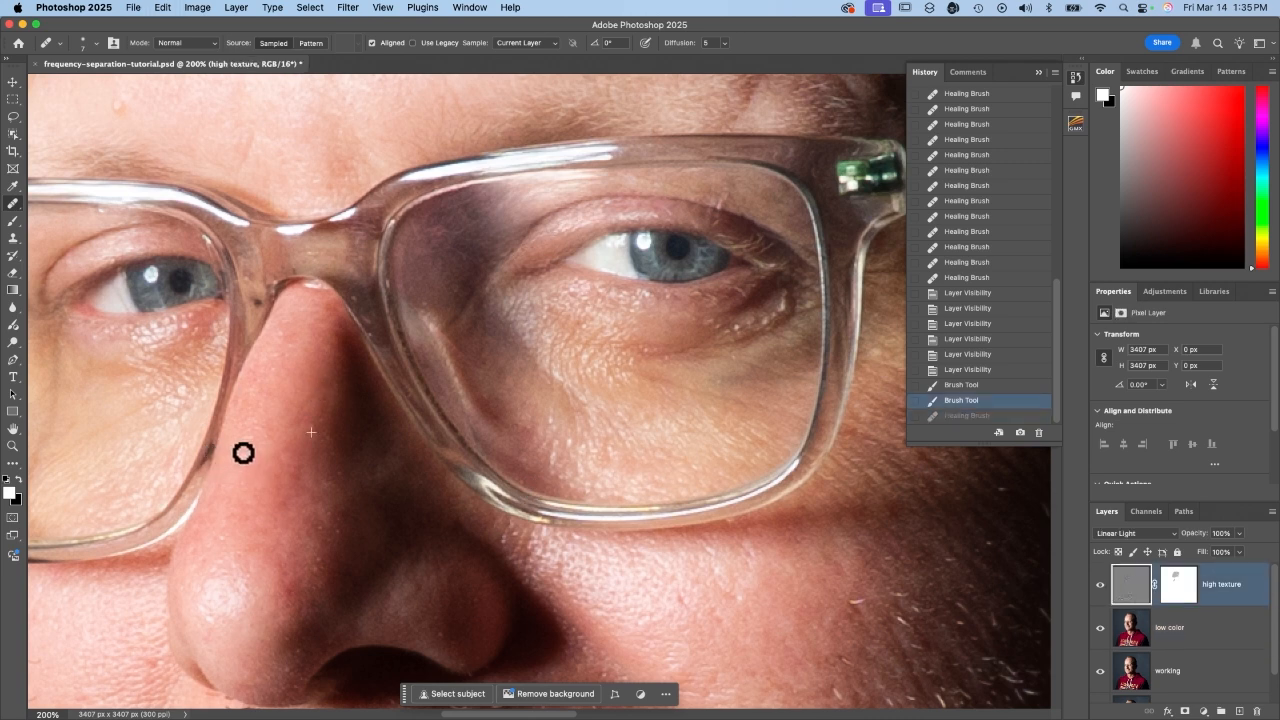
pyautogui.press('super+shift+z')
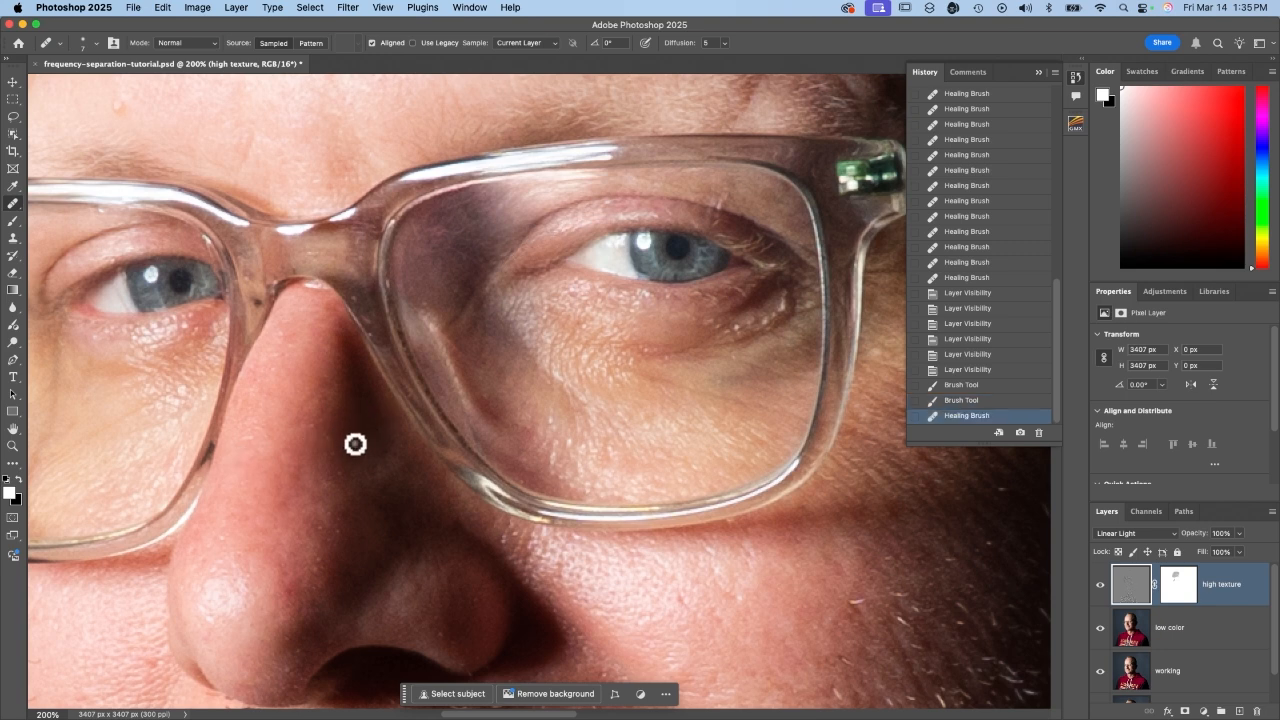
# Select the low color layer and inspect its tones around the eye by temporarily hiding the high texture layer.
pyautogui.hscroll(5, 355, 444)
pyautogui.scroll(1, 634, 397)
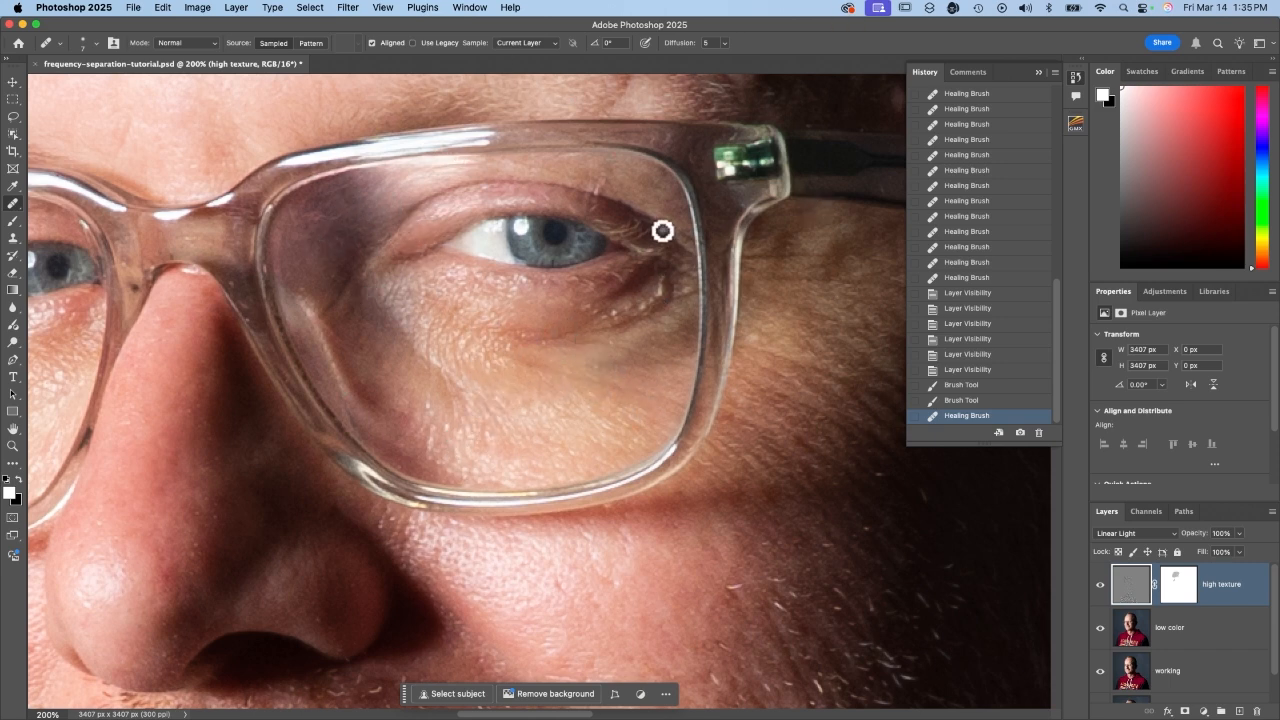
pyautogui.click(1128, 642)
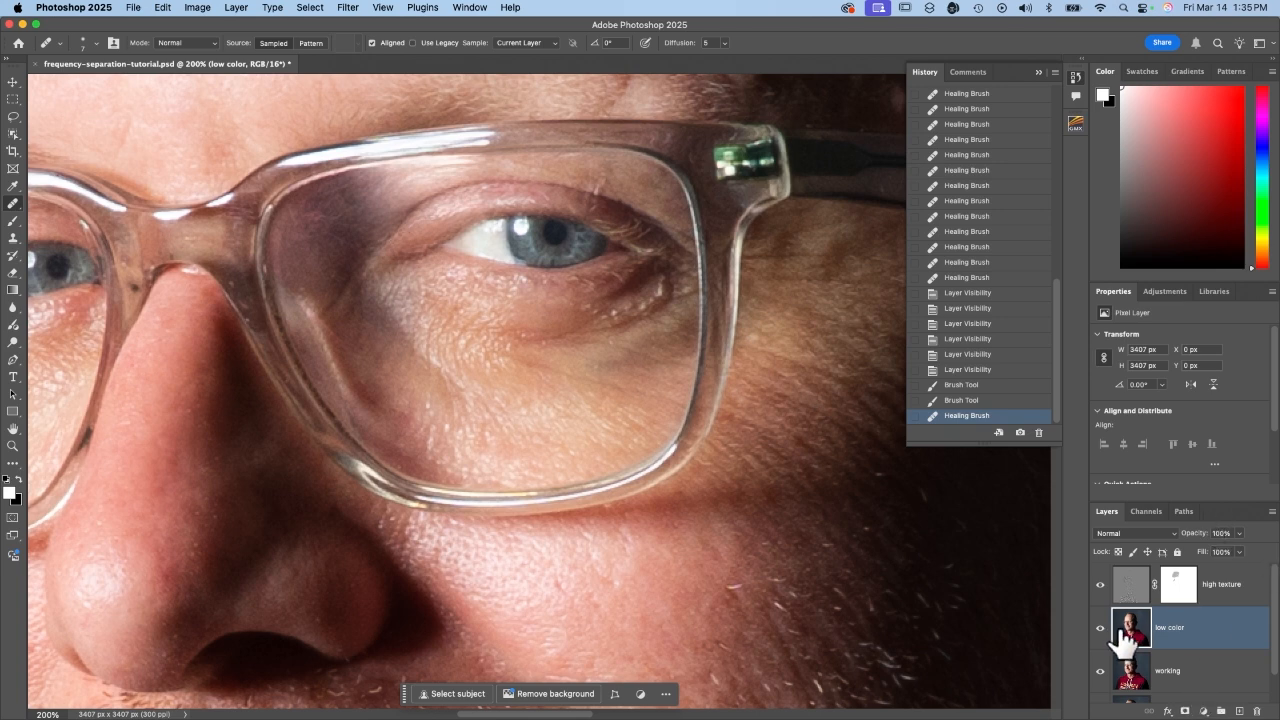
pyautogui.click(1100, 588)
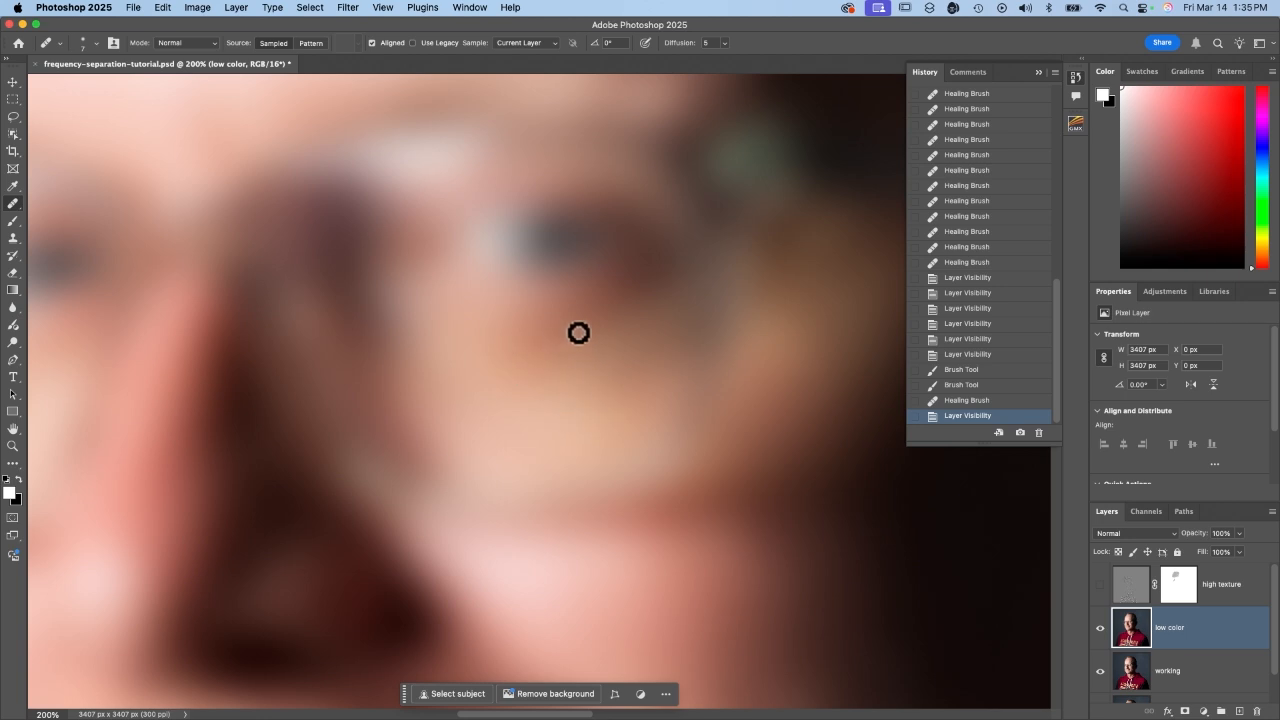
pyautogui.click(1100, 584)
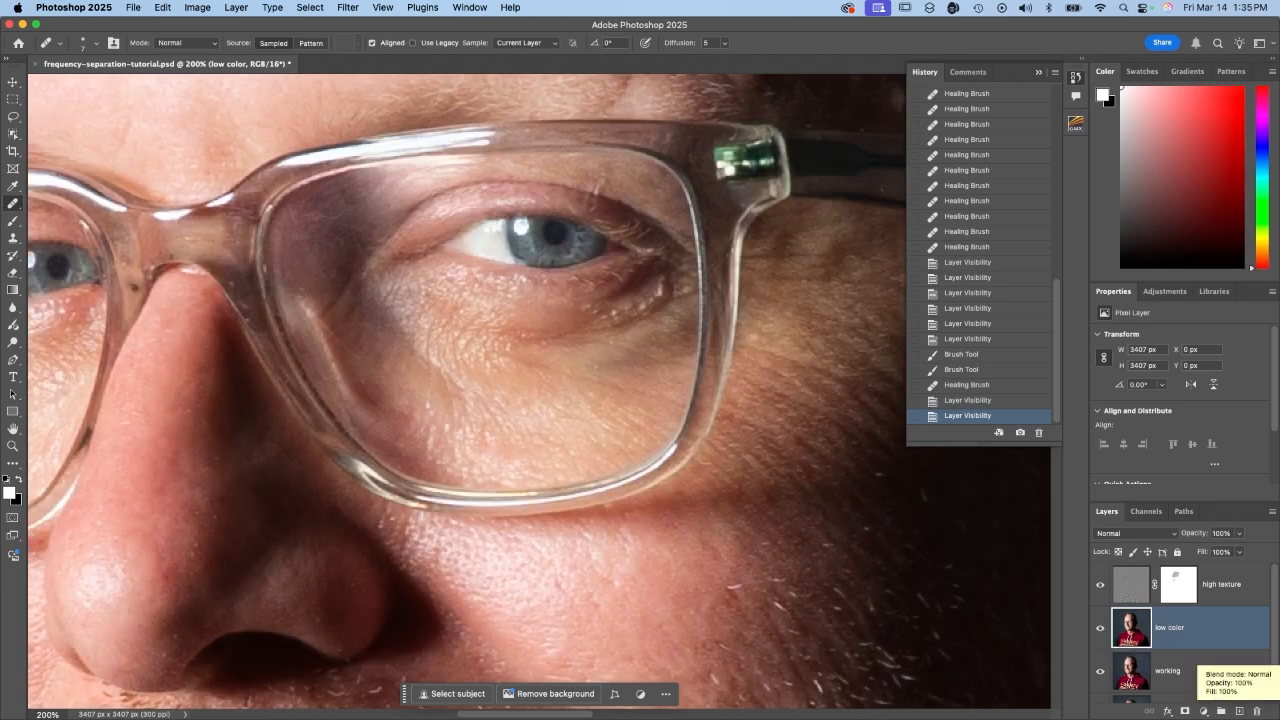
# Add a Hue/Saturation adjustment layer directly above low color and invert its mask to black.
pyautogui.click(1205, 712)
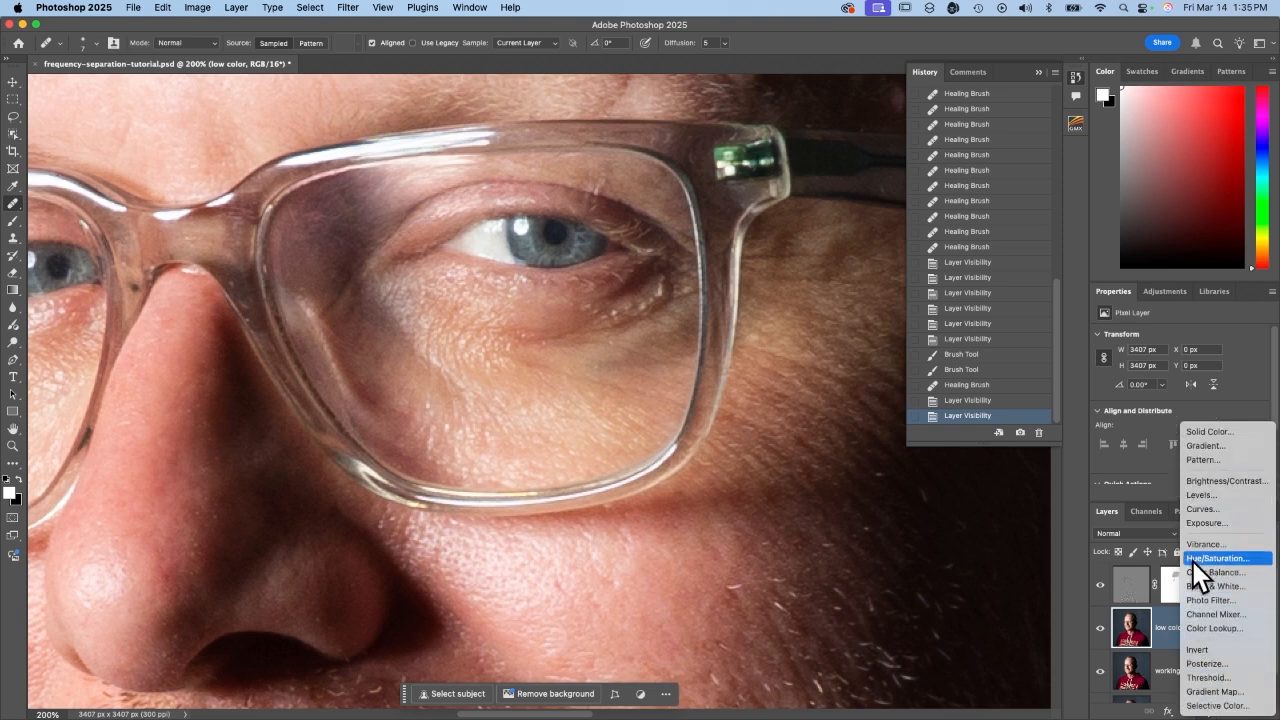
pyautogui.click(1194, 560)
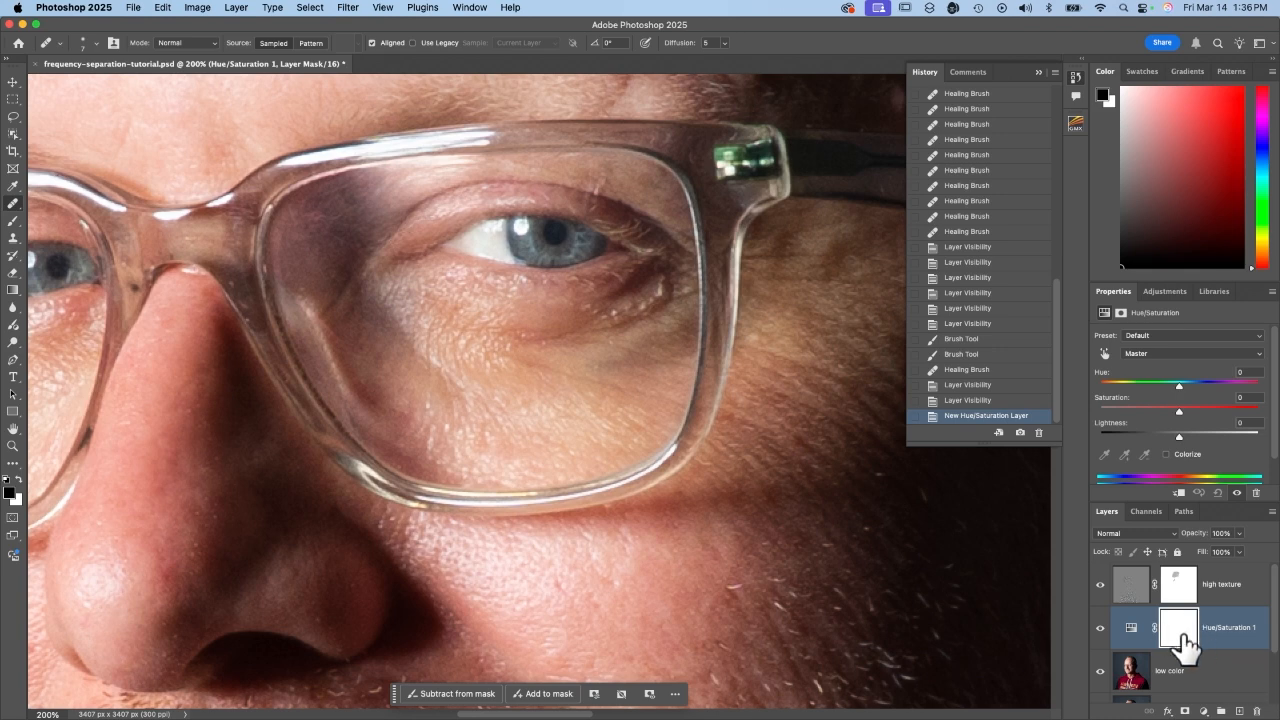
pyautogui.press('super+i')
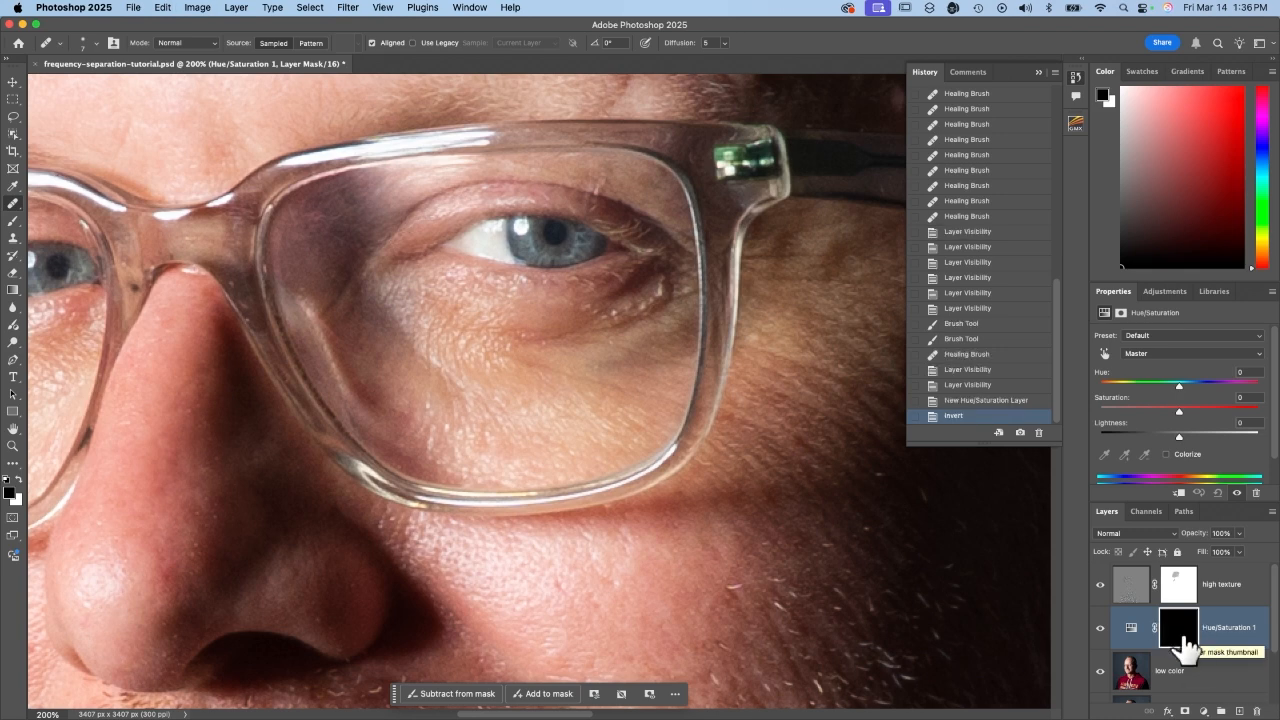
# Paint the areas under both eyes white on the Hue/Saturation mask with the Brush at 100% opacity.
pyautogui.click(13, 221)
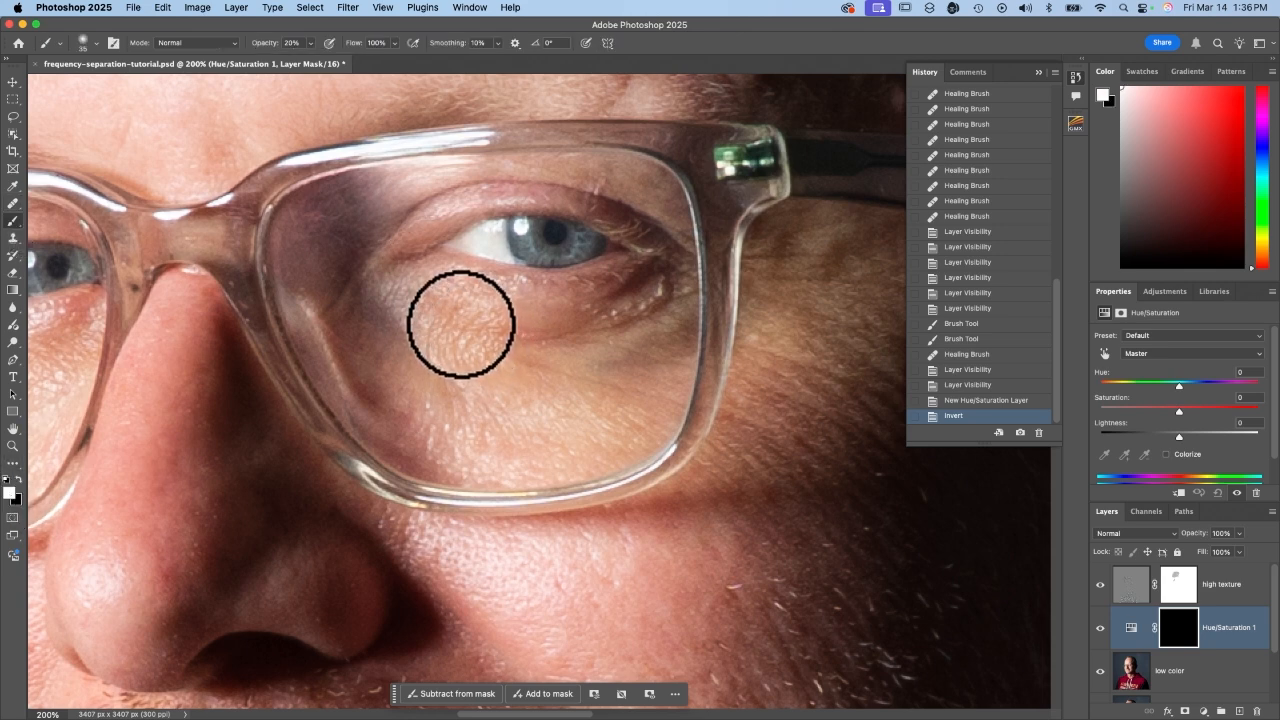
pyautogui.click(292, 42)
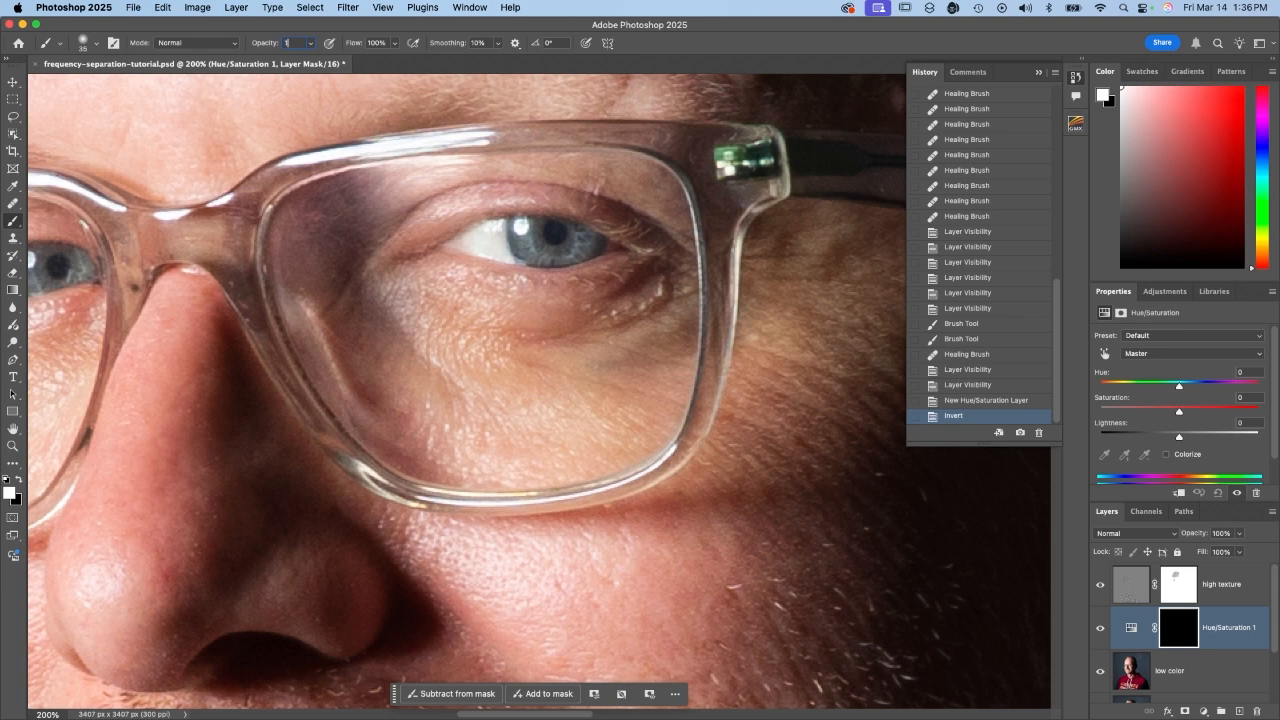
pyautogui.press('Return')
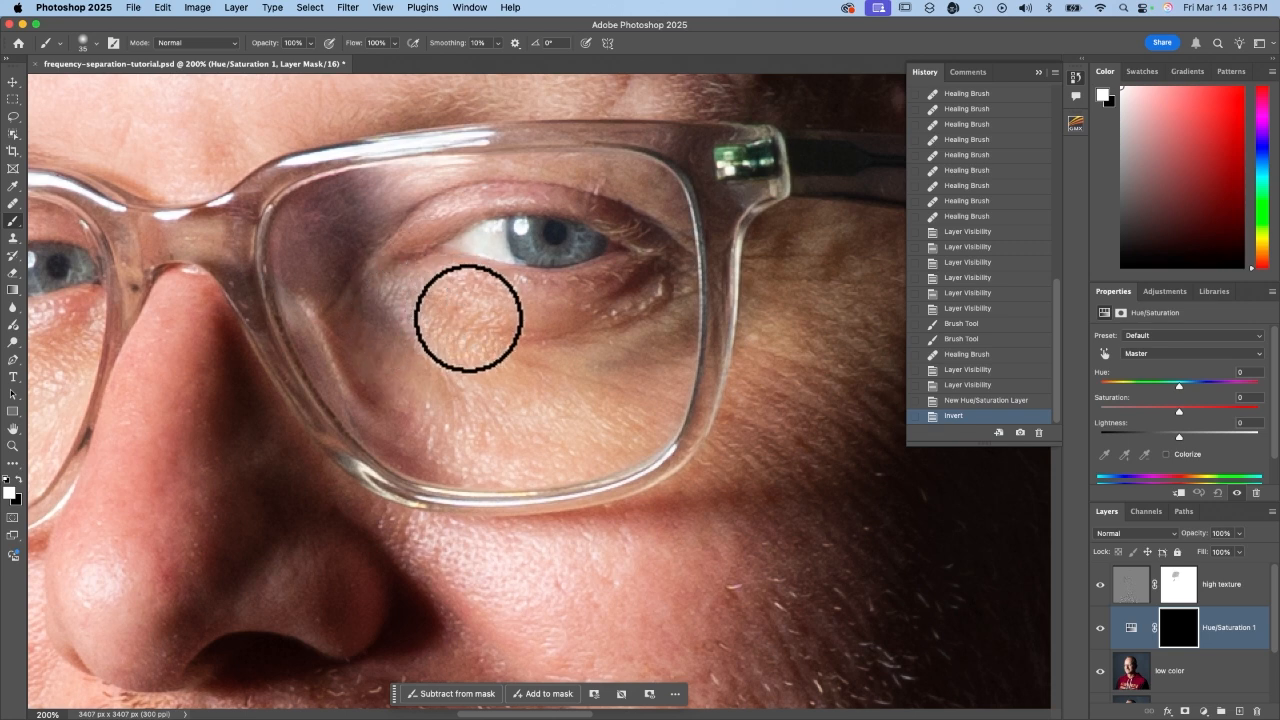
pyautogui.click(650, 314)
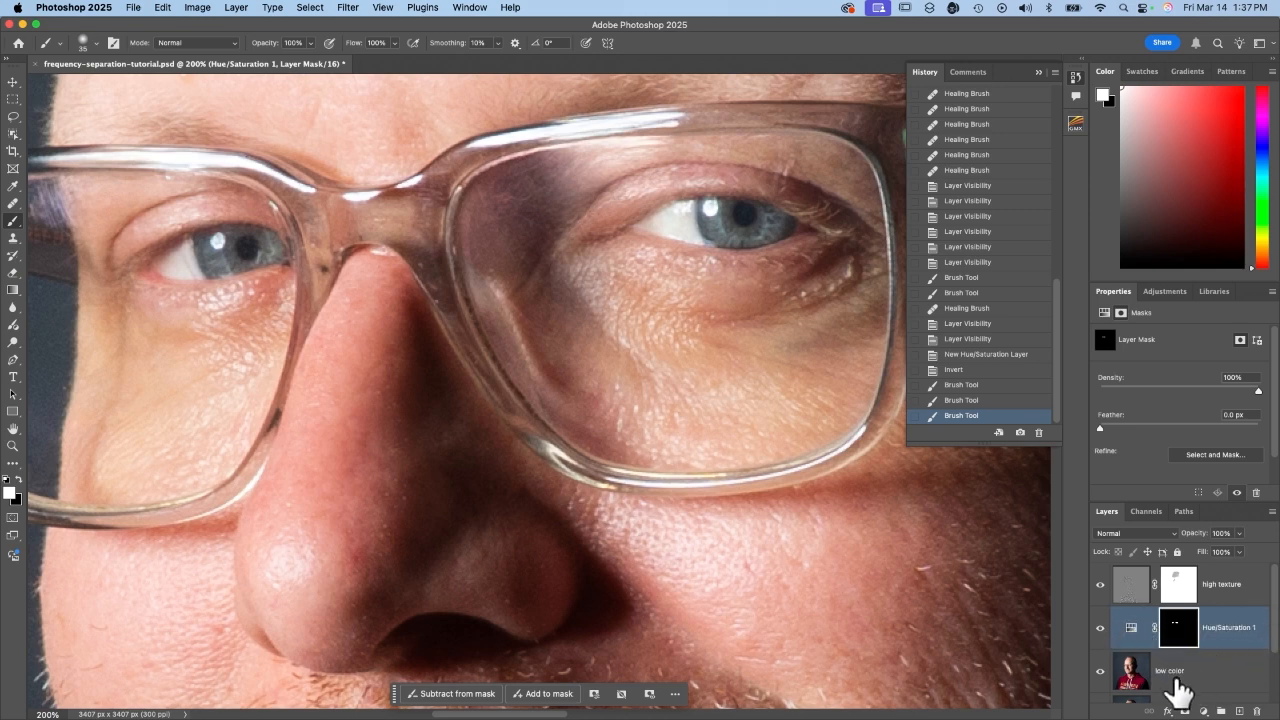
# Clip the Hue/Saturation layer to low color and lower the Reds saturation to -31 using on-image adjustment under the eye.
pyautogui.moveTo(1257, 660); pyautogui.dragTo(1220, 646)
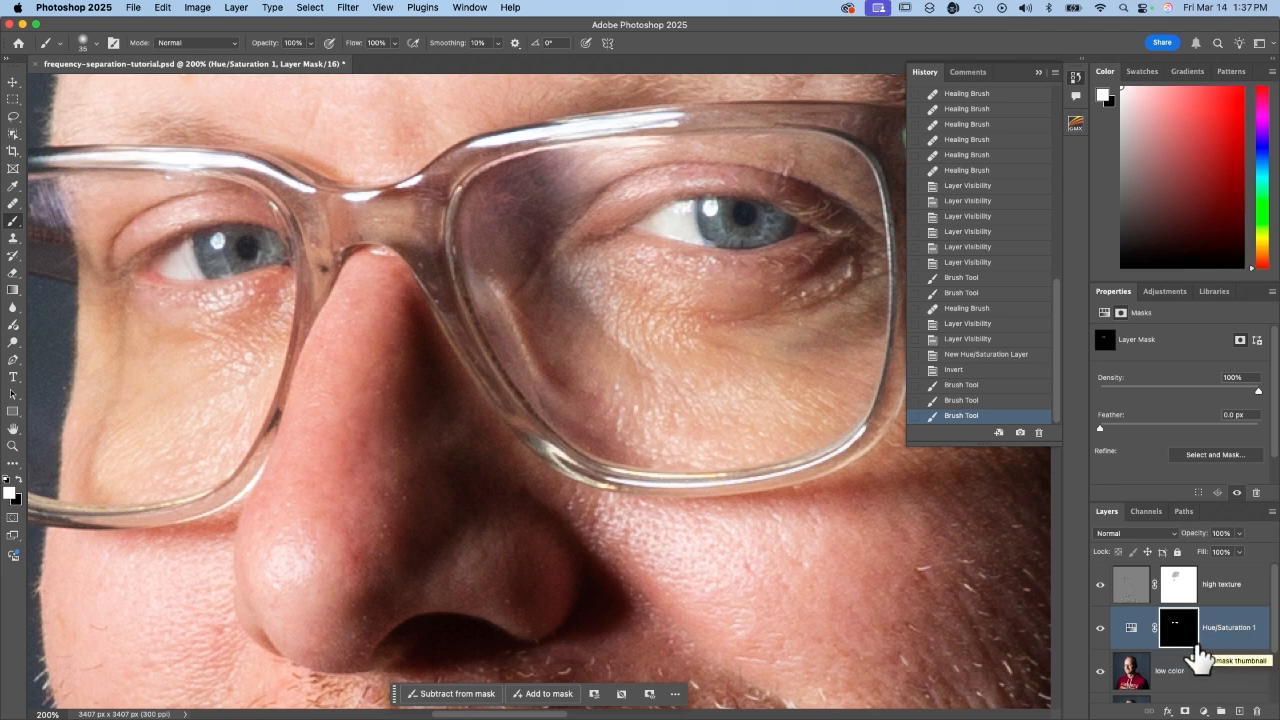
pyautogui.moveTo(1222, 644); pyautogui.dragTo(1208, 620)
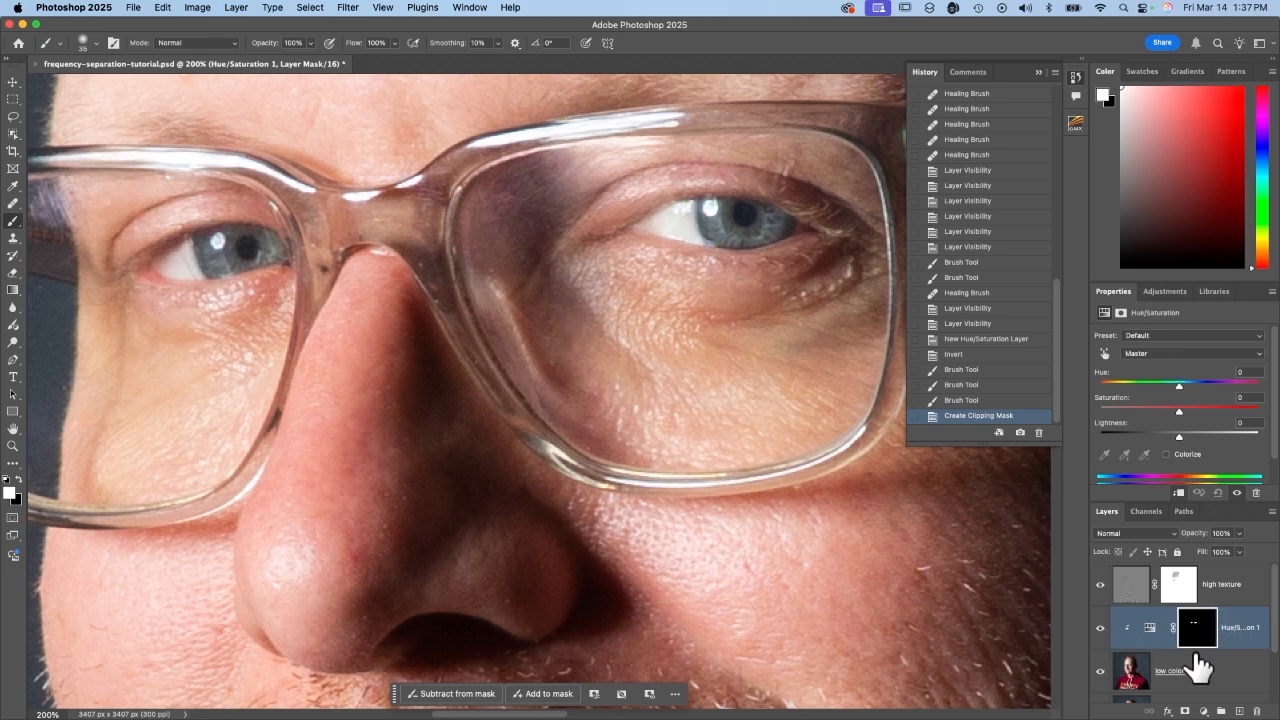
pyautogui.click(1104, 353)
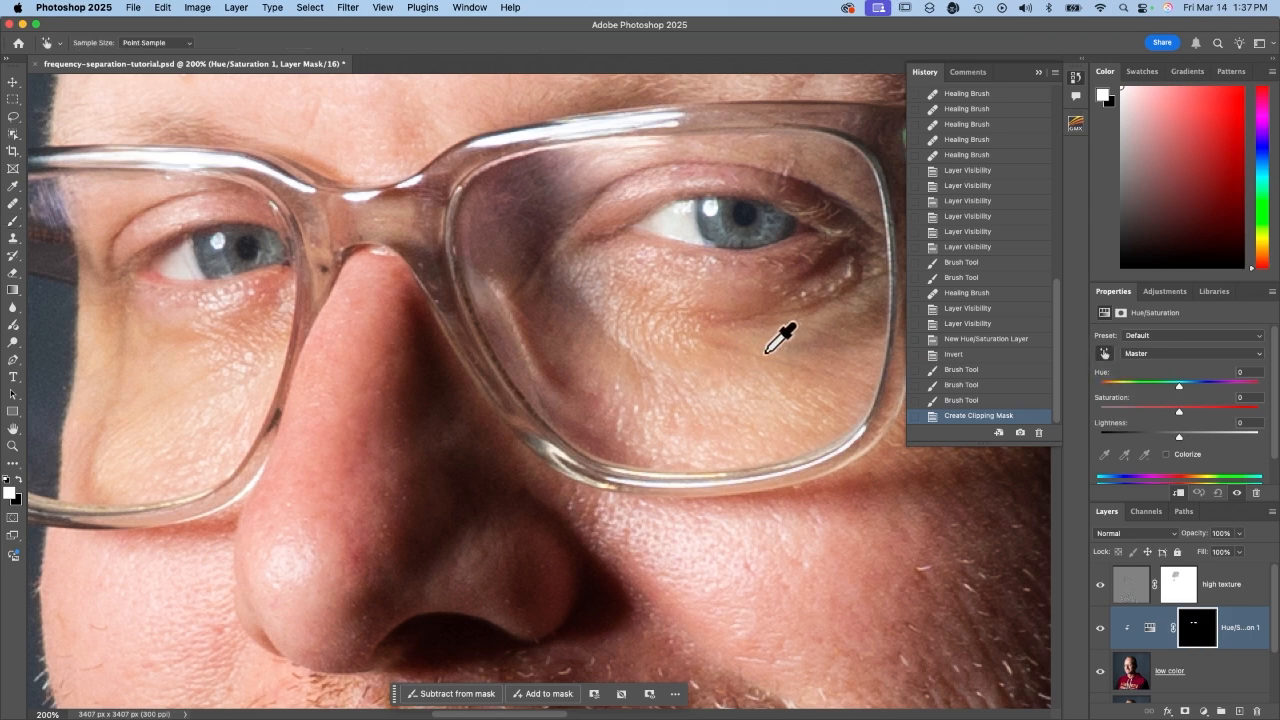
pyautogui.moveTo(749, 337); pyautogui.dragTo(721, 357)
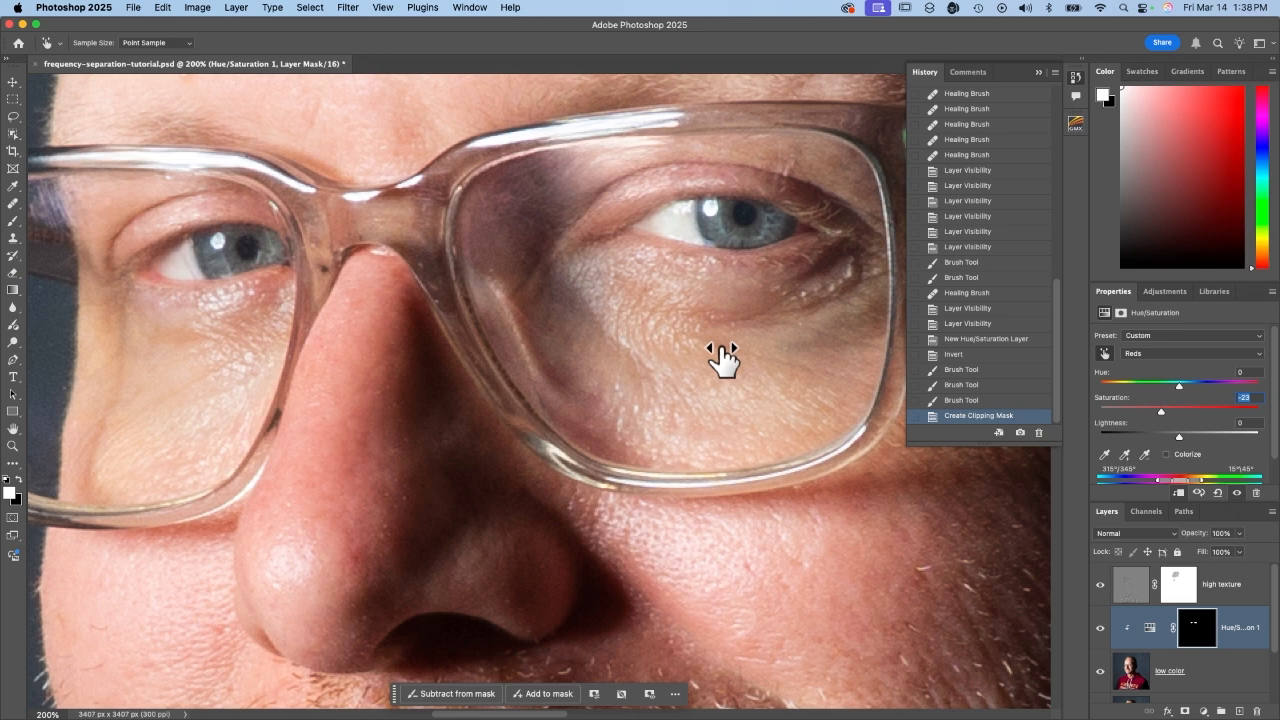
pyautogui.moveTo(721, 357); pyautogui.dragTo(721, 357)
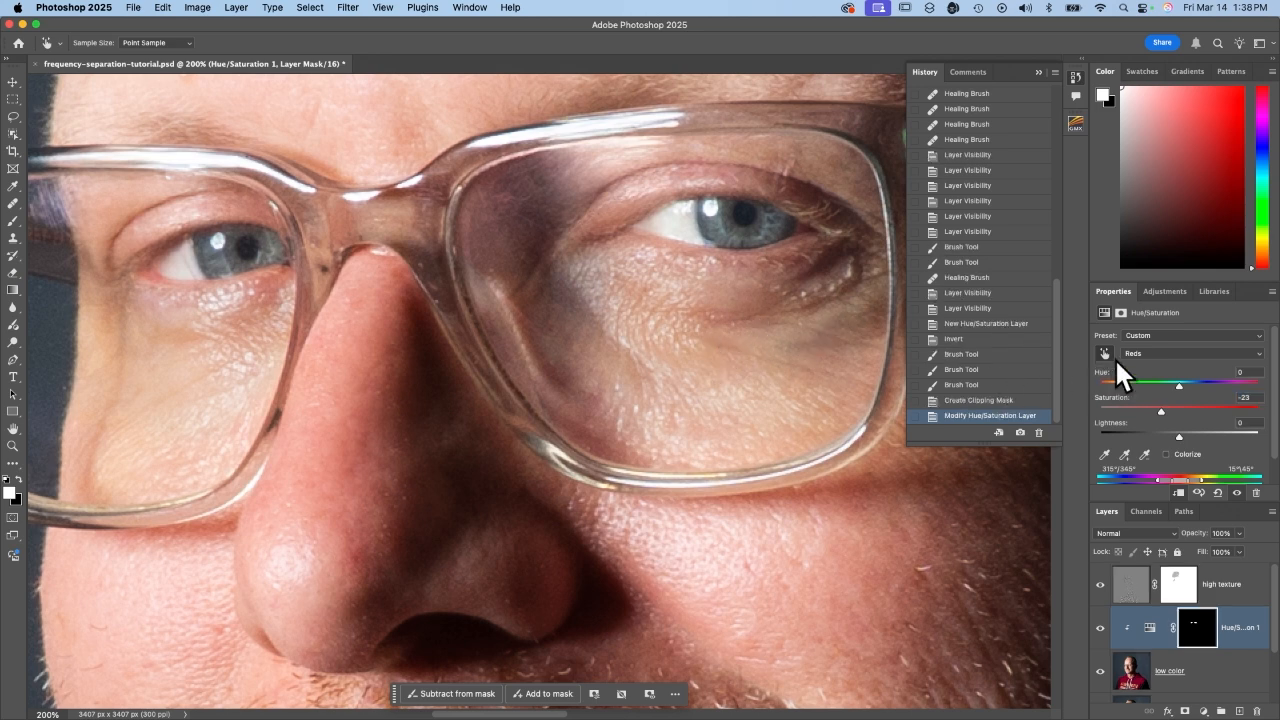
pyautogui.moveTo(767, 352); pyautogui.dragTo(694, 380)
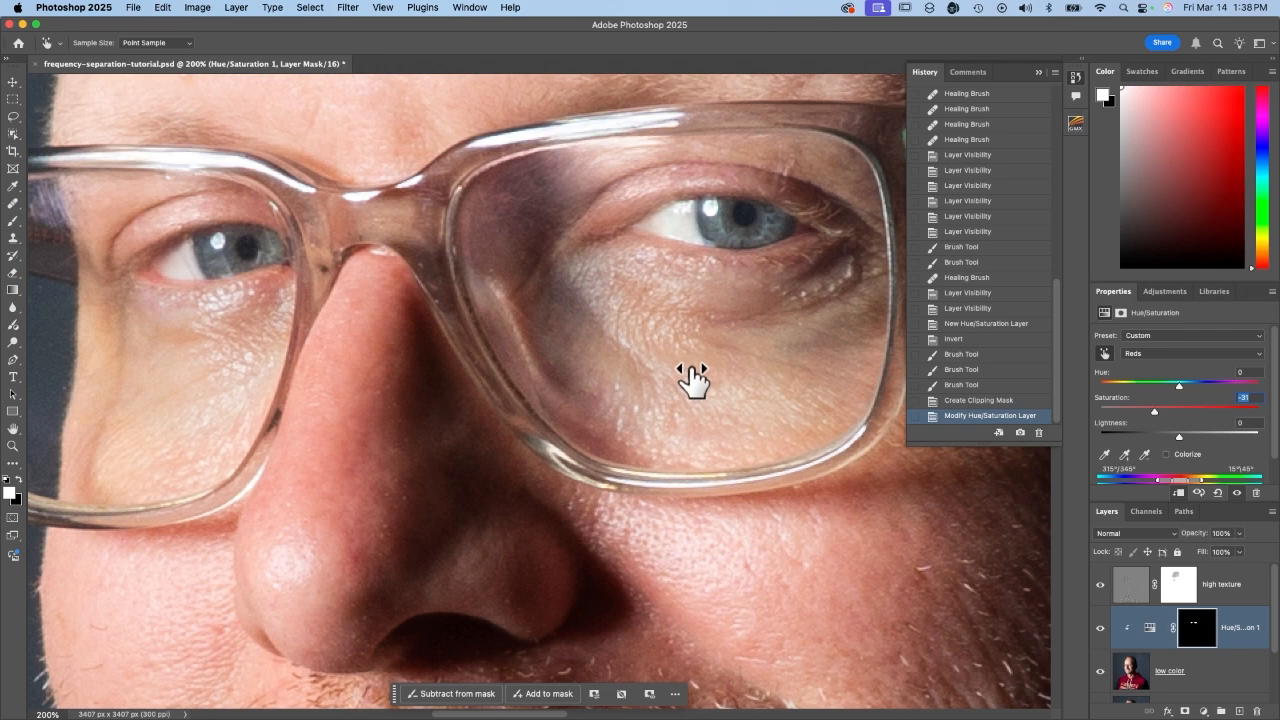
# Adjust the Yellows range of the Hue/Saturation layer to Hue -19 and Saturation +18.
pyautogui.click(1132, 350)
pyautogui.click(1139, 367)
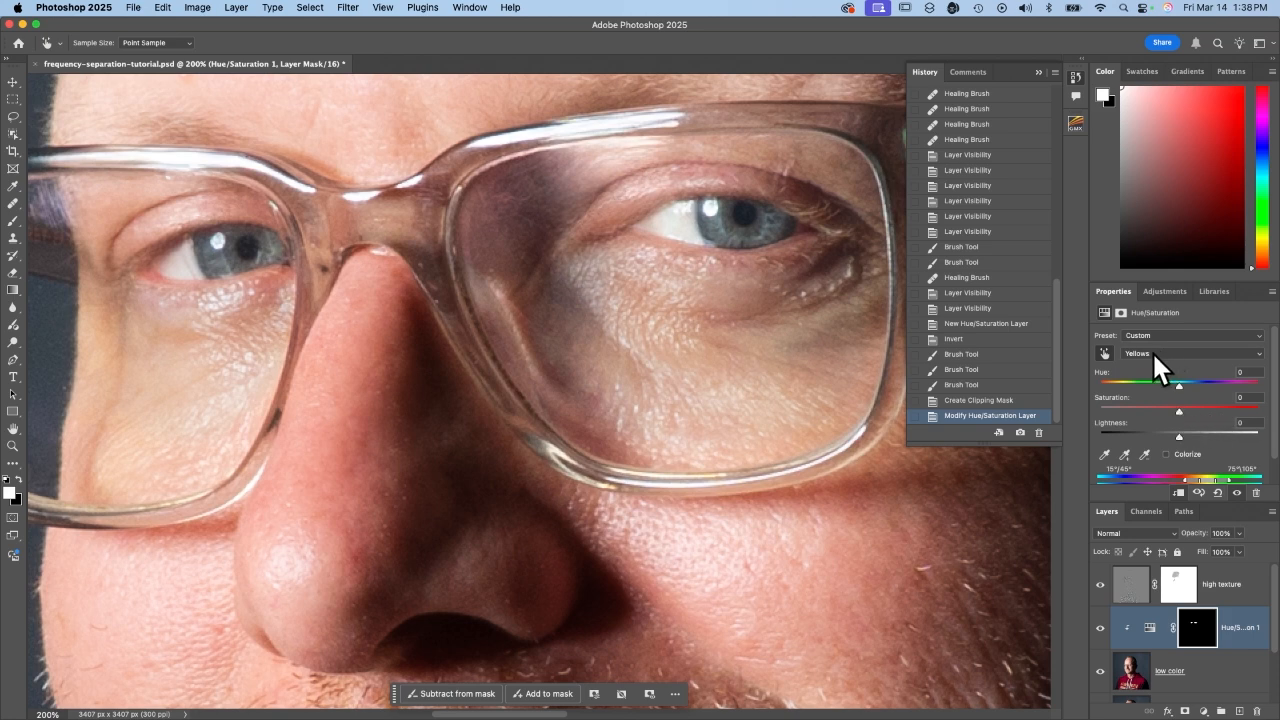
pyautogui.click(1257, 353)
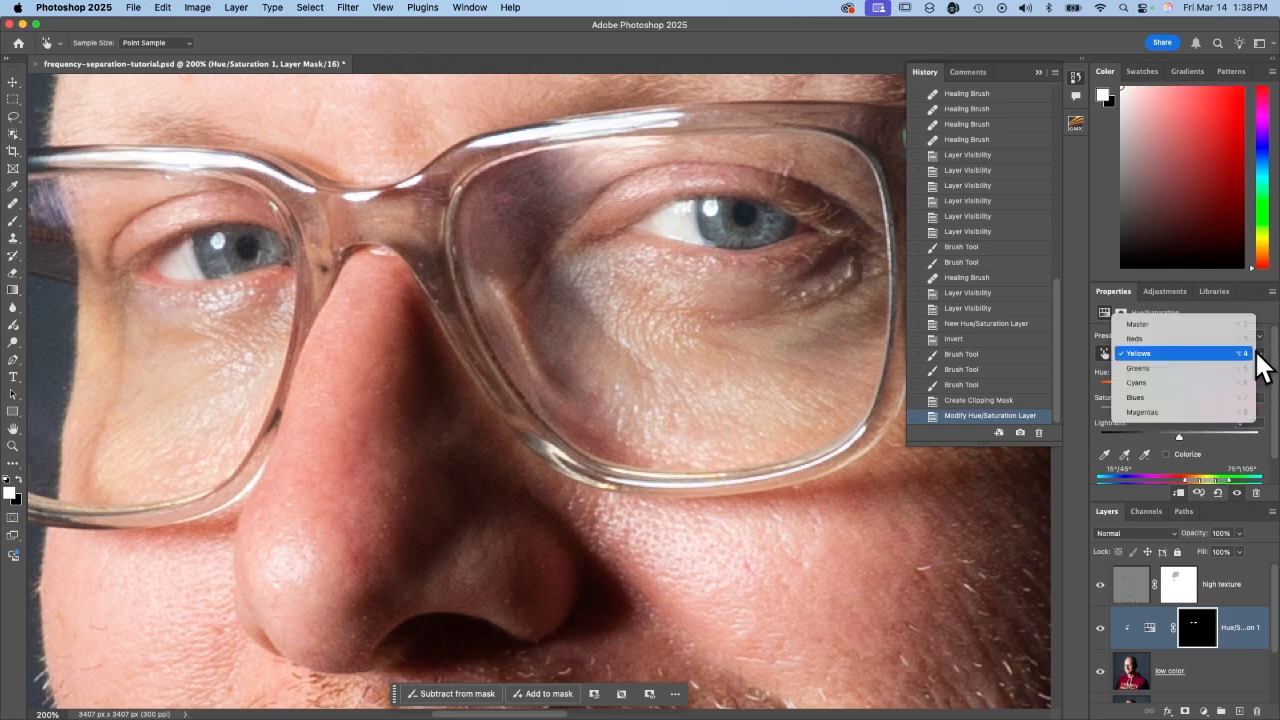
pyautogui.click(1256, 354)
pyautogui.moveTo(1179, 411); pyautogui.dragTo(1117, 411)
pyautogui.moveTo(1032, 382); pyautogui.dragTo(1093, 413)
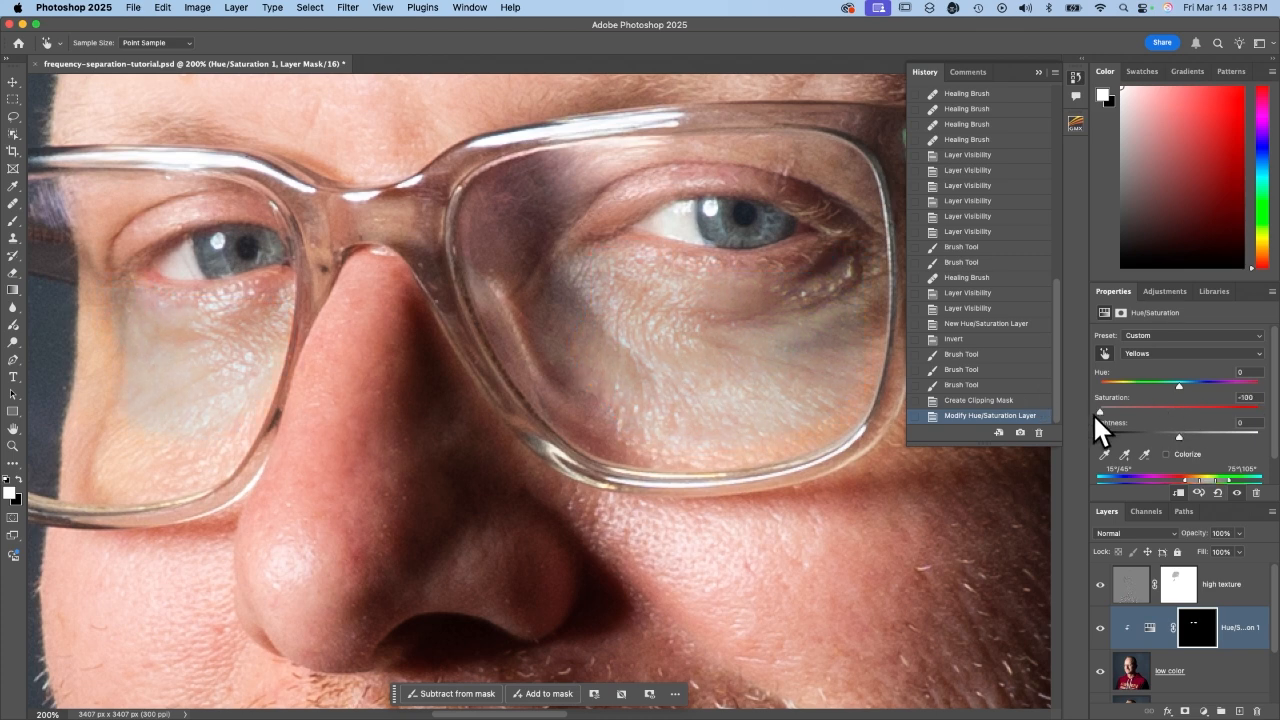
pyautogui.moveTo(1093, 413); pyautogui.dragTo(1161, 410)
pyautogui.moveTo(1164, 384)
pyautogui.mouseDown()
pyautogui.moveTo(1211, 385)
pyautogui.moveTo(1174, 385)
pyautogui.moveTo(1193, 411)
pyautogui.moveTo(1163, 386)
pyautogui.mouseUp()
# Toggle the Hue/Saturation layer's visibility repeatedly to compare the under-eye color before and after, and examine the neighbouring cheek.
pyautogui.click(1100, 628)
pyautogui.click(1100, 628)
pyautogui.click(1100, 628)
pyautogui.click(1100, 628)
pyautogui.click(1100, 628)
pyautogui.click(1100, 628)
pyautogui.click(1099, 628)
pyautogui.click(1099, 628)
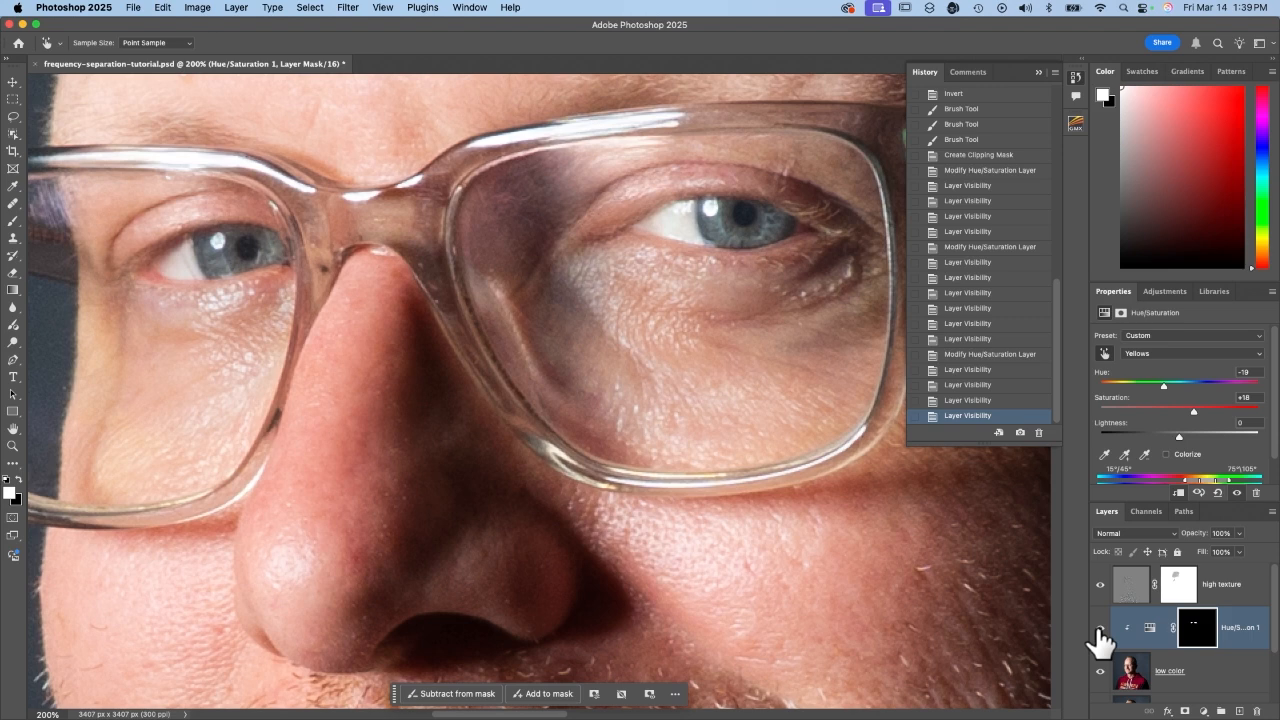
pyautogui.hscroll(-2, 614, 223)
pyautogui.hscroll(10, 615, 224)
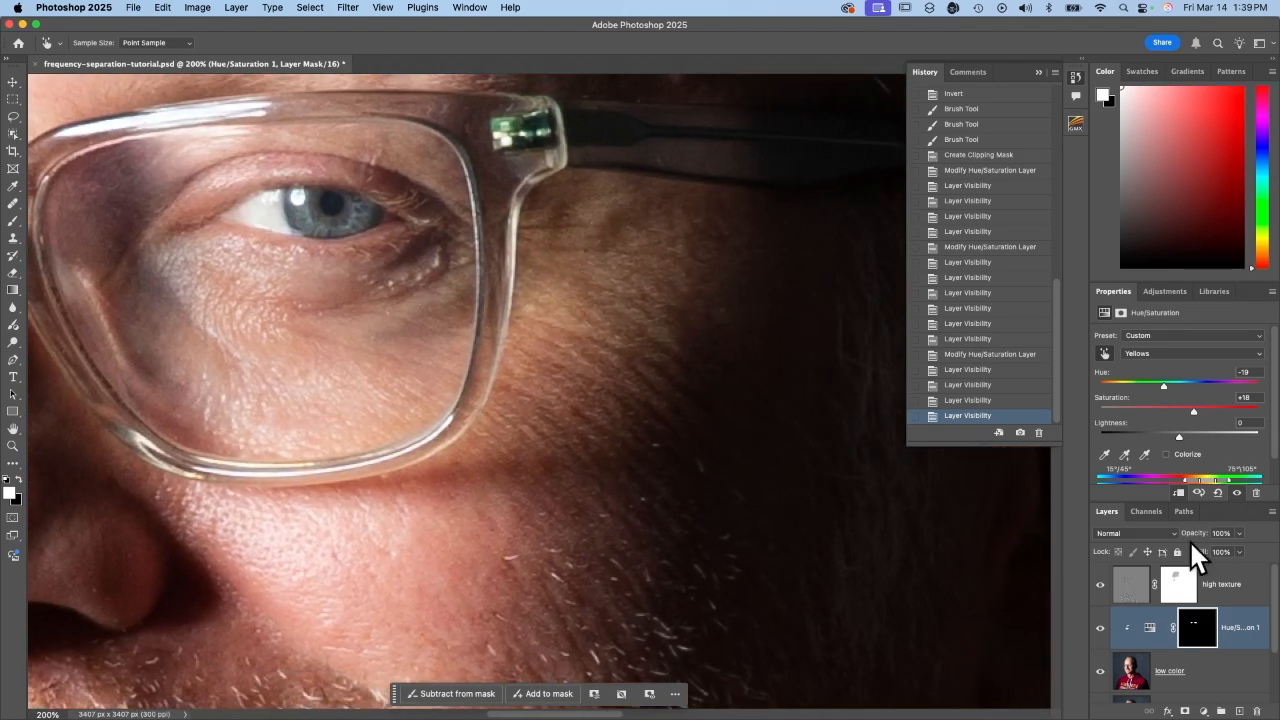
# Extend the Hue/Saturation 1 layer mask around the eye with a white Brush at 100% opacity.
pyautogui.click(1195, 625)
pyautogui.press('b')
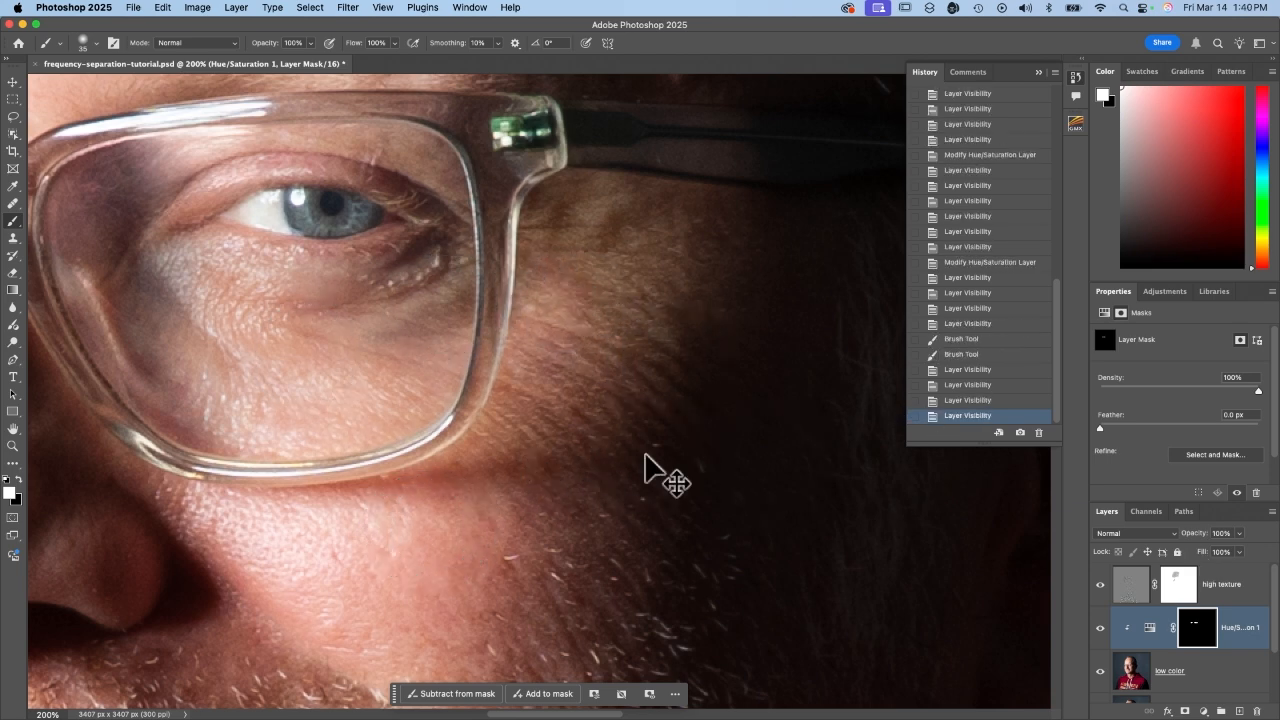
pyautogui.press('super+0')
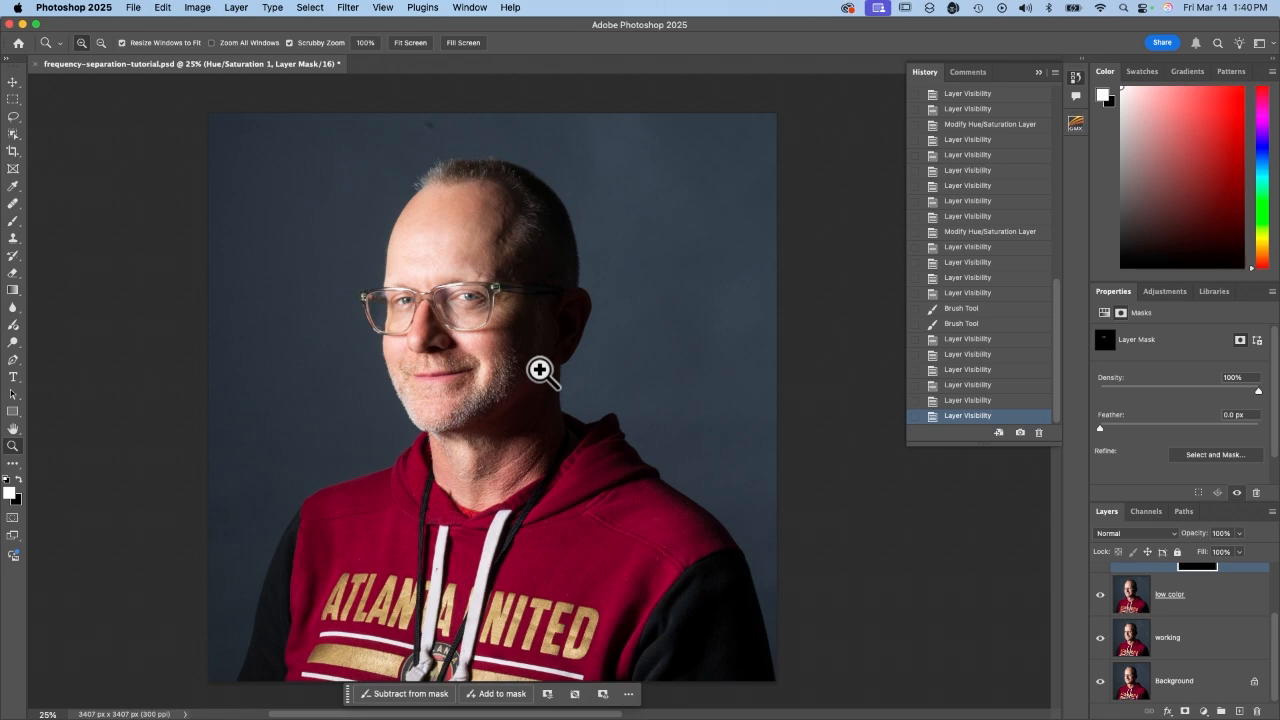
pyautogui.scroll(-2, 540, 370)
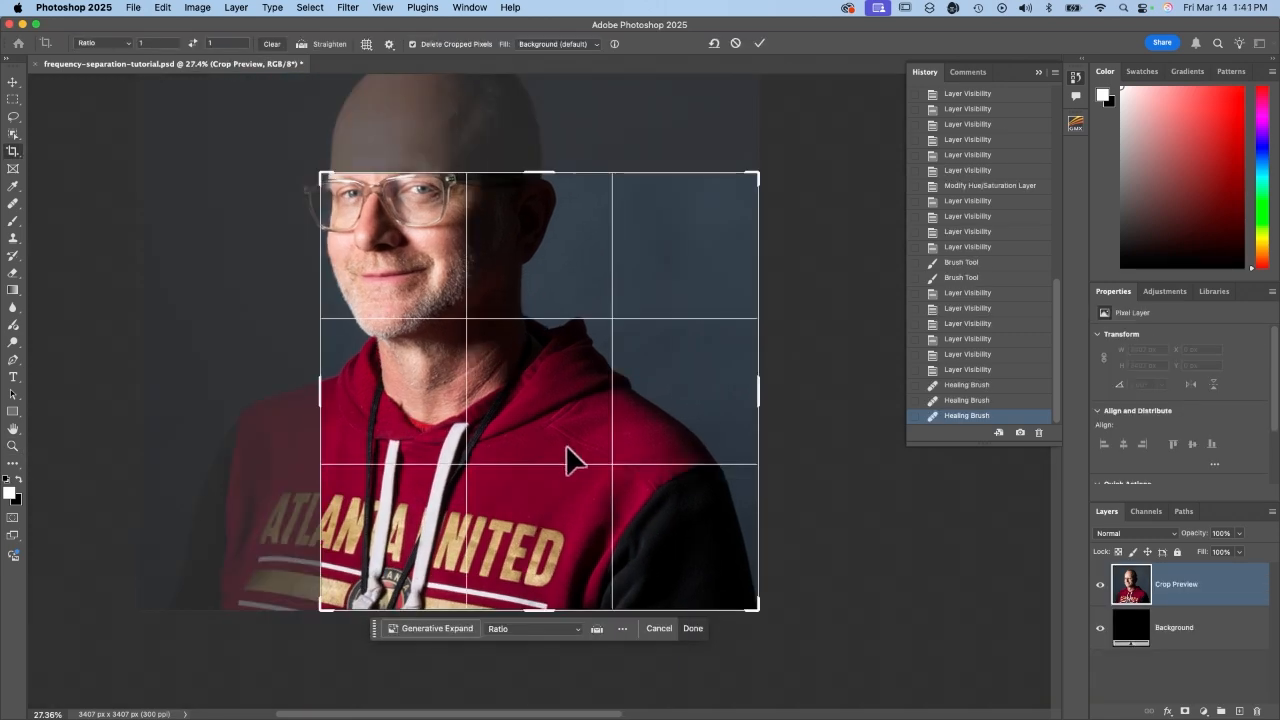
# Crop the portrait to a 1:1 square around the head and shoulders, and save the document.
pyautogui.scroll(5, 571, 457)
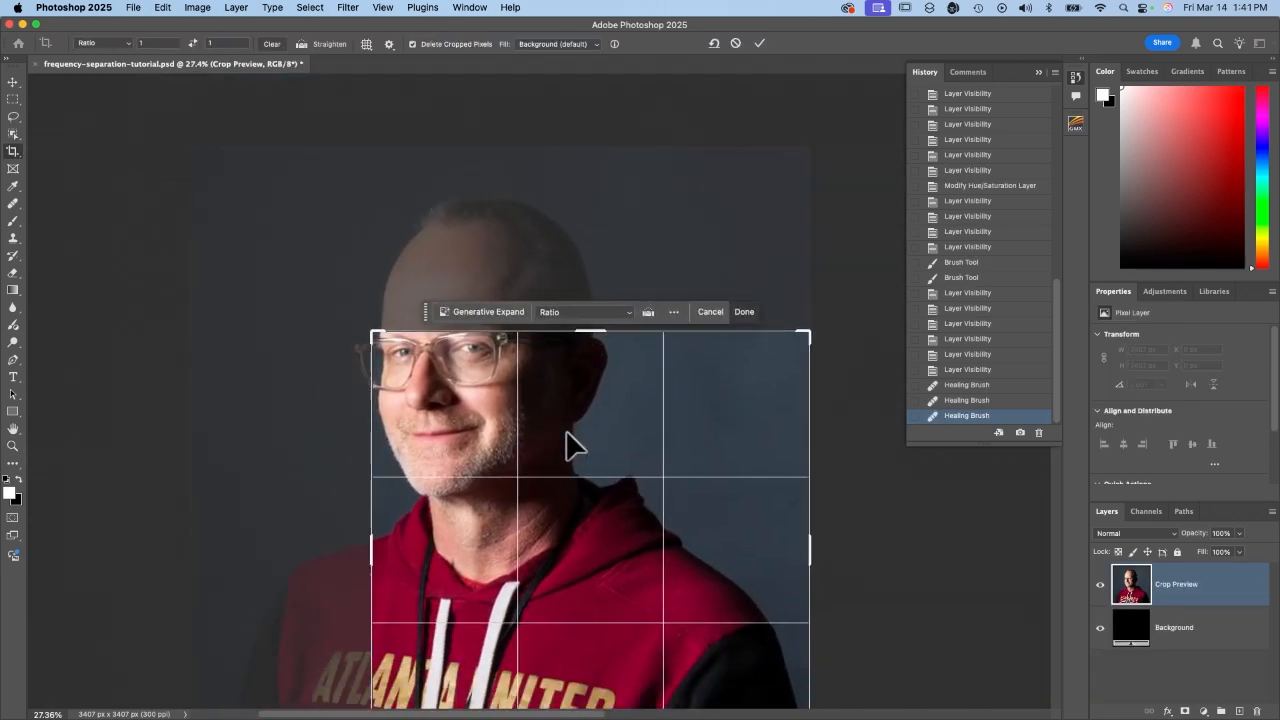
pyautogui.moveTo(566, 431); pyautogui.dragTo(681, 579)
pyautogui.press('Return')
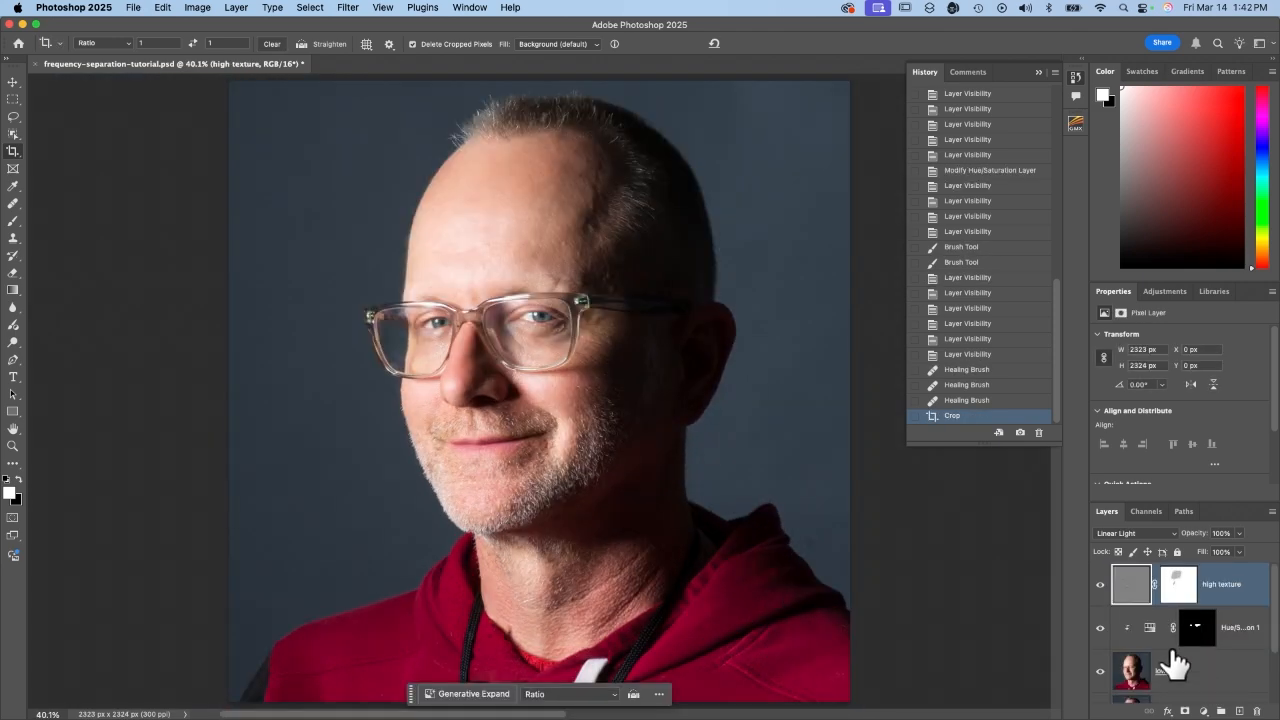
pyautogui.press('super+s')
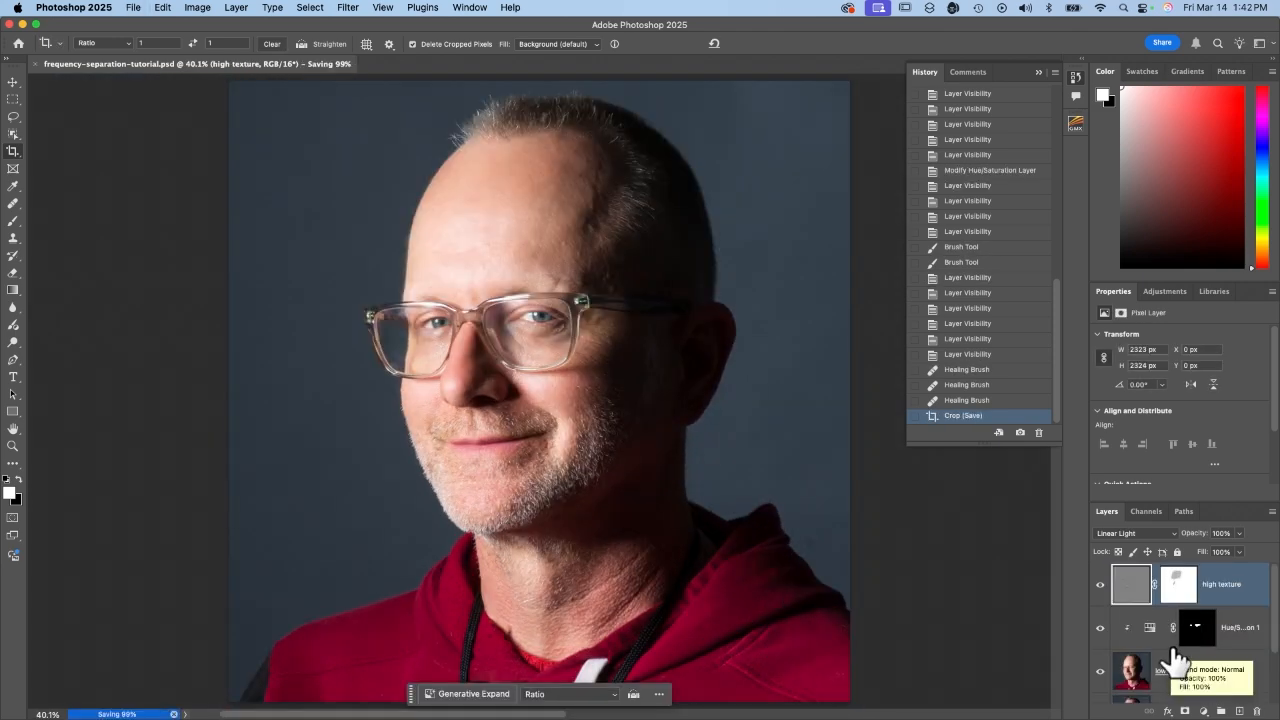
# Compare the retouched portrait with the original by repeatedly isolating the visibility of the Background layer.
pyautogui.scroll(-2, 1172, 652)
pyautogui.keyDown('alt'); pyautogui.click(1100, 682); pyautogui.keyUp('alt')
pyautogui.keyDown('alt'); pyautogui.click(1100, 682); pyautogui.keyUp('alt')
pyautogui.keyDown('alt'); pyautogui.click(1100, 682); pyautogui.keyUp('alt')
pyautogui.keyDown('alt'); pyautogui.click(1101, 684); pyautogui.keyUp('alt')
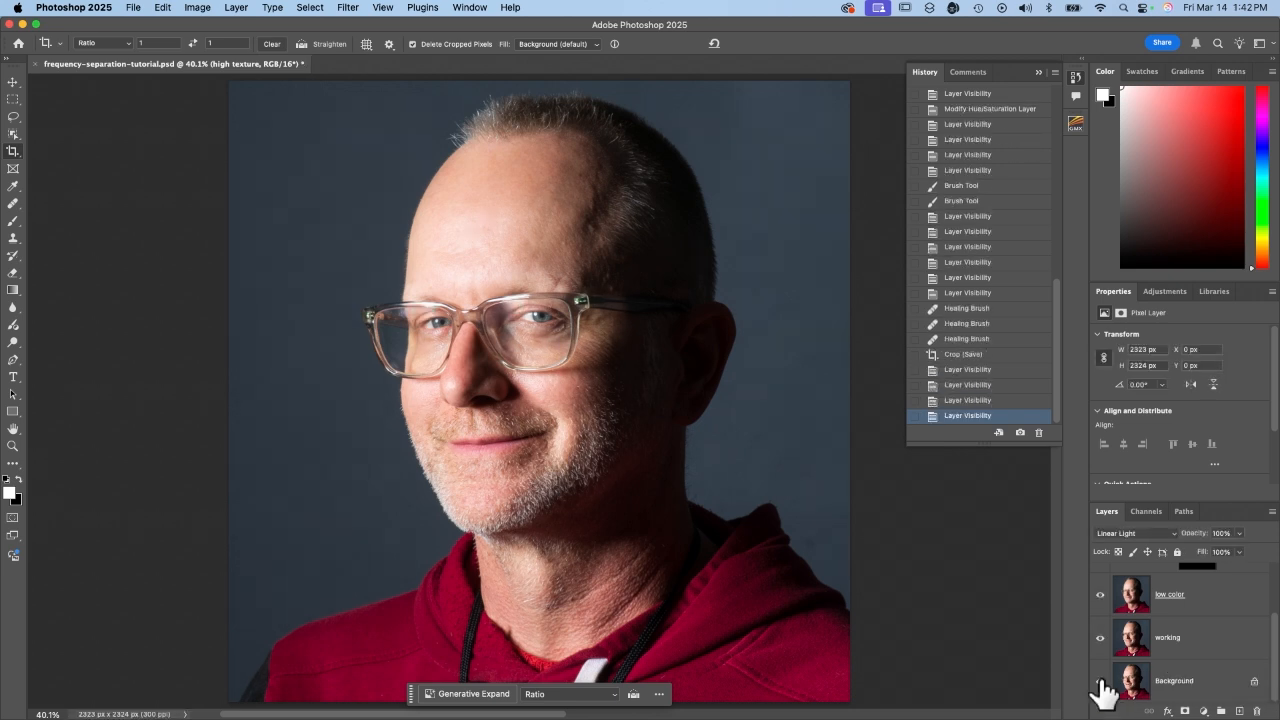
# Lighten the shadows under the eyes on low color with the Dodge tool, using the Shadows range and 10% exposure.
pyautogui.scroll(2, 1104, 688)
pyautogui.click(1137, 680)
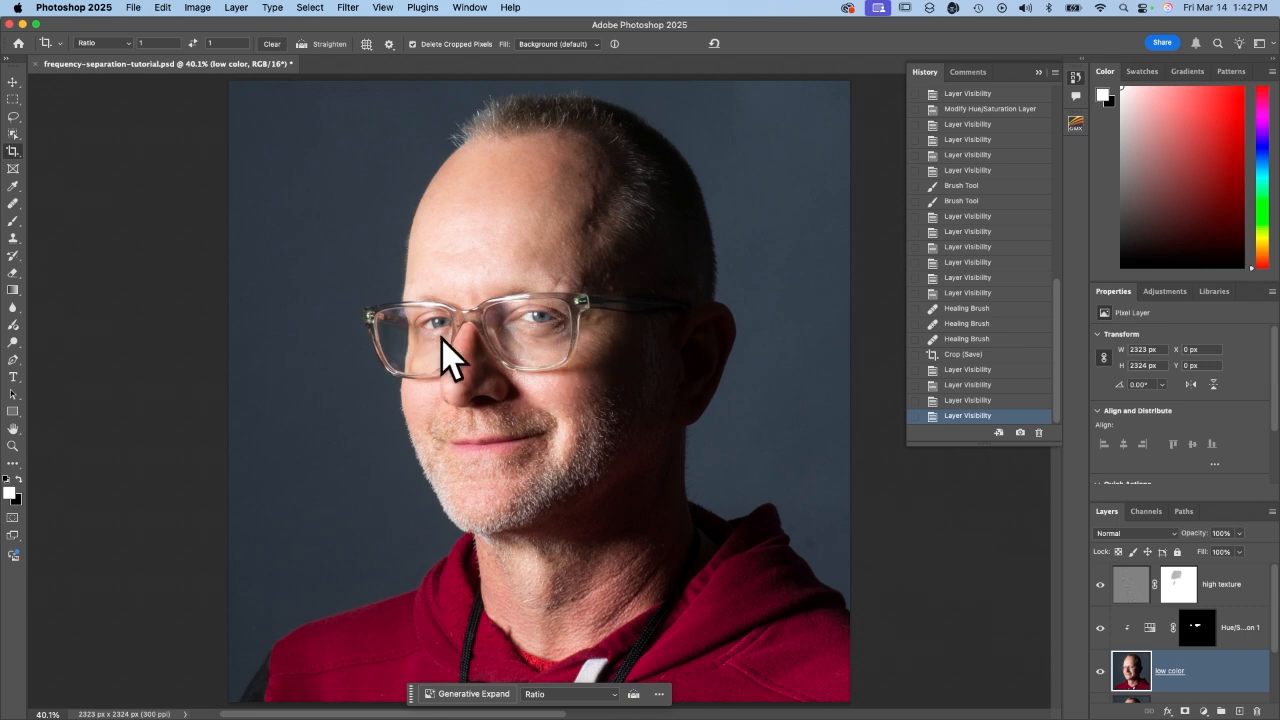
pyautogui.click(12, 342)
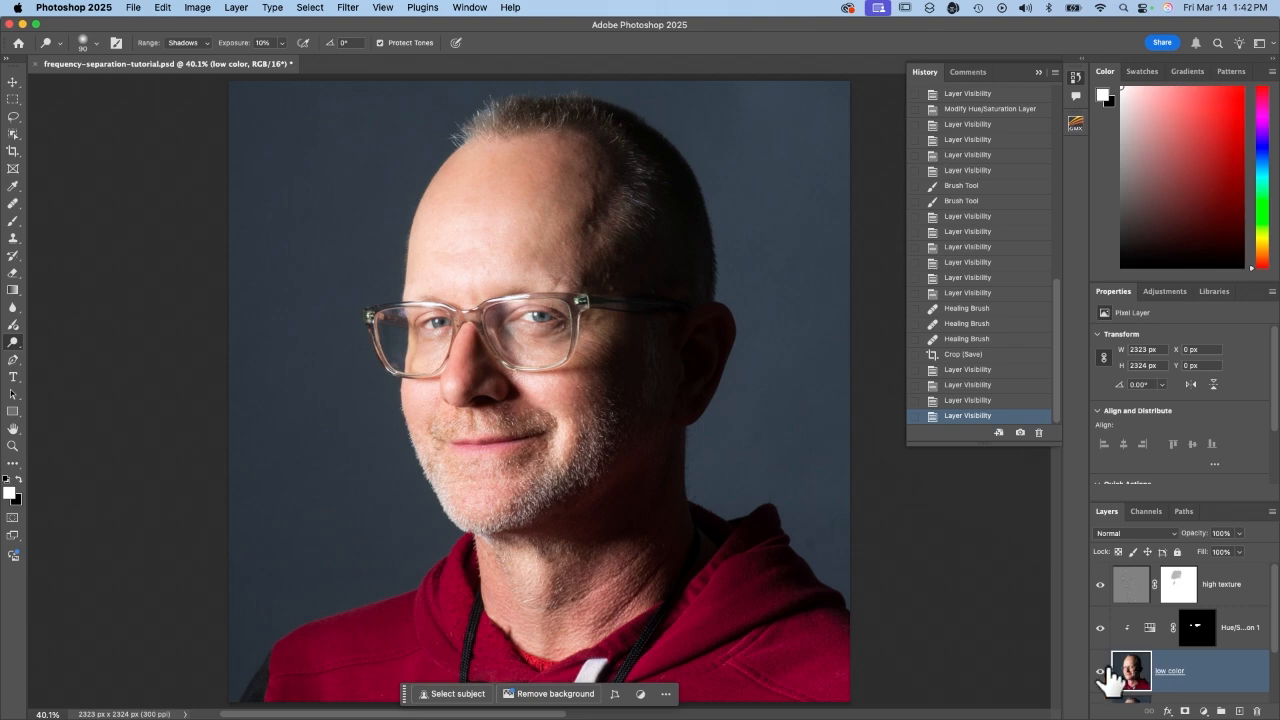
pyautogui.press('super+equal')
pyautogui.press('super+equal')
pyautogui.press('super+equal')
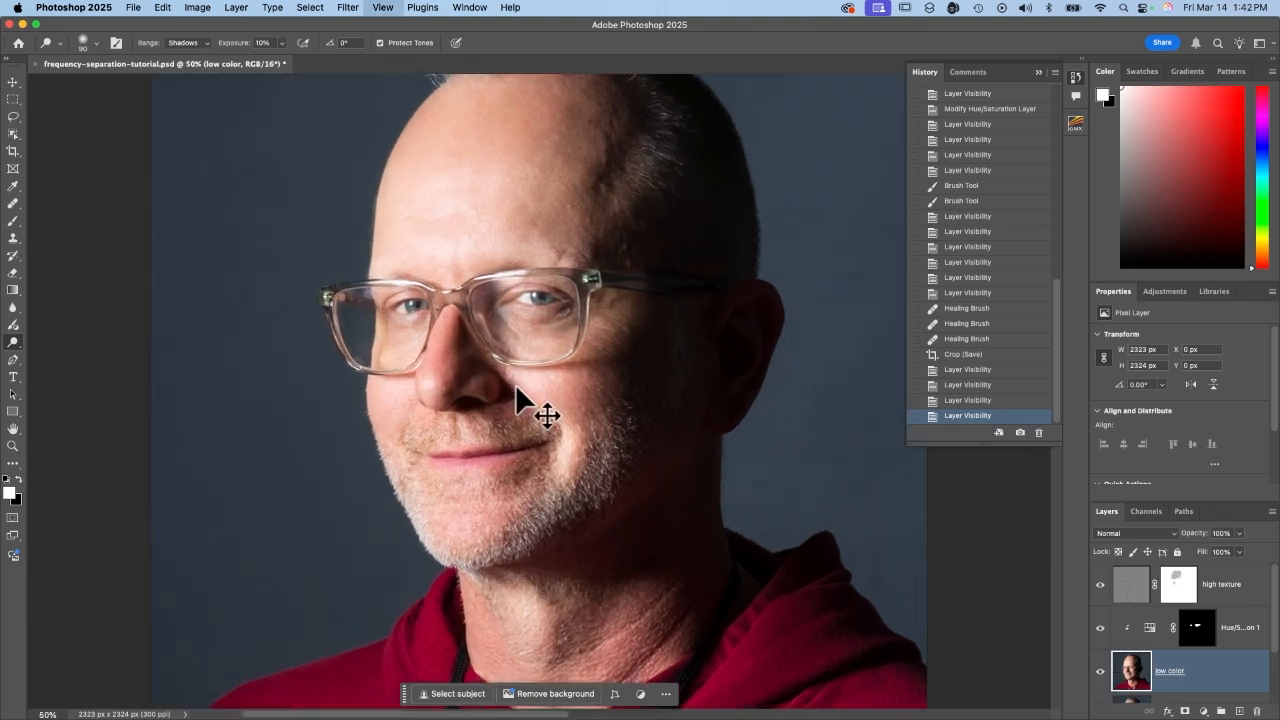
pyautogui.press('[')
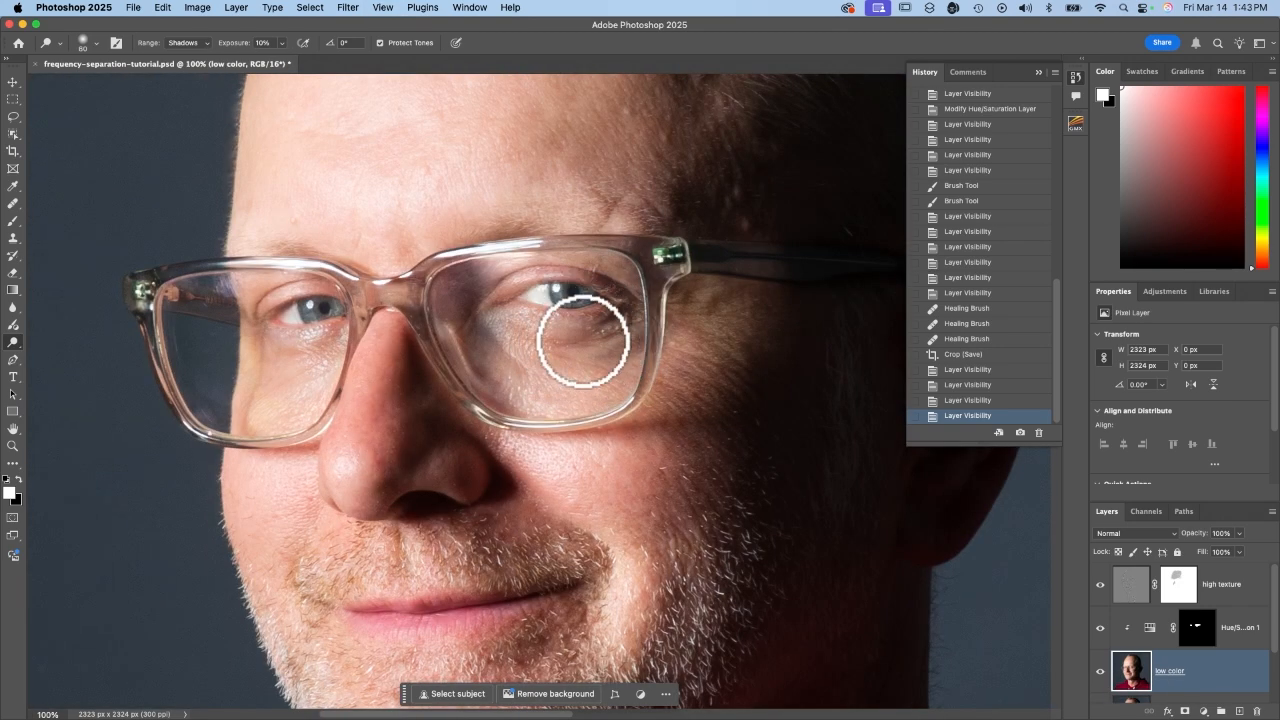
pyautogui.moveTo(598, 345)
pyautogui.mouseDown()
pyautogui.moveTo(620, 329)
pyautogui.moveTo(615, 340)
pyautogui.mouseUp()
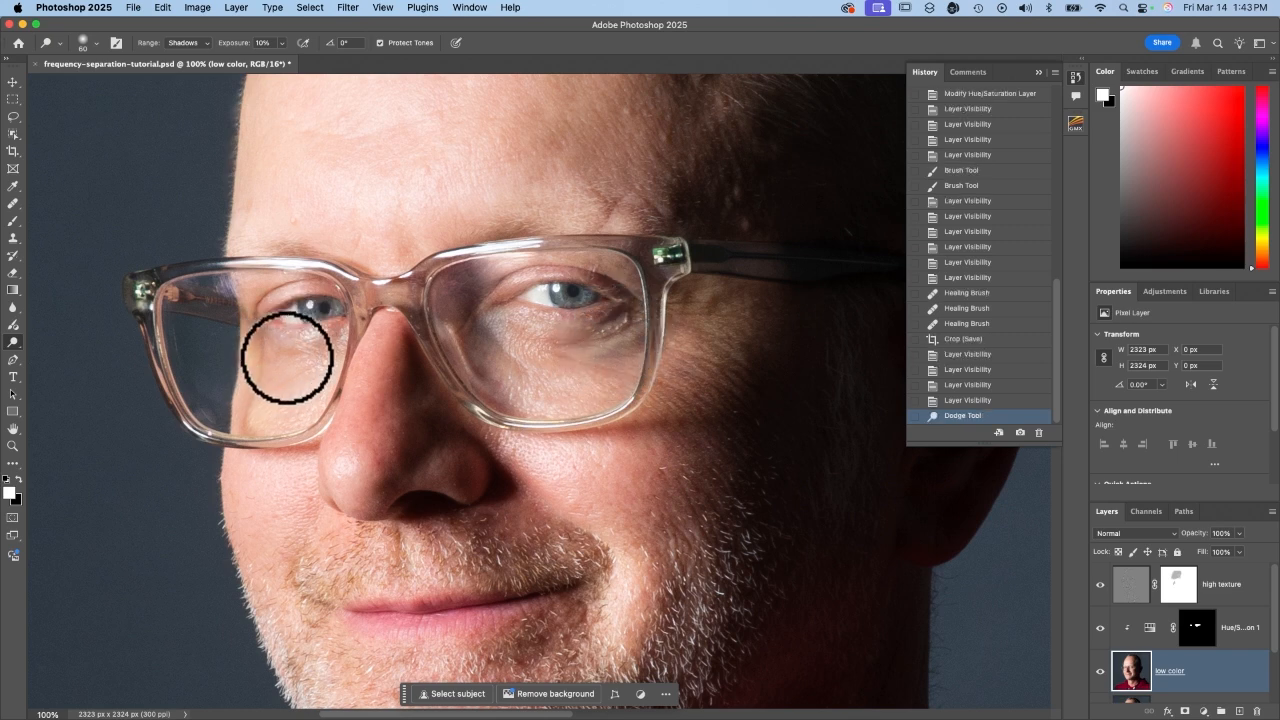
pyautogui.moveTo(540, 357); pyautogui.dragTo(629, 350)
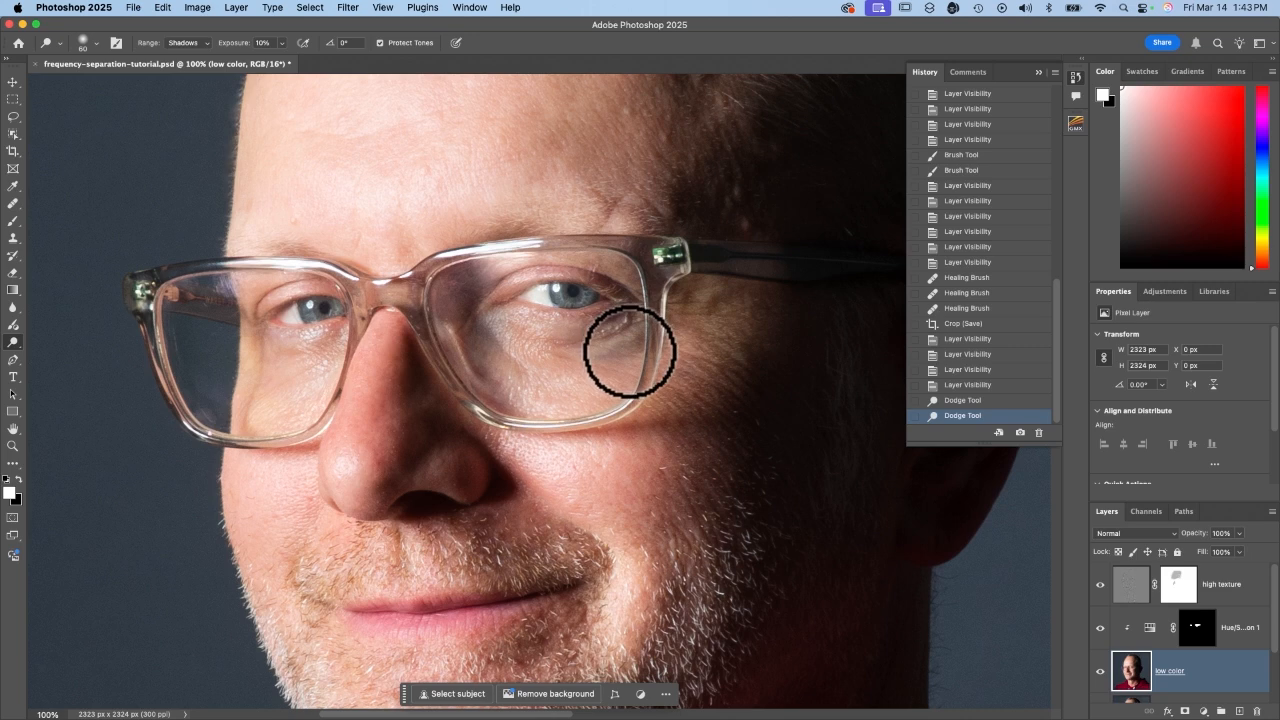
# Dodge the remaining shadow under the eye on the shaded side with a size 40 brush, and compare with the earlier history state.
pyautogui.press('[')
pyautogui.press('[')
pyautogui.moveTo(630, 351)
pyautogui.mouseDown()
pyautogui.moveTo(633, 340)
pyautogui.moveTo(616, 369)
pyautogui.moveTo(593, 354)
pyautogui.moveTo(629, 327)
pyautogui.moveTo(590, 360)
pyautogui.mouseUp()
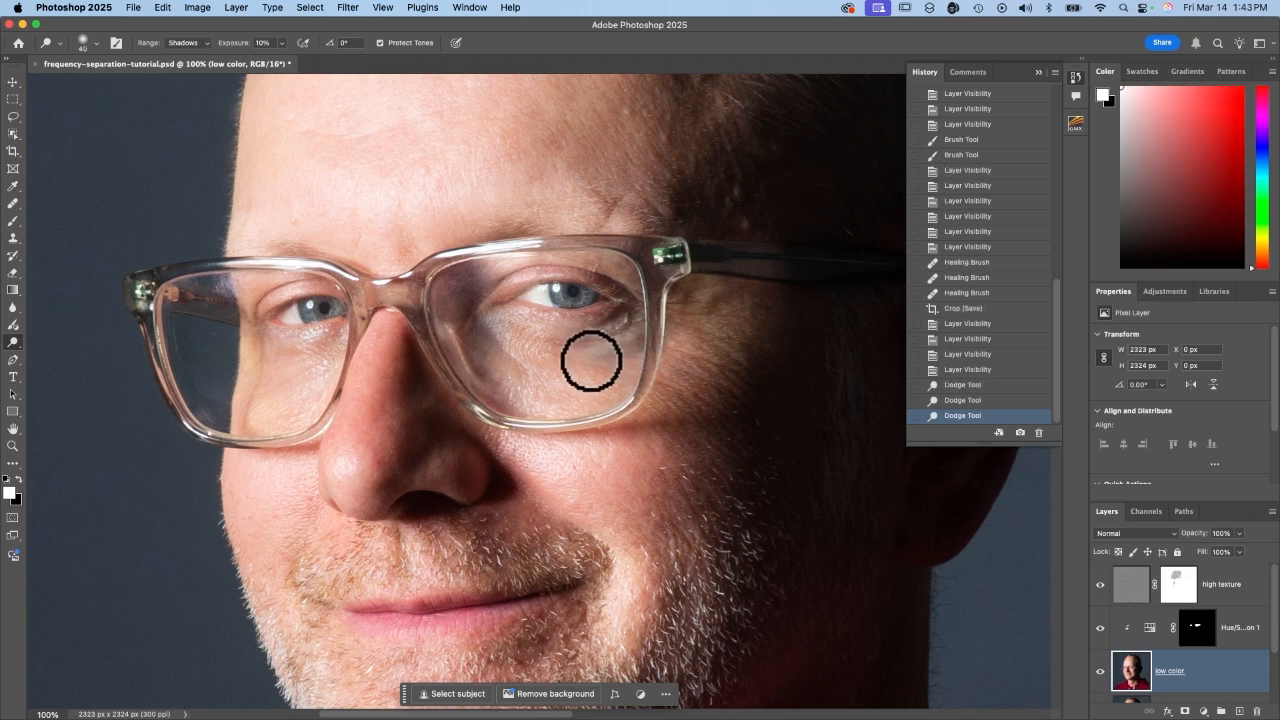
pyautogui.click(985, 370)
pyautogui.click(965, 416)
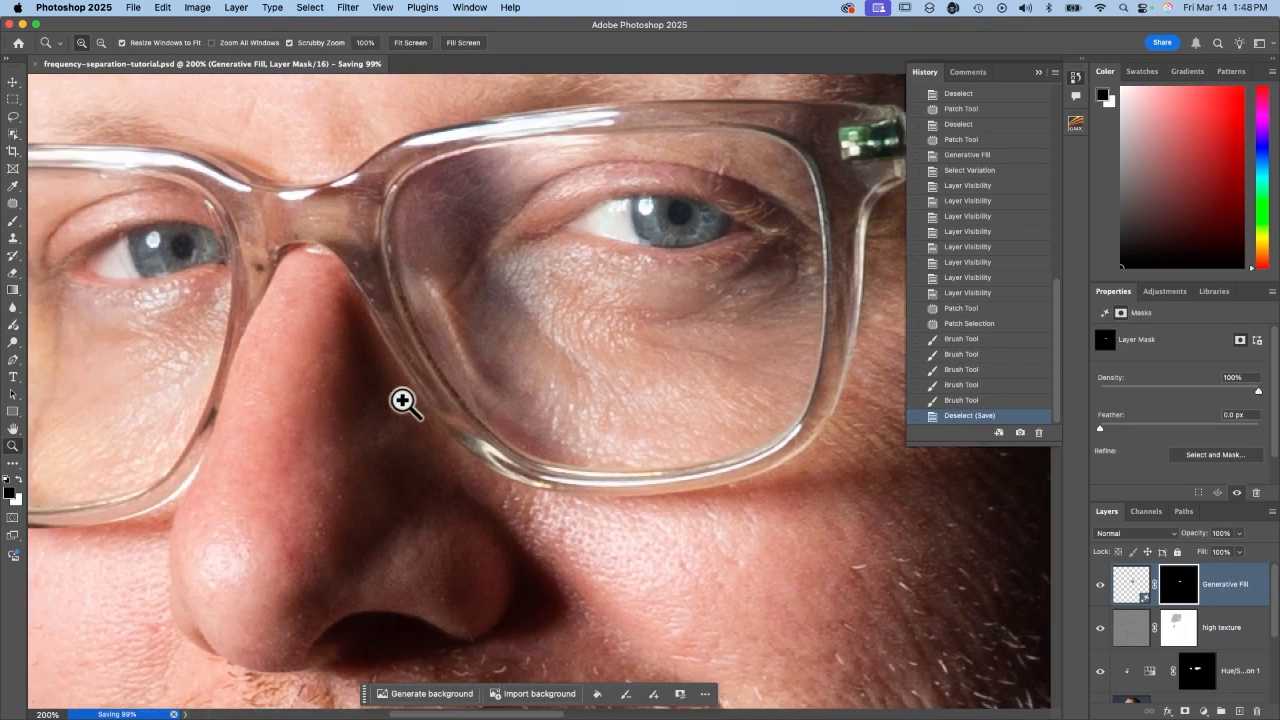
# Add a Solid Color fill layer above Generative Fill with the pink color ec9b9b.
pyautogui.press('super+0')
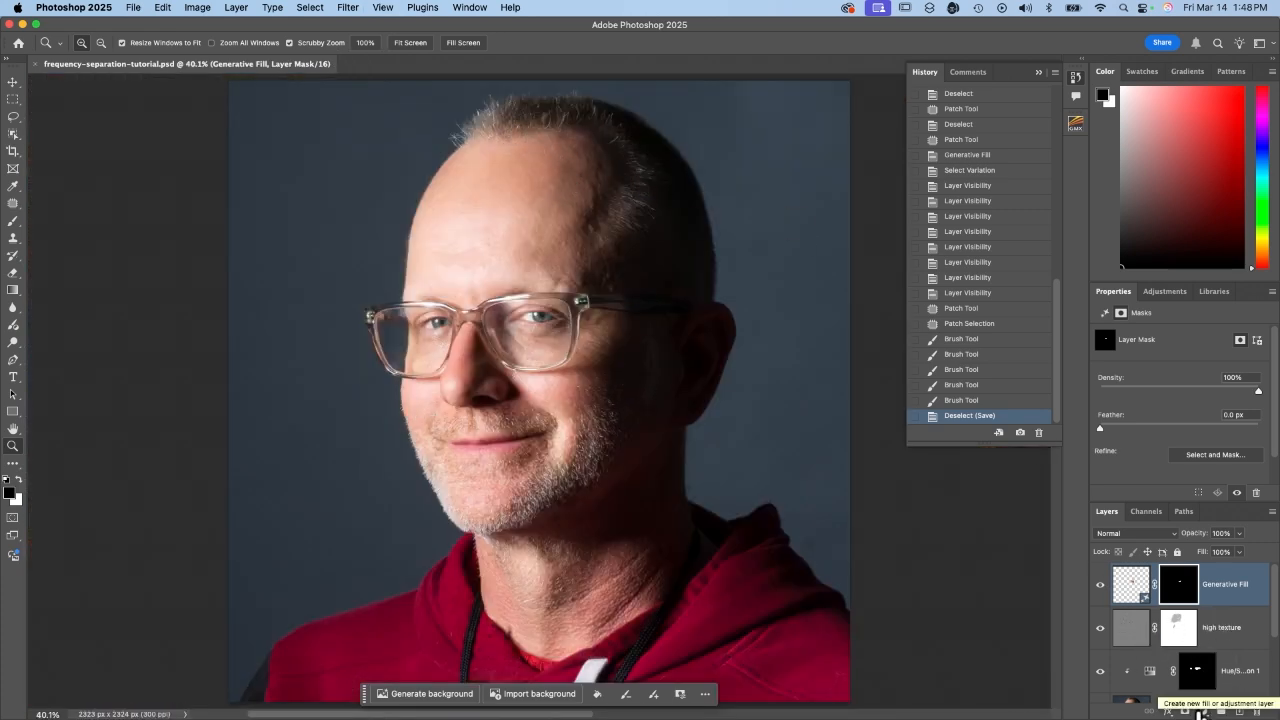
pyautogui.click(1201, 712)
pyautogui.click(1208, 501)
pyautogui.click(508, 297)
pyautogui.click(516, 320)
pyautogui.moveTo(516, 320); pyautogui.dragTo(503, 289)
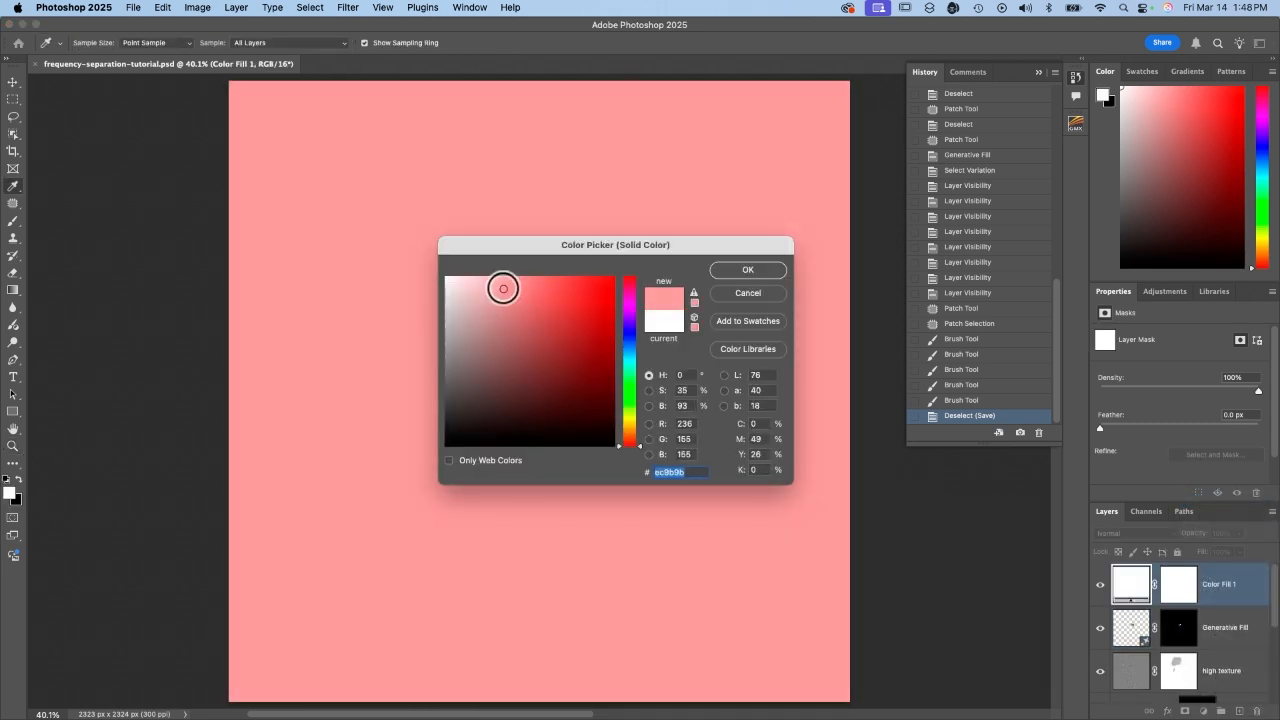
pyautogui.click(741, 266)
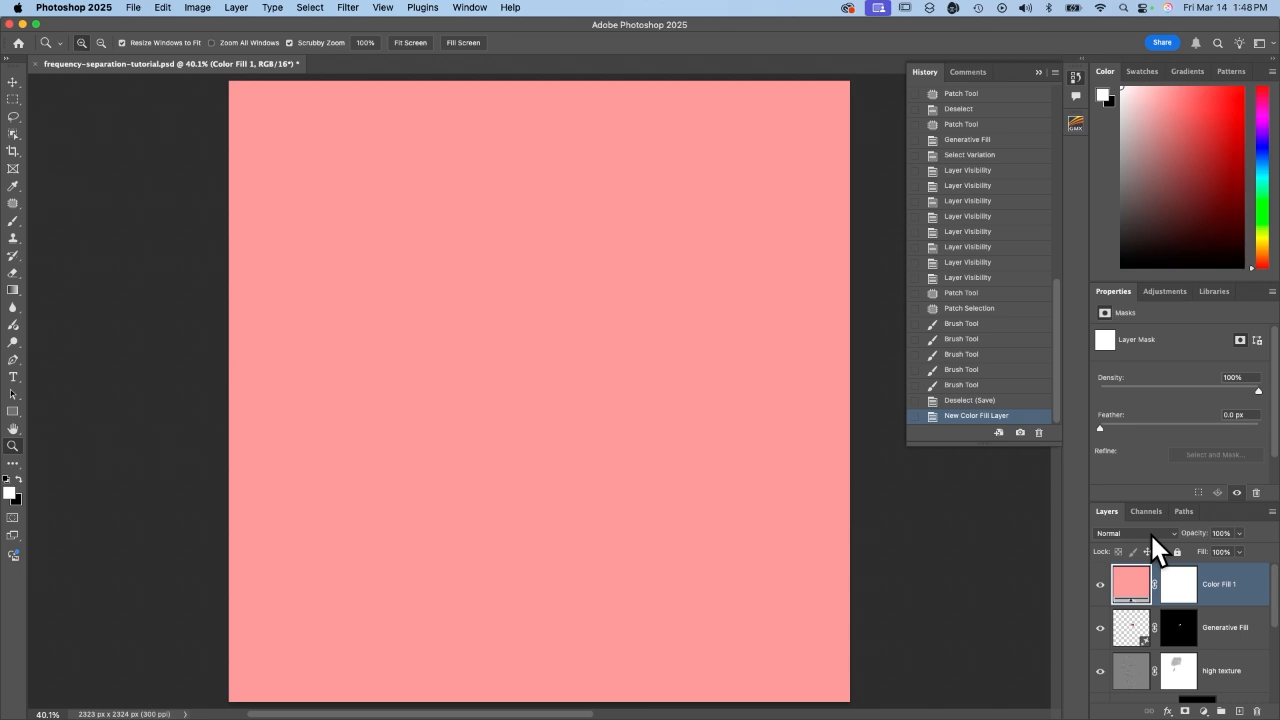
# Preview the blend modes on Color Fill 1 and set it to Hue.
pyautogui.click(1150, 532)
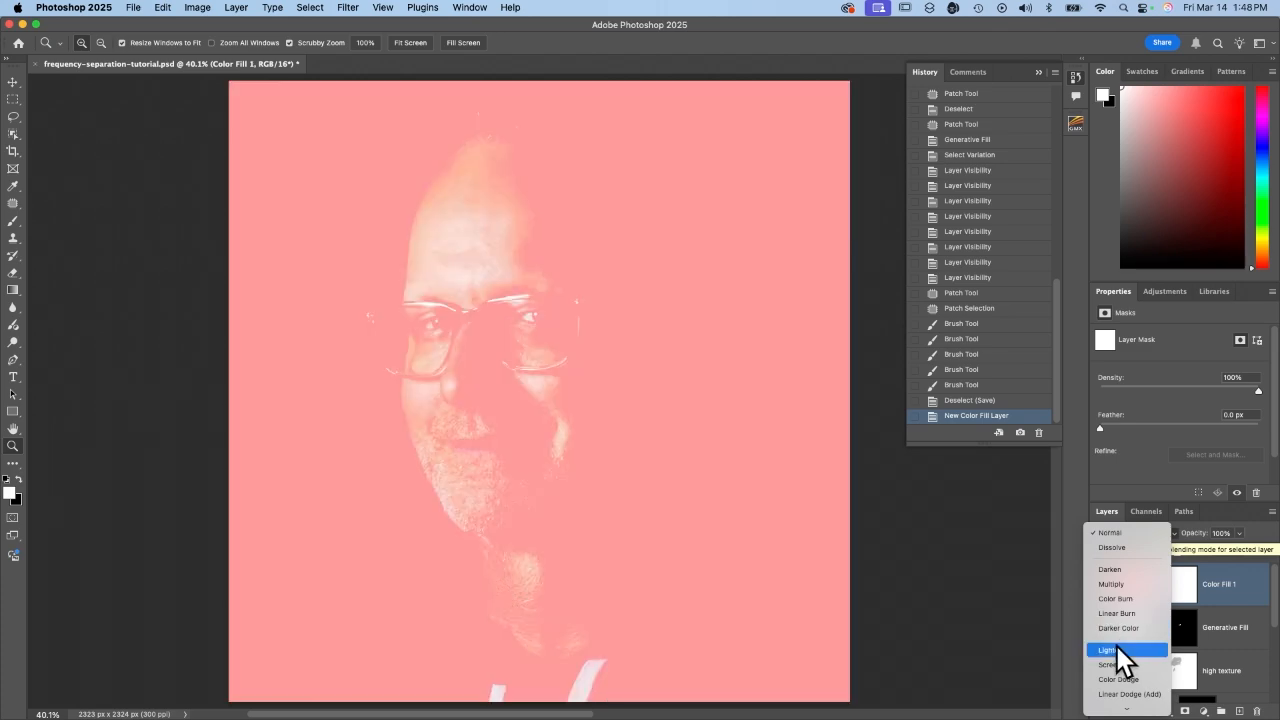
pyautogui.scroll(-3, 1117, 647)
pyautogui.scroll(-1, 1117, 647)
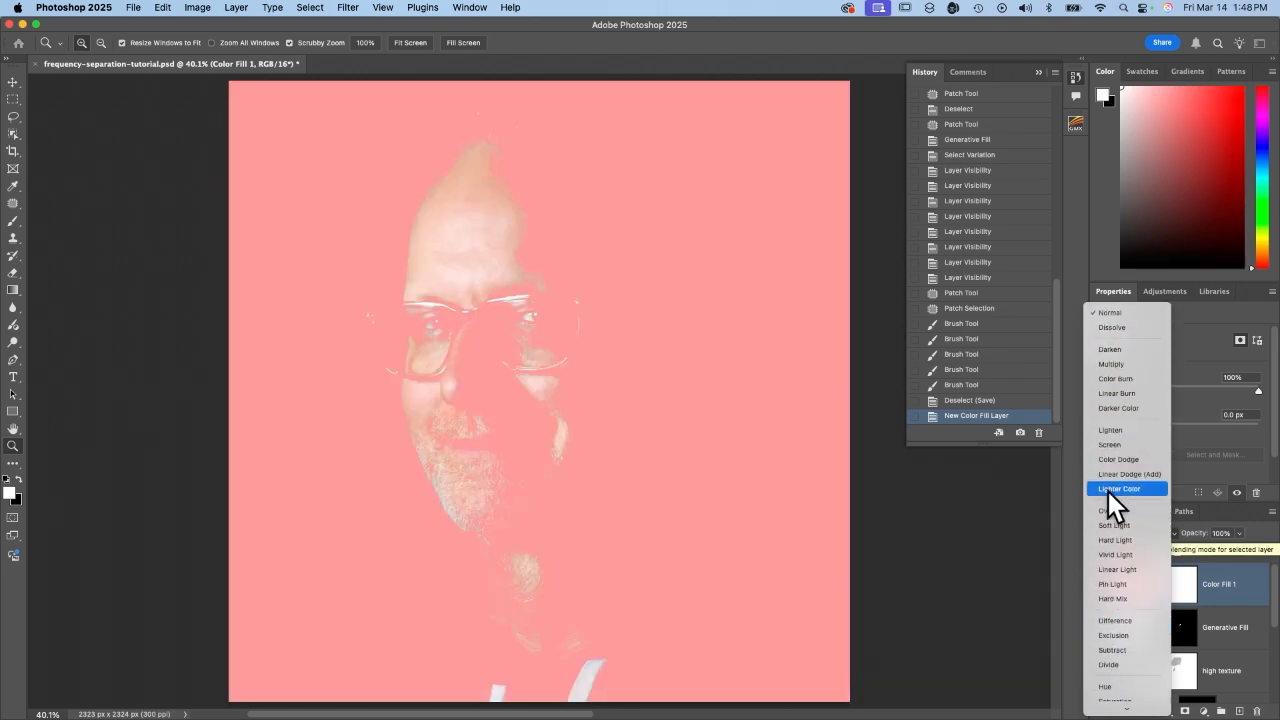
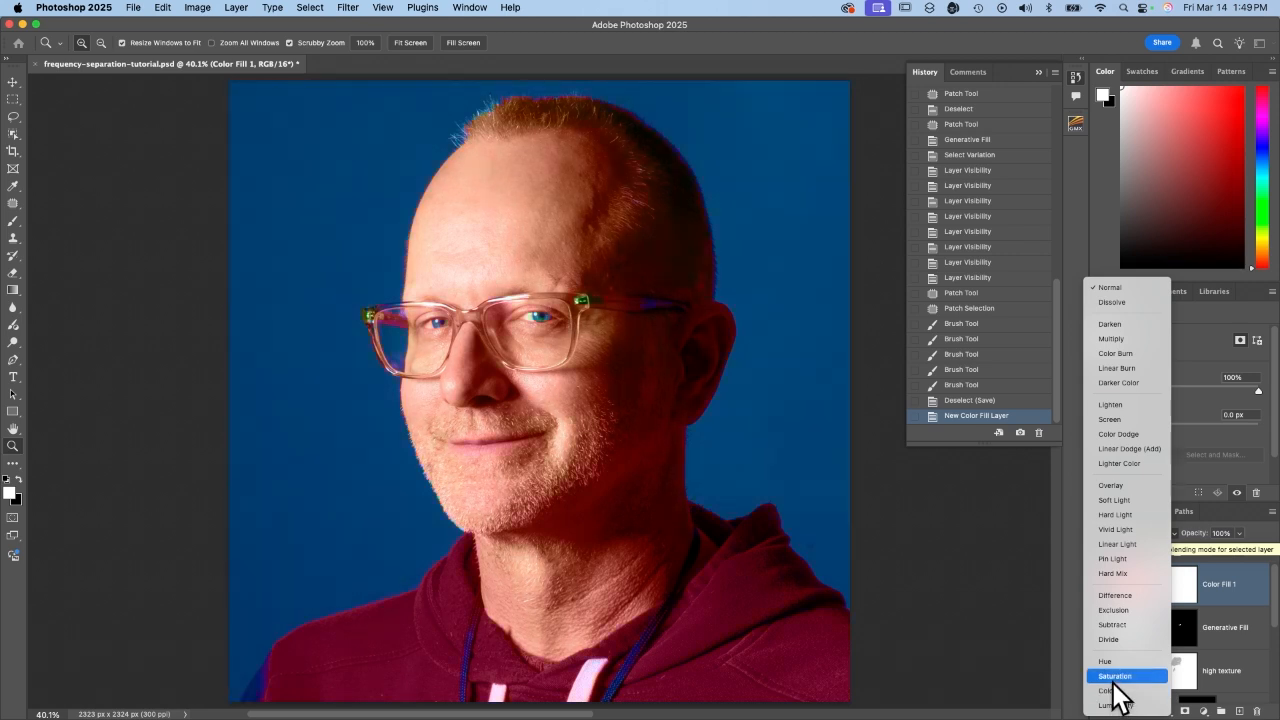
pyautogui.click(1105, 661)
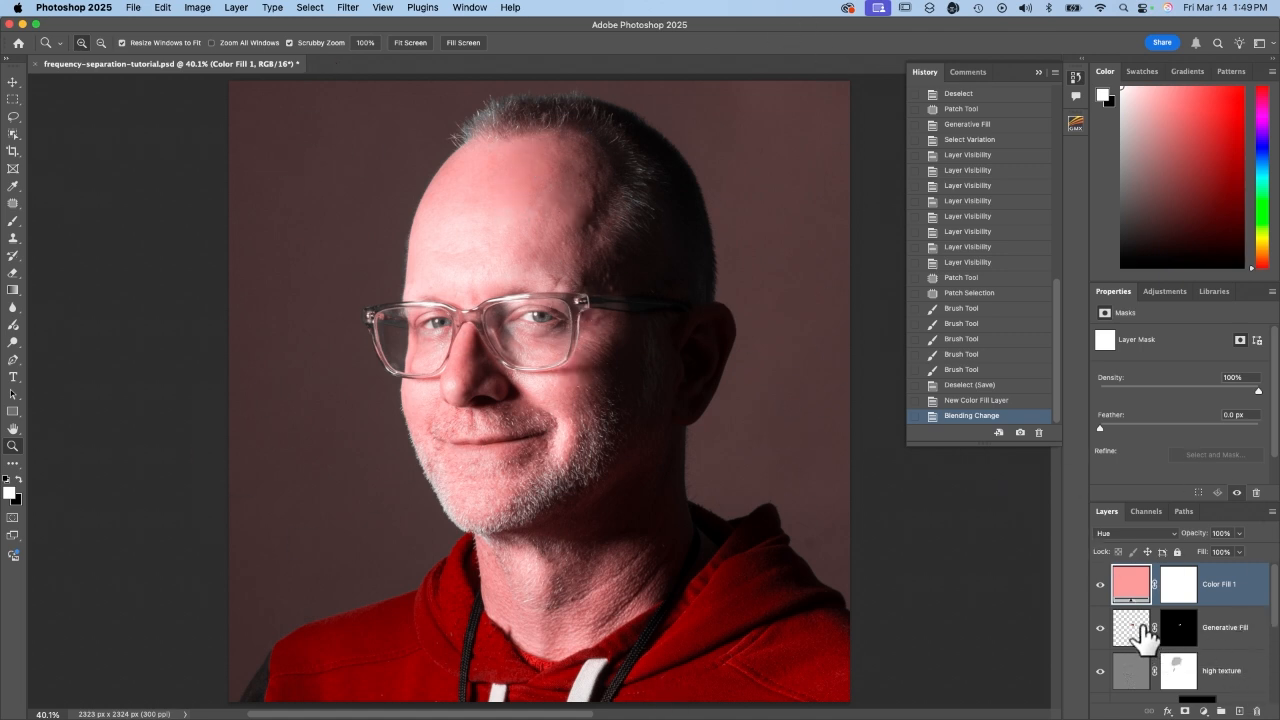
# Make a layer mask from a subject selection on the Background and move it to Color Fill 1, replacing its existing mask.
pyautogui.scroll(-5, 1135, 650)
pyautogui.click(1128, 684)
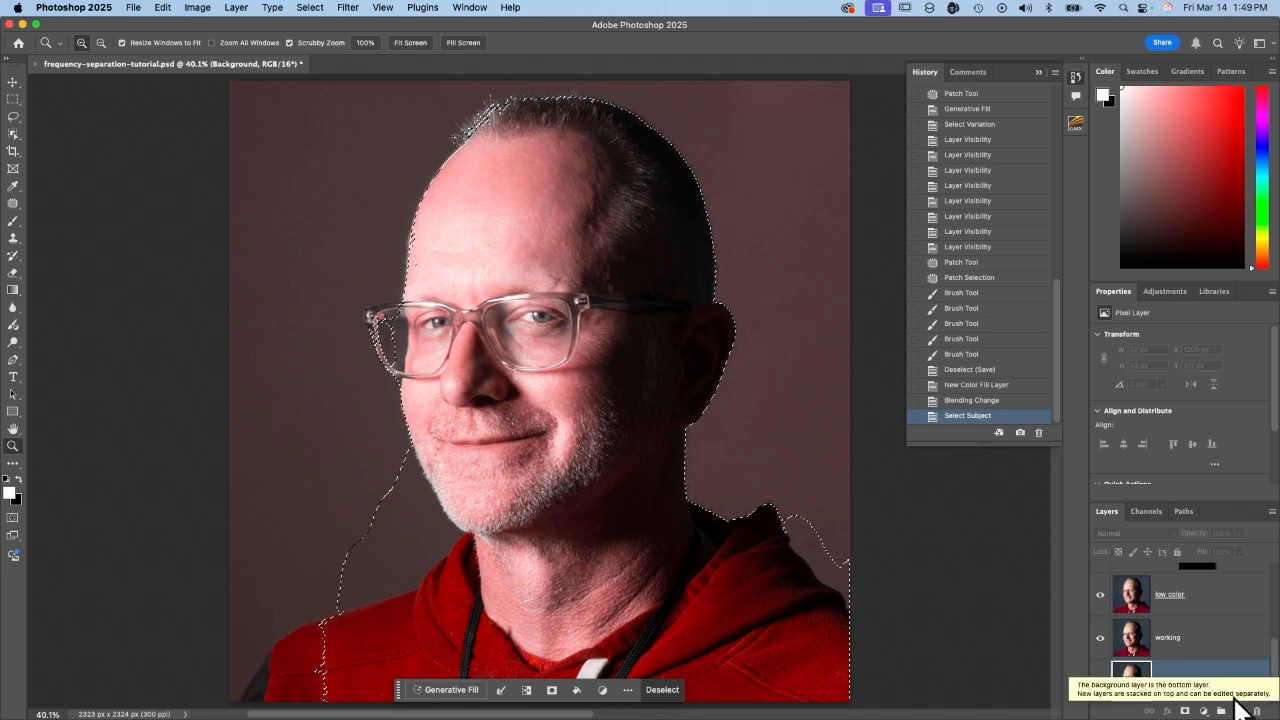
pyautogui.click(1186, 710)
pyautogui.moveTo(1183, 688); pyautogui.dragTo(1180, 592)
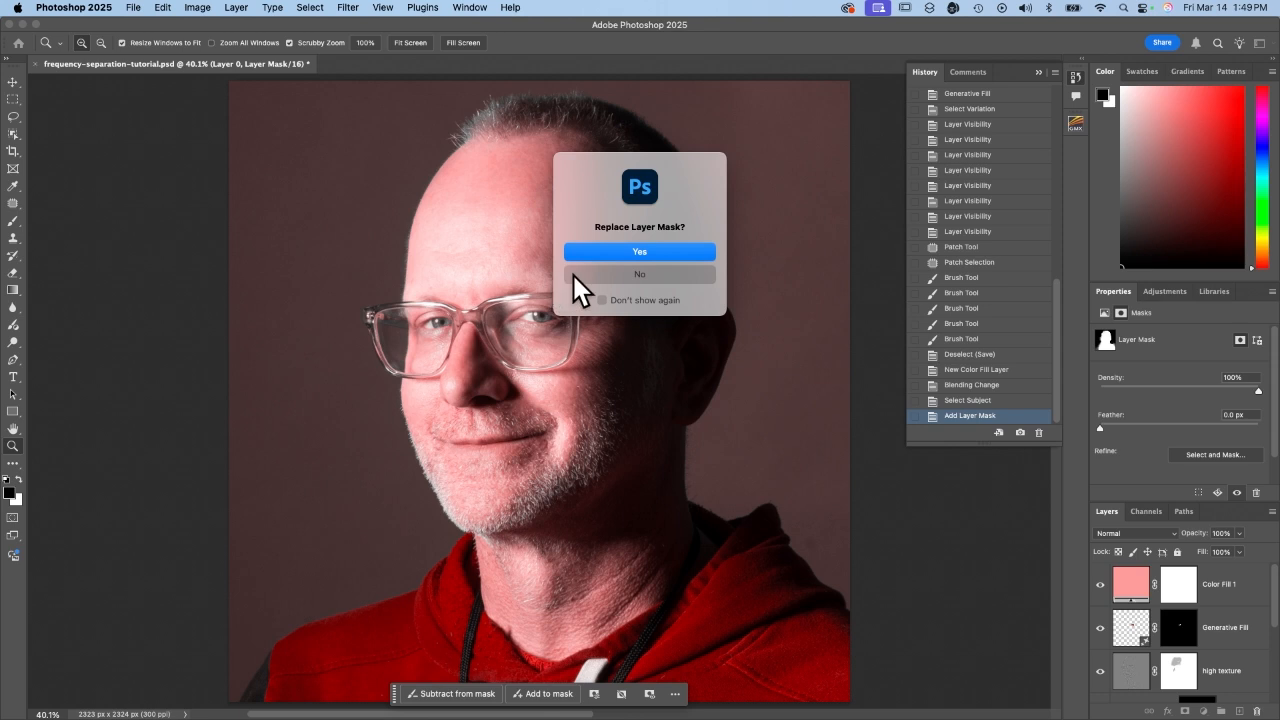
pyautogui.click(635, 253)
# Toggle the visibility of Color Fill 1 repeatedly to compare the skin color with and without the masked fill.
pyautogui.scroll(3, 1100, 605)
pyautogui.click(1100, 585)
pyautogui.click(1100, 585)
pyautogui.click(1100, 585)
pyautogui.click(1100, 585)
pyautogui.click(1100, 585)
pyautogui.click(1100, 585)
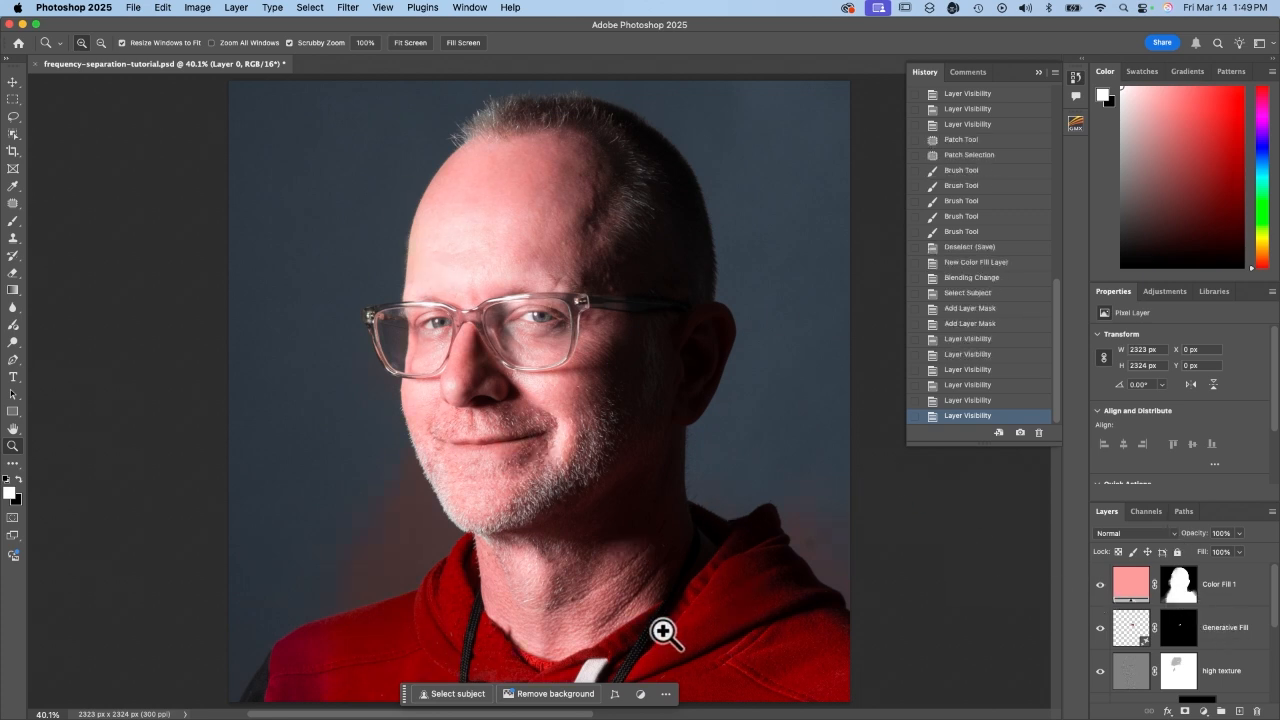
# Try a blue hue for Color Fill 1, and settle on a more saturated pinkish red as its fill color.
pyautogui.doubleClick(1140, 583)
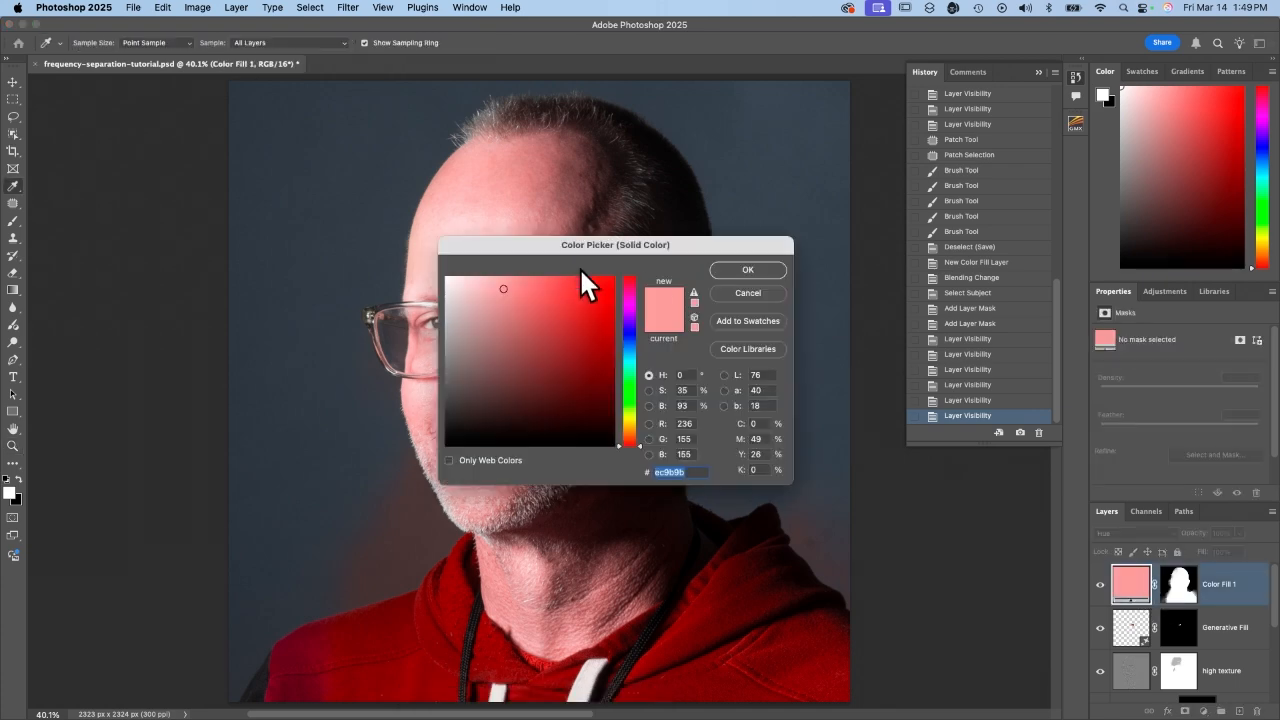
pyautogui.click(631, 340)
pyautogui.moveTo(522, 248); pyautogui.dragTo(820, 255)
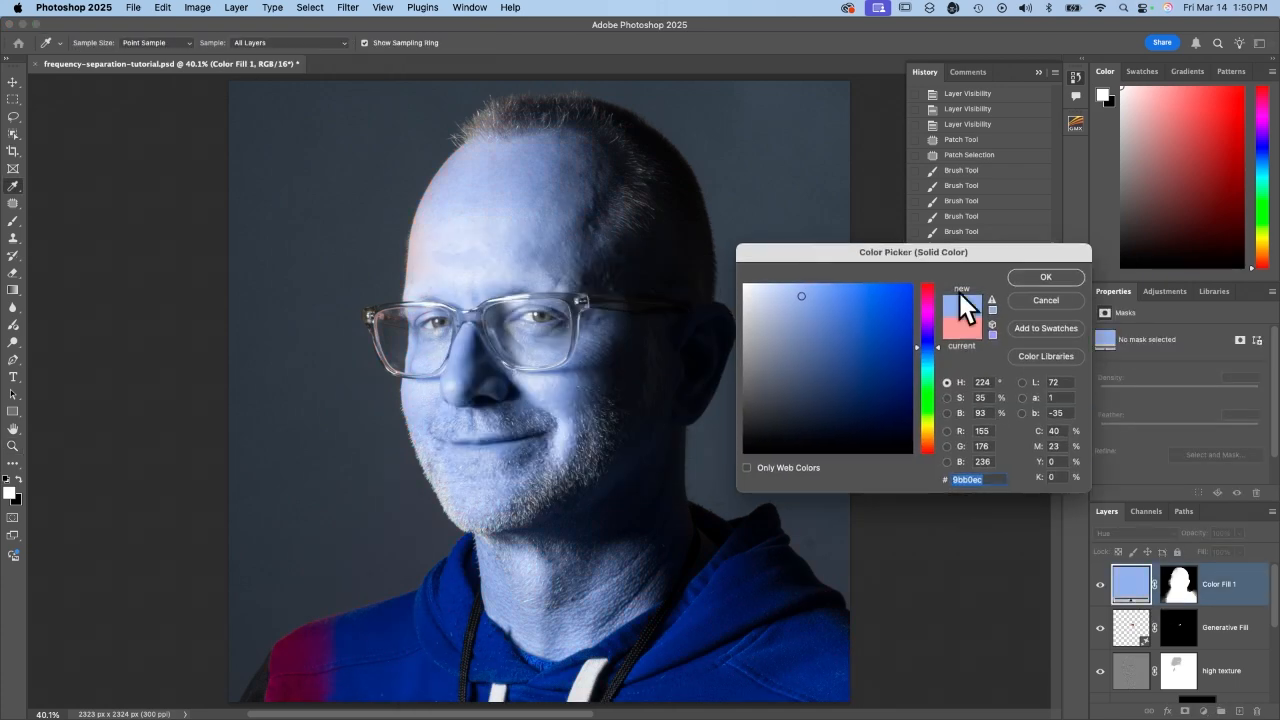
pyautogui.moveTo(939, 345); pyautogui.dragTo(934, 286)
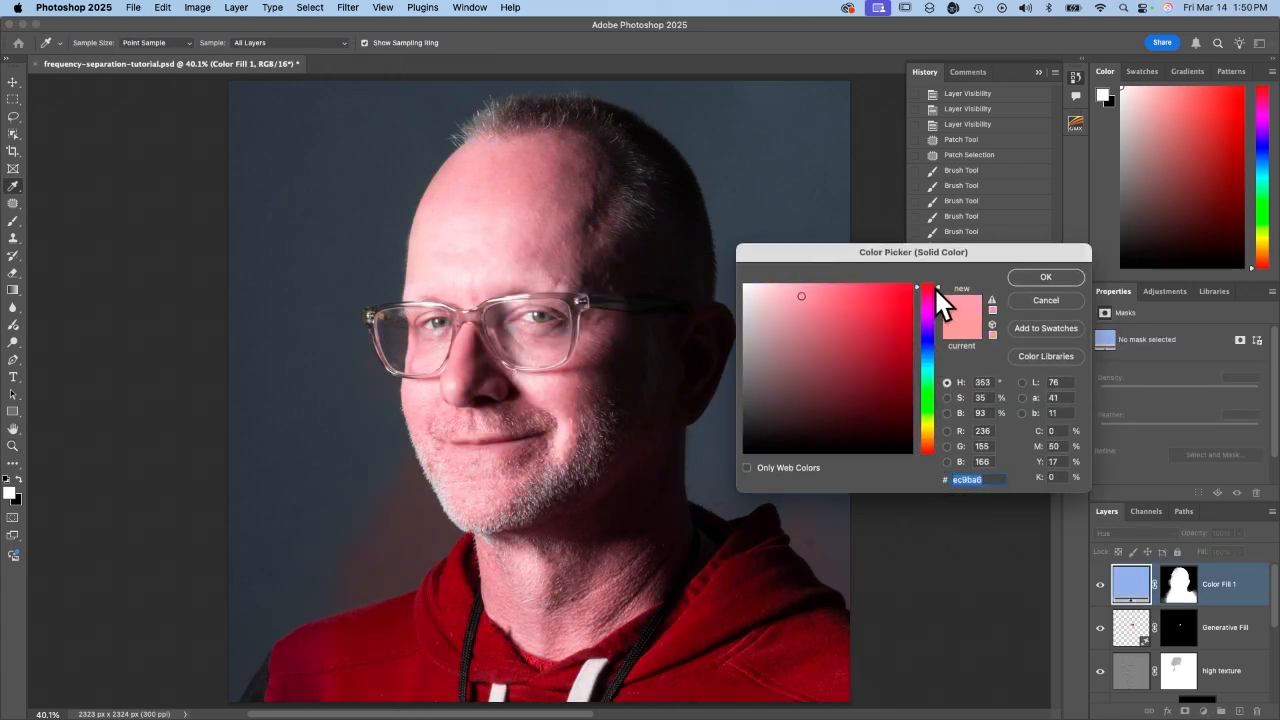
pyautogui.click(821, 301)
pyautogui.moveTo(821, 301)
pyautogui.mouseDown()
pyautogui.moveTo(846, 340)
pyautogui.moveTo(811, 303)
pyautogui.moveTo(864, 318)
pyautogui.mouseUp()
pyautogui.click(1045, 278)
# Set the opacity of Color Fill 1 to 50% and compare the skin color with the layer hidden and shown.
pyautogui.click(1203, 532)
pyautogui.write('50')
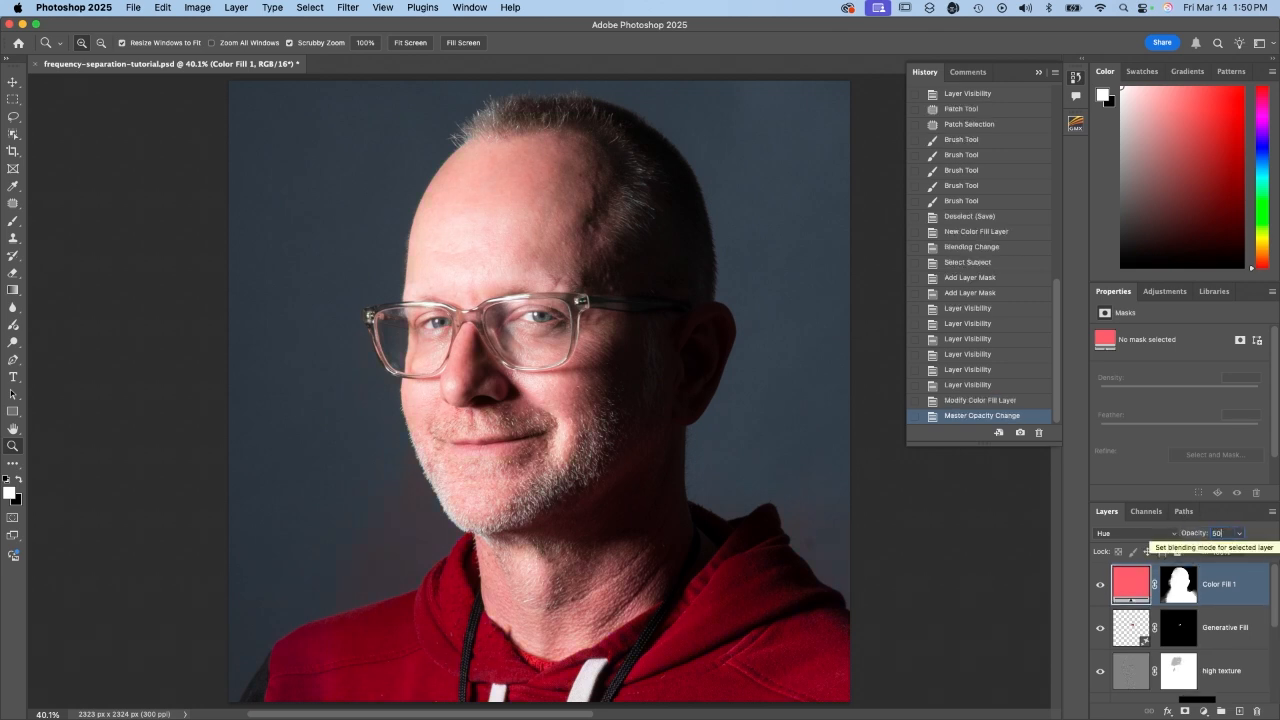
pyautogui.click(1101, 586)
pyautogui.click(1101, 588)
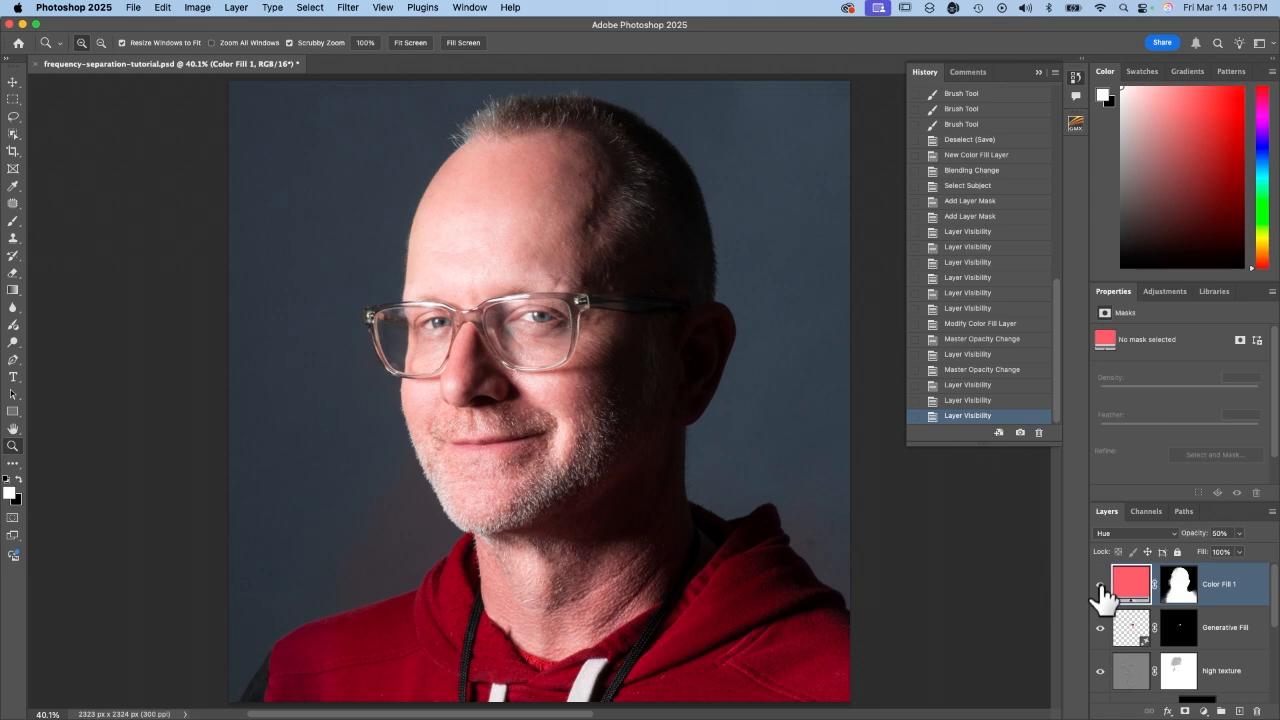
# Save the document with the Color Fill 1 changes.
pyautogui.click(286, 423)
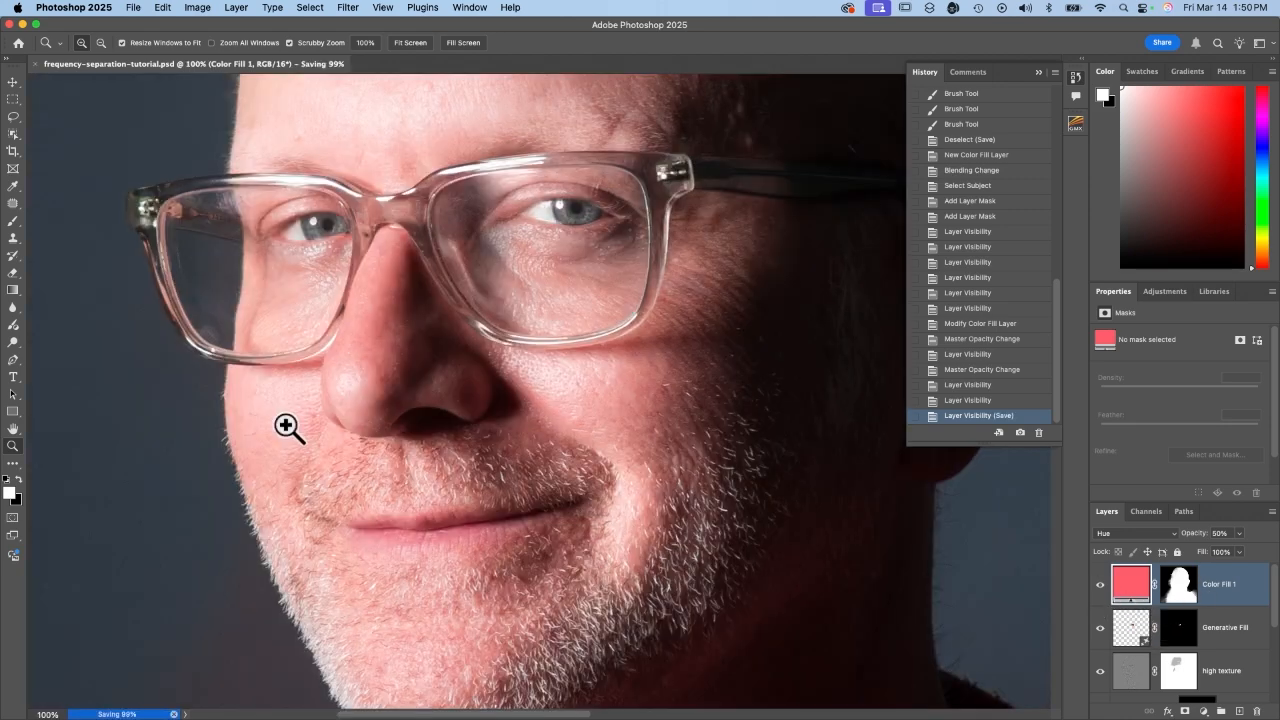
pyautogui.click(263, 423)
pyautogui.press('super+s')
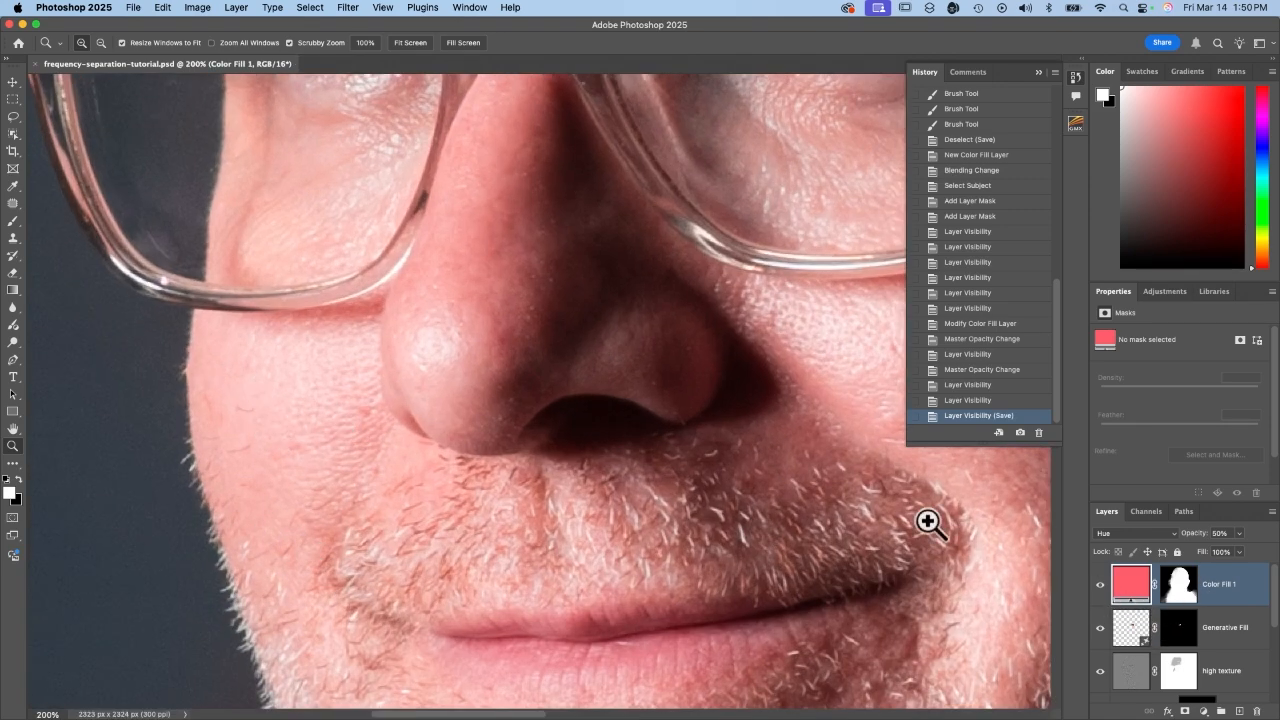
# Select the high texture layer's image and try healing a cheek spot with a 10 px Spot Healing Brush sampling all layers.
pyautogui.click(1133, 678)
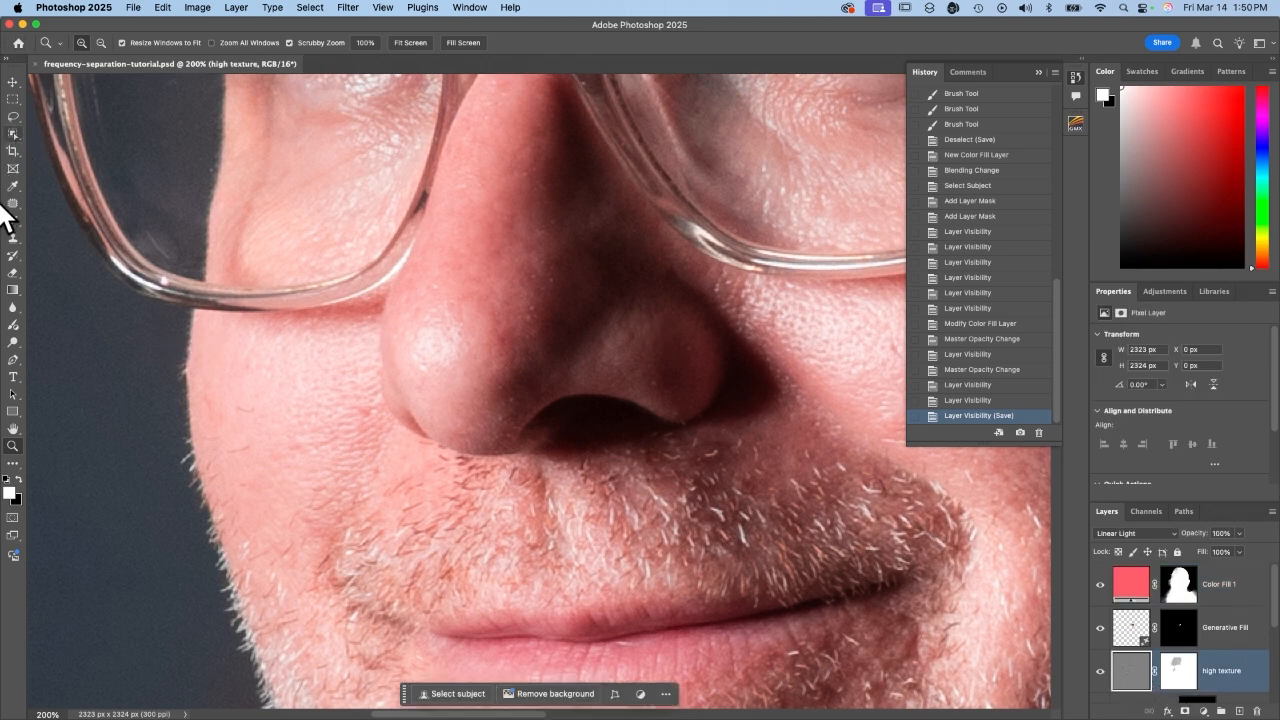
pyautogui.click(12, 203)
pyautogui.rightClick(12, 203)
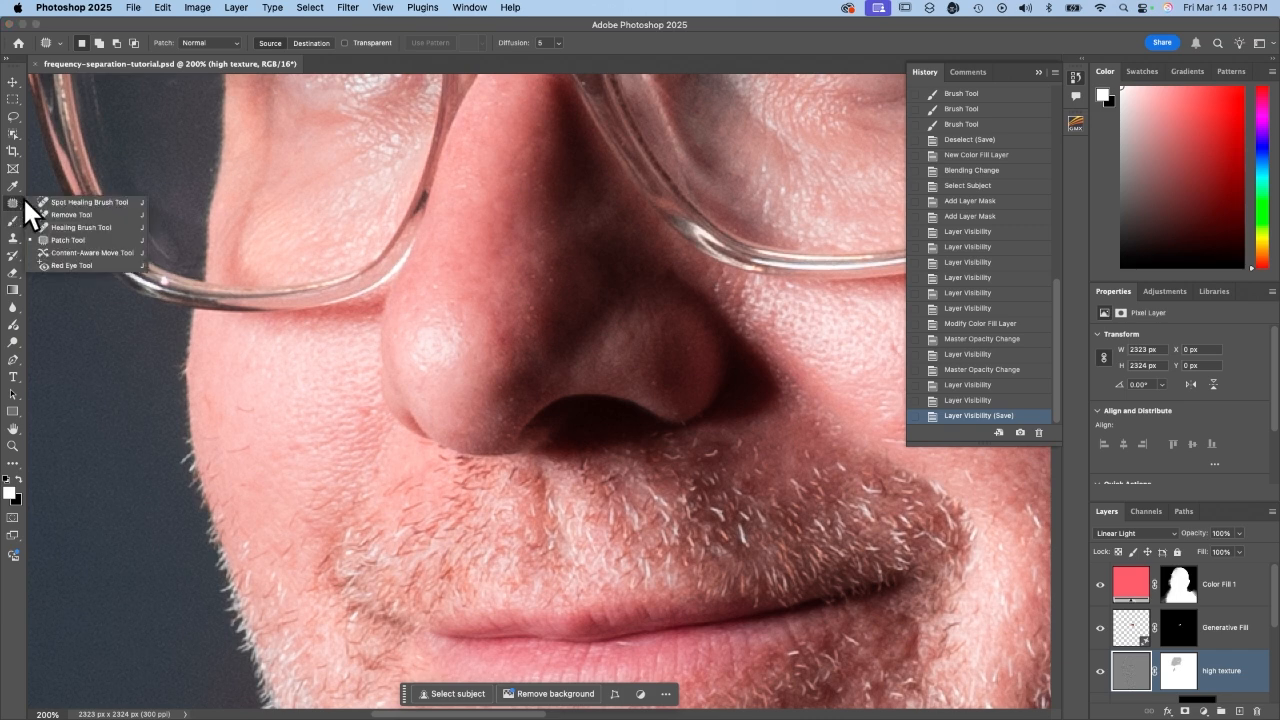
pyautogui.click(70, 205)
pyautogui.press('[')
pyautogui.press('[')
pyautogui.press('[')
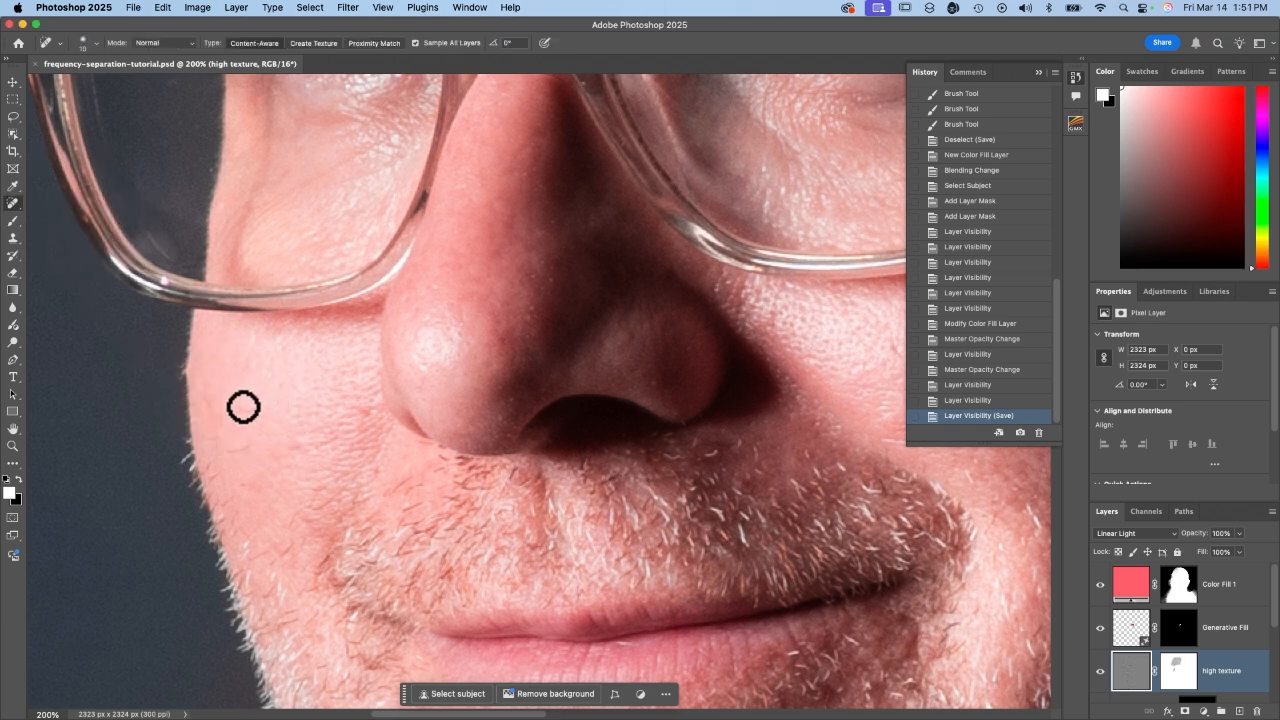
pyautogui.click(242, 411)
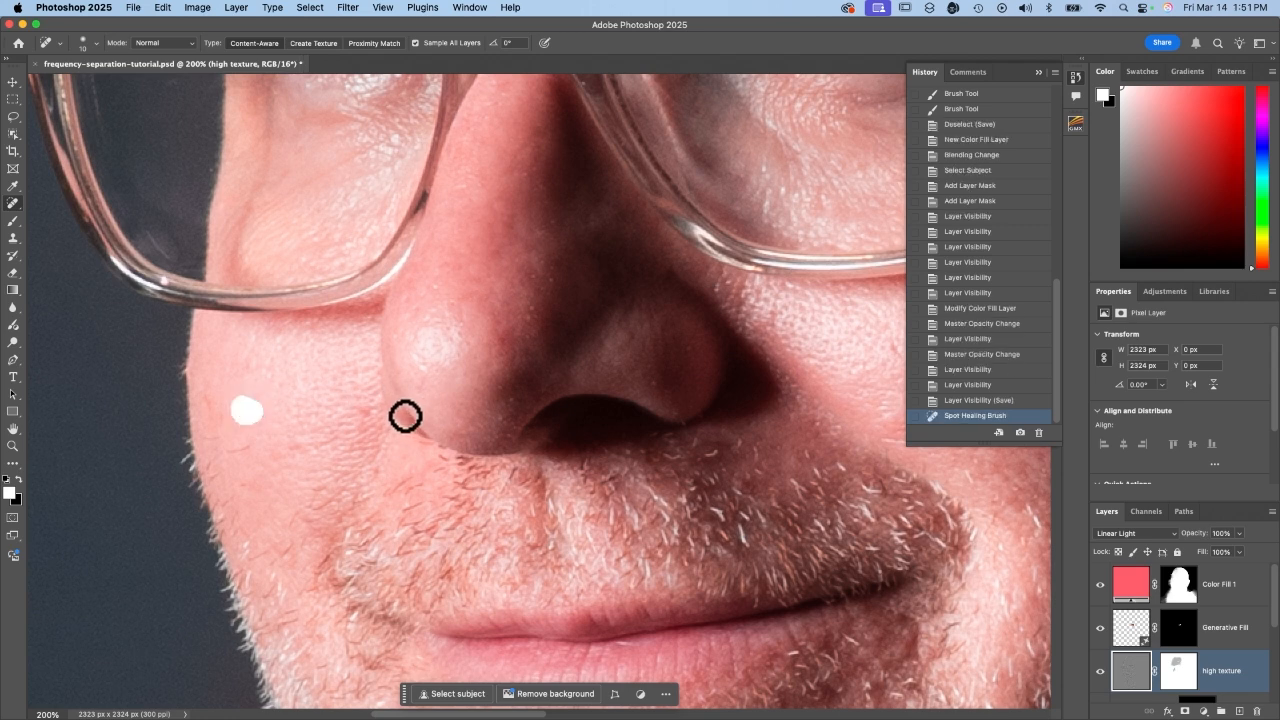
pyautogui.press('super+z')
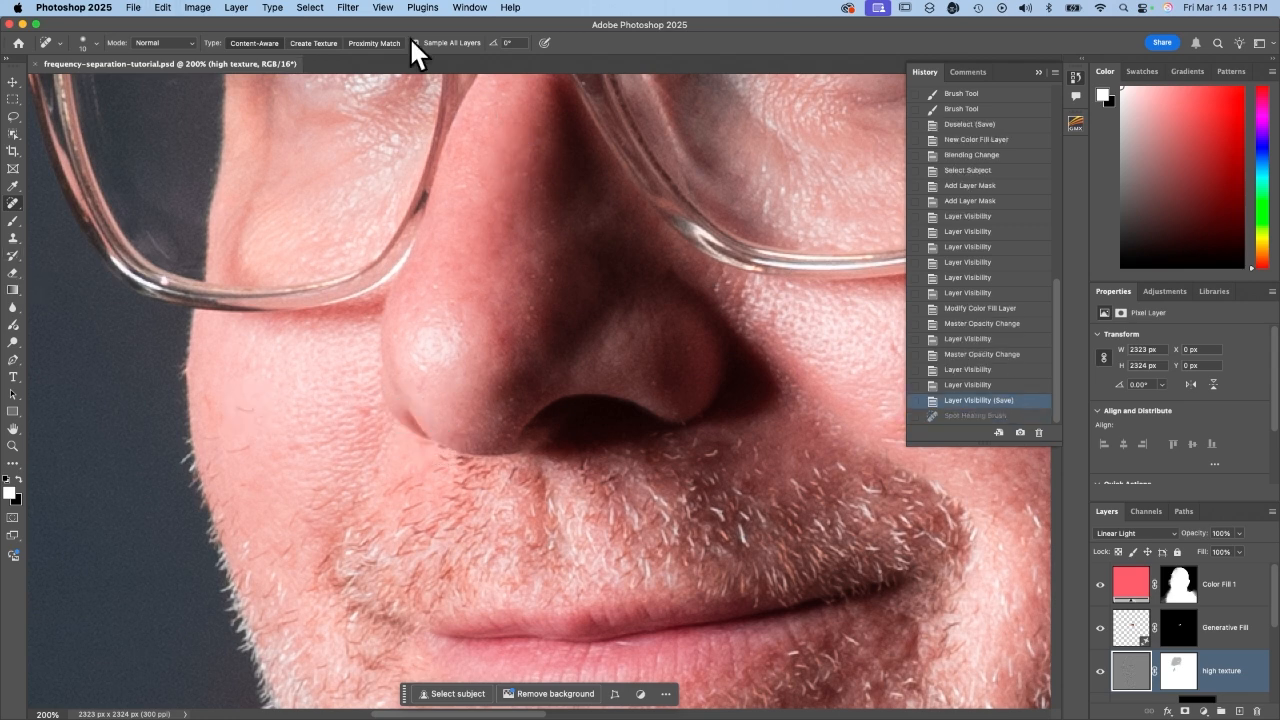
# Heal the small texture blemishes on the brightly lit cheek using the Spot Healing Brush with Sample All Layers off.
pyautogui.click(237, 411)
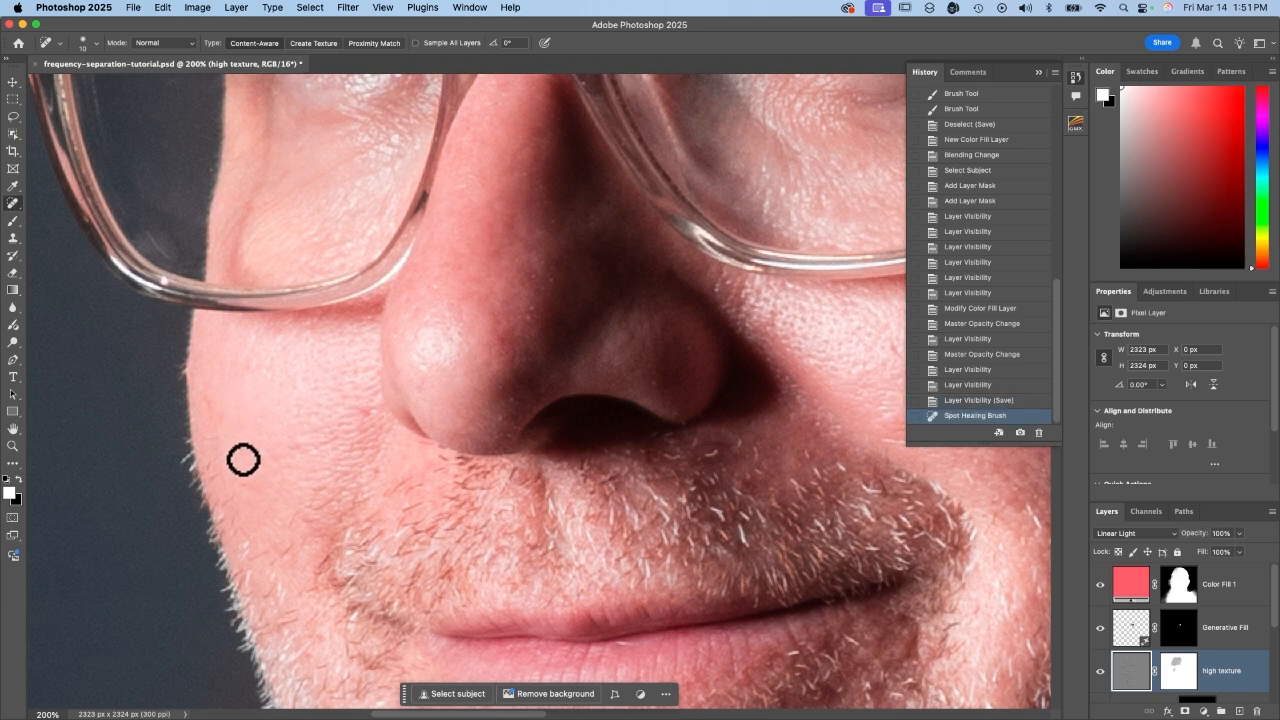
pyautogui.click(237, 451)
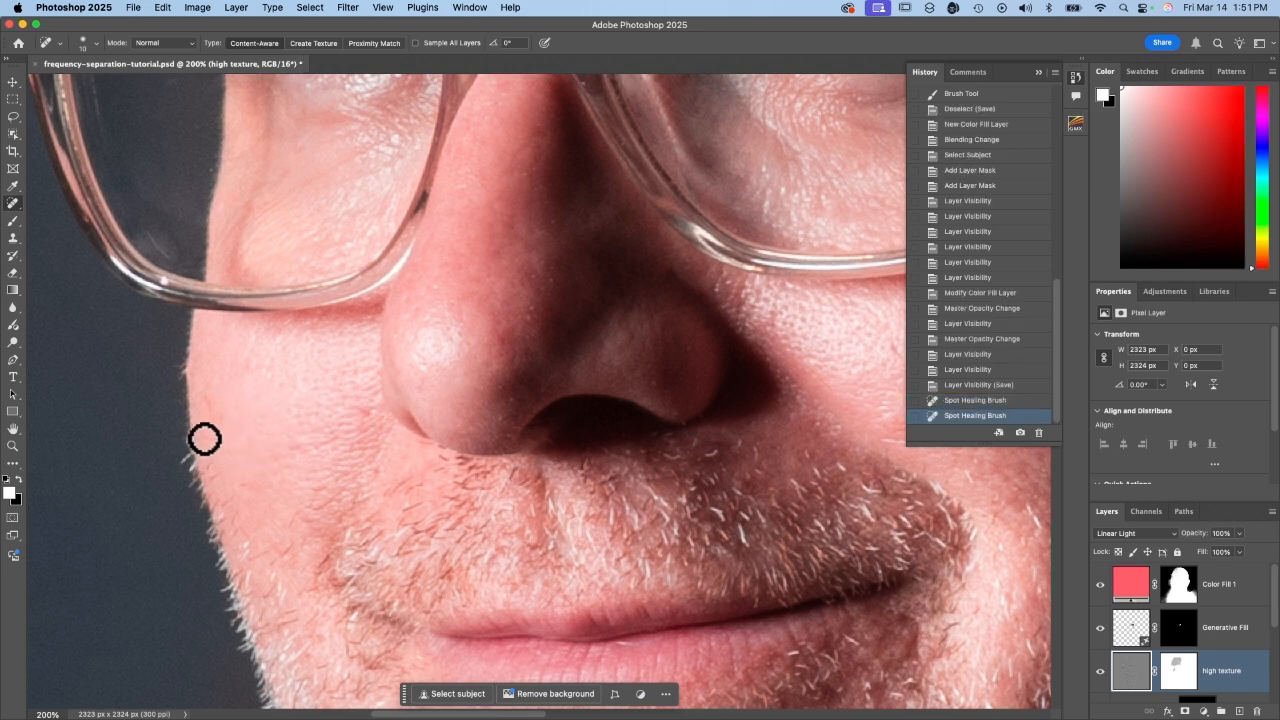
pyautogui.click(228, 435)
pyautogui.click(211, 397)
pyautogui.click(244, 492)
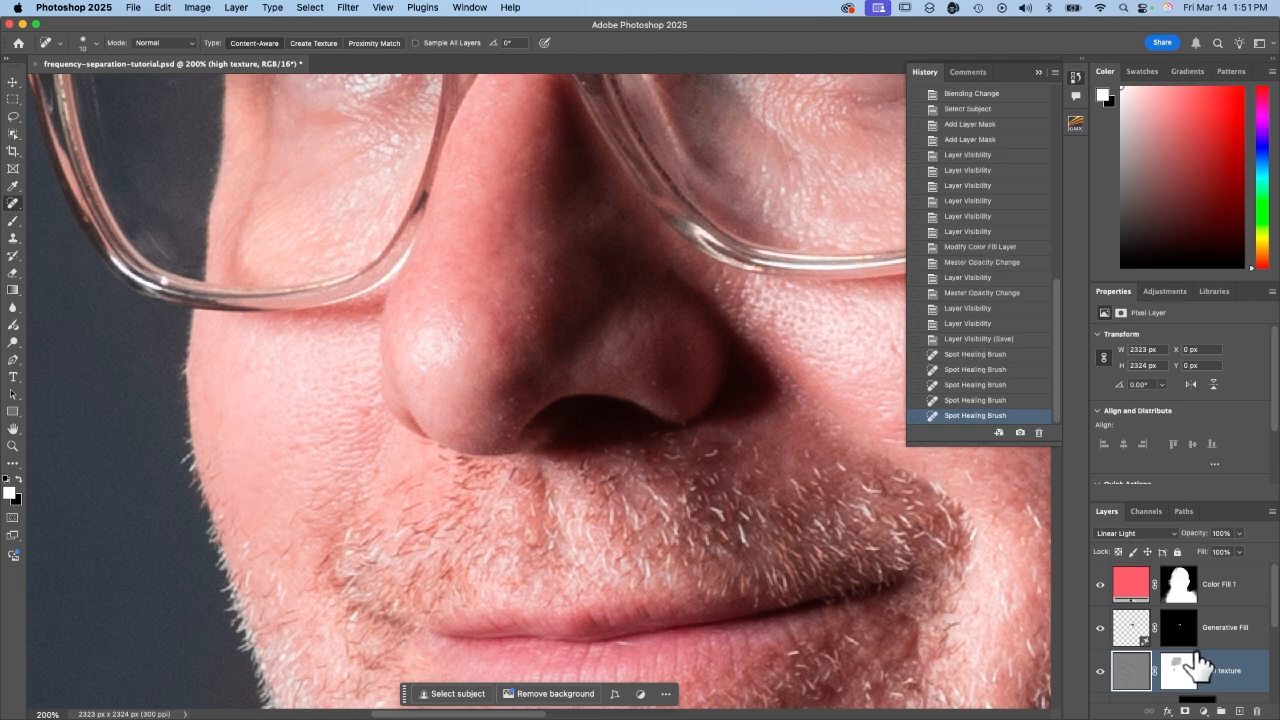
# Paint the high texture layer mask with a 25 px black brush at 20% opacity over the lit cheek and nose tip.
pyautogui.click(1180, 670)
pyautogui.press('x')
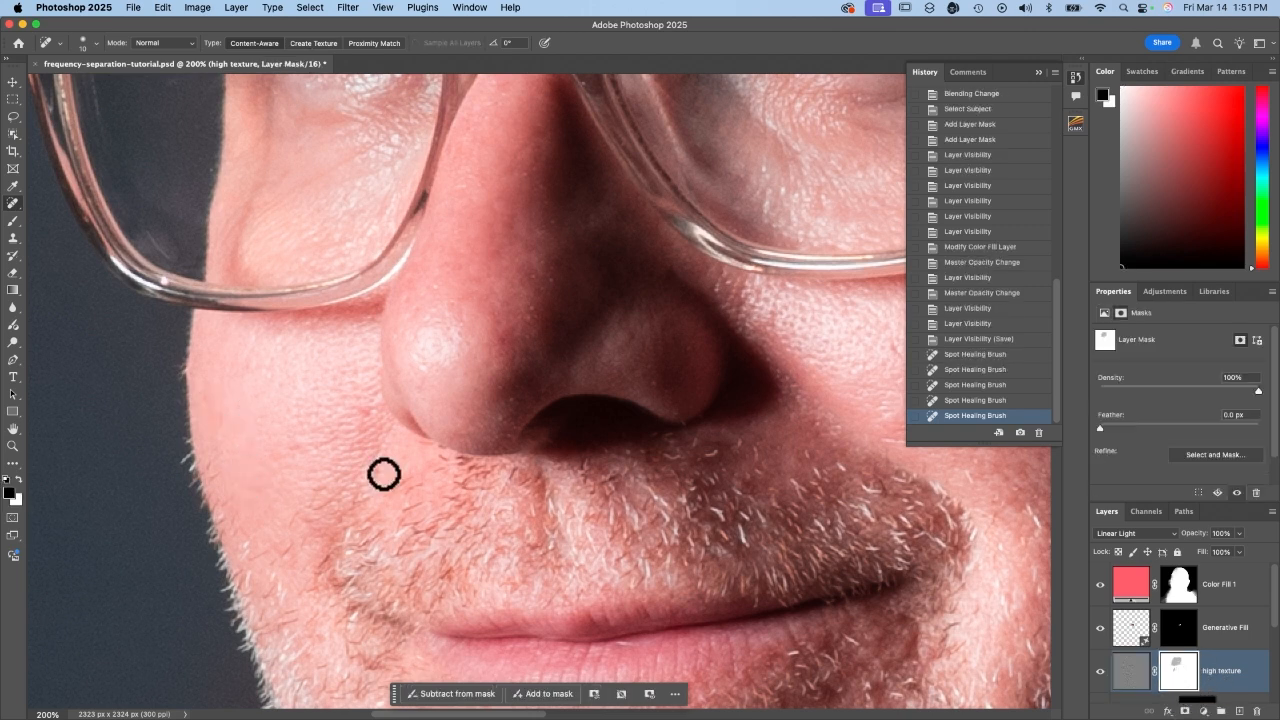
pyautogui.press('b')
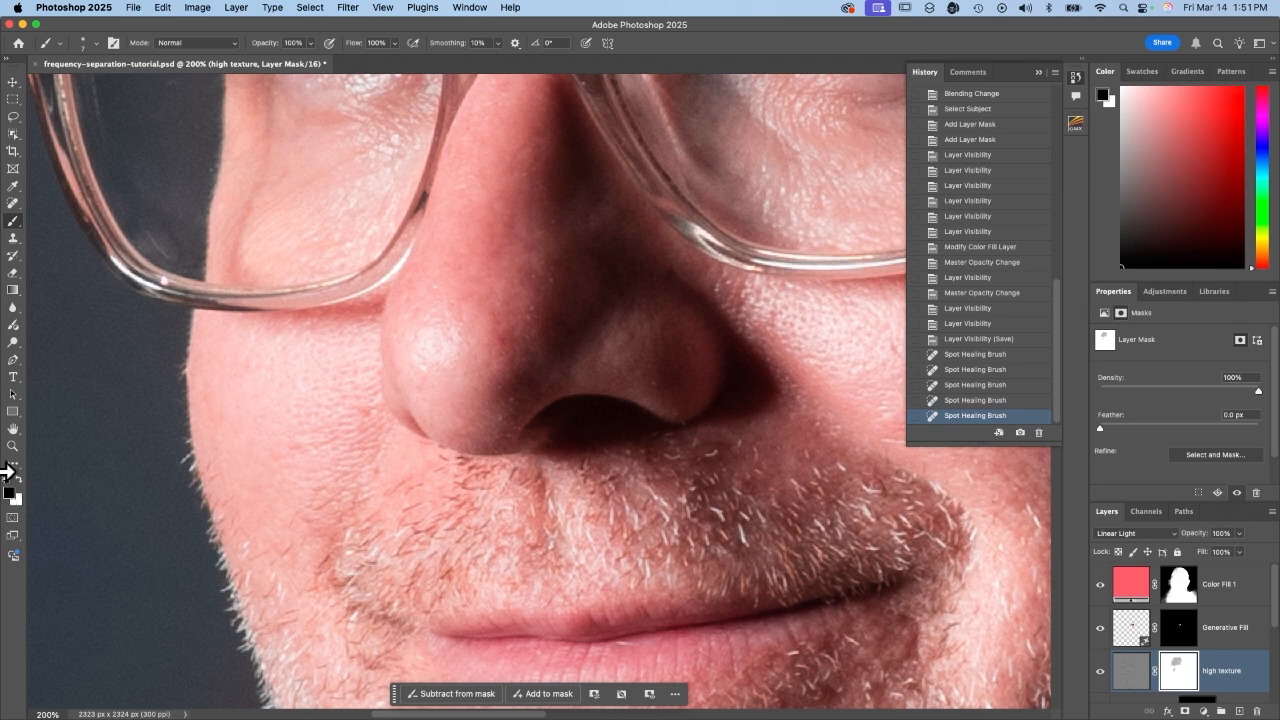
pyautogui.press(']')
pyautogui.press(']')
pyautogui.press(']')
pyautogui.press(']')
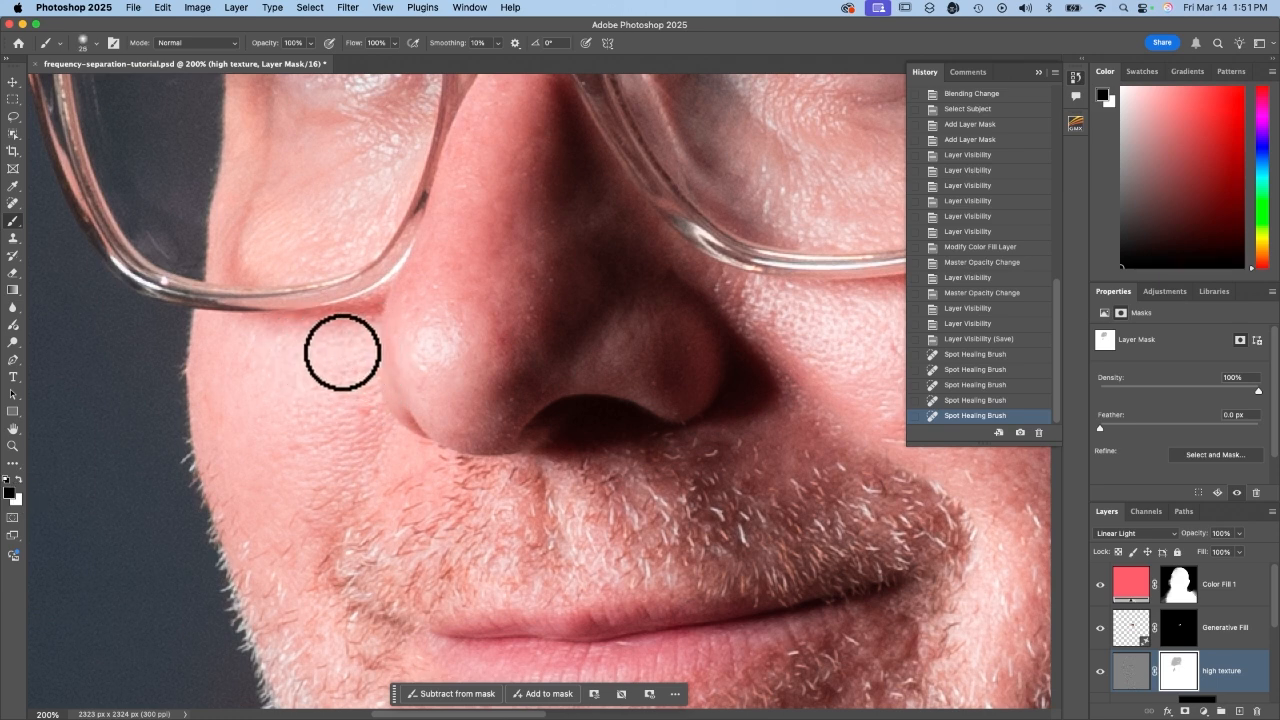
pyautogui.click(289, 42)
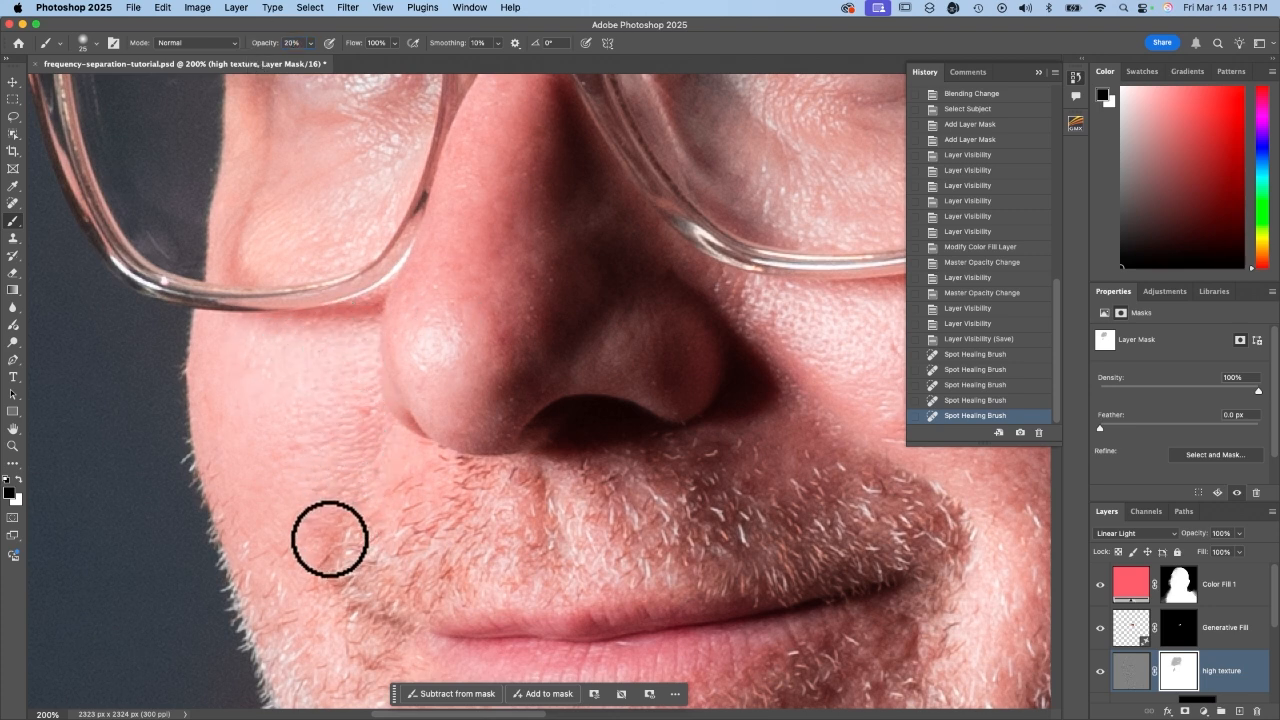
pyautogui.moveTo(337, 377)
pyautogui.mouseDown()
pyautogui.moveTo(307, 348)
pyautogui.moveTo(286, 371)
pyautogui.mouseUp()
pyautogui.moveTo(438, 333); pyautogui.dragTo(449, 407)
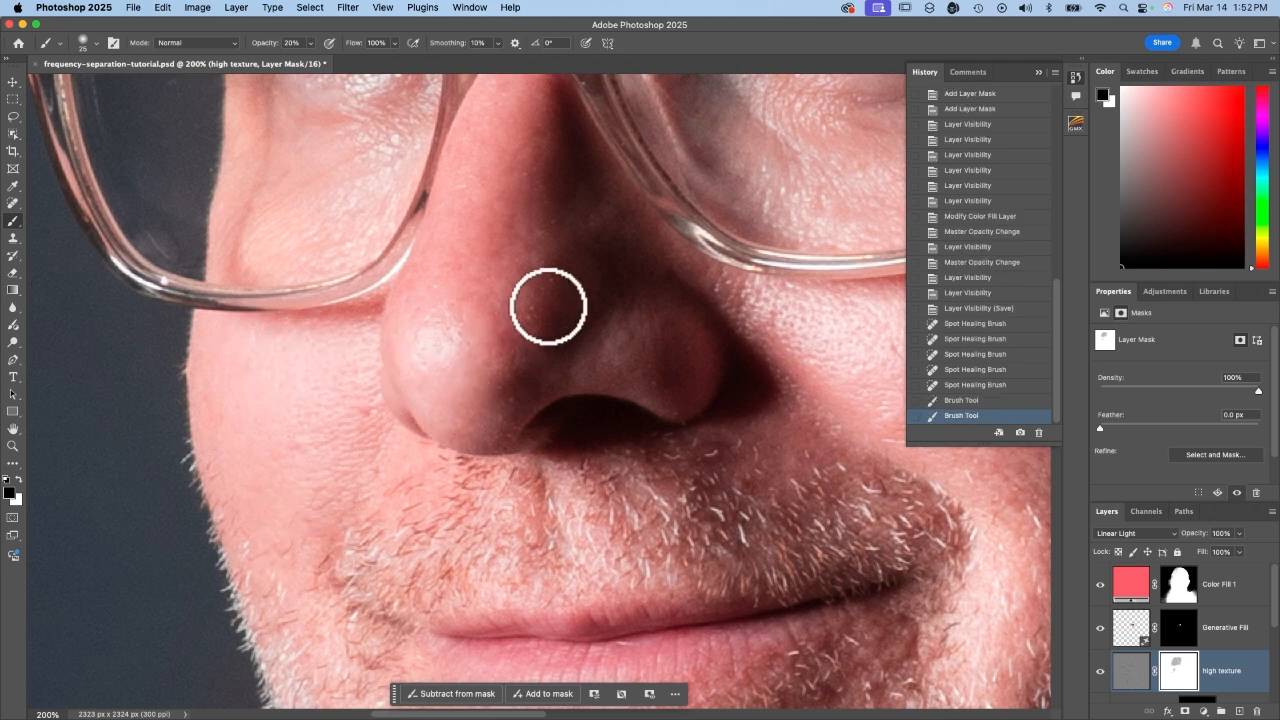
# Soften the shadow-side cheek and under-eye texture with mask strokes, and compare against the history state before the brushing.
pyautogui.hscroll(6, 549, 306)
pyautogui.moveTo(385, 342)
pyautogui.mouseDown()
pyautogui.moveTo(580, 406)
pyautogui.moveTo(338, 340)
pyautogui.moveTo(628, 432)
pyautogui.moveTo(583, 342)
pyautogui.mouseUp()
pyautogui.scroll(3, 586, 183)
pyautogui.moveTo(401, 133)
pyautogui.mouseDown()
pyautogui.moveTo(585, 183)
pyautogui.moveTo(435, 292)
pyautogui.mouseUp()
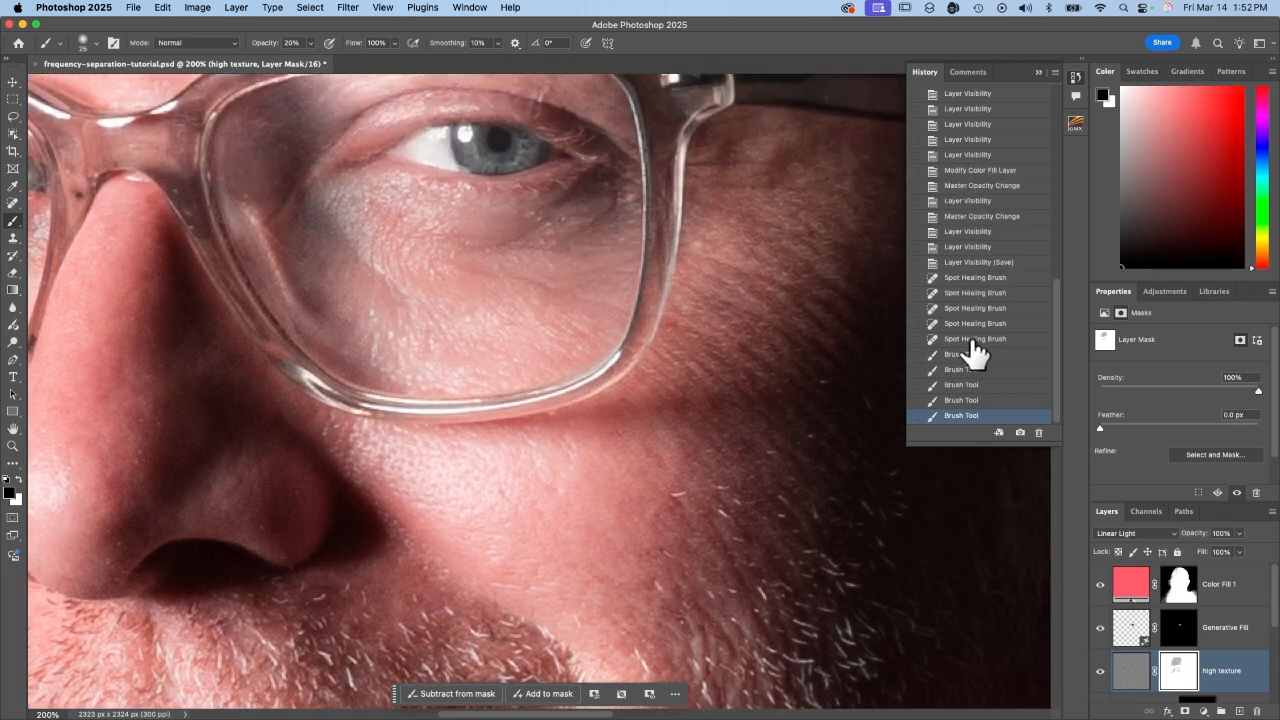
pyautogui.click(971, 340)
pyautogui.click(985, 416)
# Brush more black at 20% opacity into the high texture mask over the nose and forehead, and save the document.
pyautogui.hscroll(-5, 483, 400)
pyautogui.scroll(-1, 483, 400)
pyautogui.scroll(-6, 330, 294)
pyautogui.hscroll(6, 330, 294)
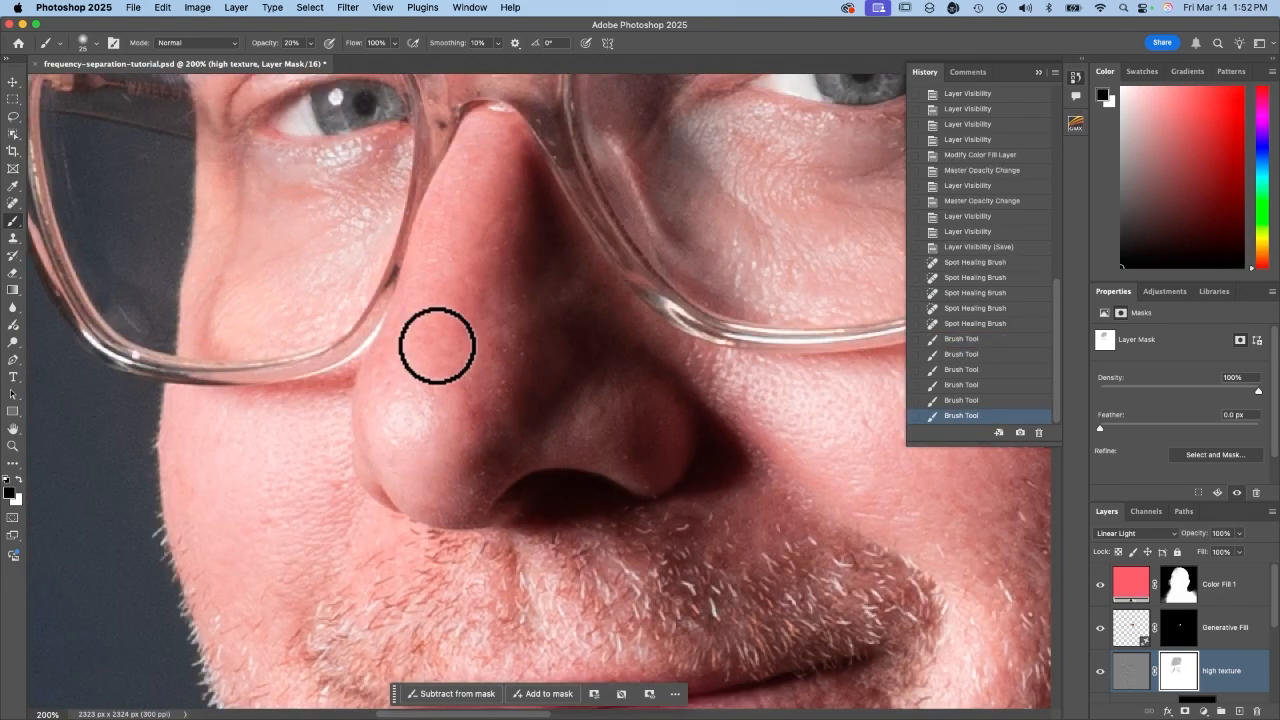
pyautogui.scroll(2, 683, 500)
pyautogui.hscroll(3, 683, 500)
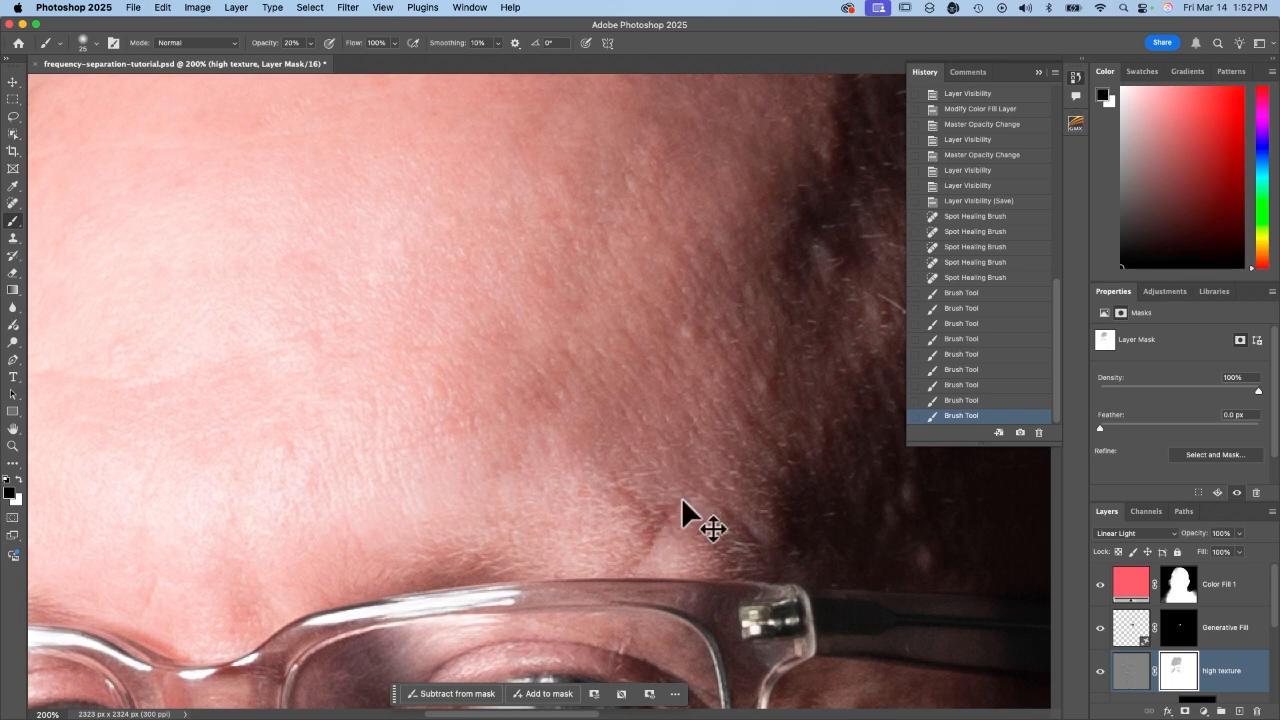
pyautogui.press('super+0')
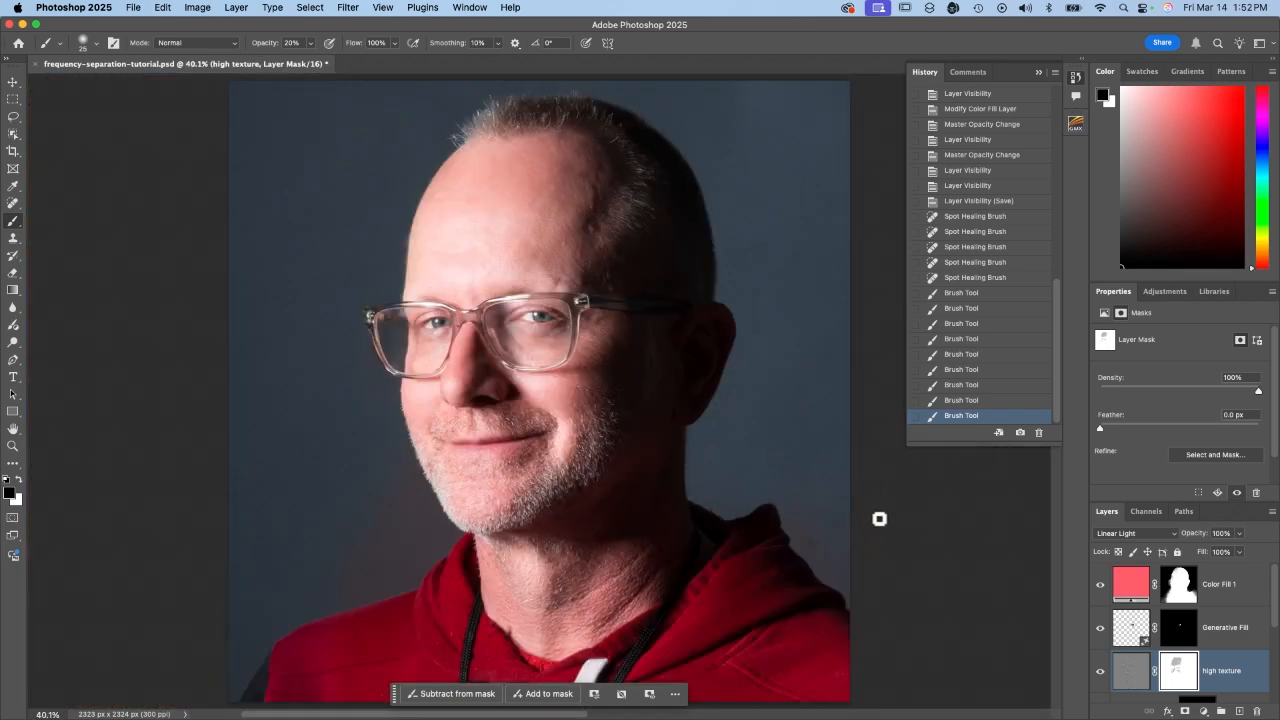
pyautogui.press('super+s')
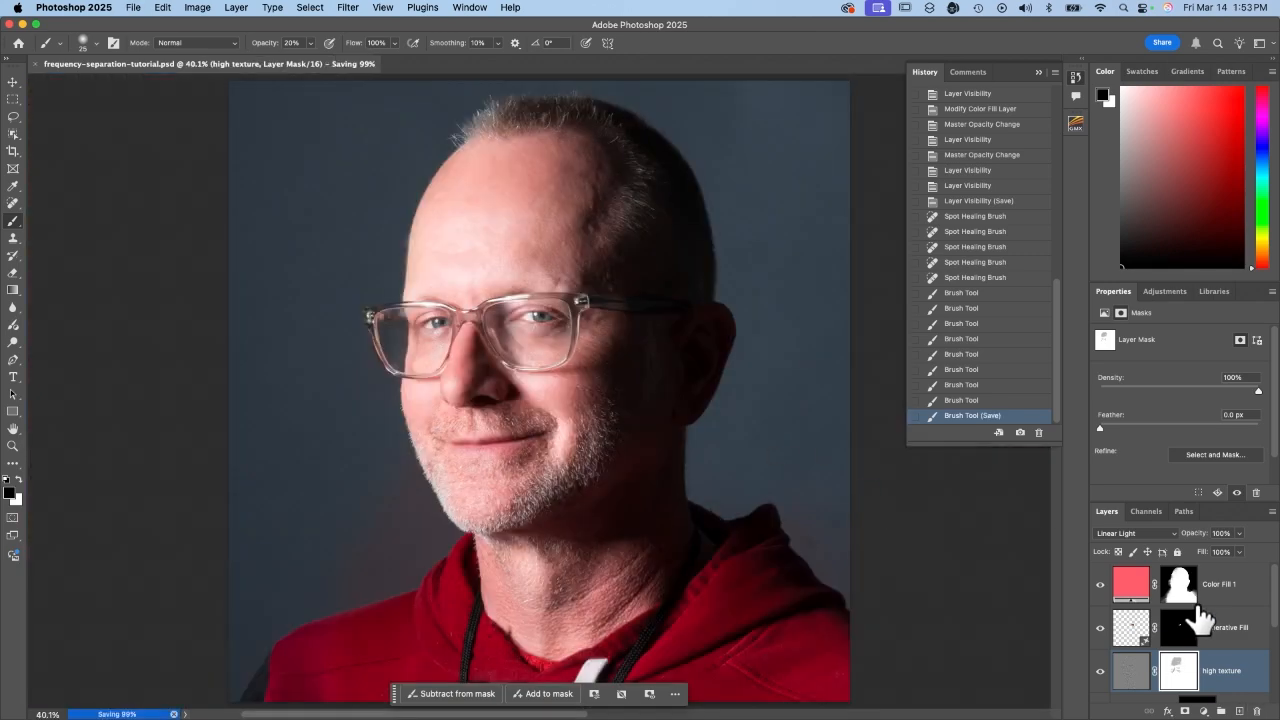
# Compare the retouched portrait with the original by isolating Layer 0 and restoring all layers, and save the document.
pyautogui.scroll(-5, 1195, 625)
pyautogui.keyDown('alt'); pyautogui.click(1101, 682); pyautogui.keyUp('alt')
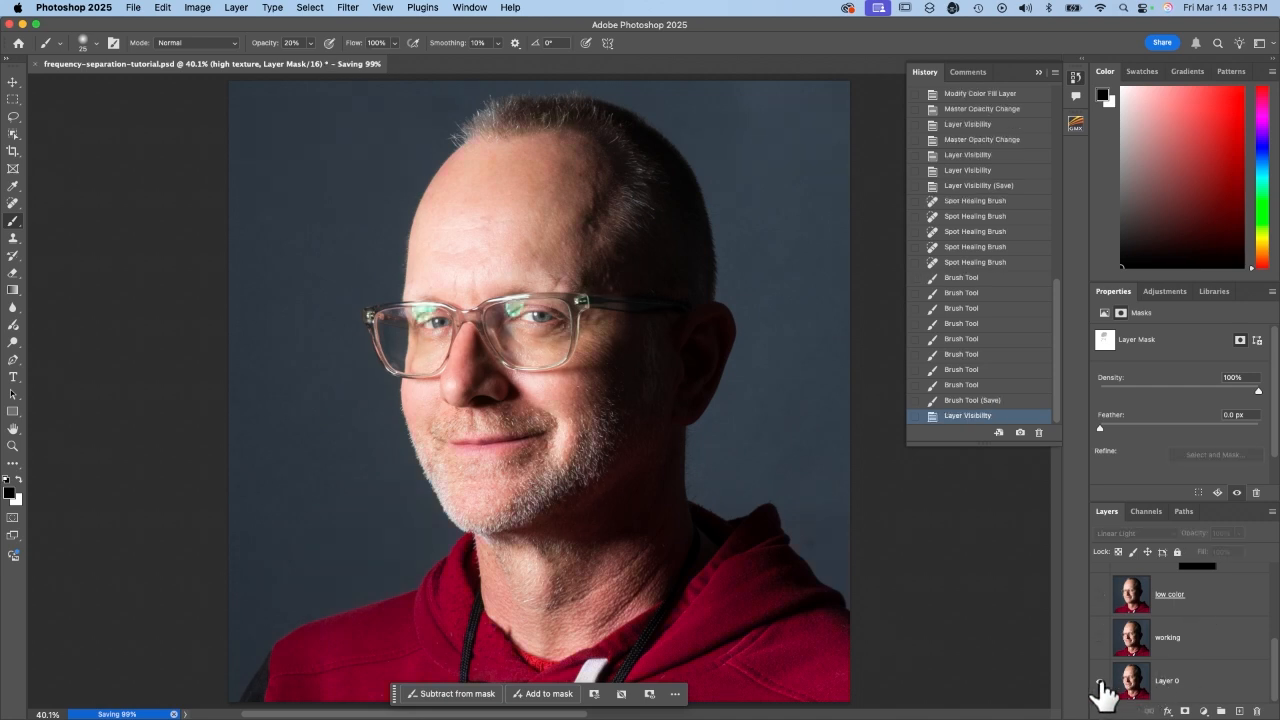
pyautogui.keyDown('alt'); pyautogui.click(1101, 683); pyautogui.keyUp('alt')
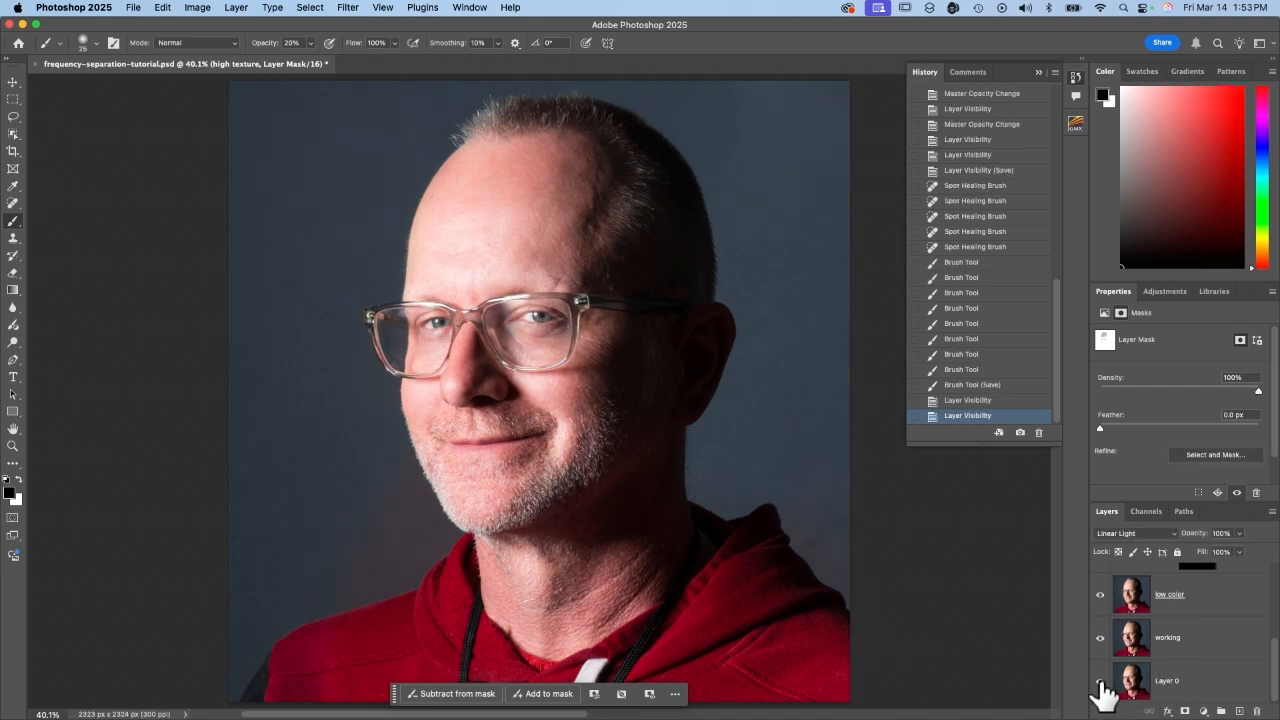
pyautogui.press('super+s')
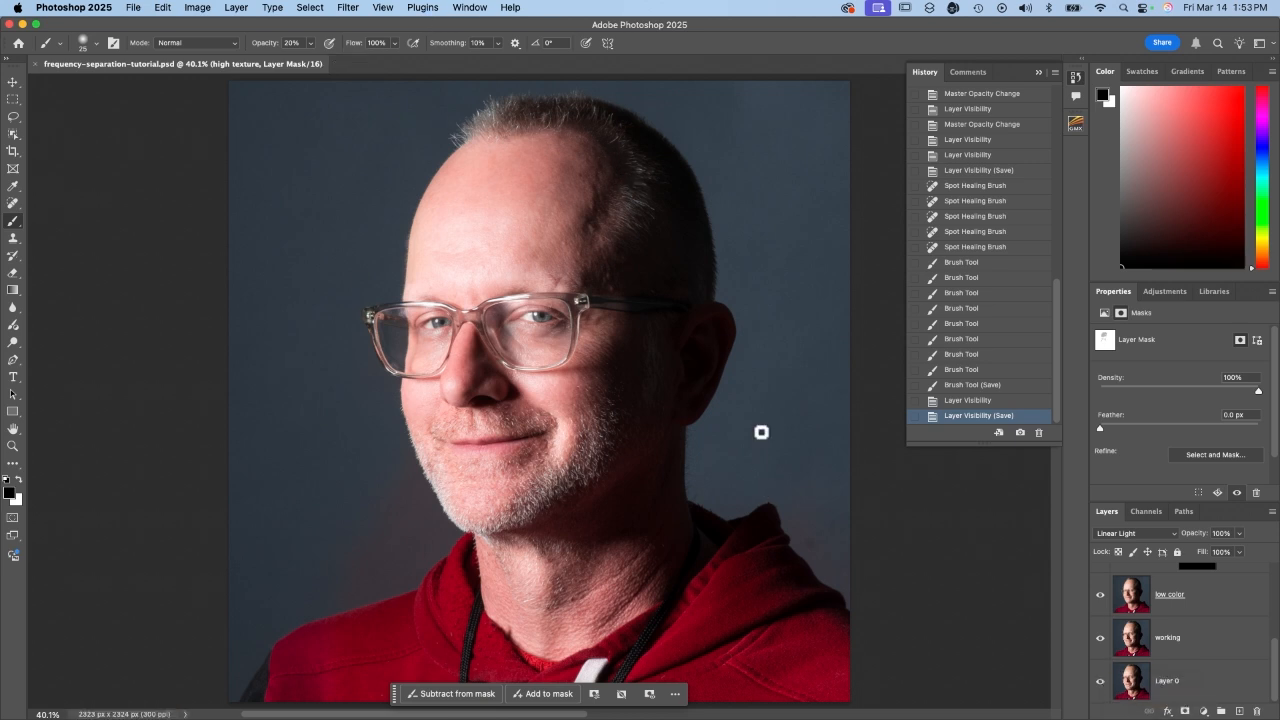
# Export the retouched portrait as a full-size JPG at quality 7, adding "-after" to the file name.
pyautogui.scroll(3, 1228, 606)
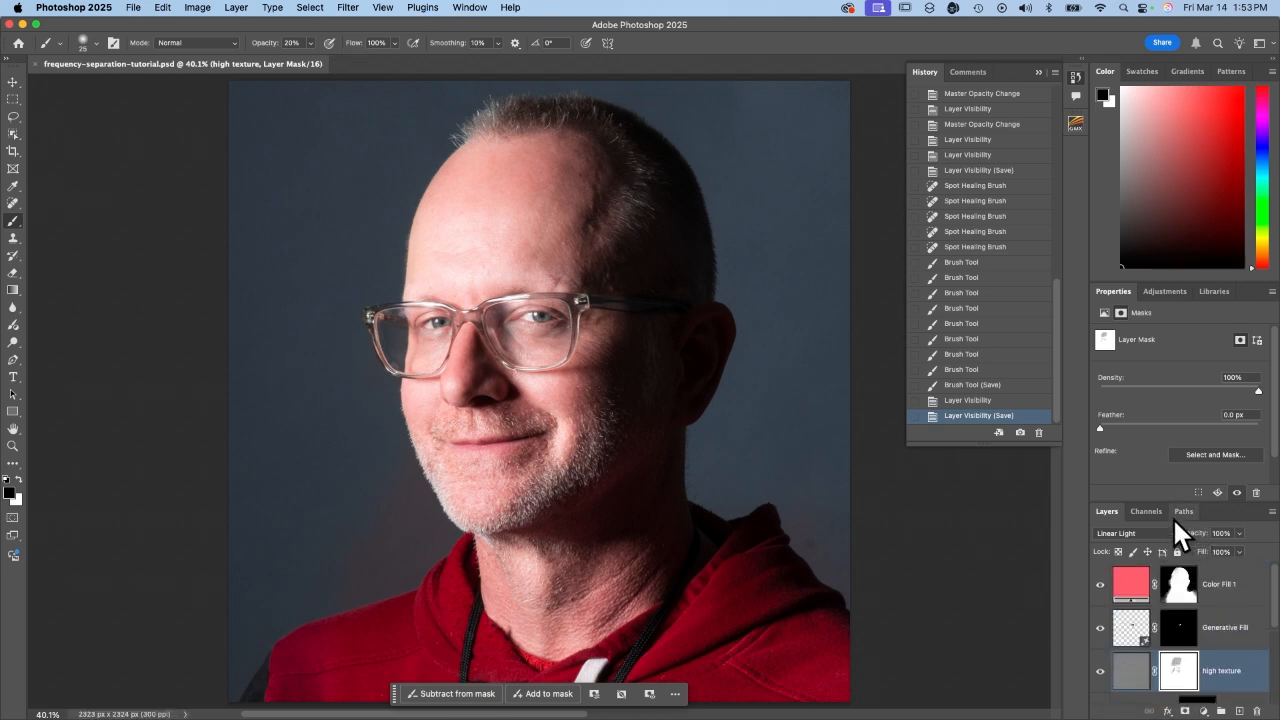
pyautogui.click(140, 9)
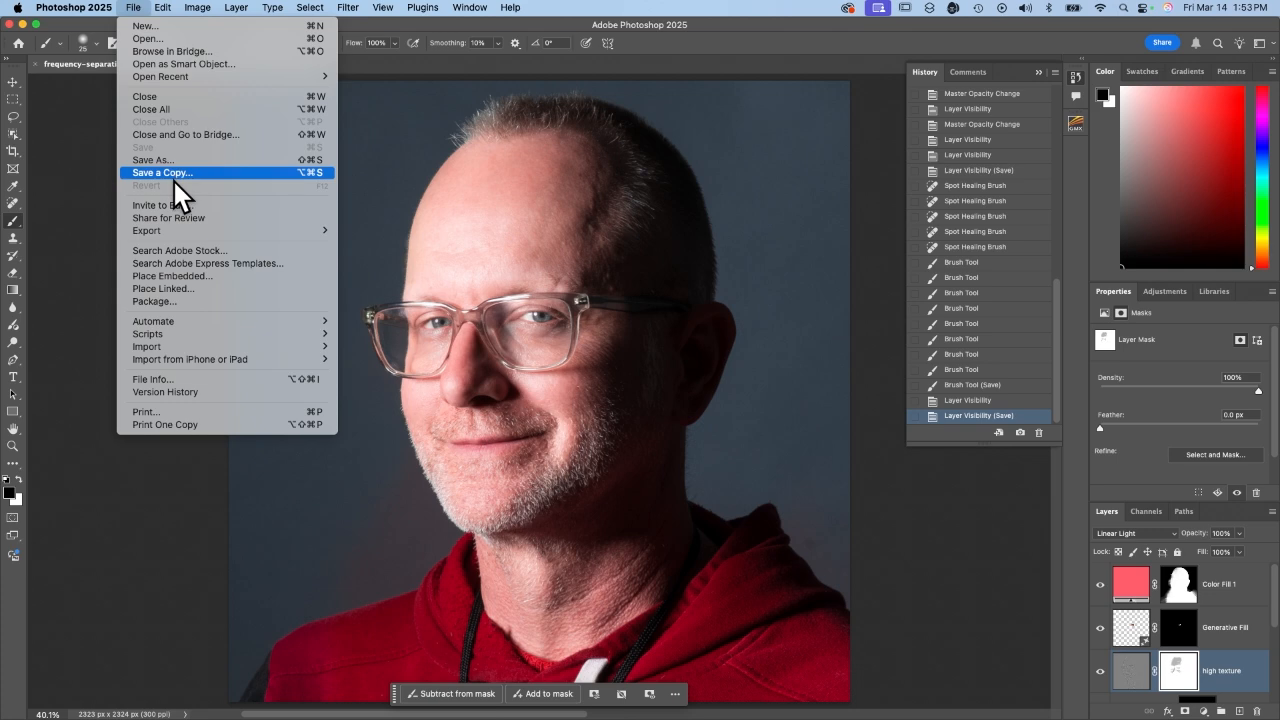
pyautogui.moveTo(191, 233)
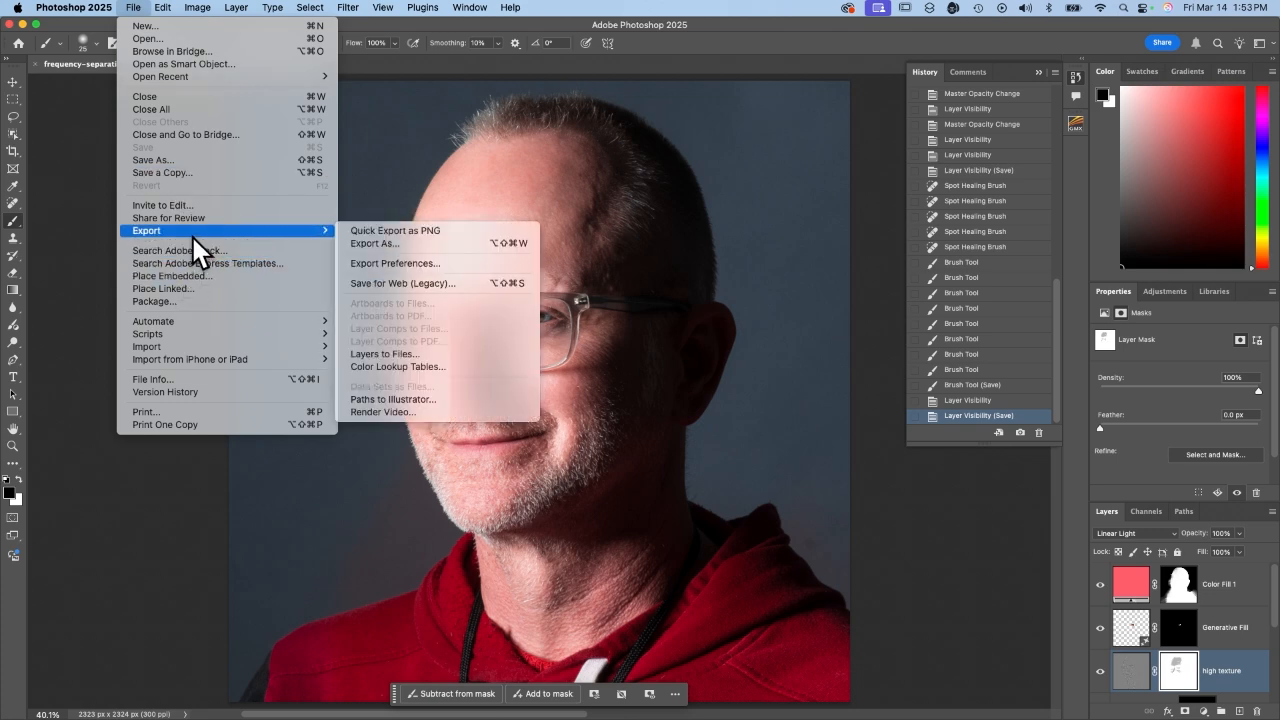
pyautogui.click(382, 248)
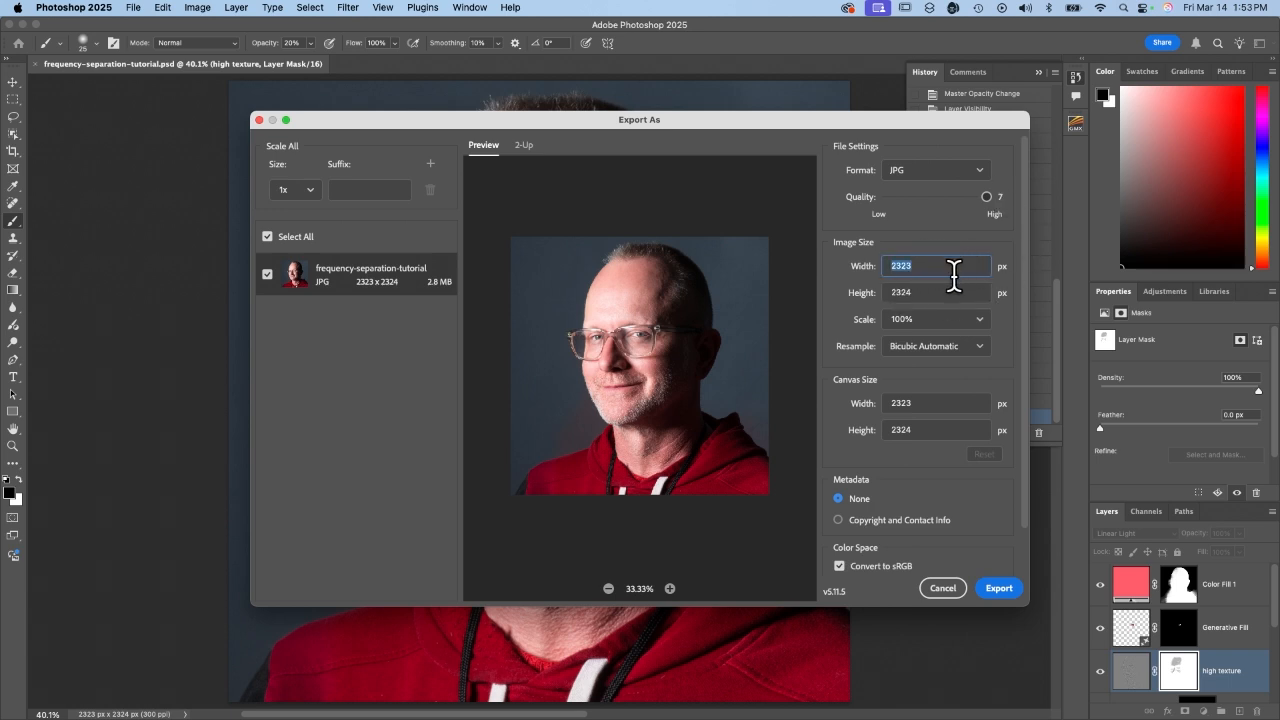
pyautogui.click(998, 590)
pyautogui.write('-after.jpg')
pyautogui.press('Return')
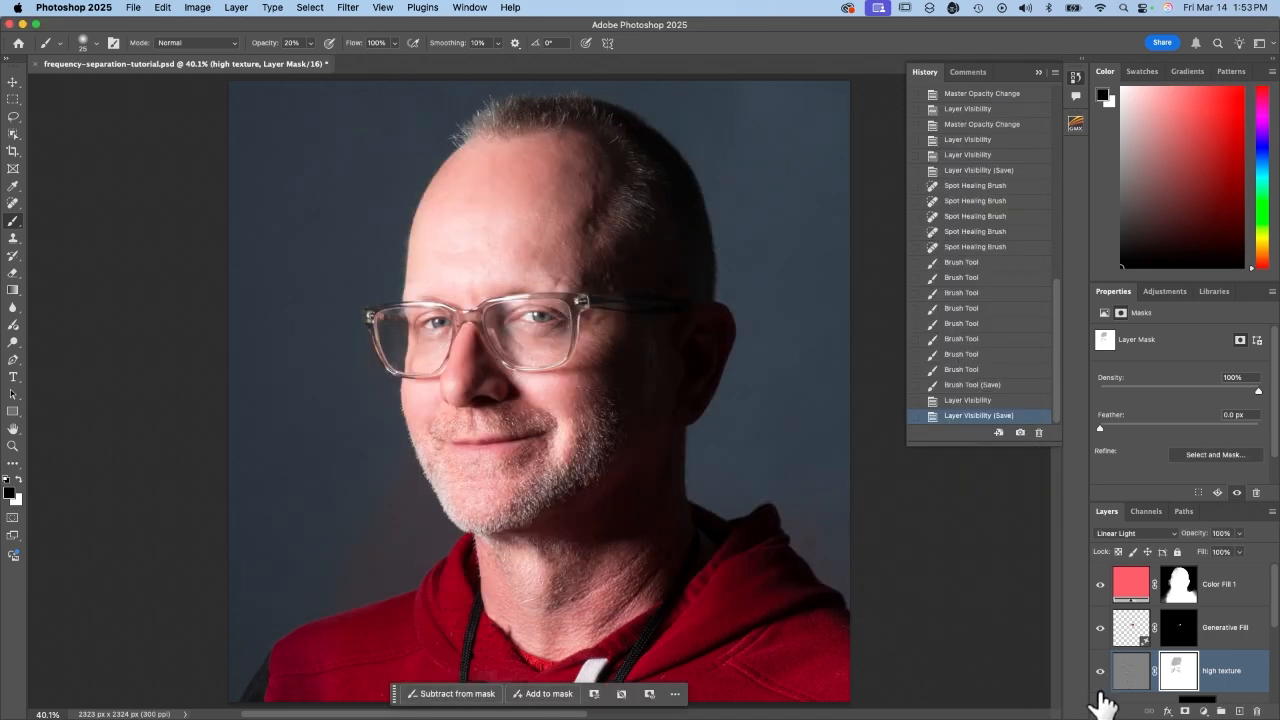
# Show only Layer 0 and export the unretouched portrait as a JPG named frequency-separation-tutorial-before.jpg on the Desktop.
pyautogui.scroll(-5, 1120, 683)
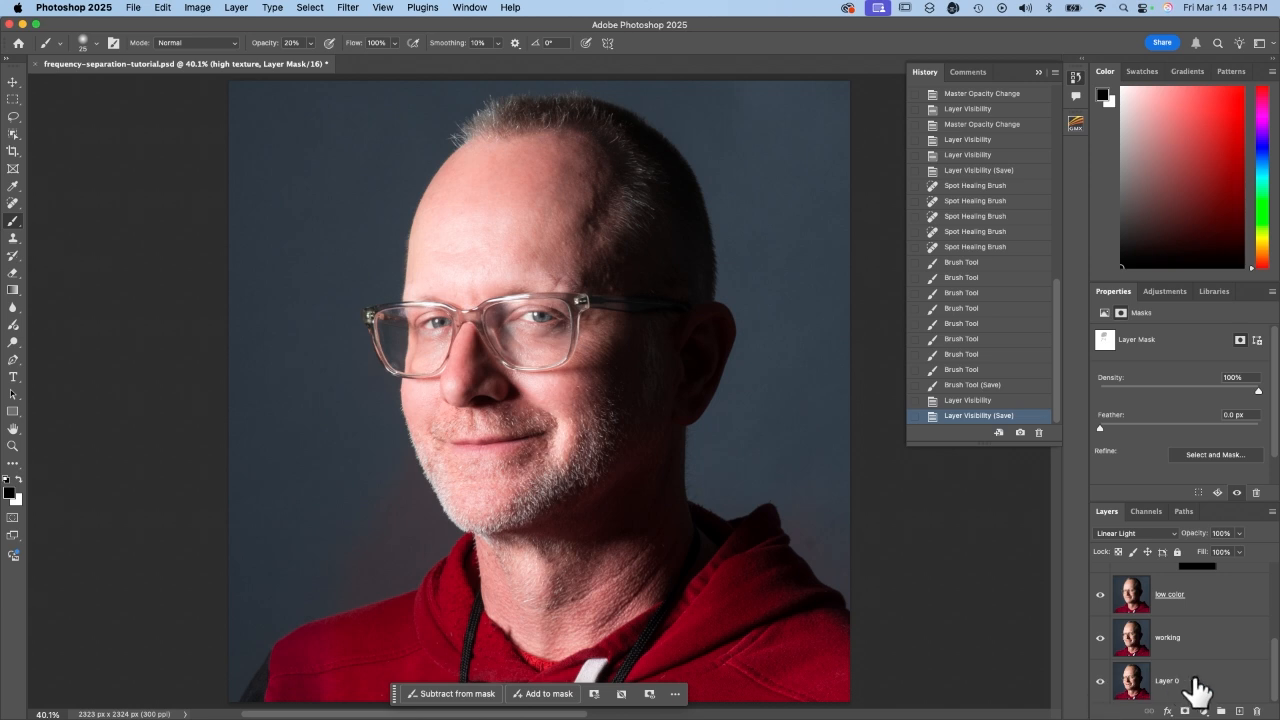
pyautogui.keyDown('alt'); pyautogui.click(1101, 684); pyautogui.keyUp('alt')
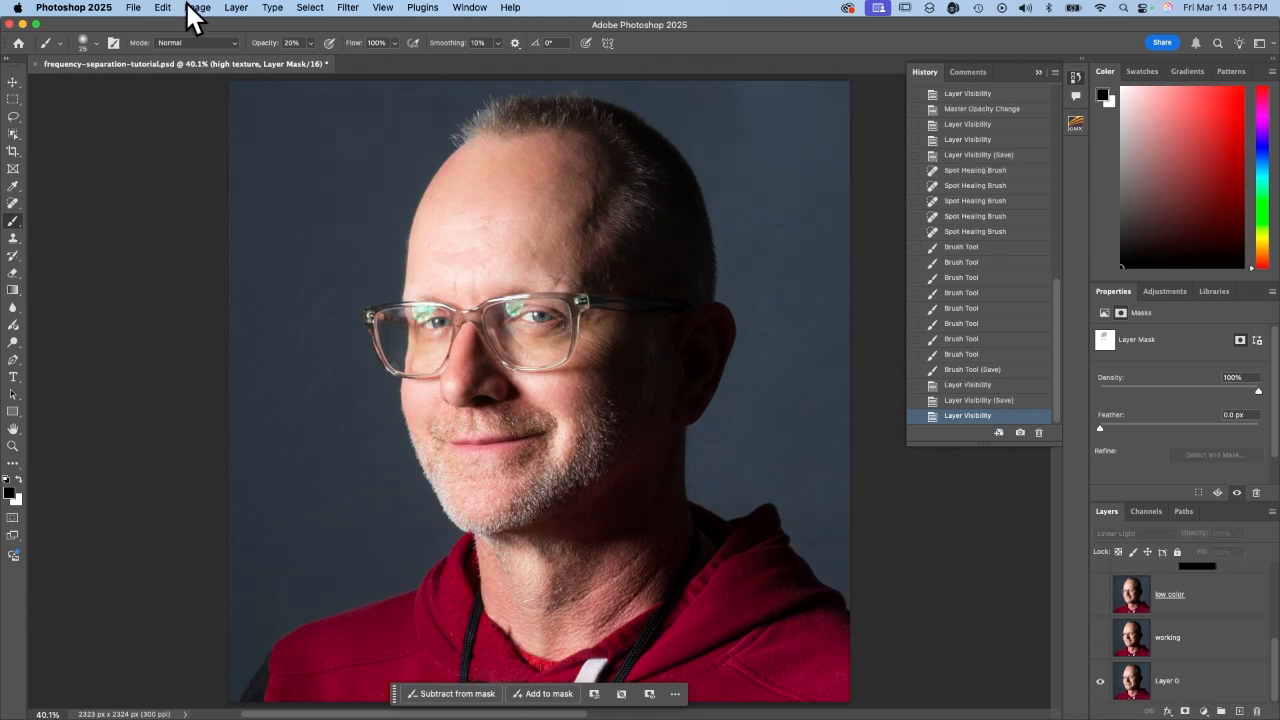
pyautogui.click(134, 9)
pyautogui.moveTo(197, 234)
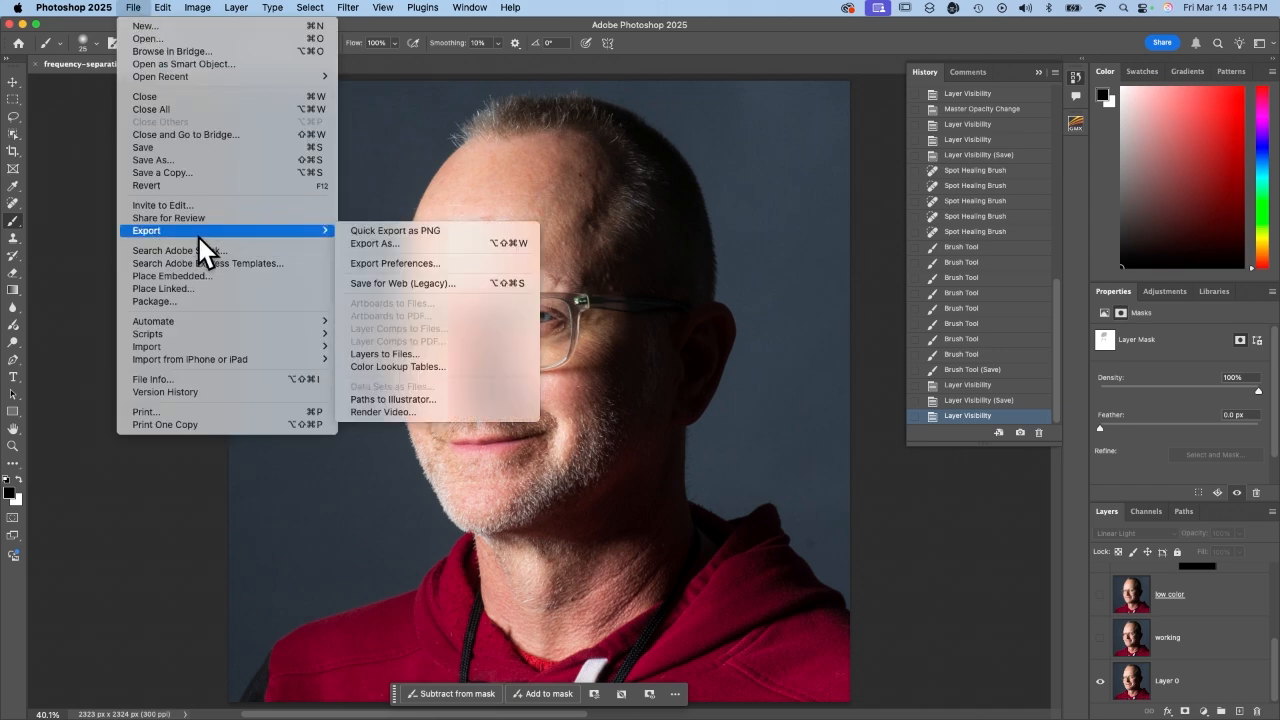
pyautogui.click(410, 244)
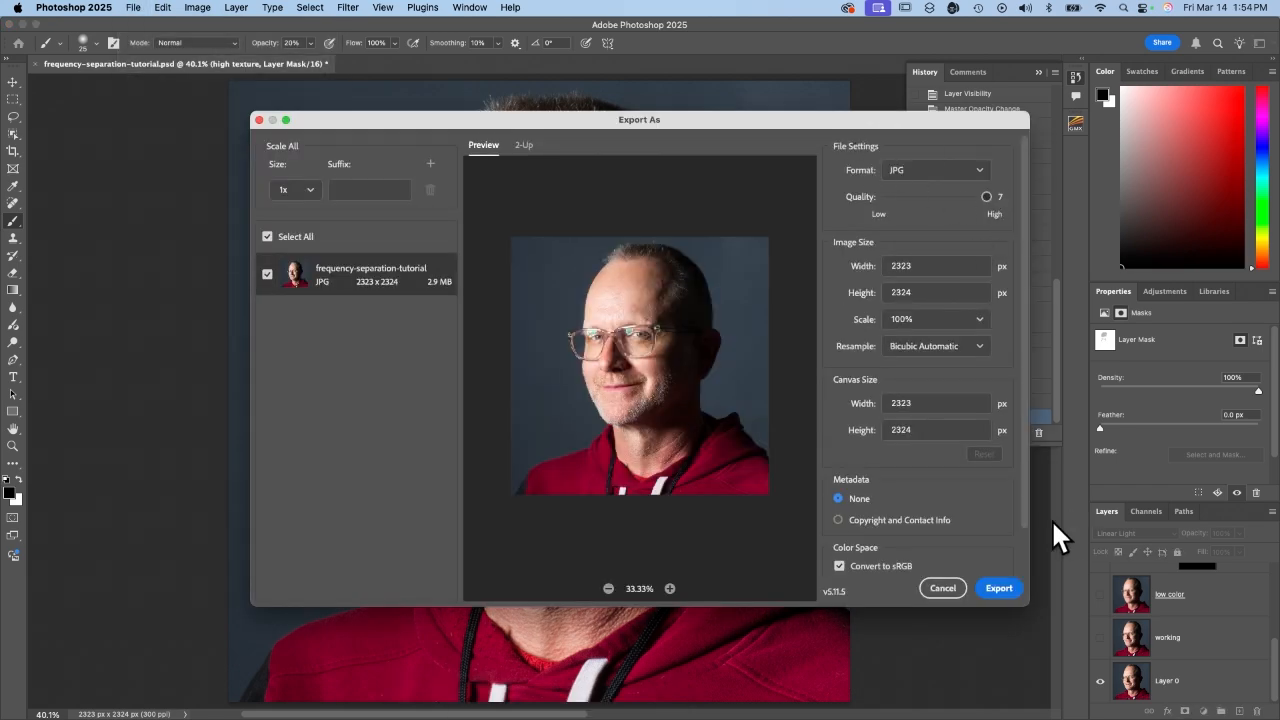
pyautogui.click(1000, 588)
pyautogui.press('Right')
pyautogui.write('-bef')
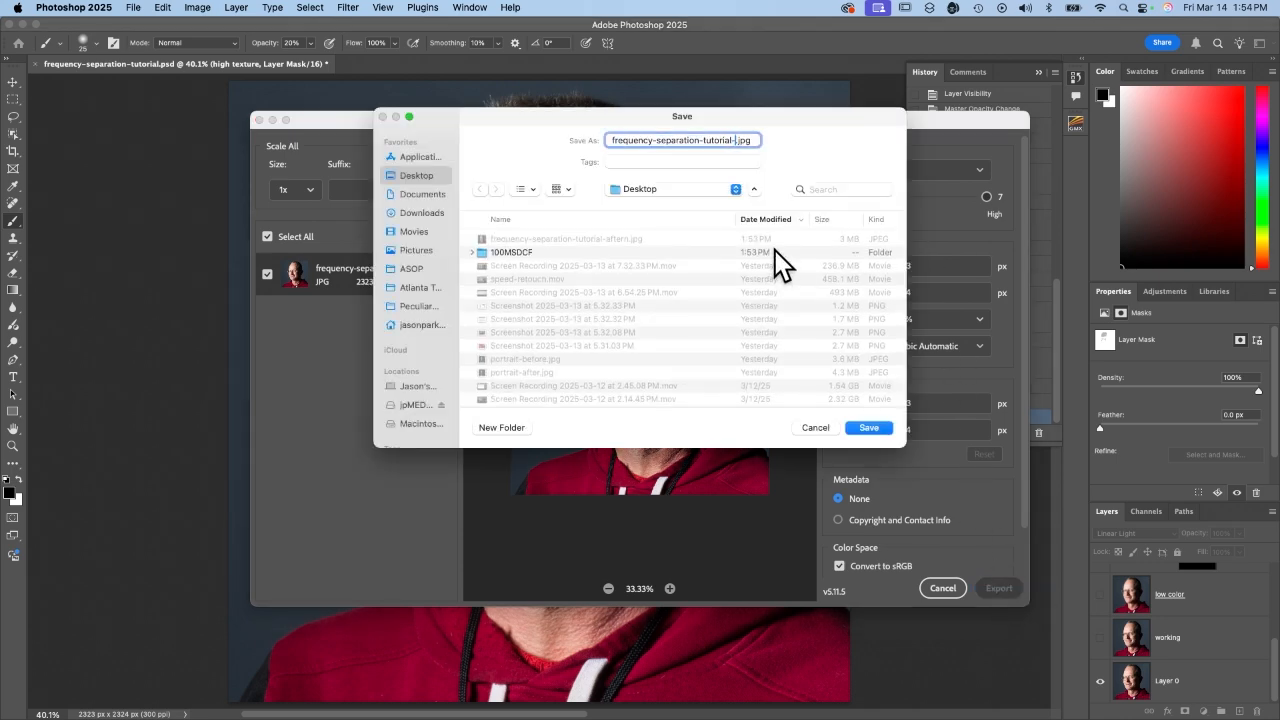
pyautogui.write('ore')
pyautogui.press('Return')
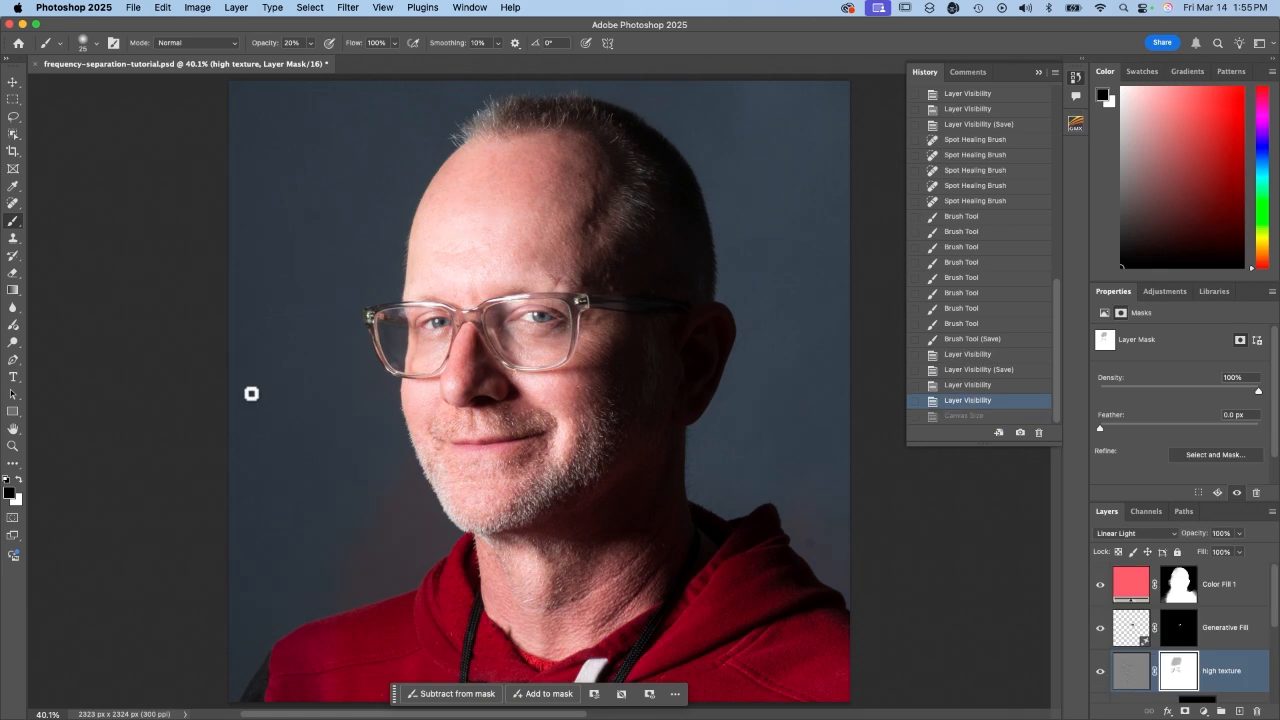
# Select the entire canvas of the retouched portrait and copy it.
pyautogui.press('super+a')
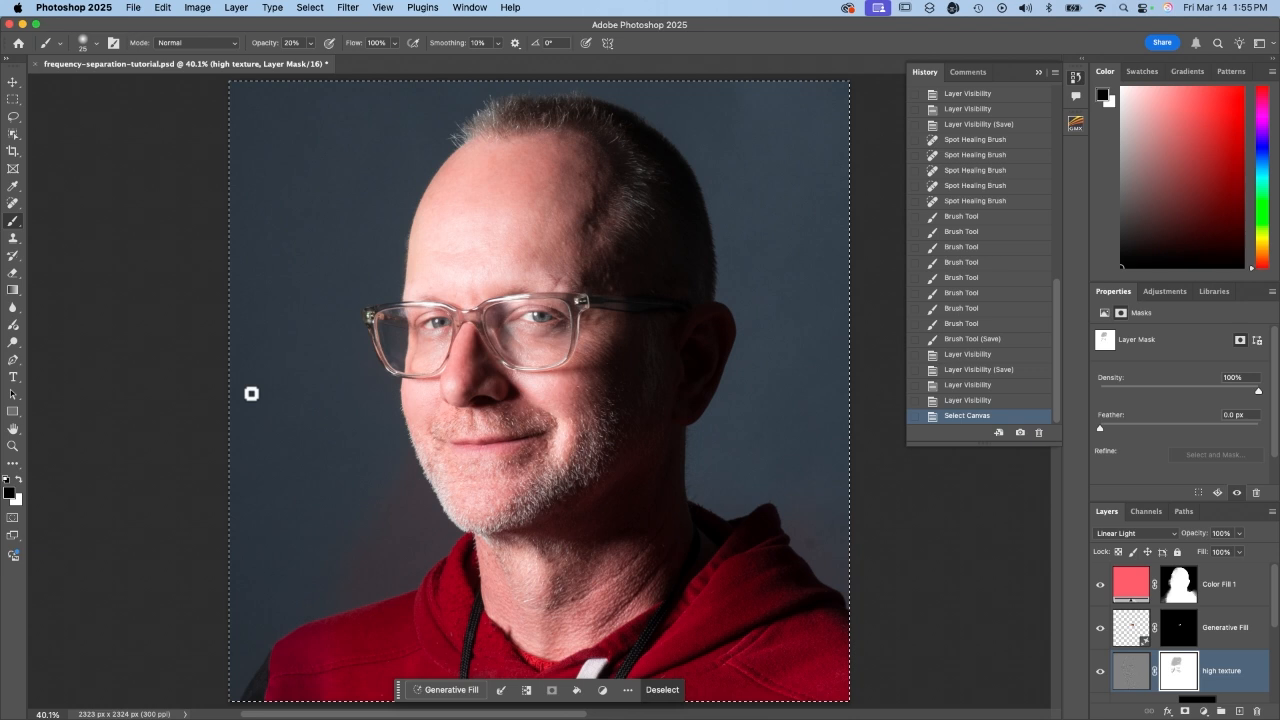
pyautogui.click(162, 8)
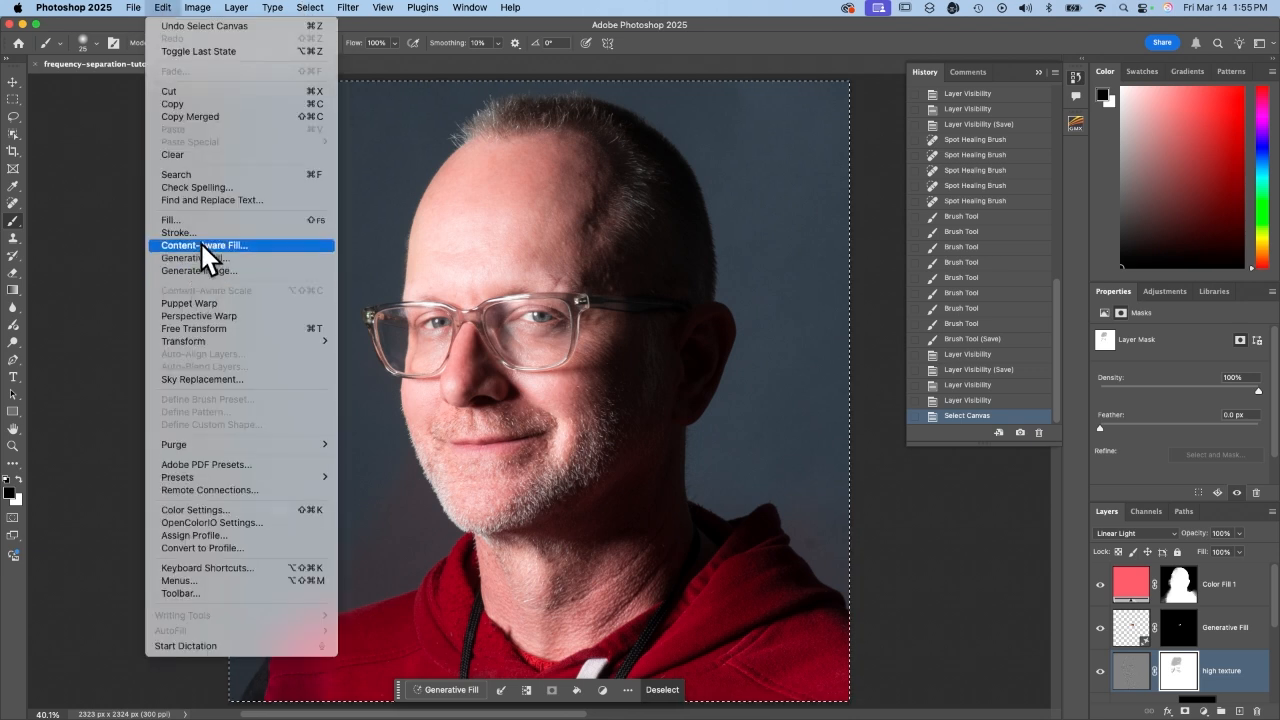
pyautogui.click(200, 104)
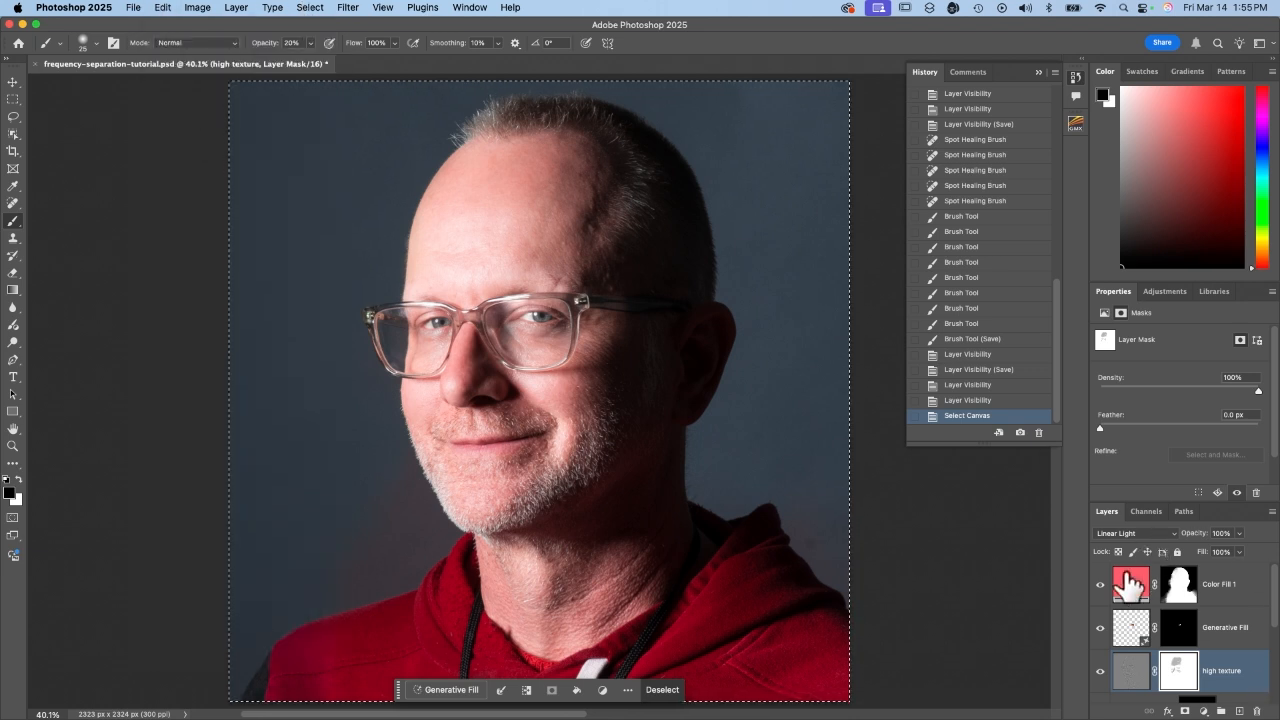
# Extend the canvas to 4646 pixels wide, anchoring the existing portrait at the left so the new space is added to its right.
pyautogui.scroll(-3, 1152, 655)
pyautogui.scroll(3, 1150, 660)
pyautogui.scroll(-3, 1150, 662)
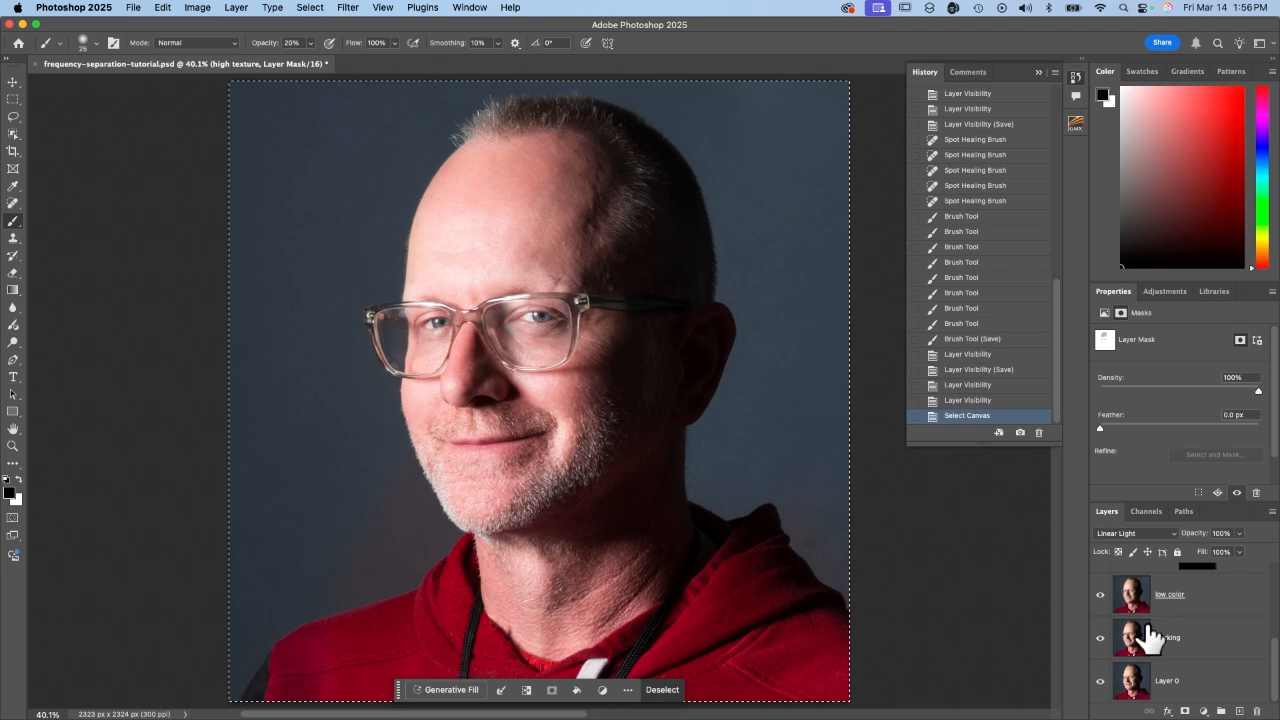
pyautogui.scroll(5, 1155, 665)
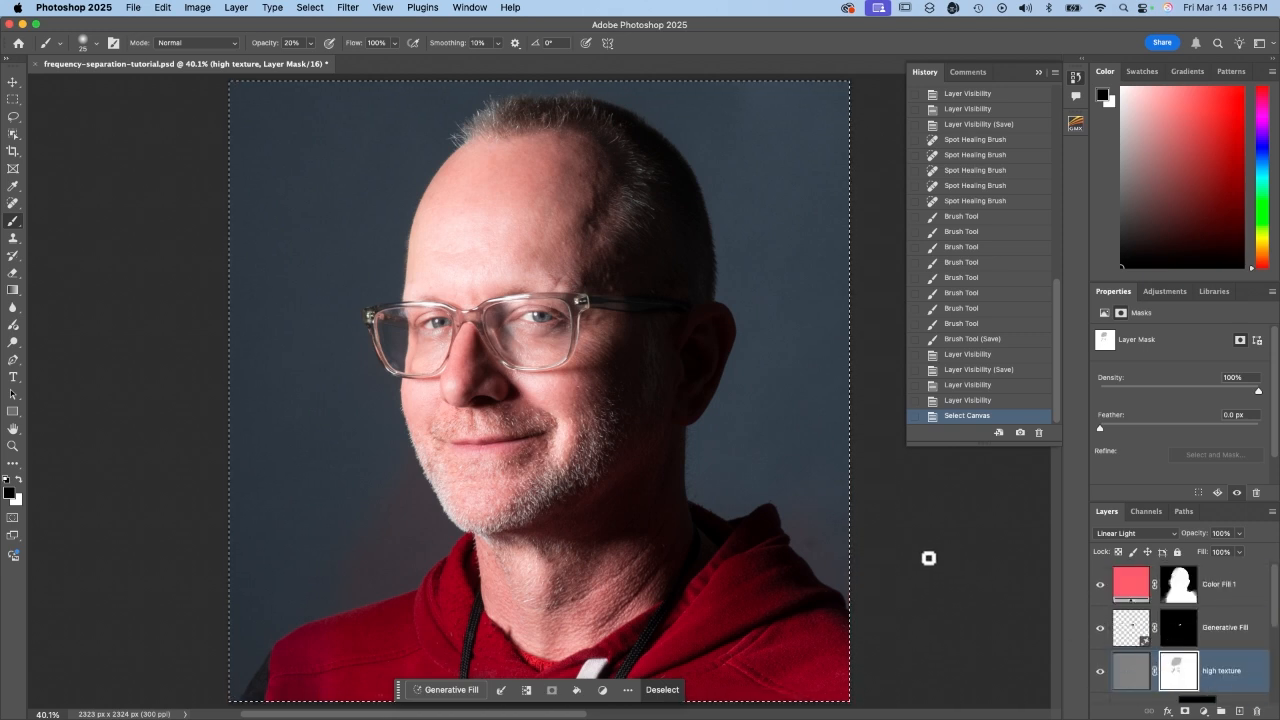
pyautogui.click(193, 8)
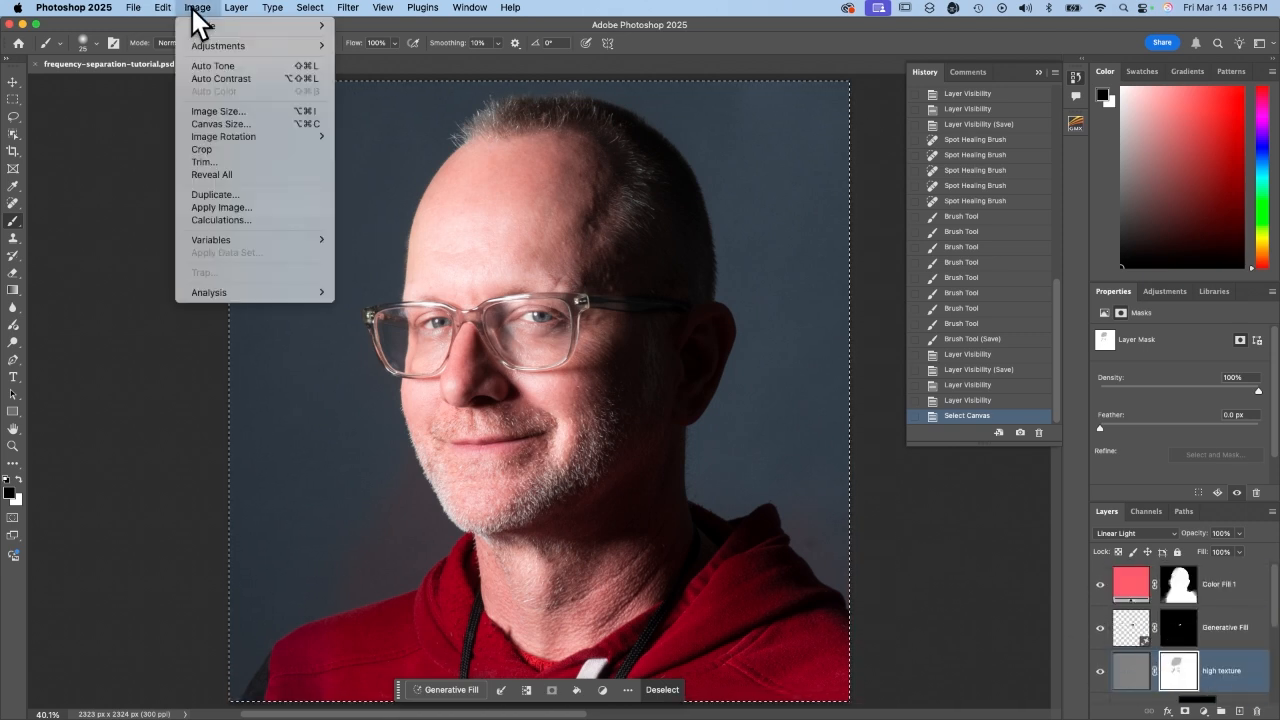
pyautogui.click(212, 124)
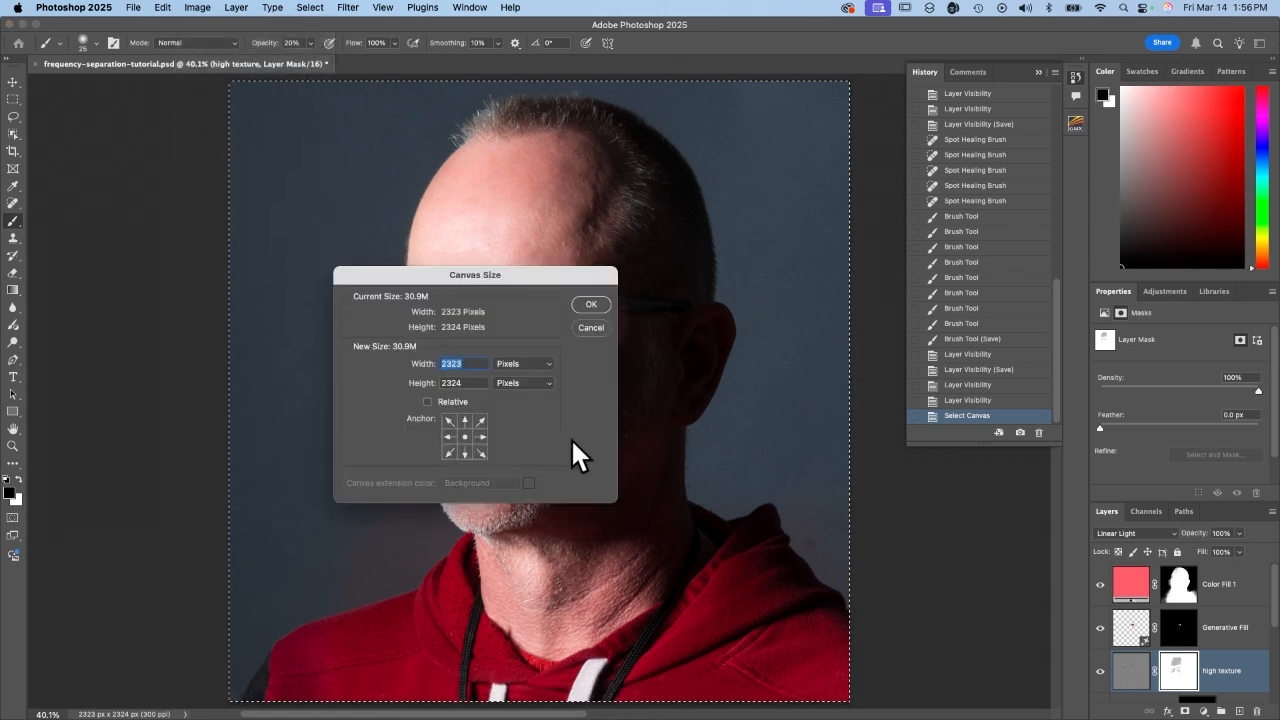
pyautogui.click(449, 437)
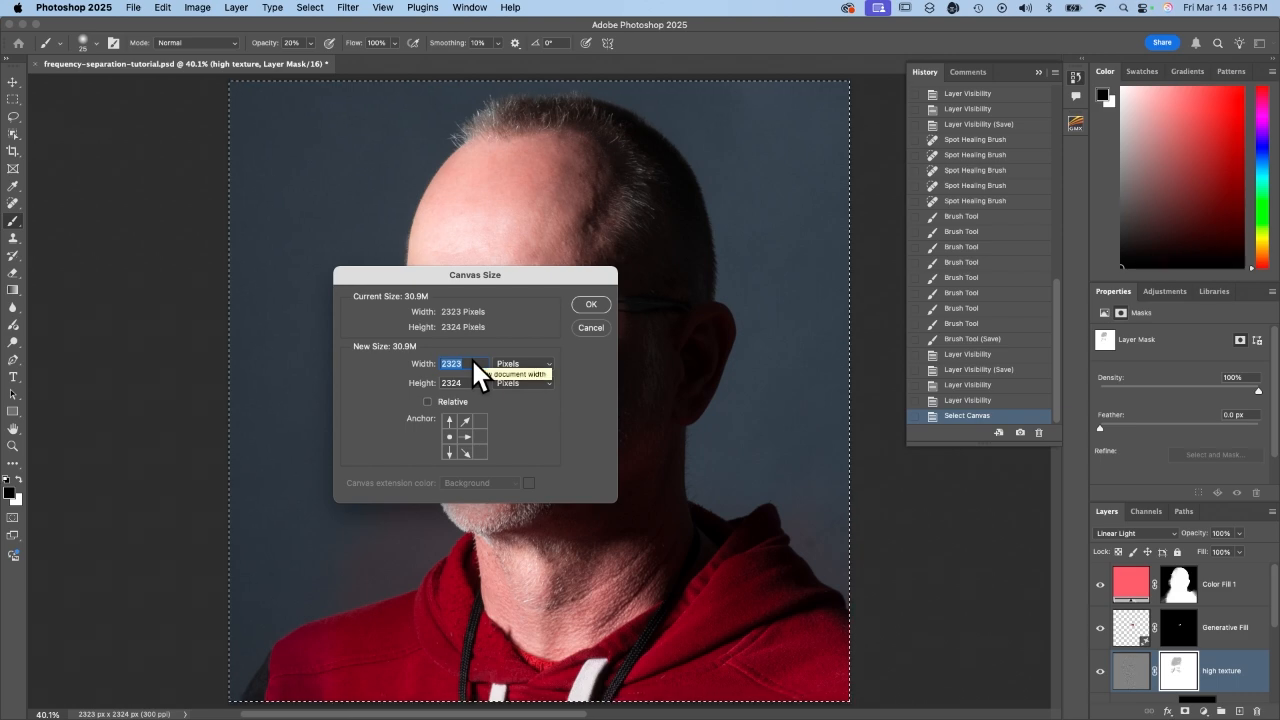
pyautogui.write('46464')
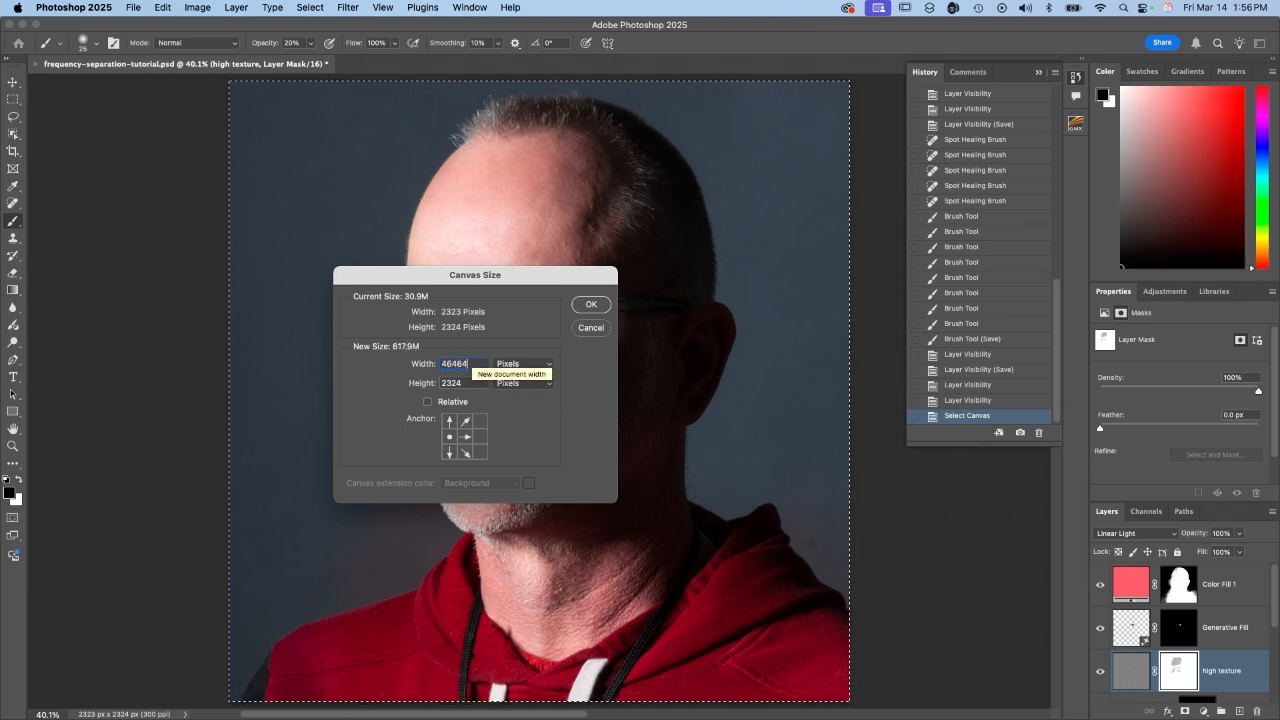
pyautogui.press('Return')
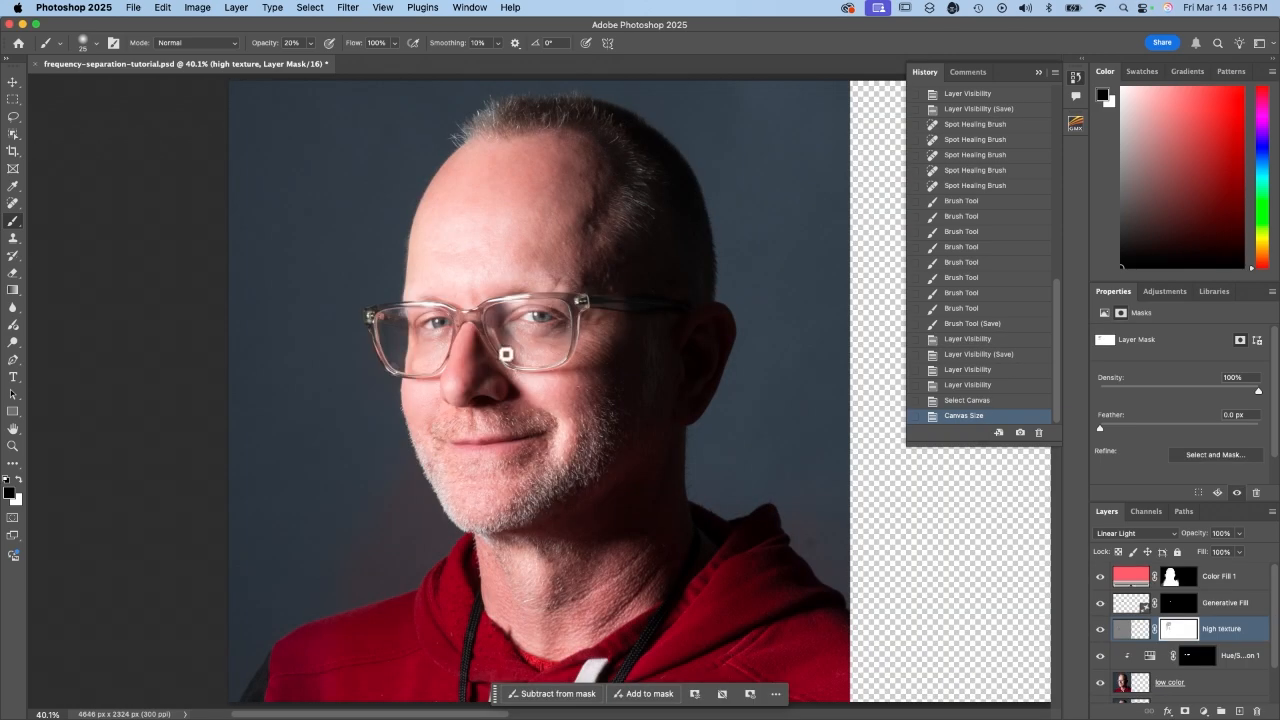
# Paste the copied portrait and move it into the empty right half of the canvas, flush against the existing portrait.
pyautogui.hscroll(5, 506, 354)
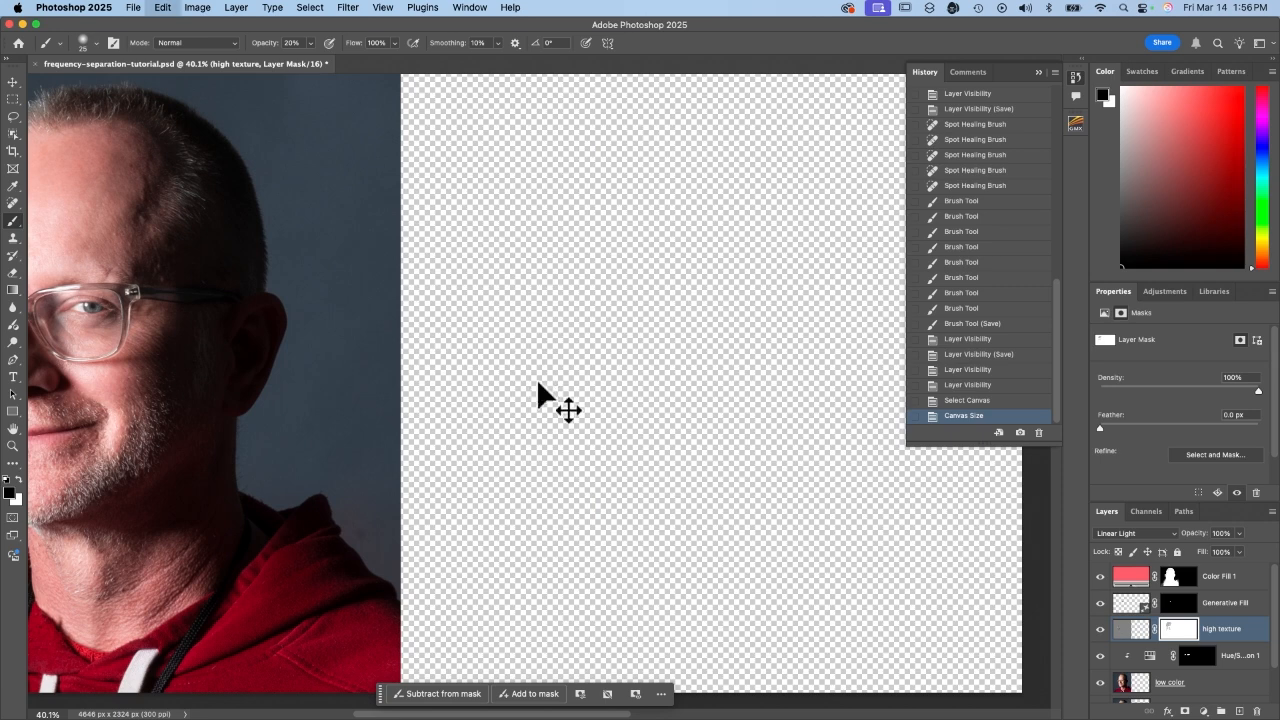
pyautogui.press('super+v')
pyautogui.scroll(-2, 518, 359)
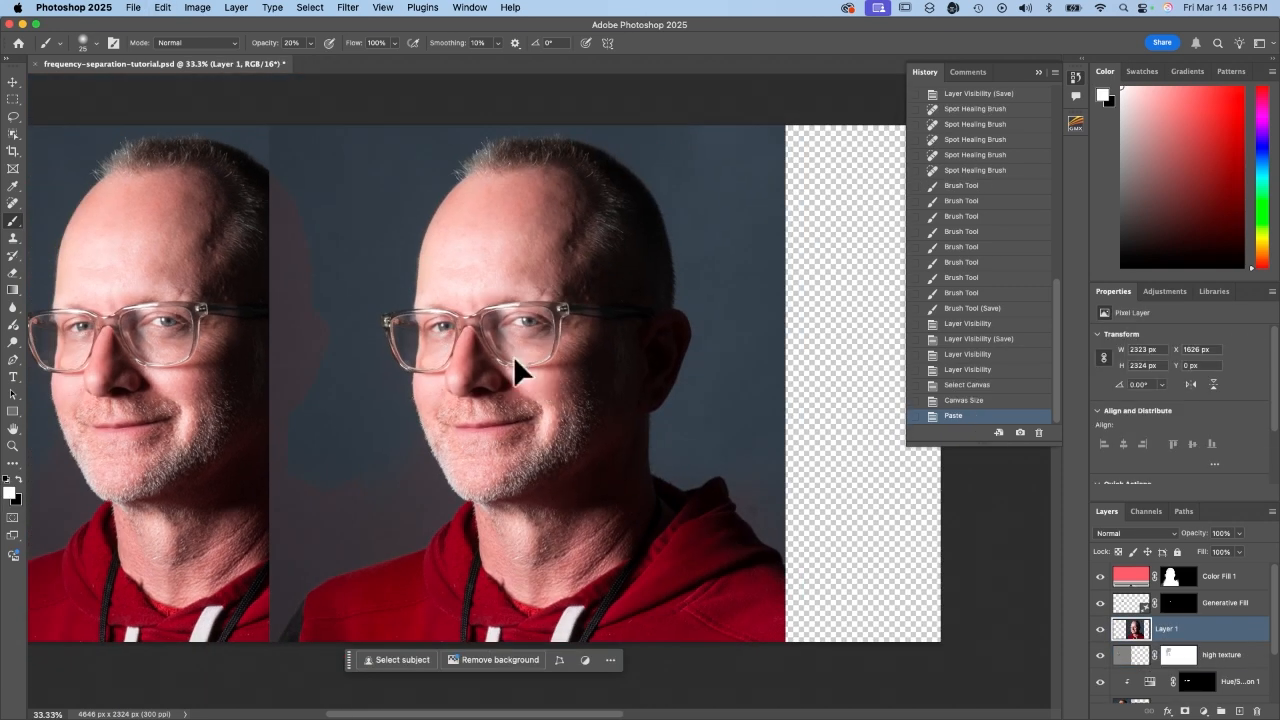
pyautogui.press('v')
pyautogui.moveTo(515, 362); pyautogui.dragTo(670, 371)
pyautogui.hscroll(-3, 467, 332)
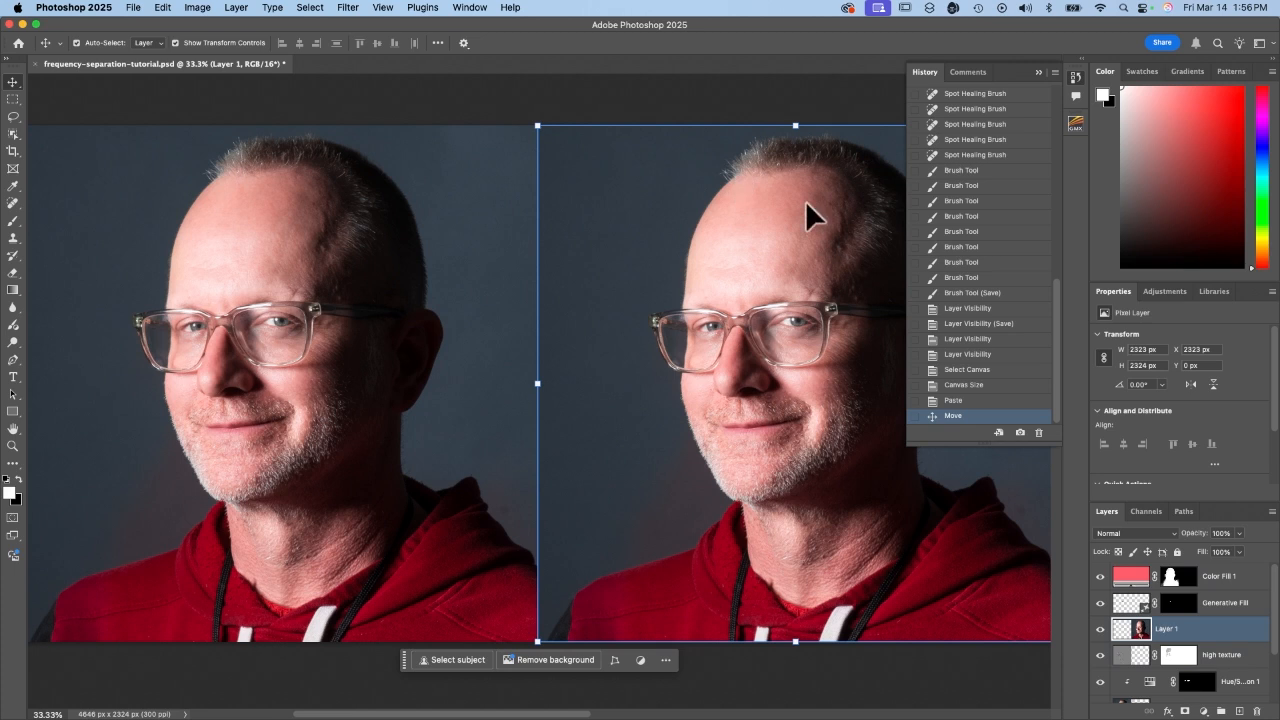
# Move the pasted portrait layer to the top of the layer stack and rename it "after".
pyautogui.moveTo(1165, 628); pyautogui.dragTo(1168, 572)
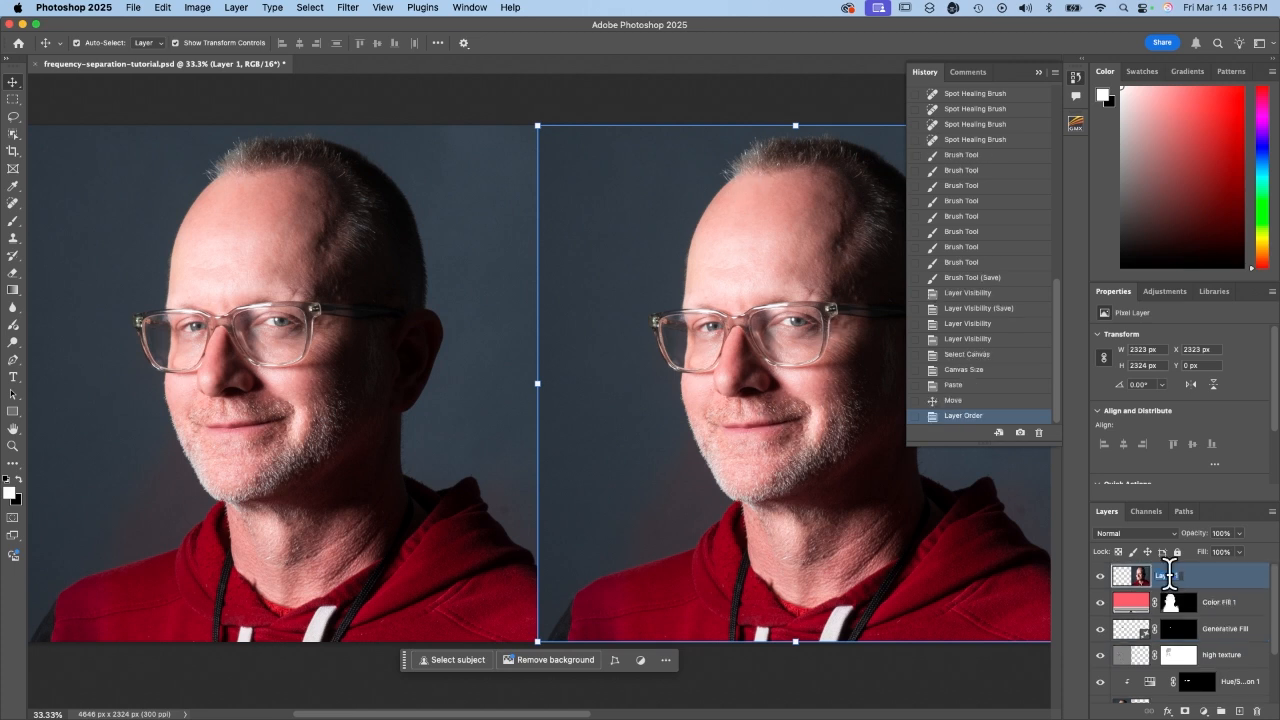
pyautogui.write('after')
pyautogui.press('Return')
# Hide every layer between "after" and Layer 0, keep Layer 0 visible, and rename Layer 0 as "background".
pyautogui.moveTo(1100, 602); pyautogui.dragTo(1100, 697)
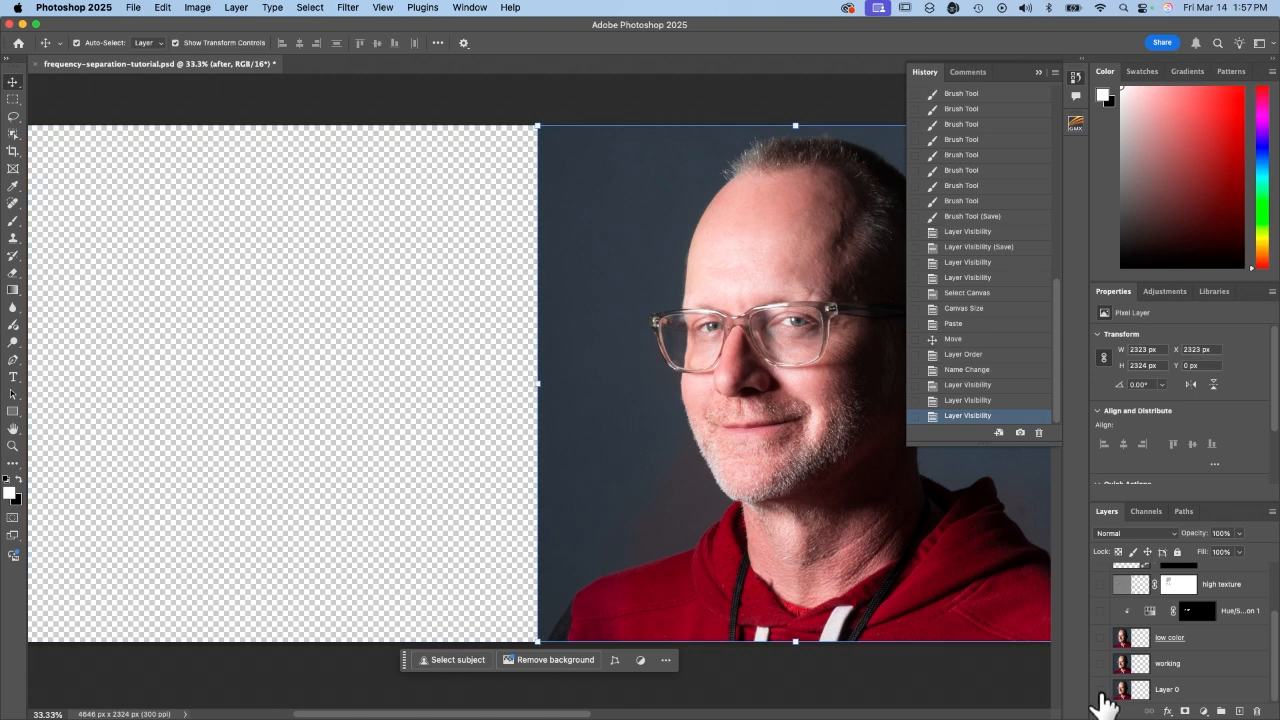
pyautogui.click(1101, 692)
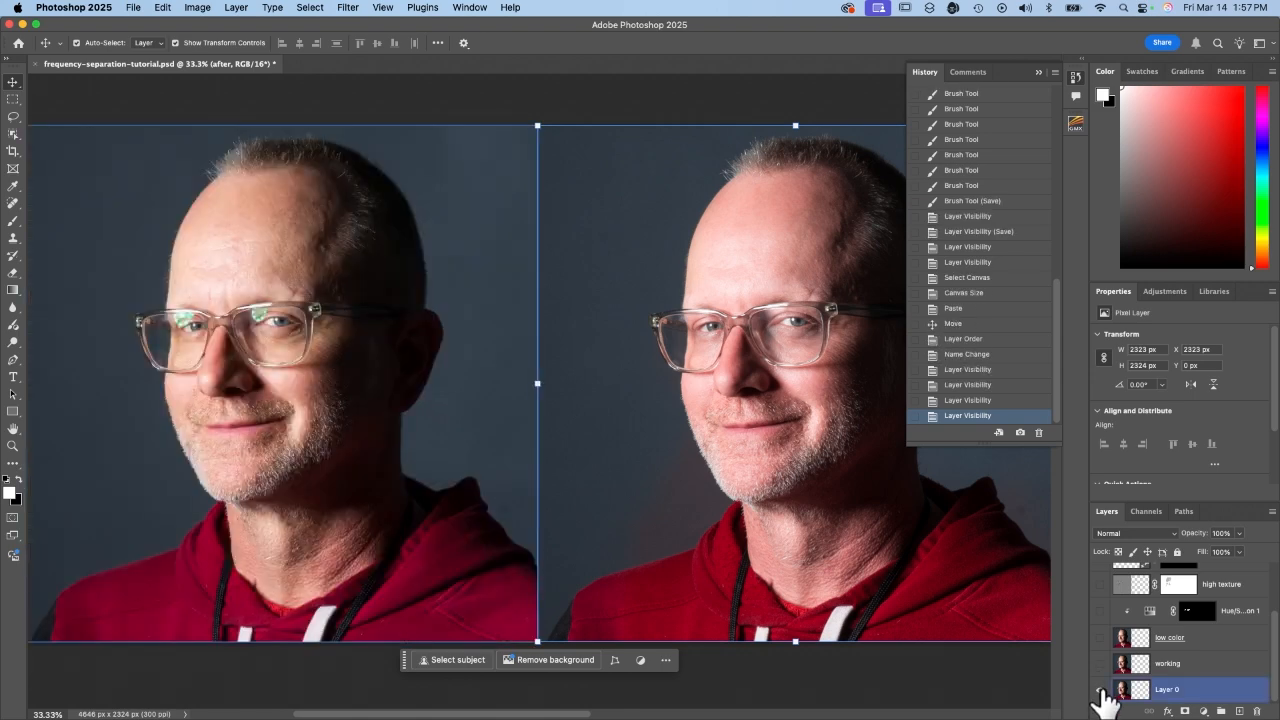
pyautogui.doubleClick(1166, 689)
pyautogui.write('background')
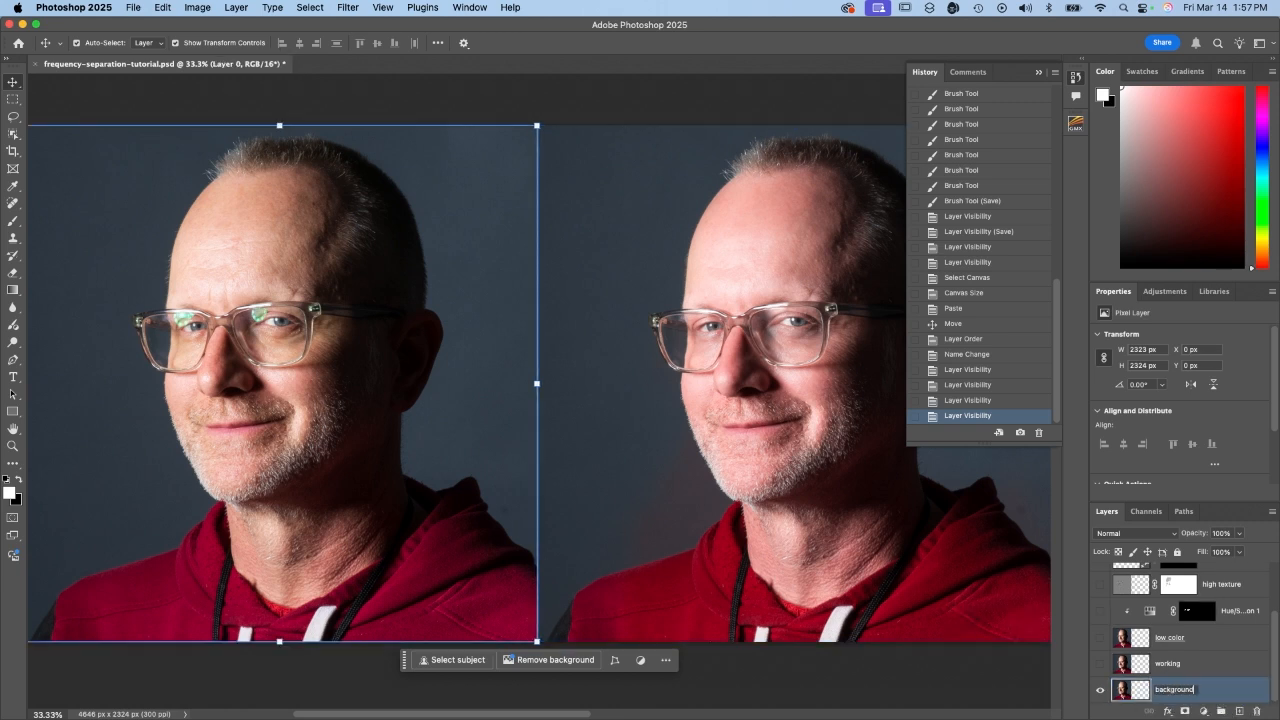
pyautogui.press('Return')
pyautogui.press('super+0')
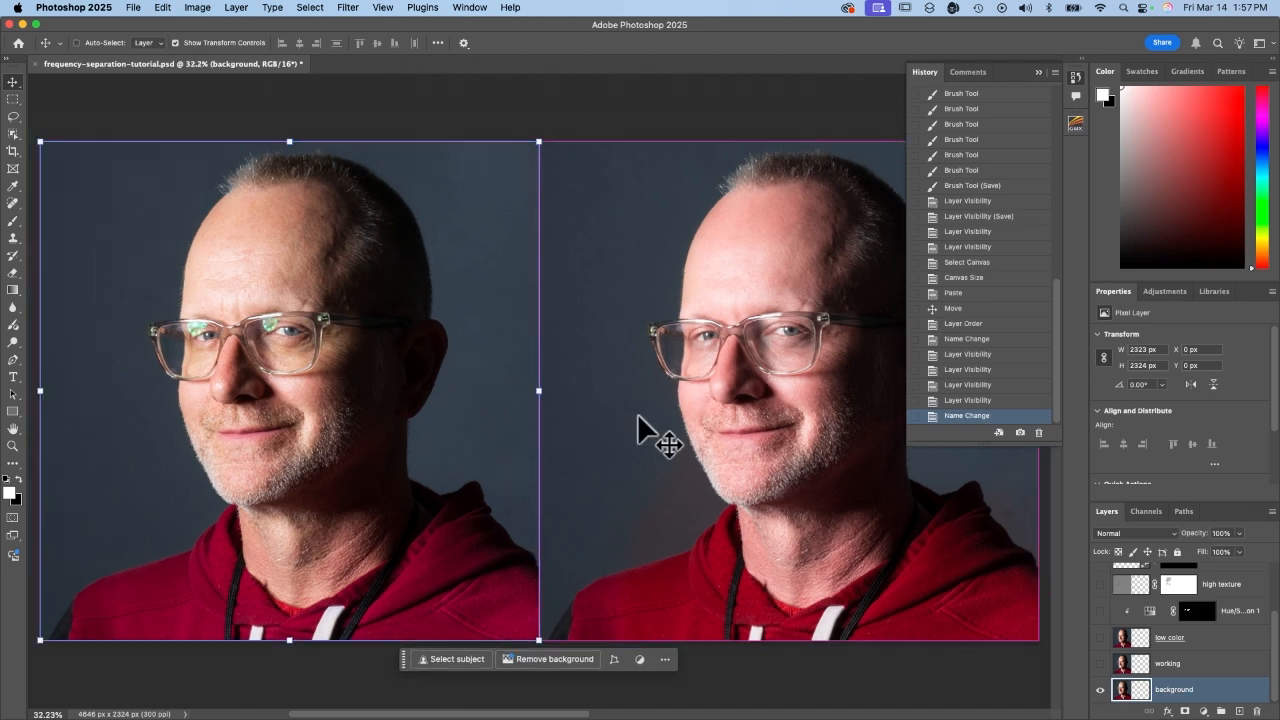
pyautogui.press('super+minus')
pyautogui.press('super+0')
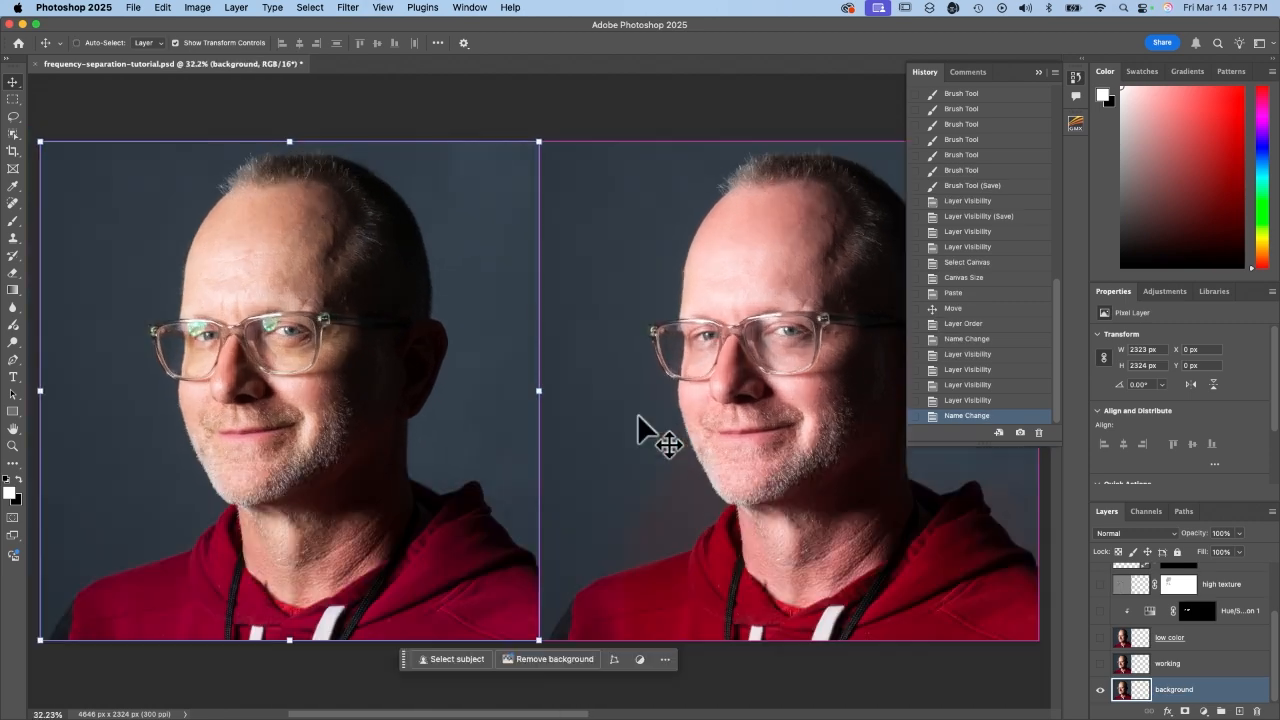